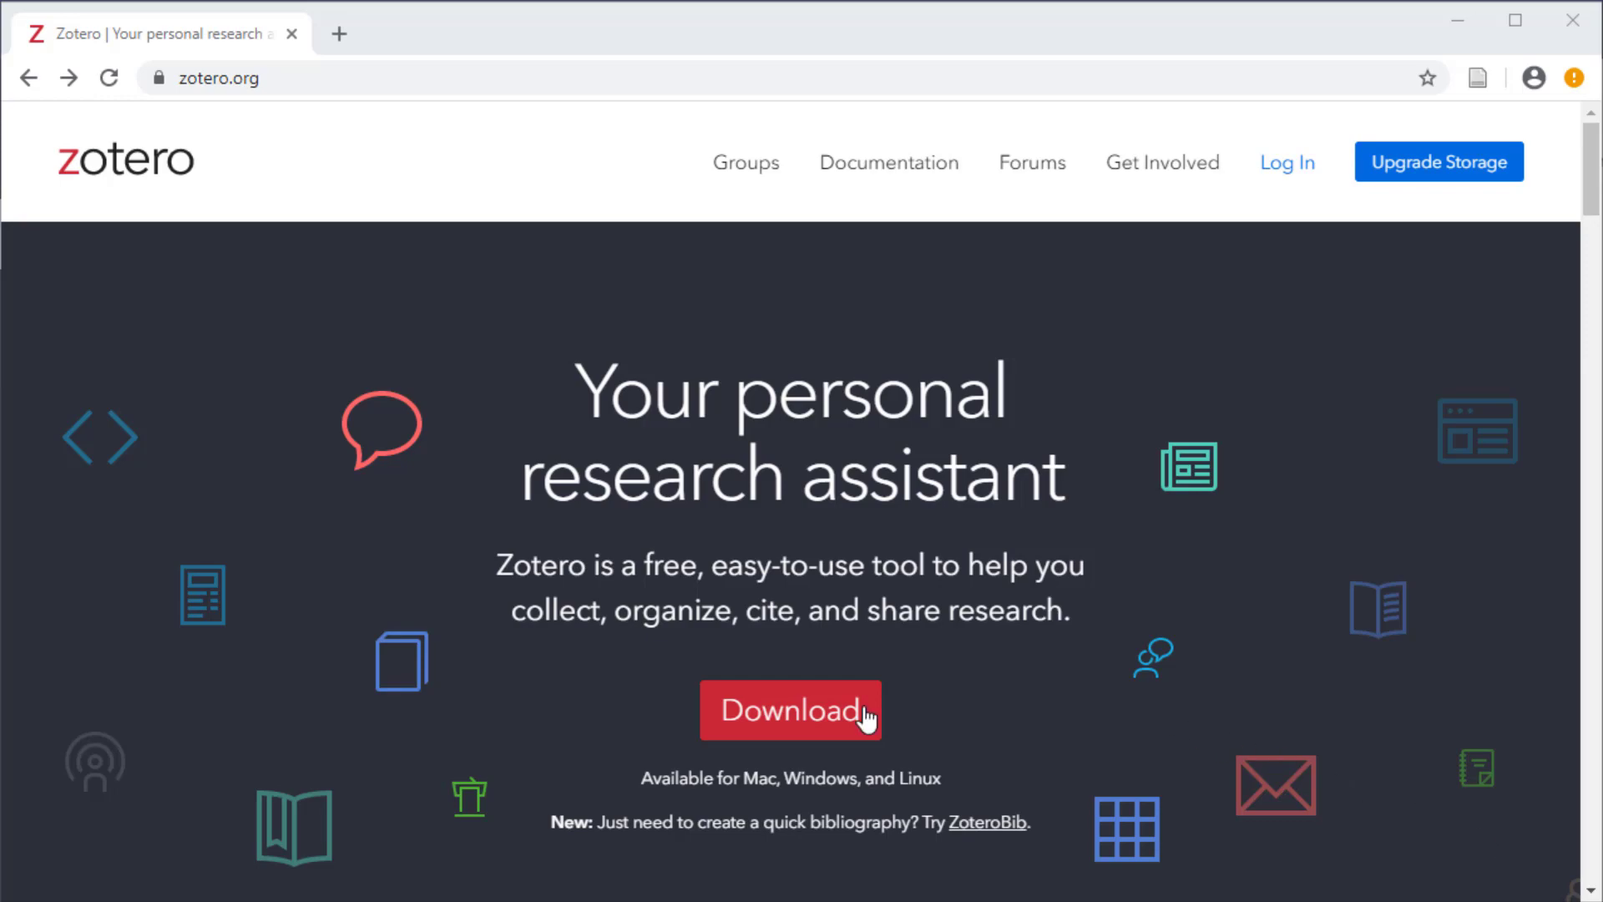
# Open the zotero.org Downloads page offering Zotero 5.0 and the Chrome Connector.
pyautogui.click(795, 732)
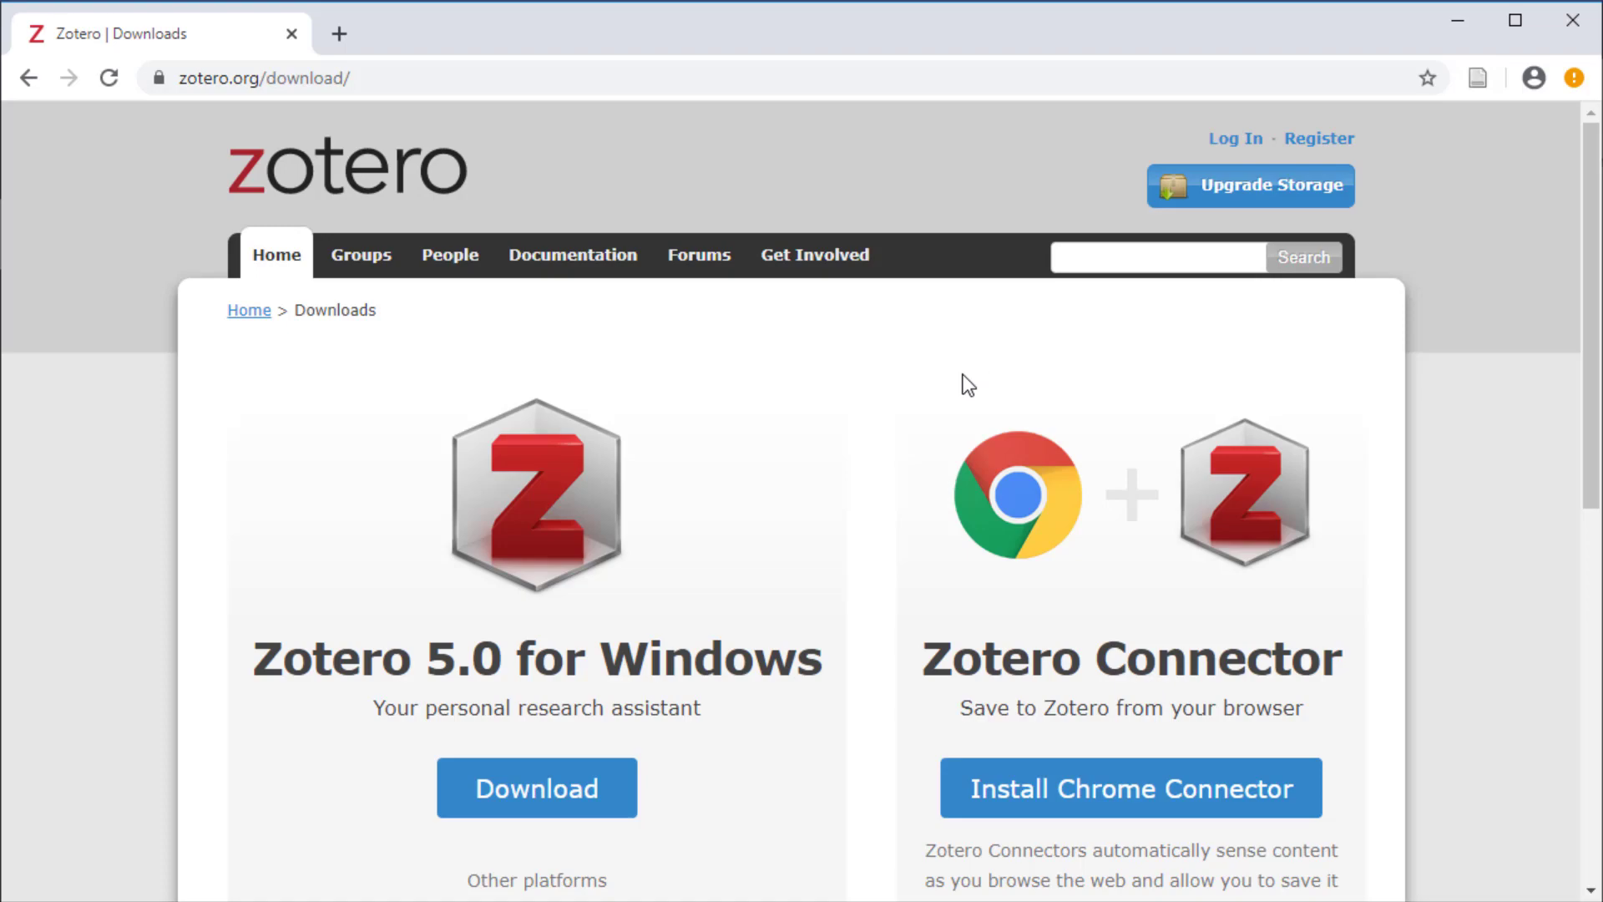
# Log in to zotero.org with the account username and password to reach the Web Library.
pyautogui.click(1234, 140)
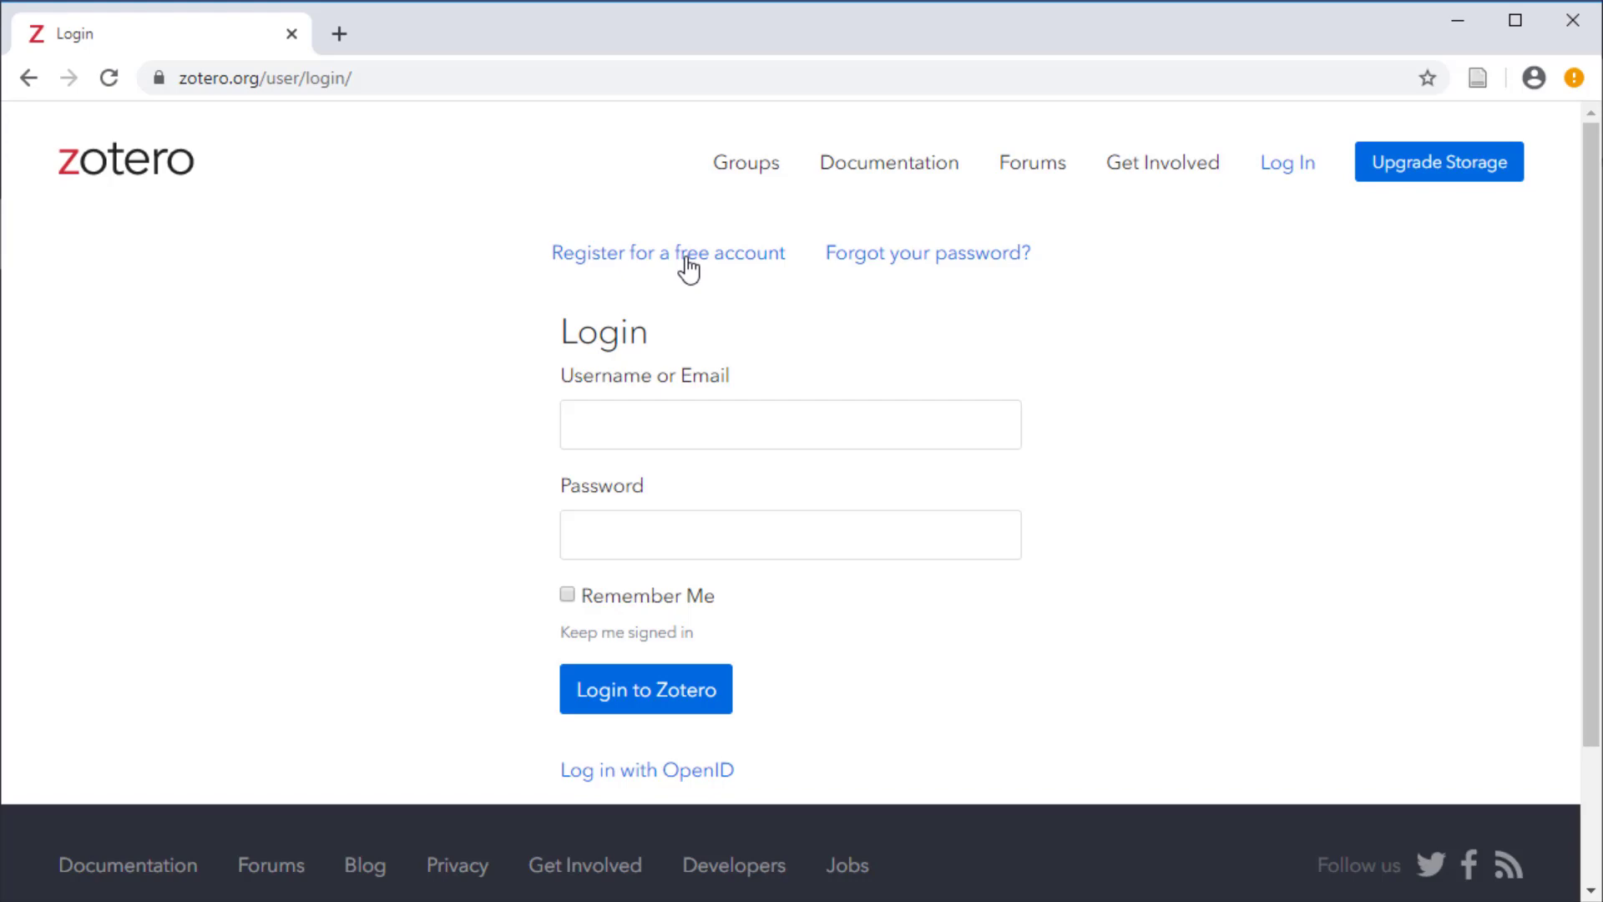
pyautogui.click(745, 413)
pyautogui.write('samkirk')
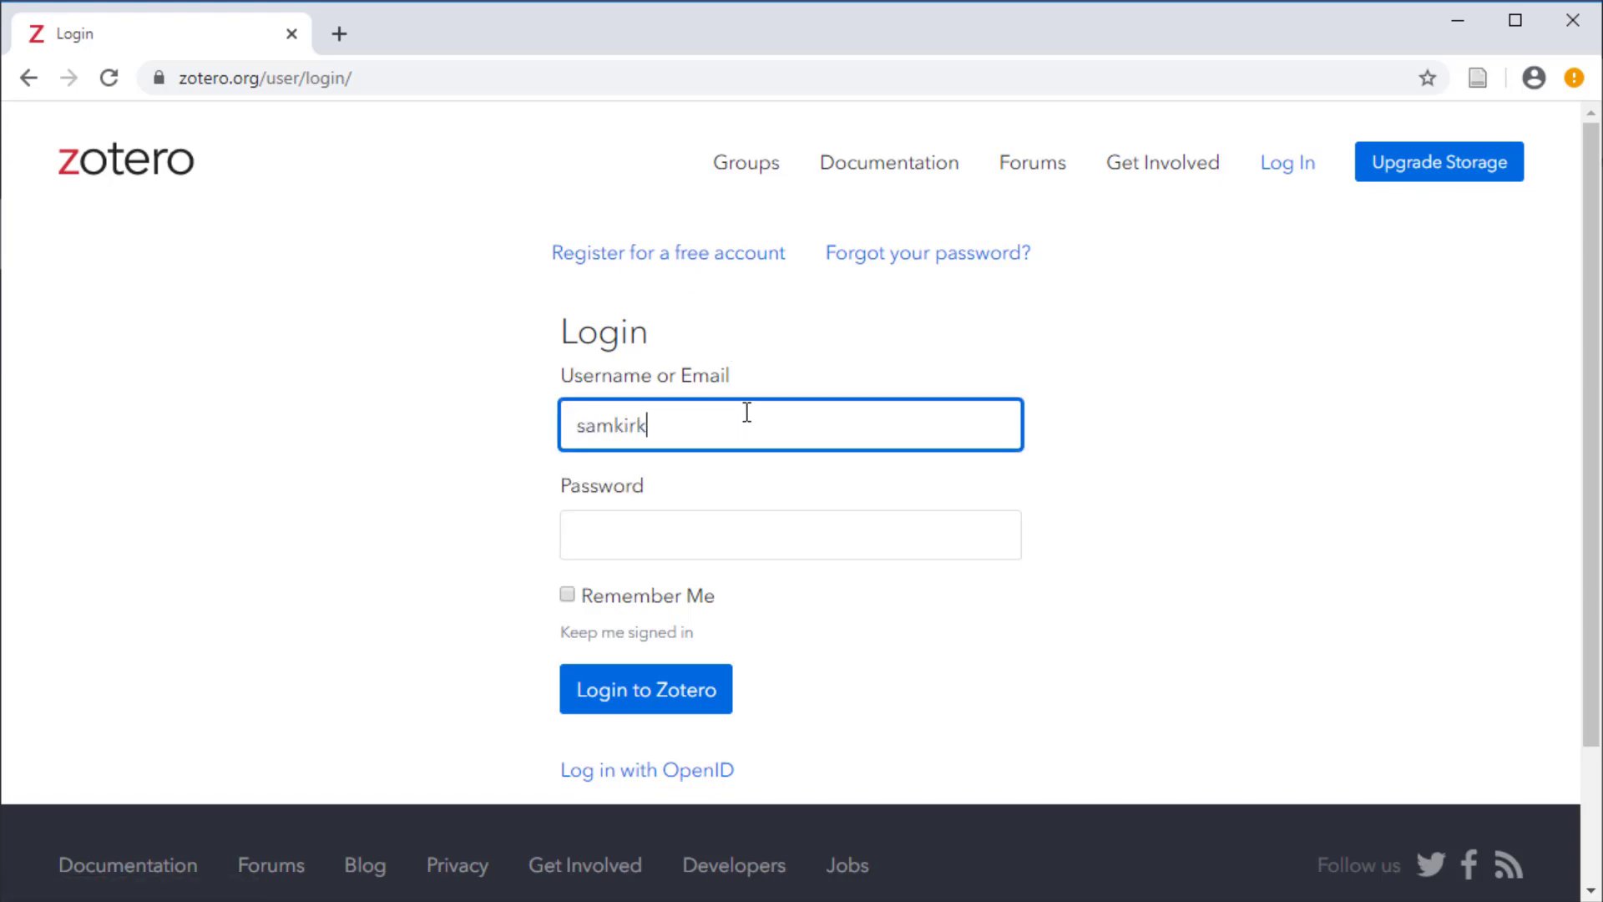
pyautogui.press('Tab')
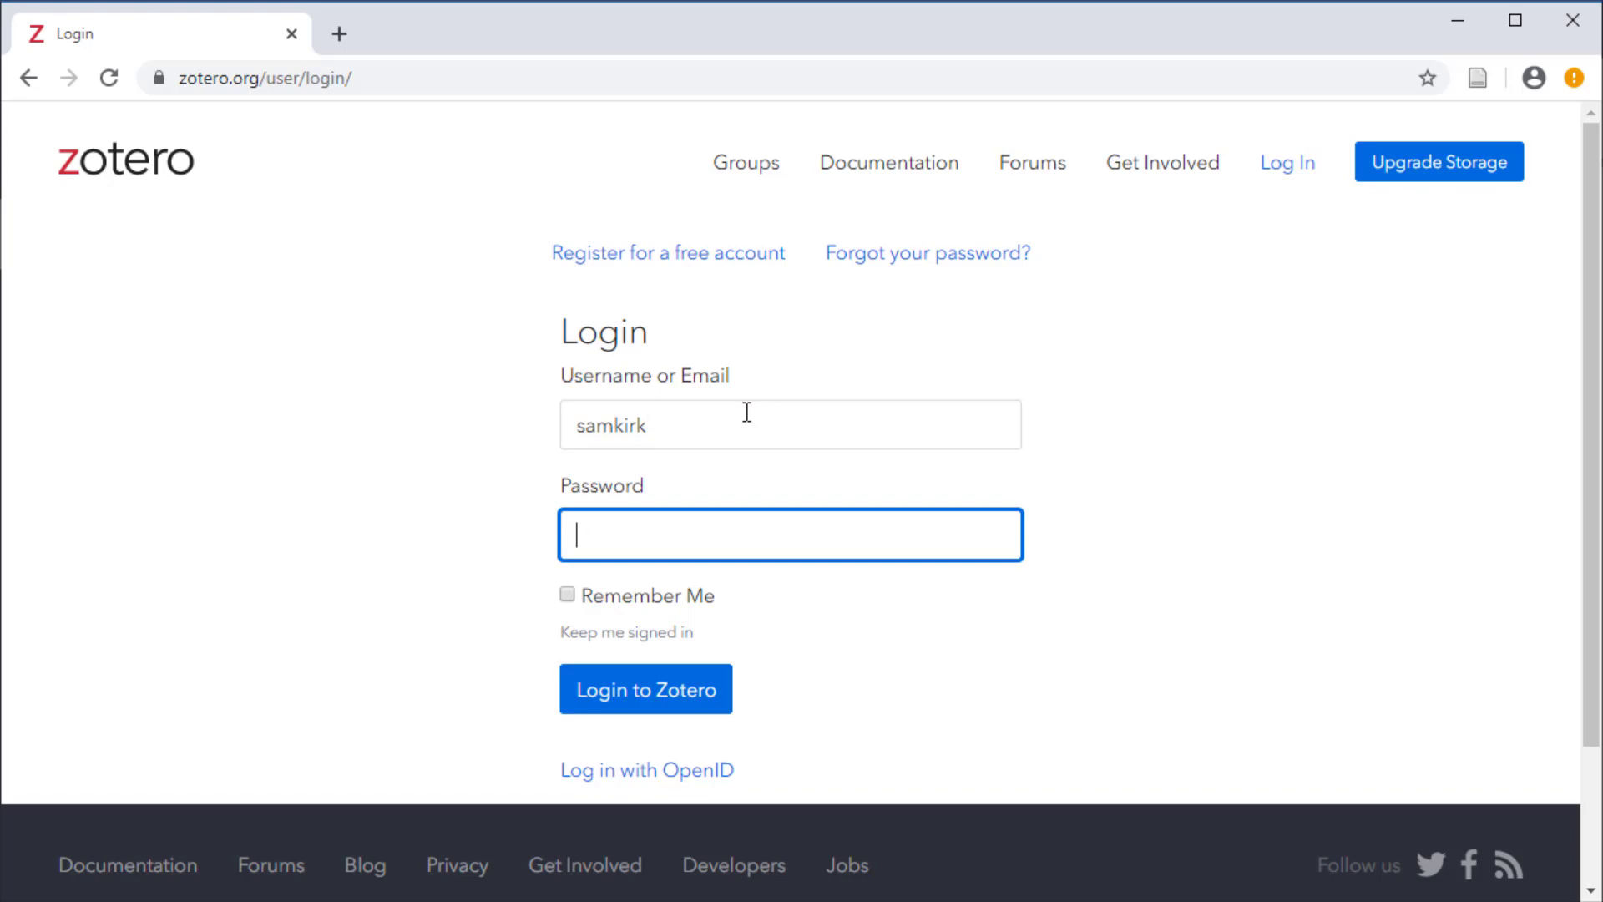
pyautogui.write('•••••••••')
pyautogui.click(666, 697)
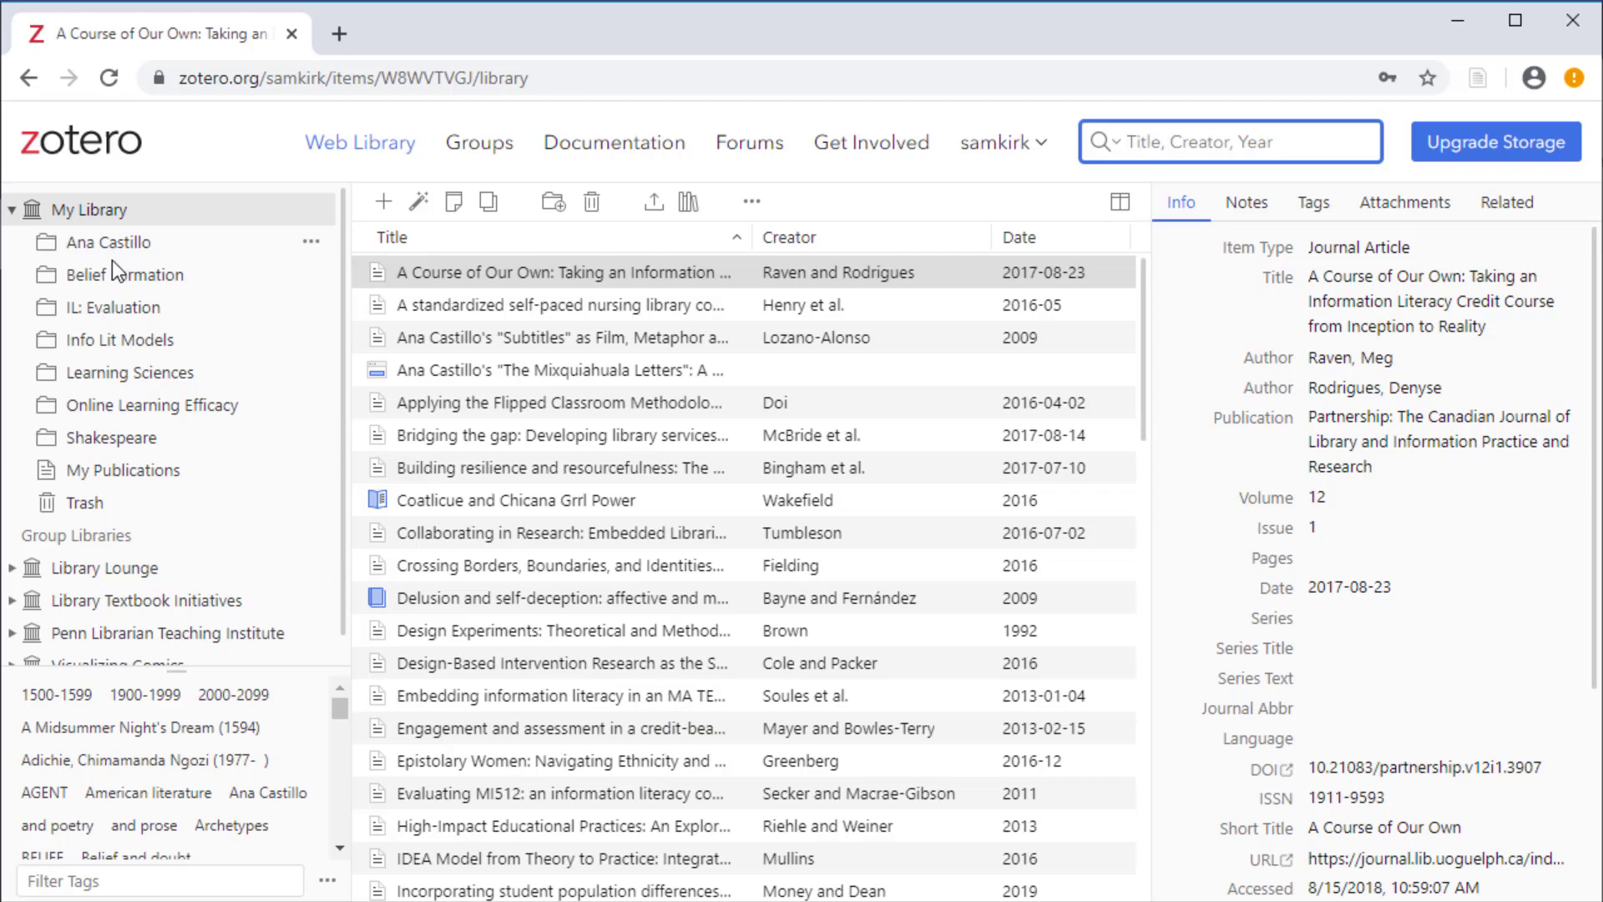
# Go through Learning Sciences and Online Learning Efficacy to the Library Textbook Initiatives group, showing the Schlak and Johnston article.
pyautogui.click(123, 374)
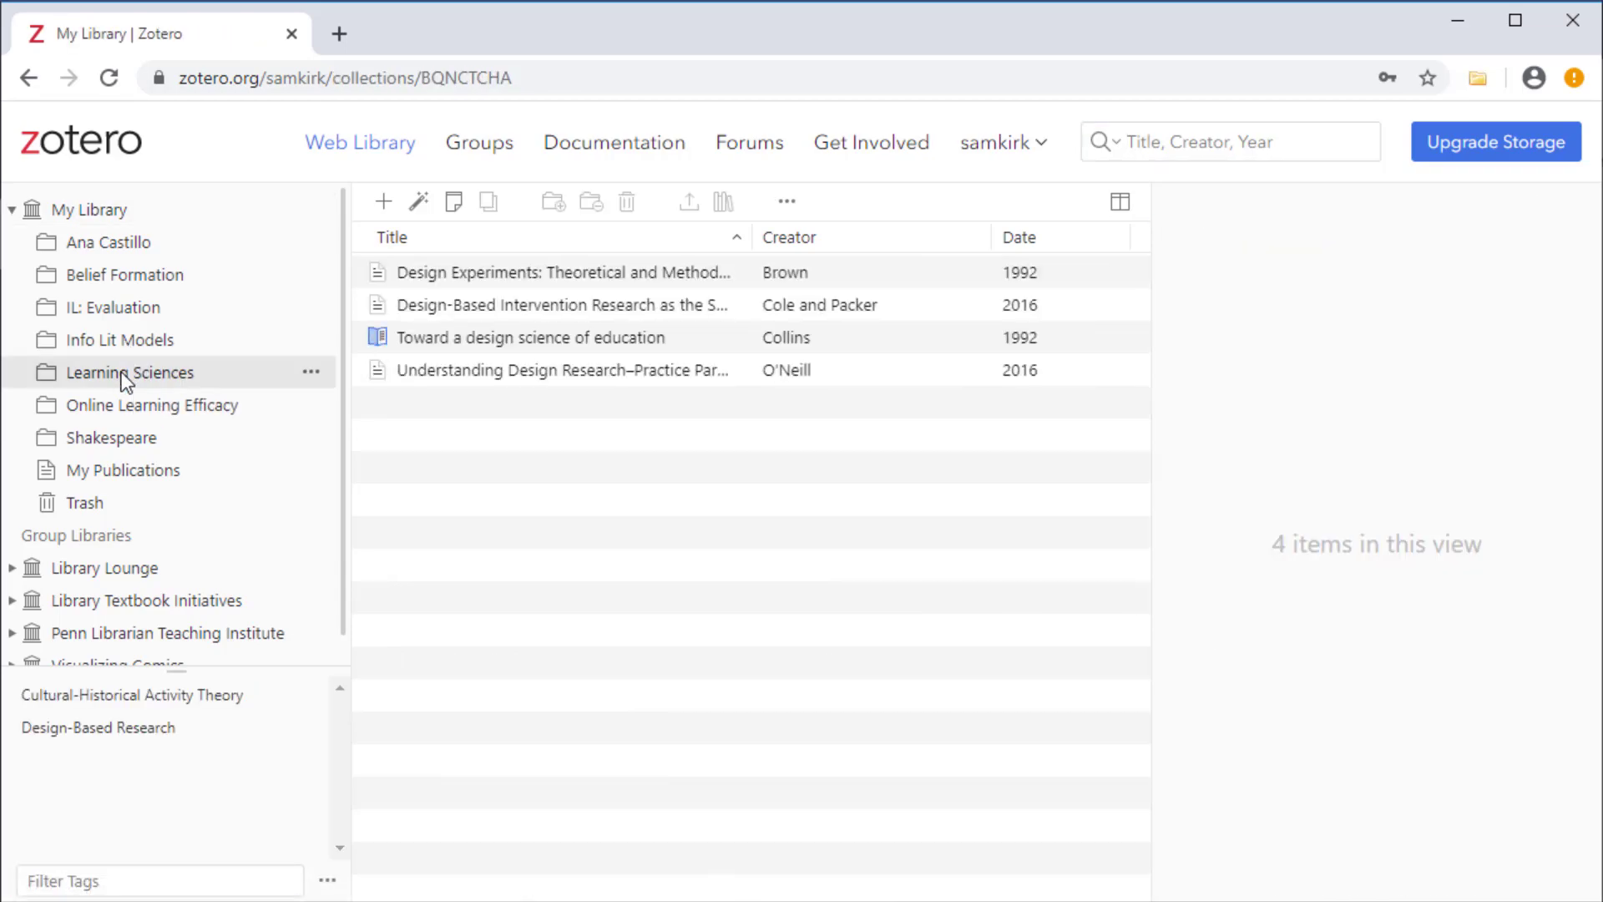
pyautogui.click(123, 407)
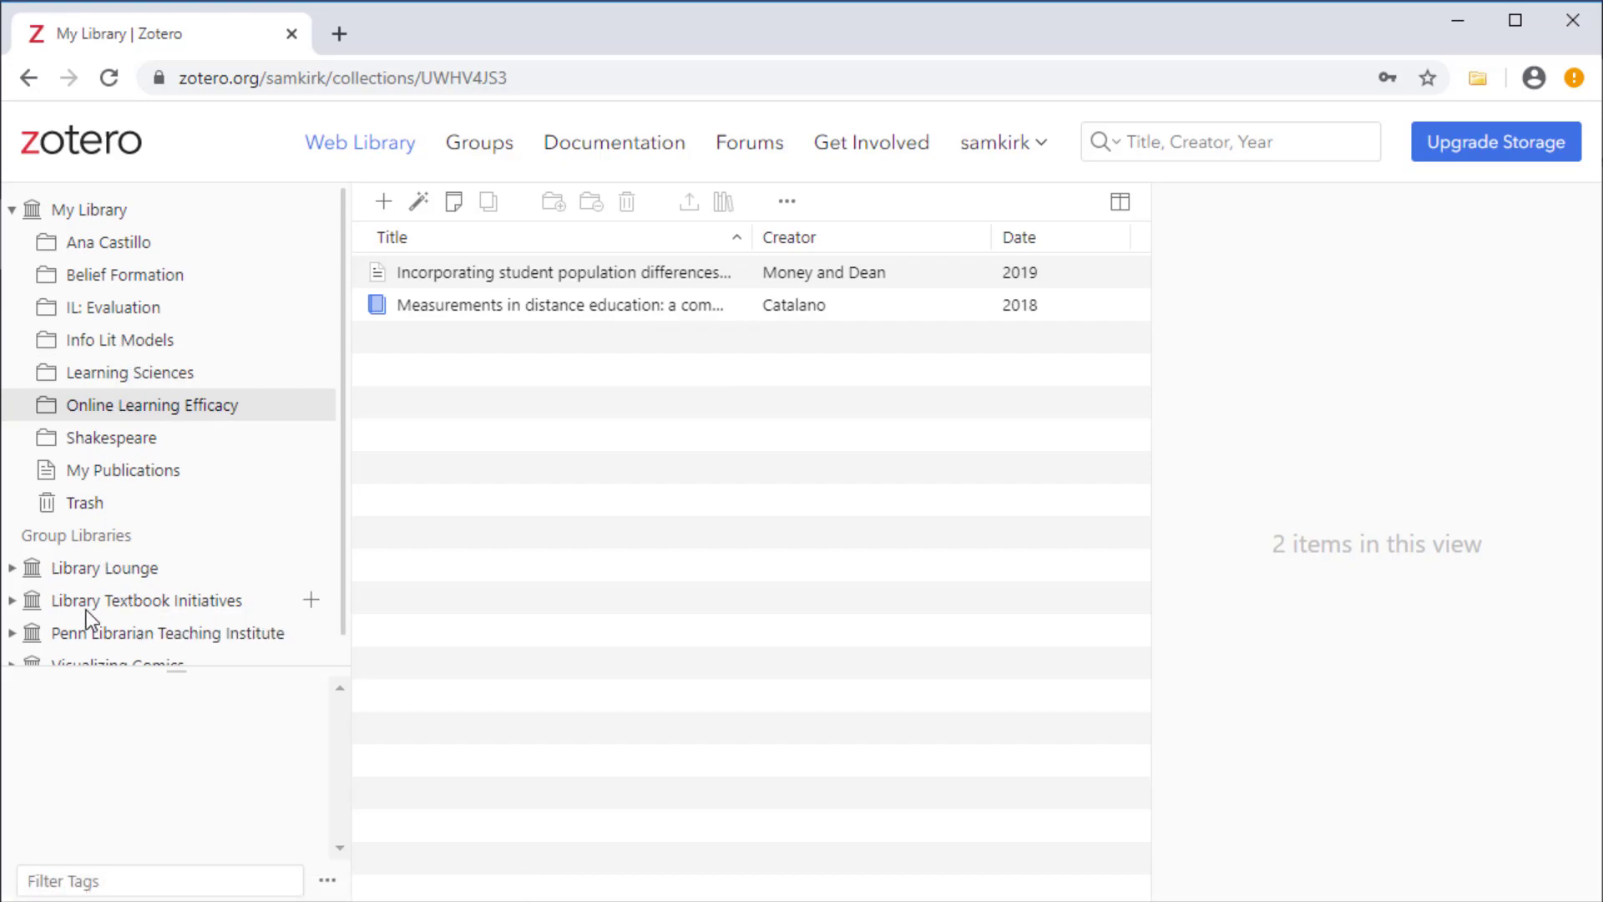
pyautogui.click(137, 601)
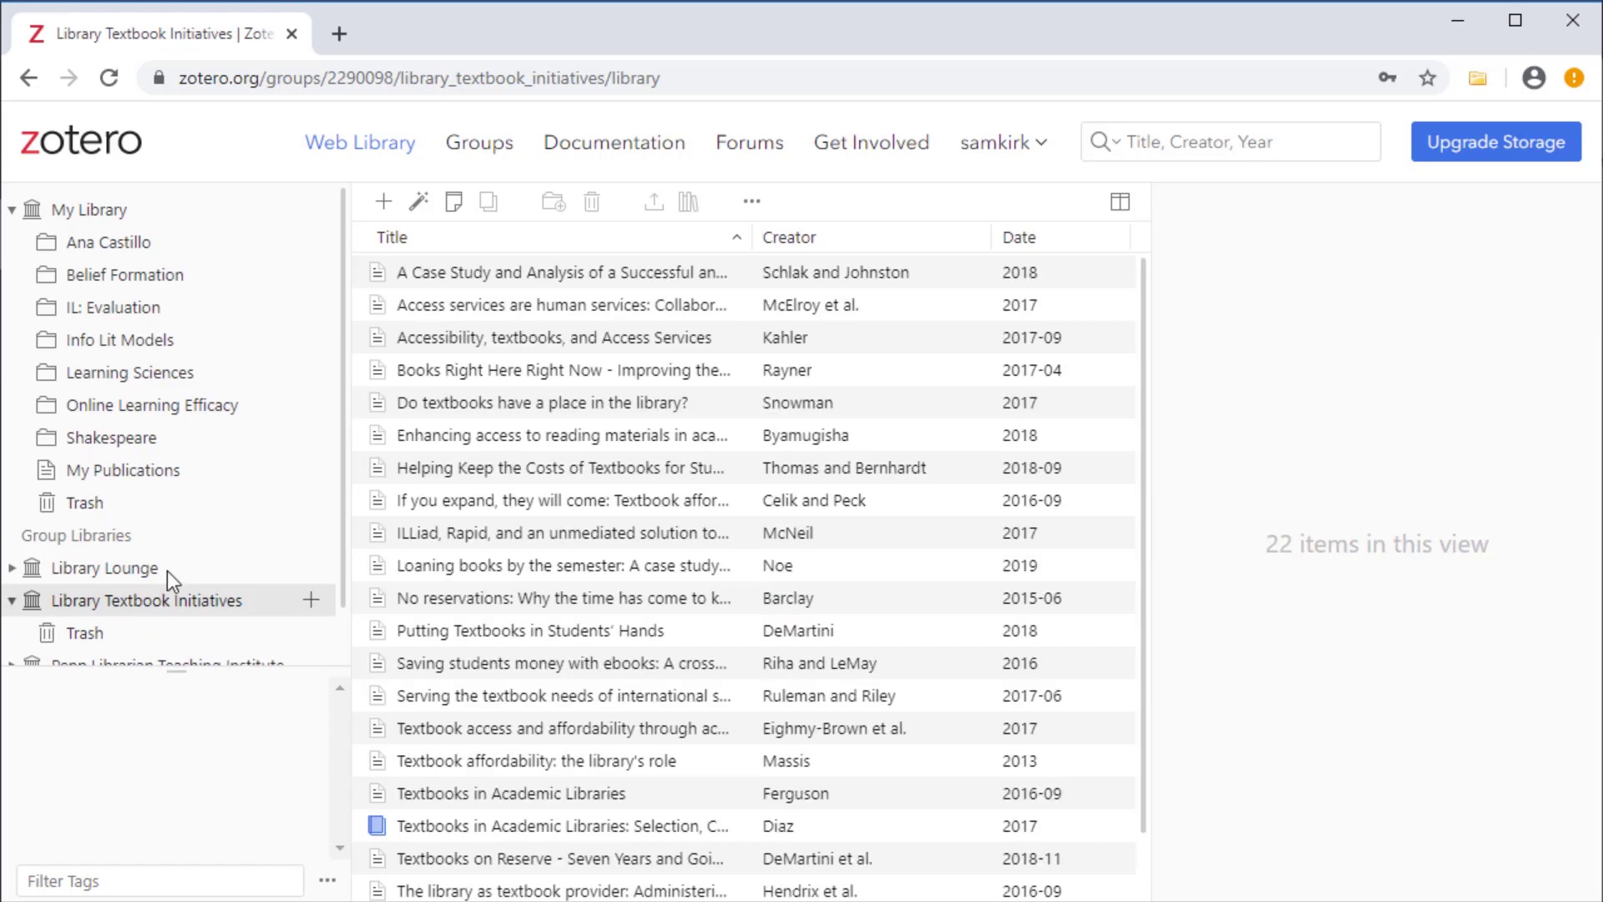
pyautogui.click(616, 278)
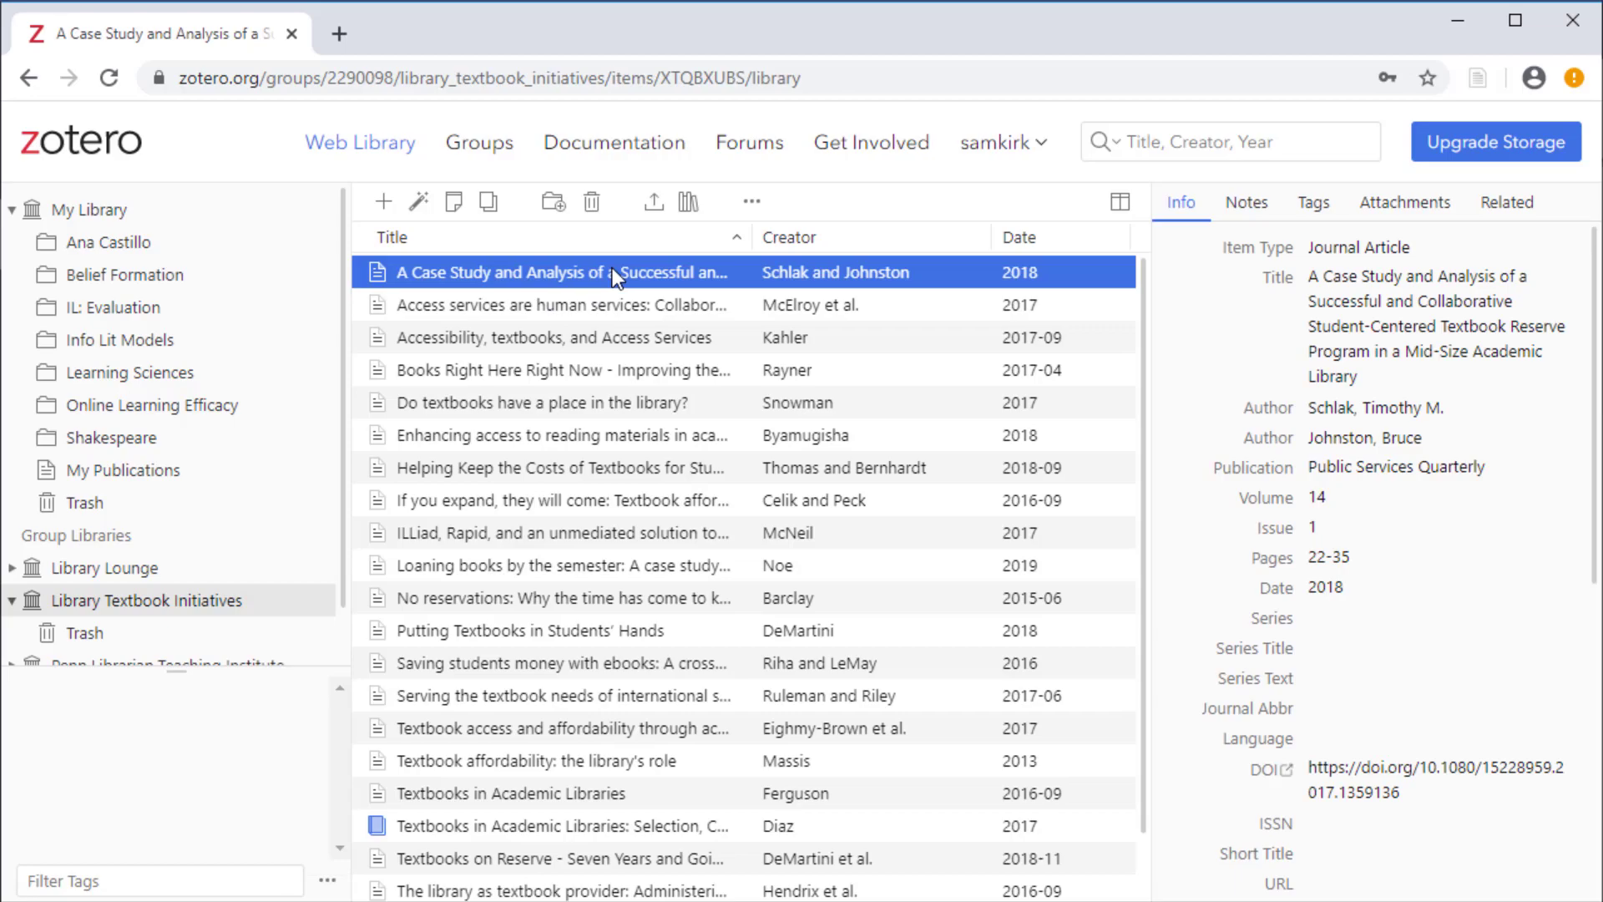
# Copy the Schlak and Johnston bibliography entry in APA 7th edition, after previewing MLA 8th.
pyautogui.click(688, 203)
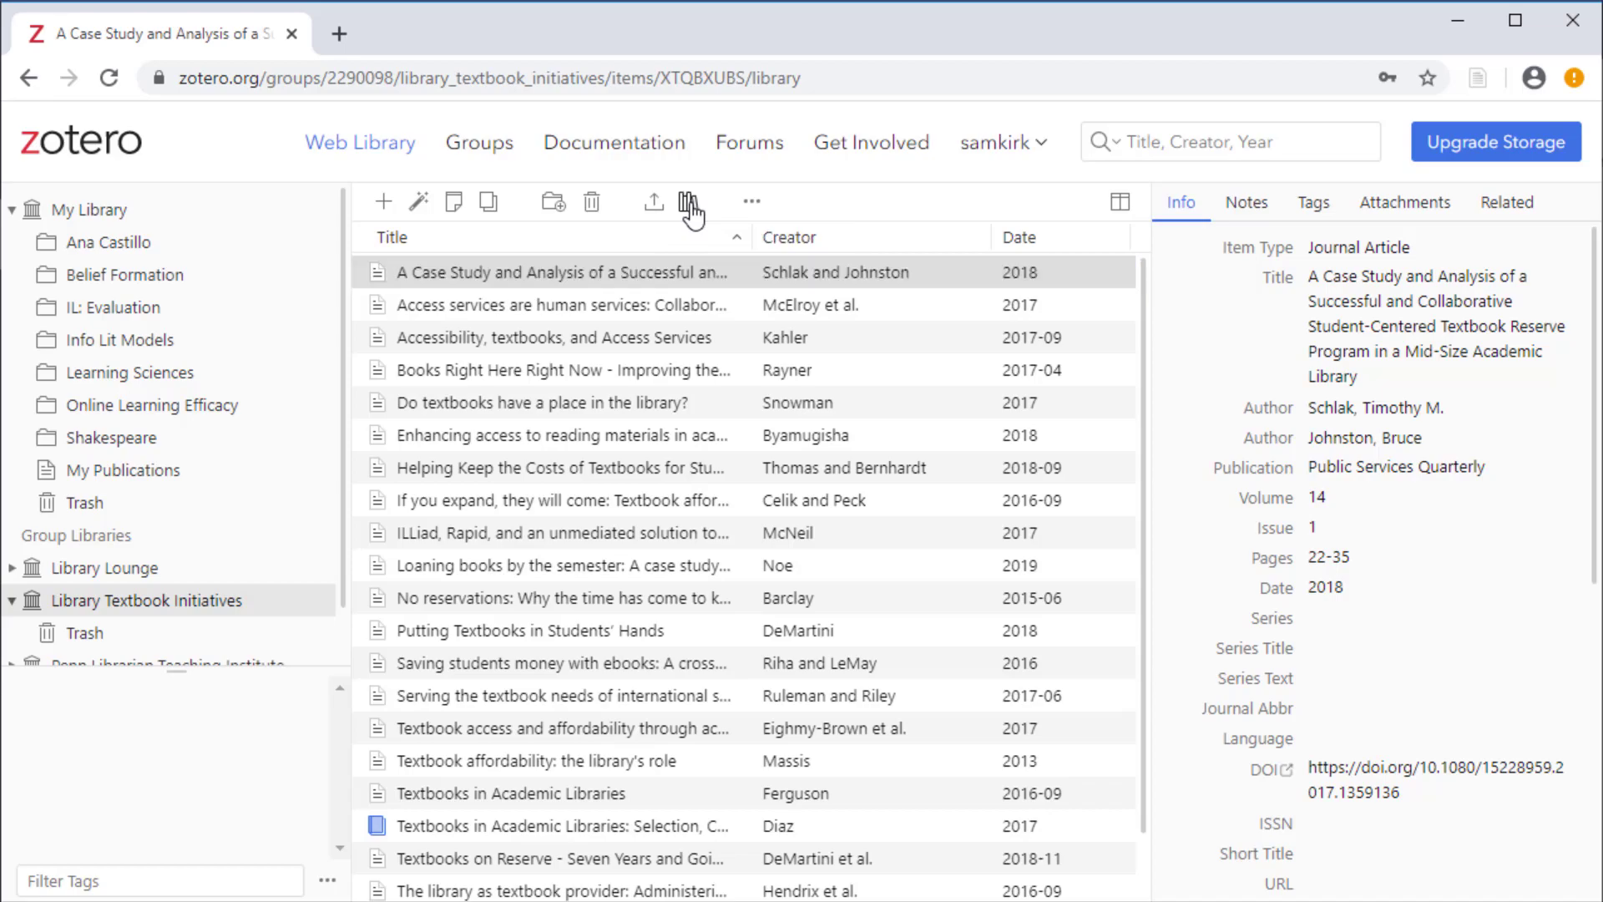
pyautogui.click(626, 249)
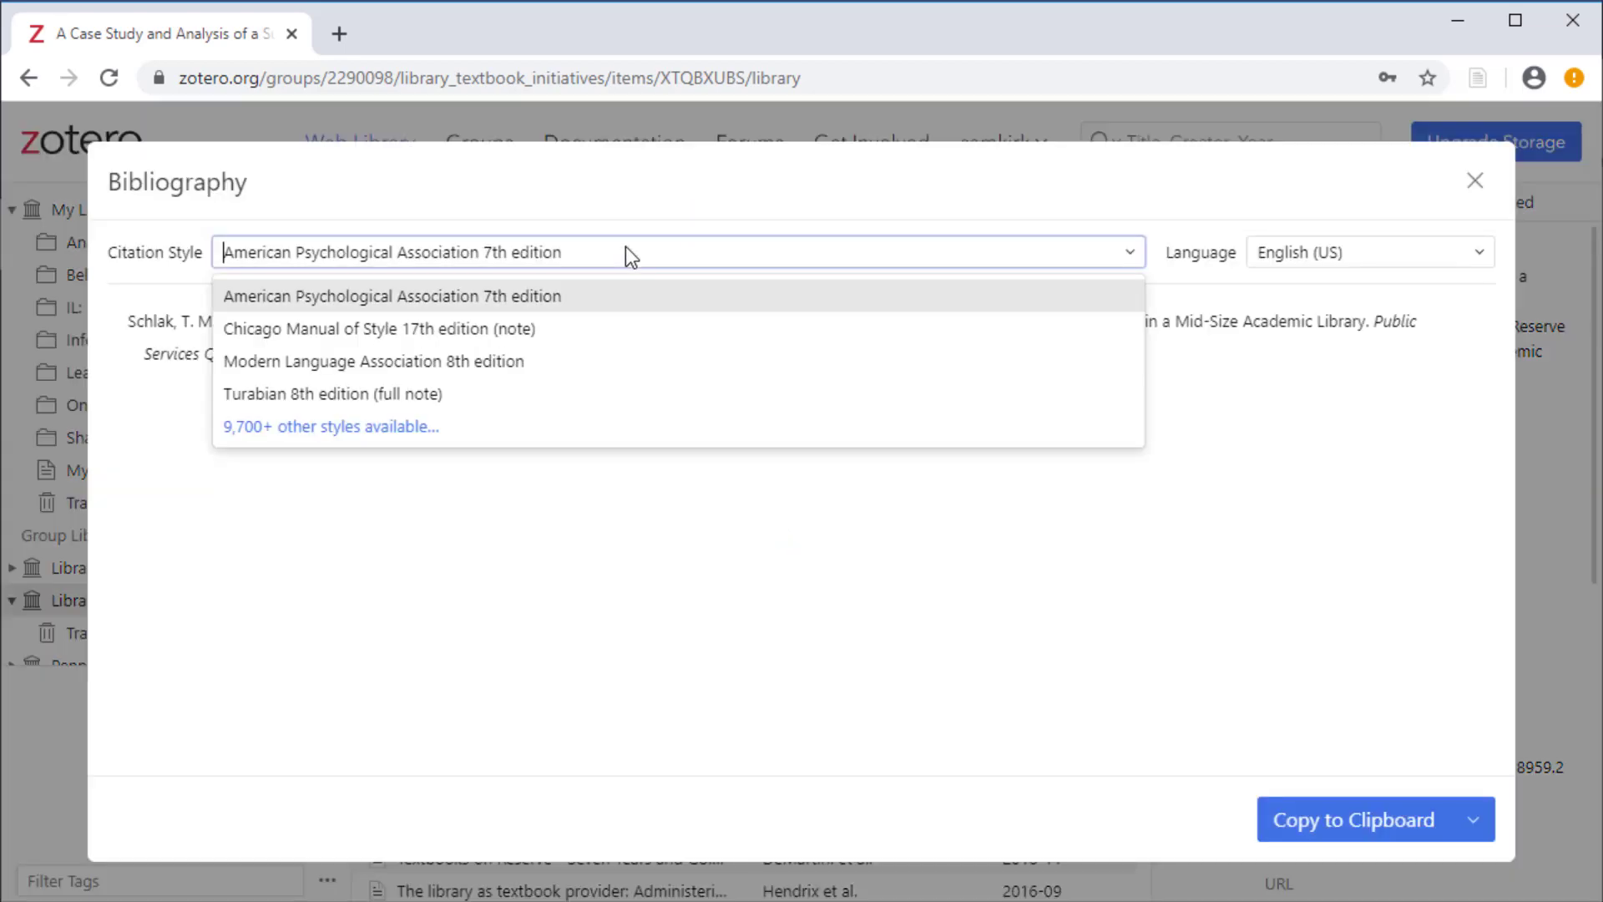
pyautogui.click(505, 368)
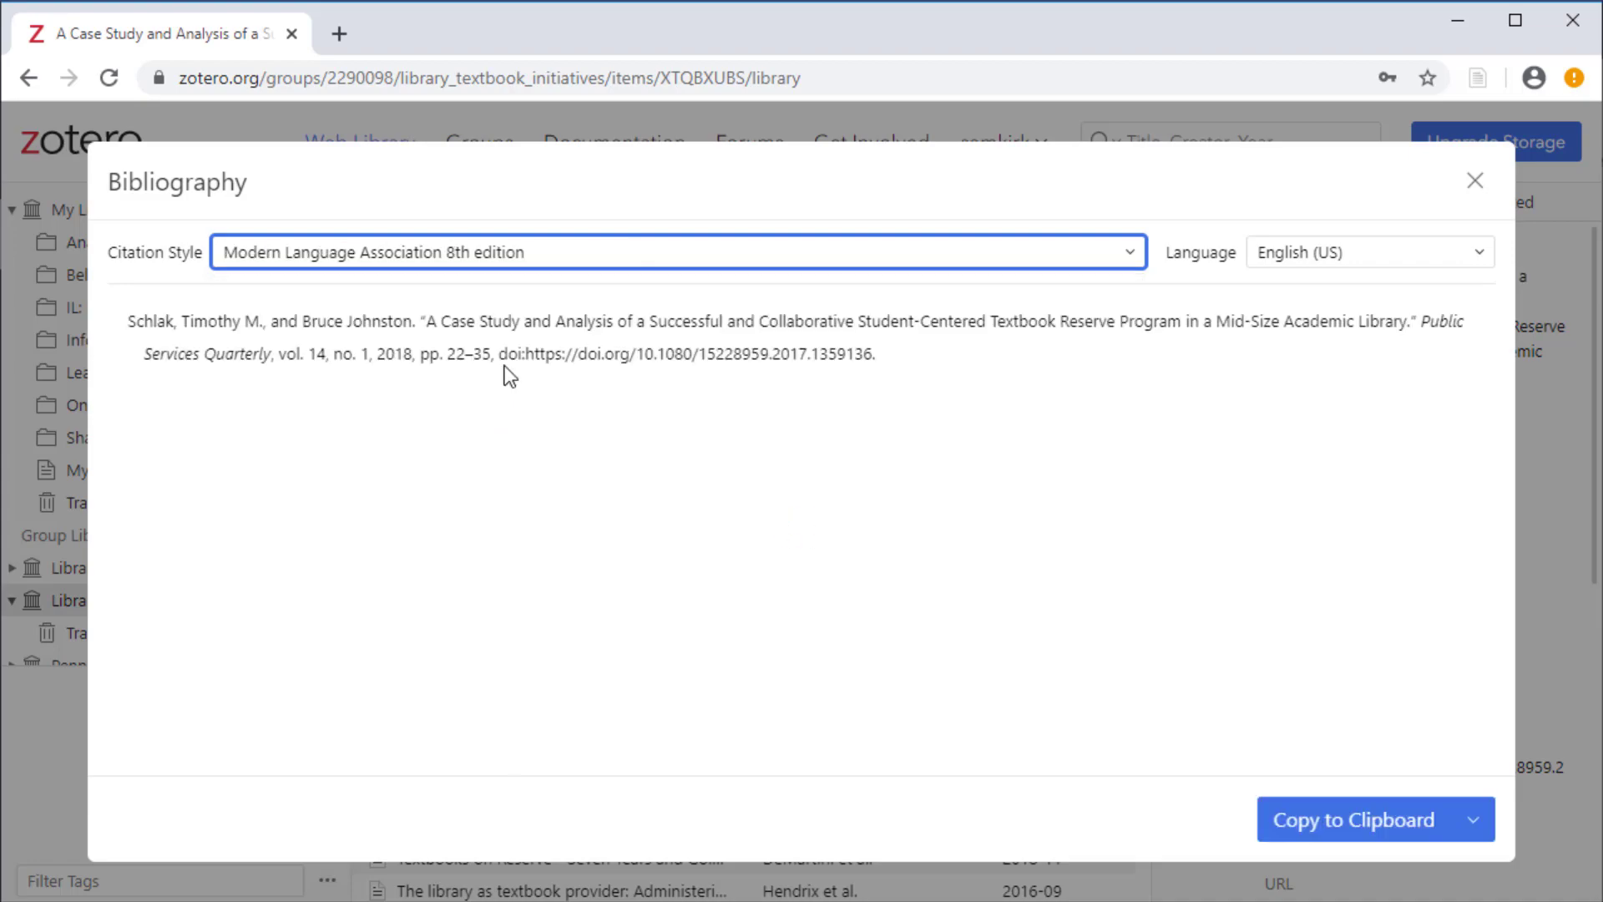
pyautogui.click(748, 248)
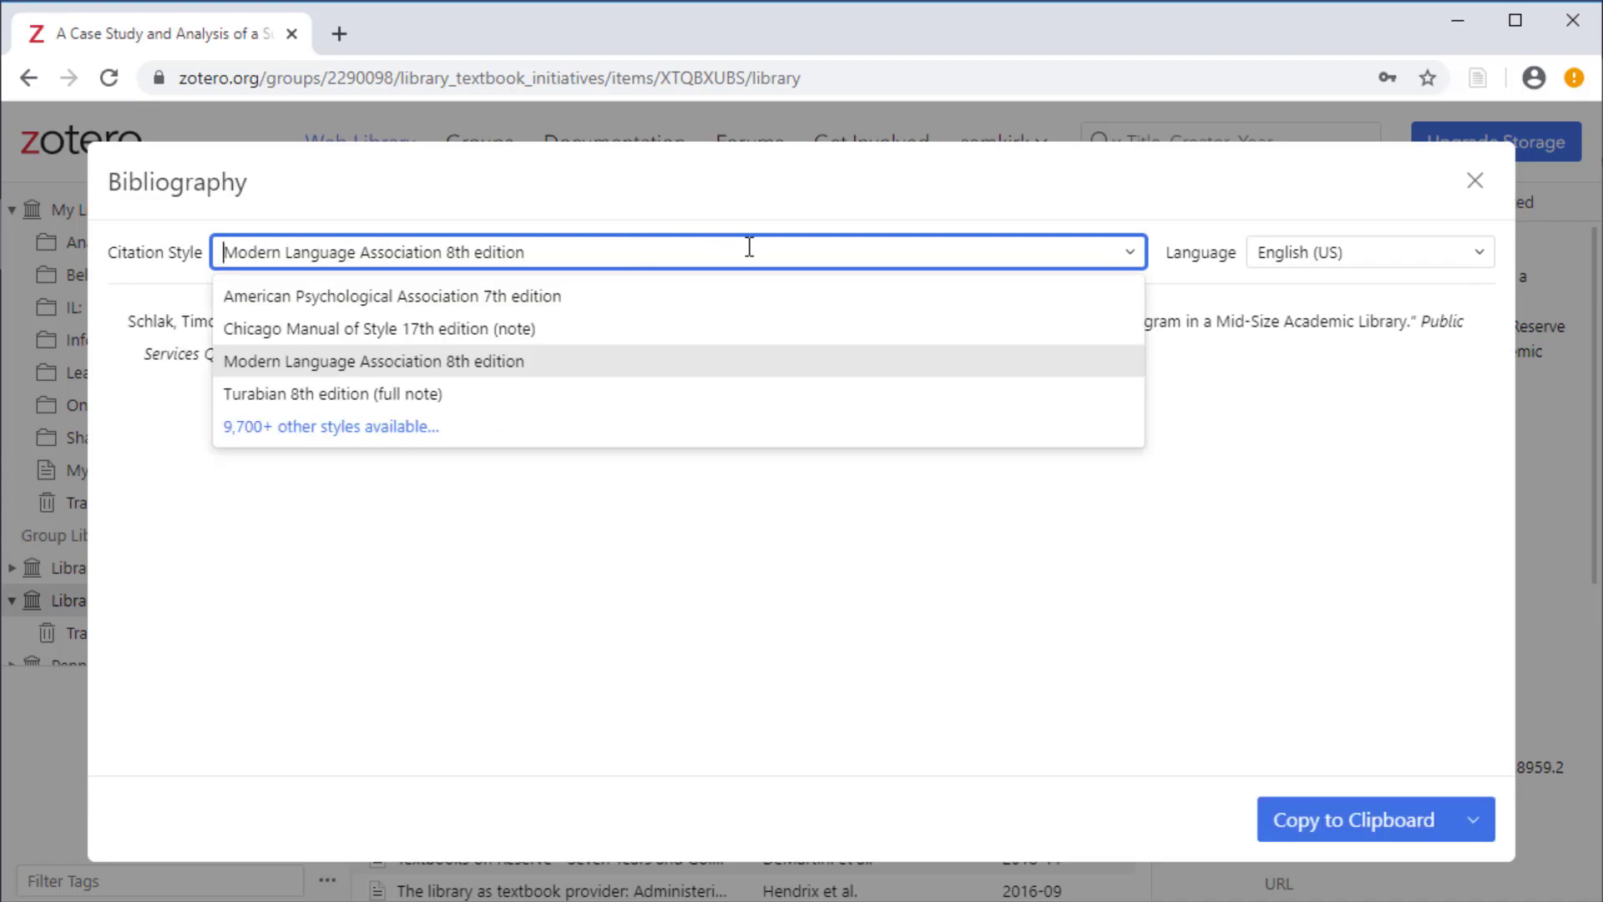
pyautogui.click(538, 294)
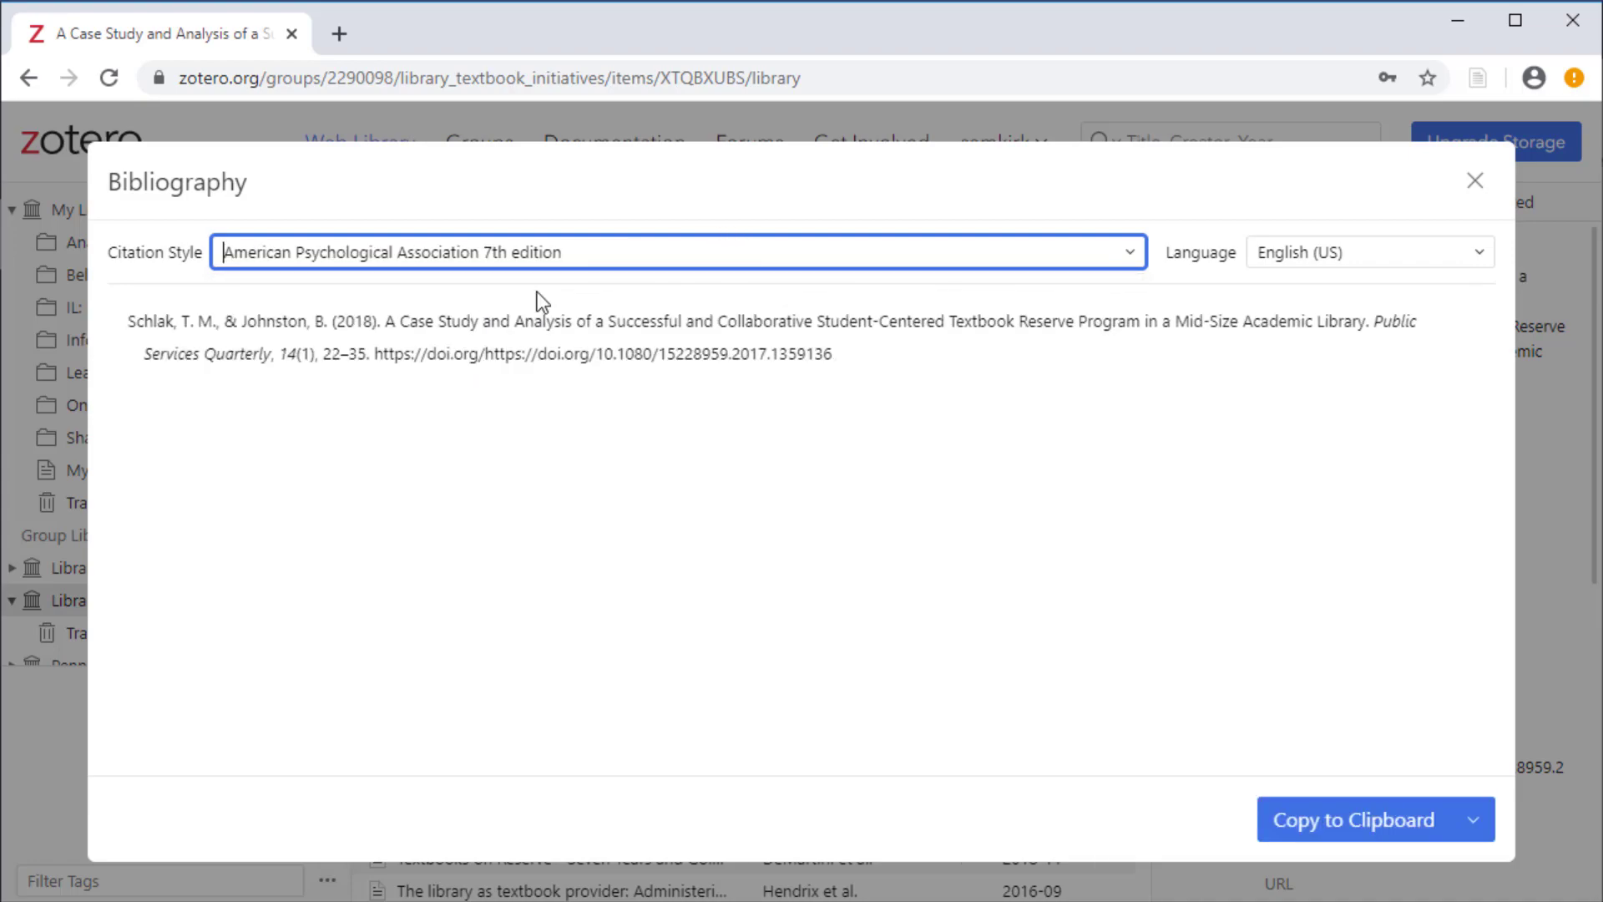
pyautogui.click(1329, 822)
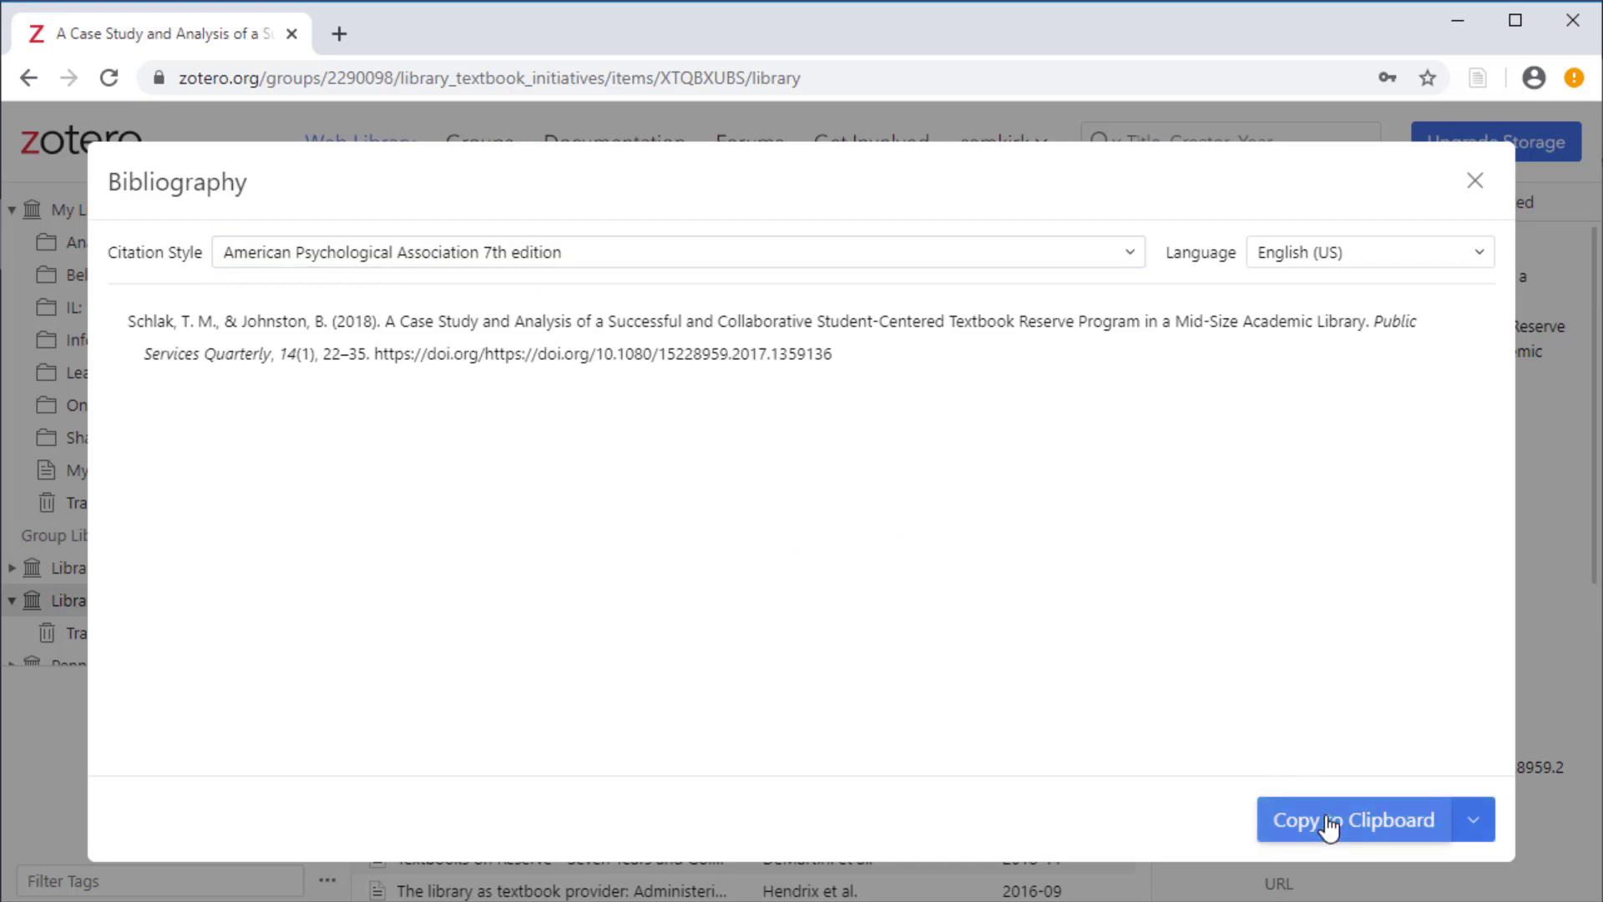
pyautogui.click(1476, 185)
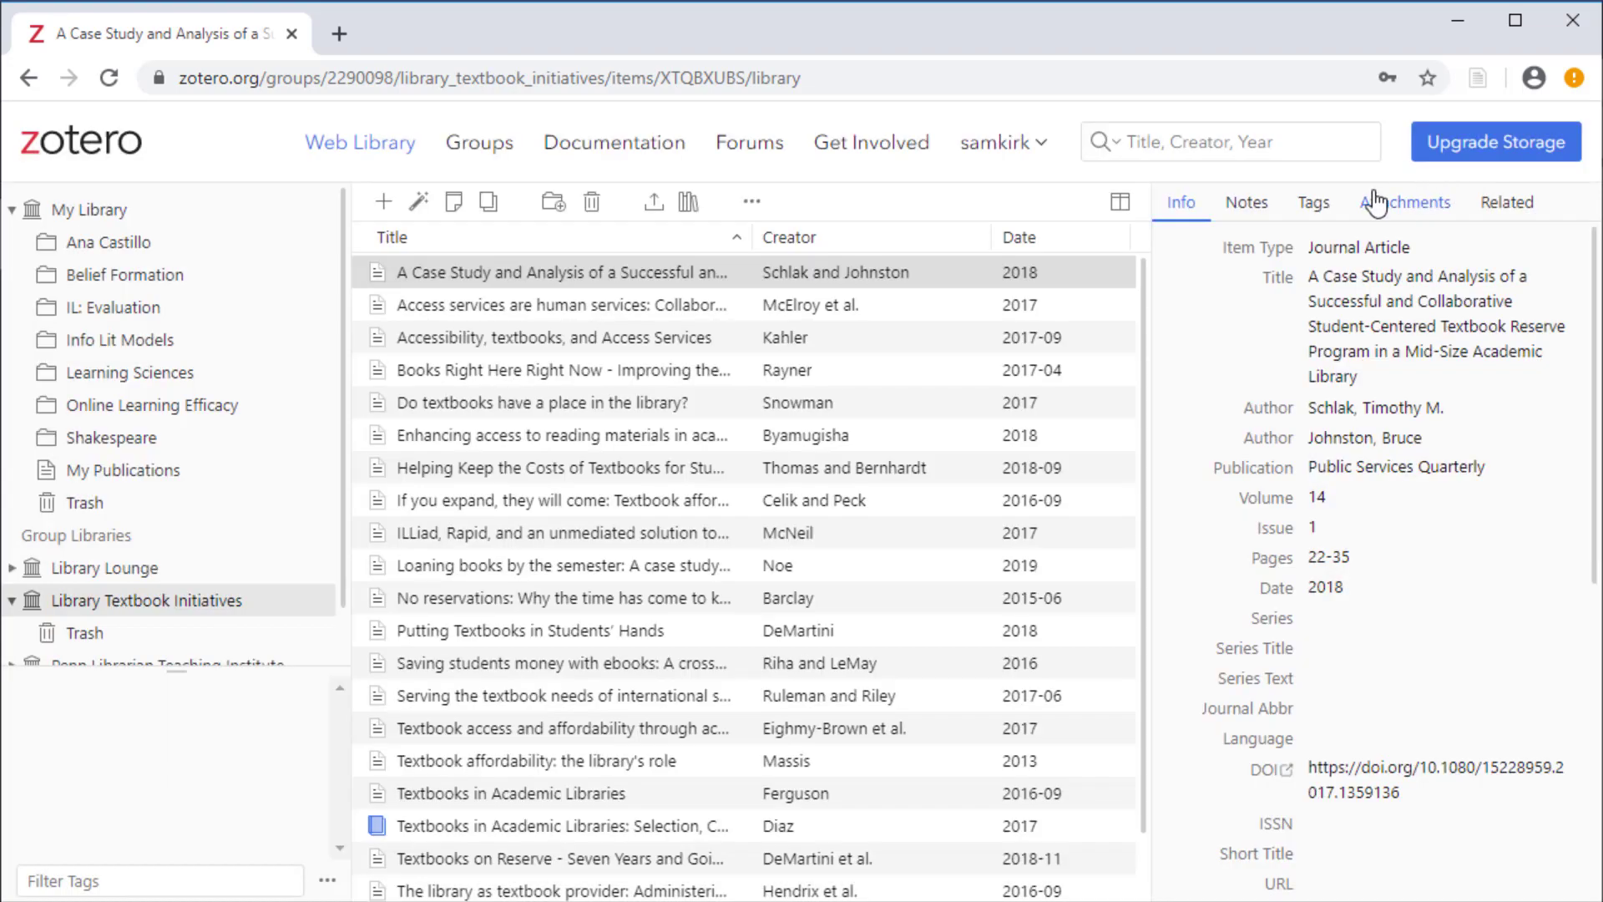
# Review the case study's notes, tags and attached PDF in the item pane.
pyautogui.click(1257, 209)
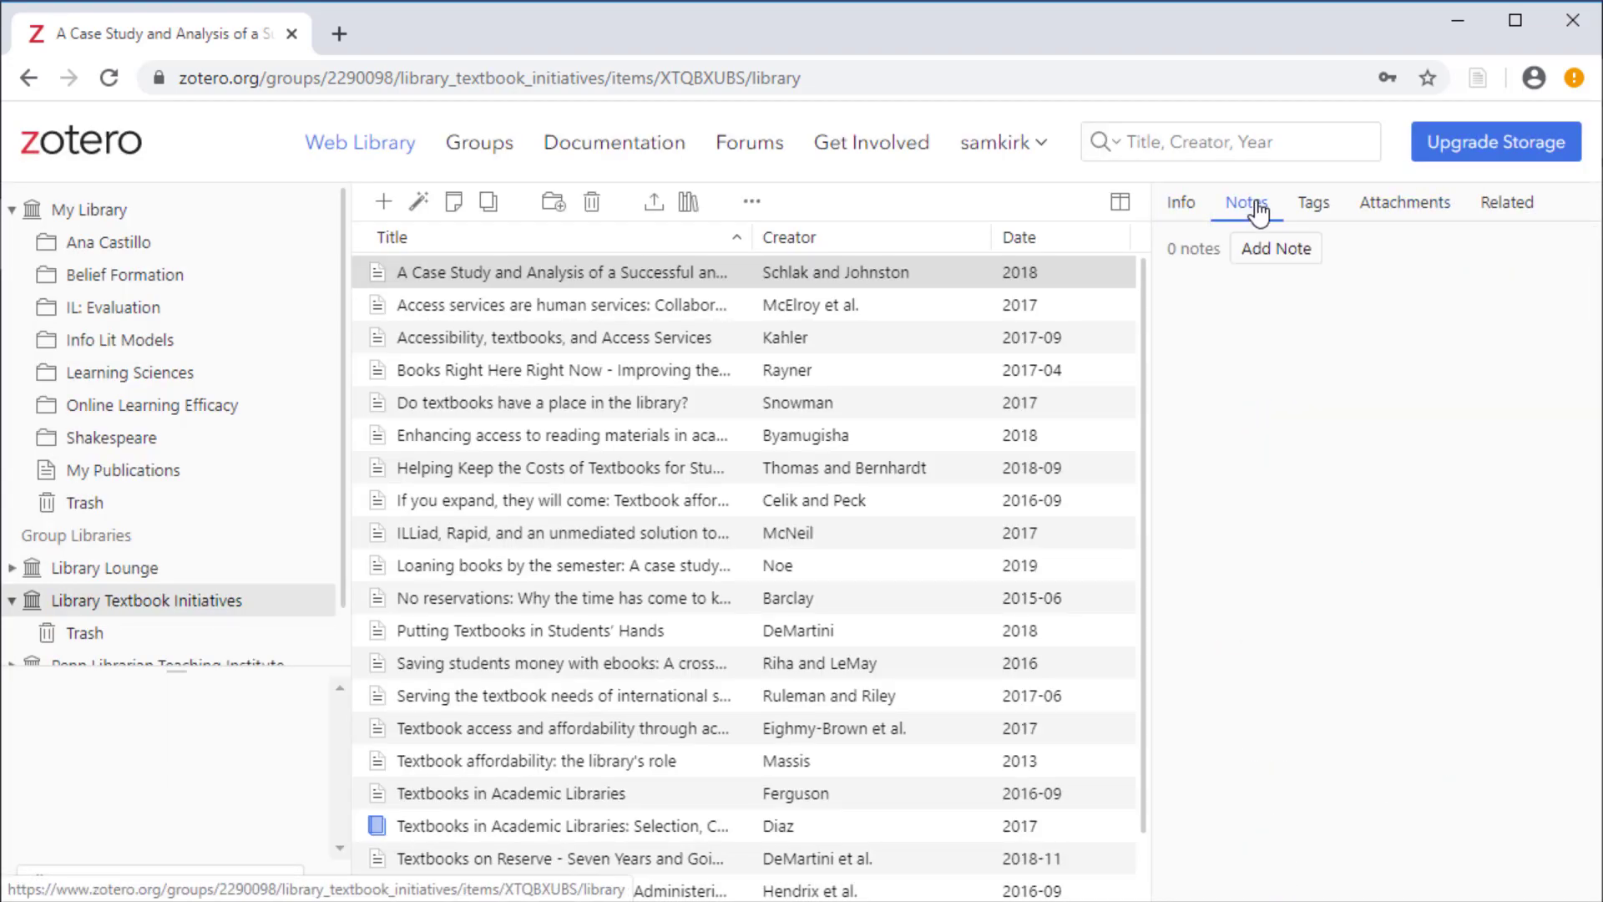
pyautogui.click(1307, 210)
pyautogui.click(1387, 209)
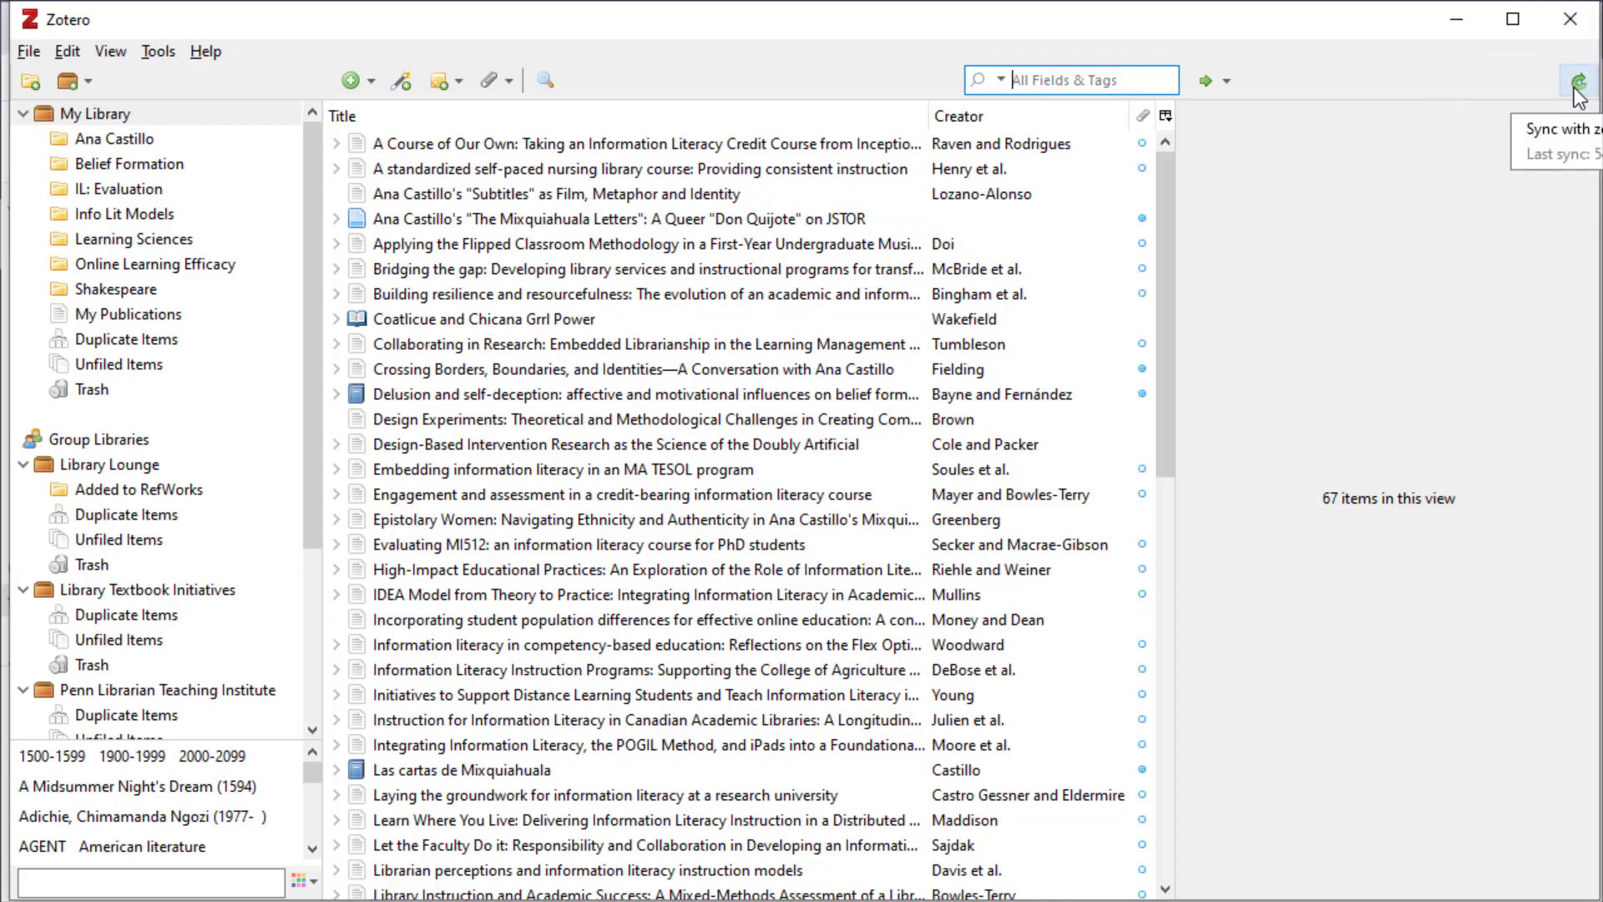
# Reinstall the Microsoft Word add-in from Zotero's Cite > Word Processors preferences and save.
pyautogui.click(28, 52)
pyautogui.click(28, 51)
pyautogui.click(67, 52)
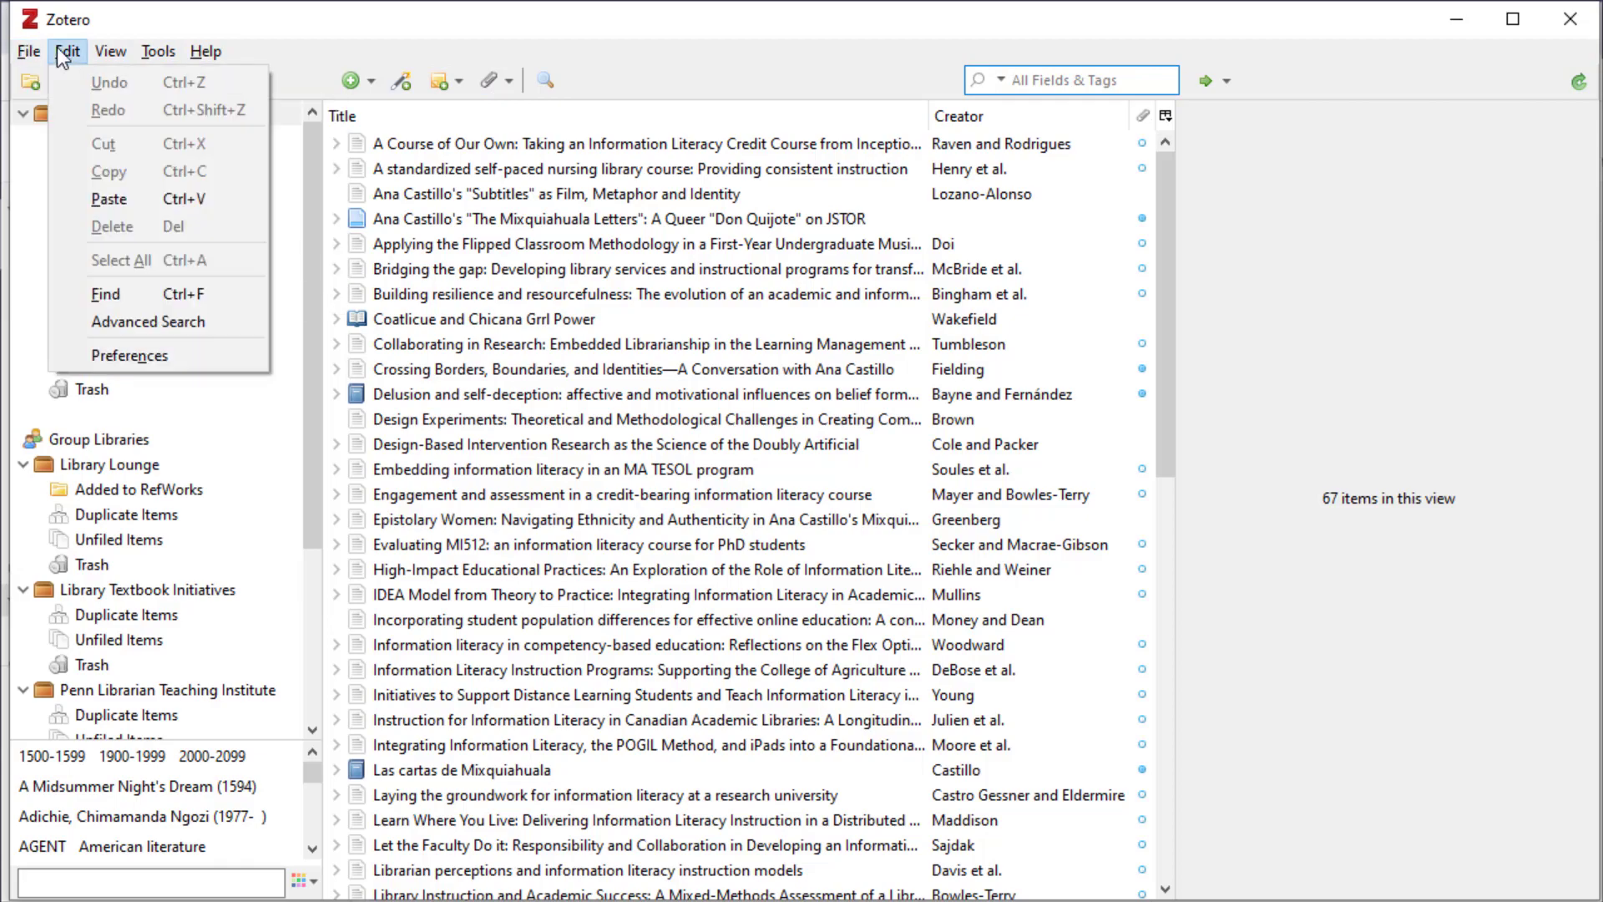
pyautogui.click(143, 346)
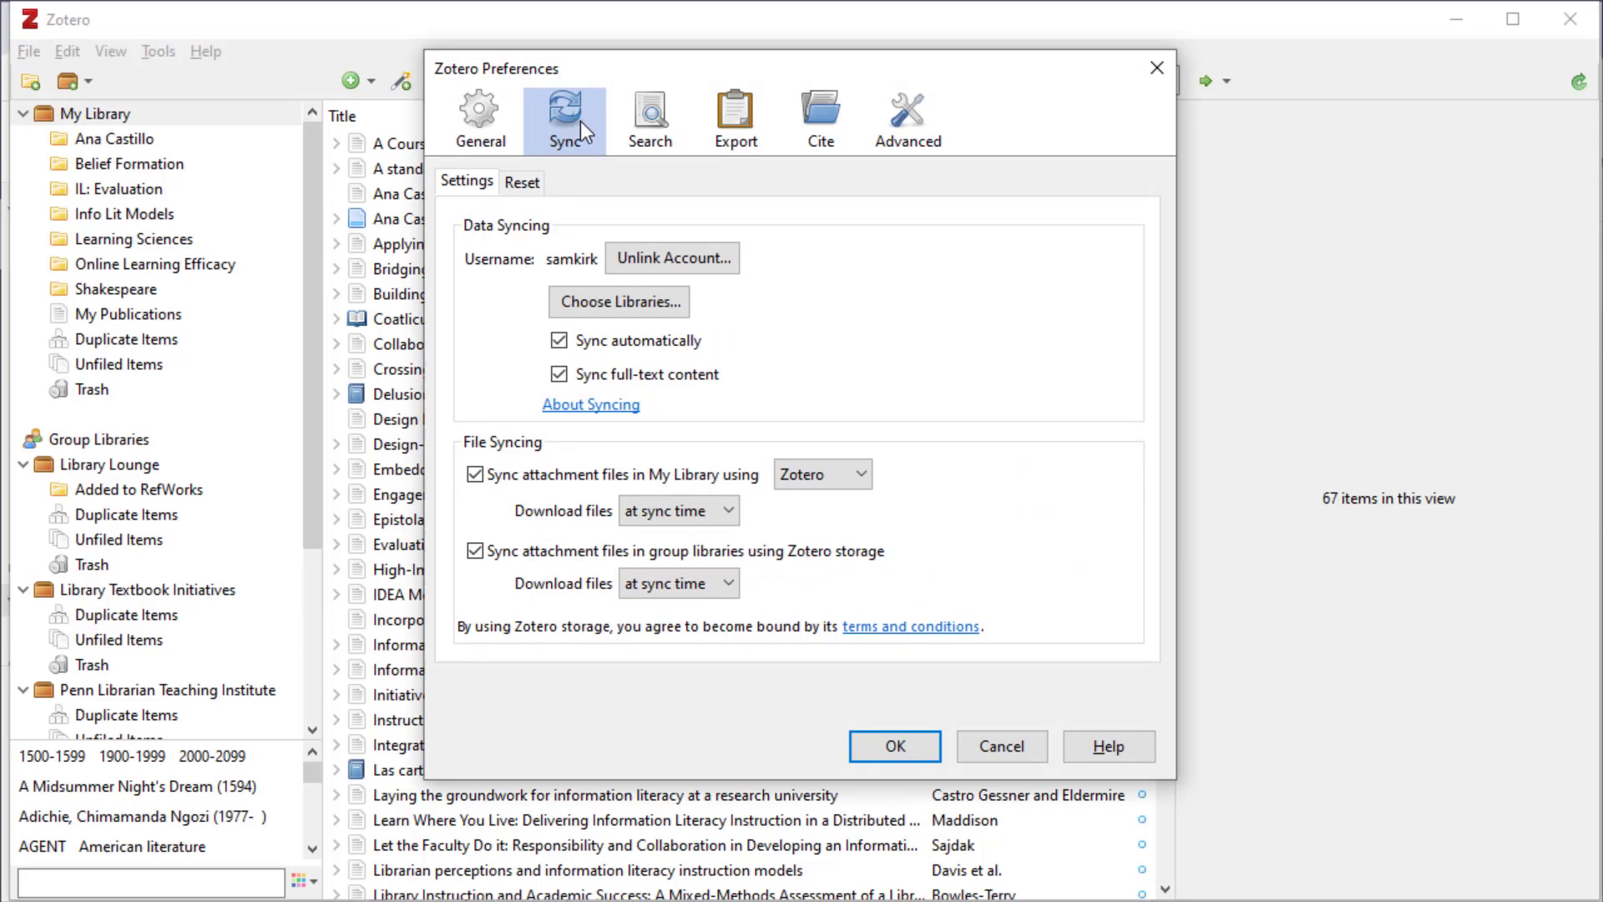
pyautogui.click(810, 154)
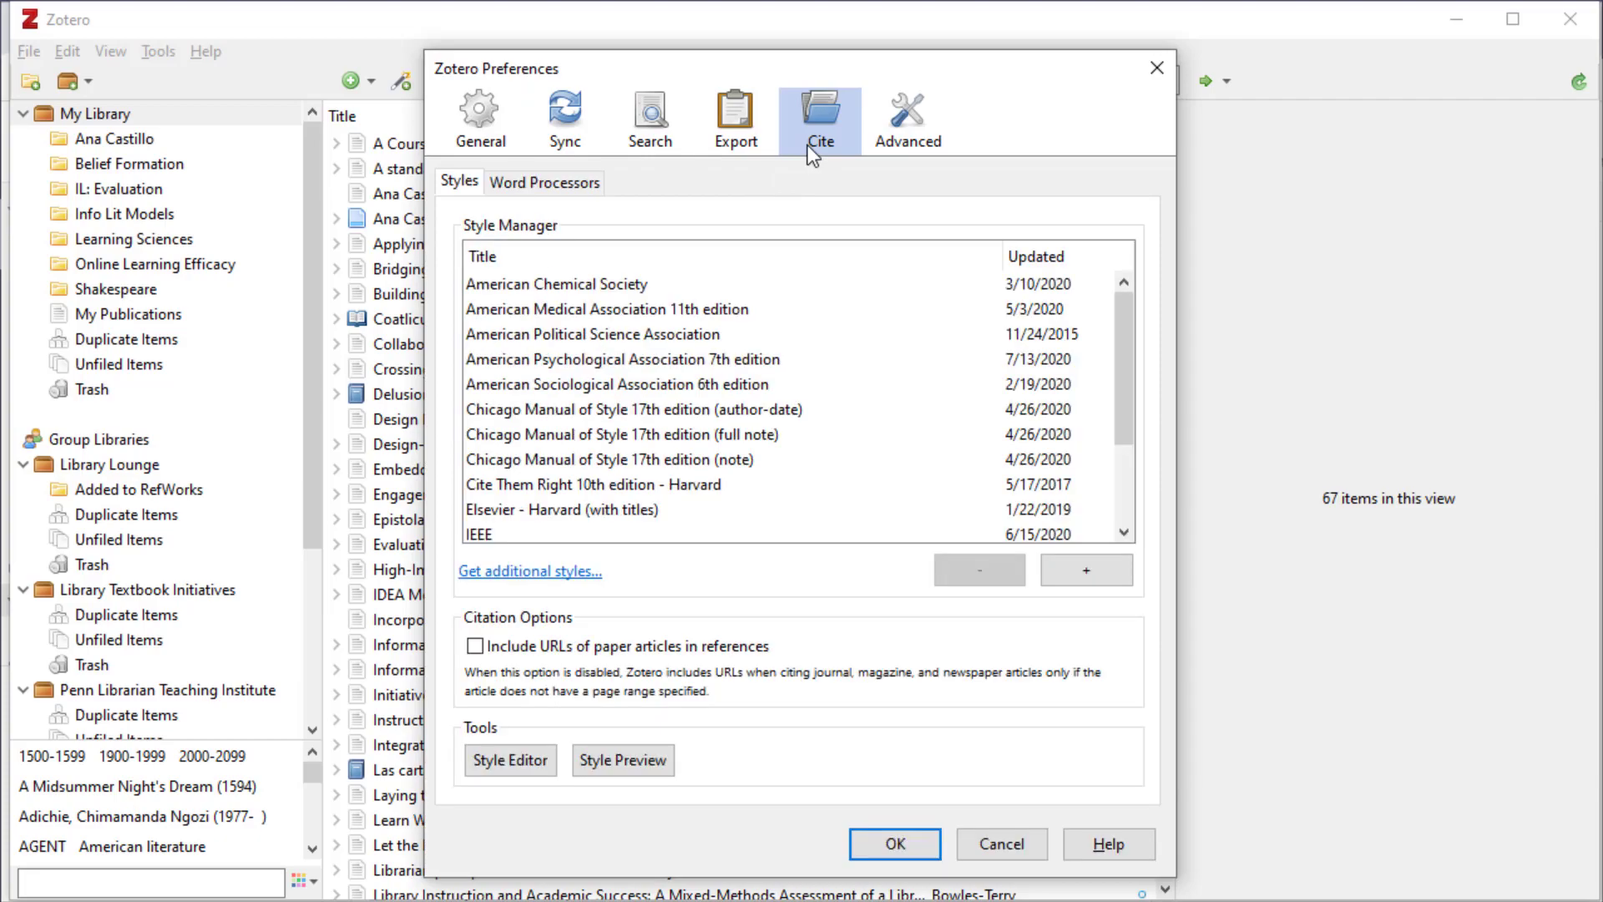
pyautogui.click(553, 184)
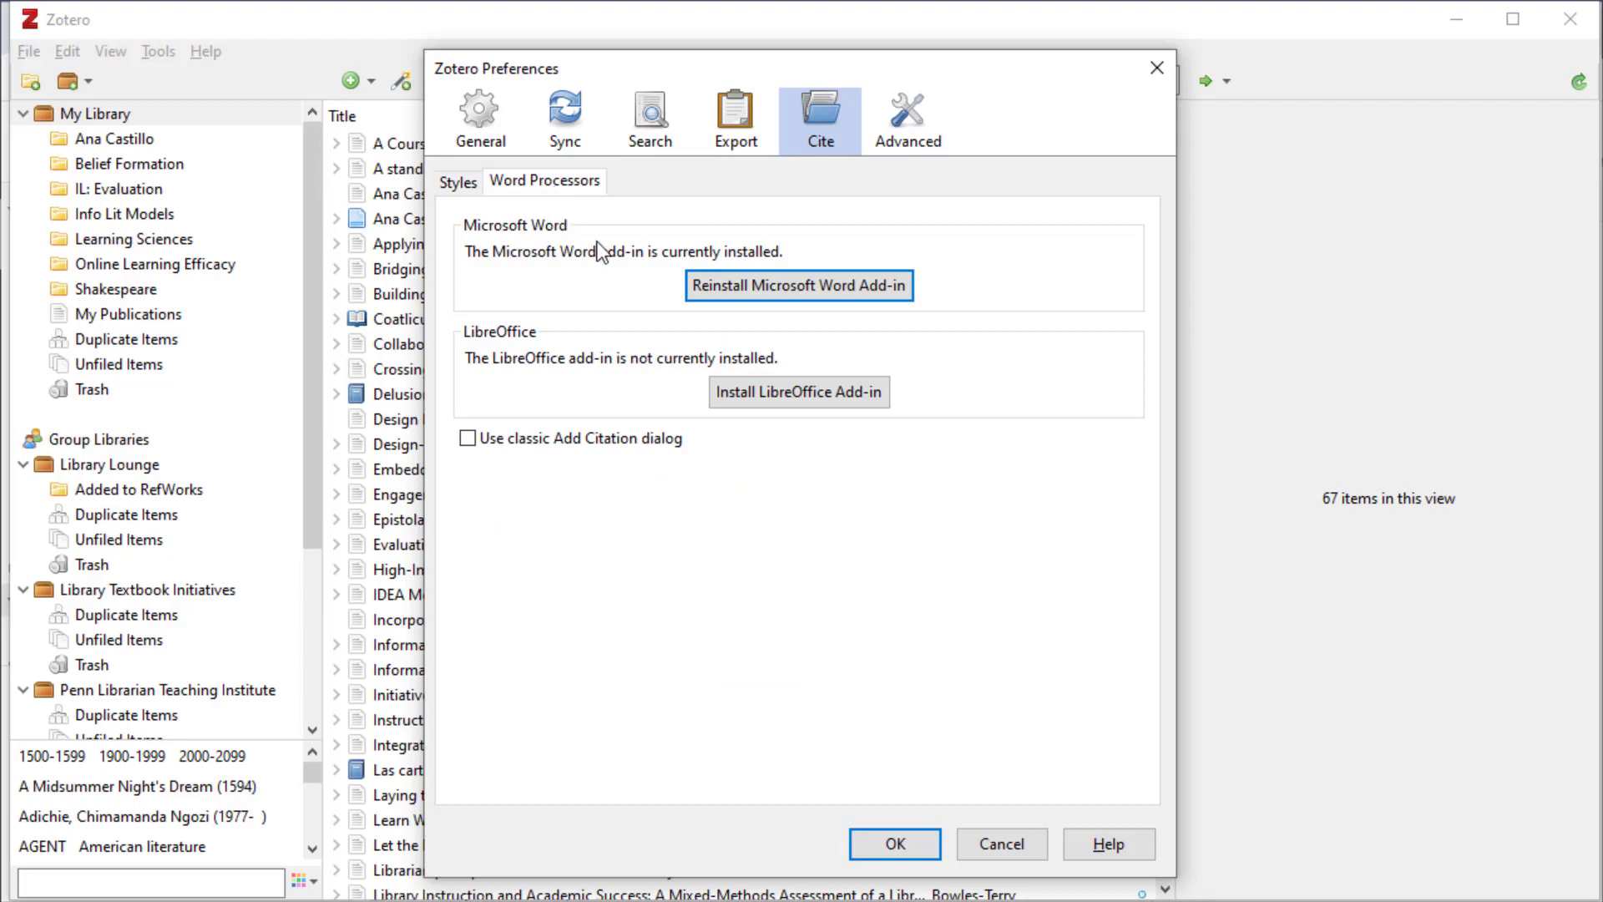
pyautogui.click(834, 293)
pyautogui.click(902, 843)
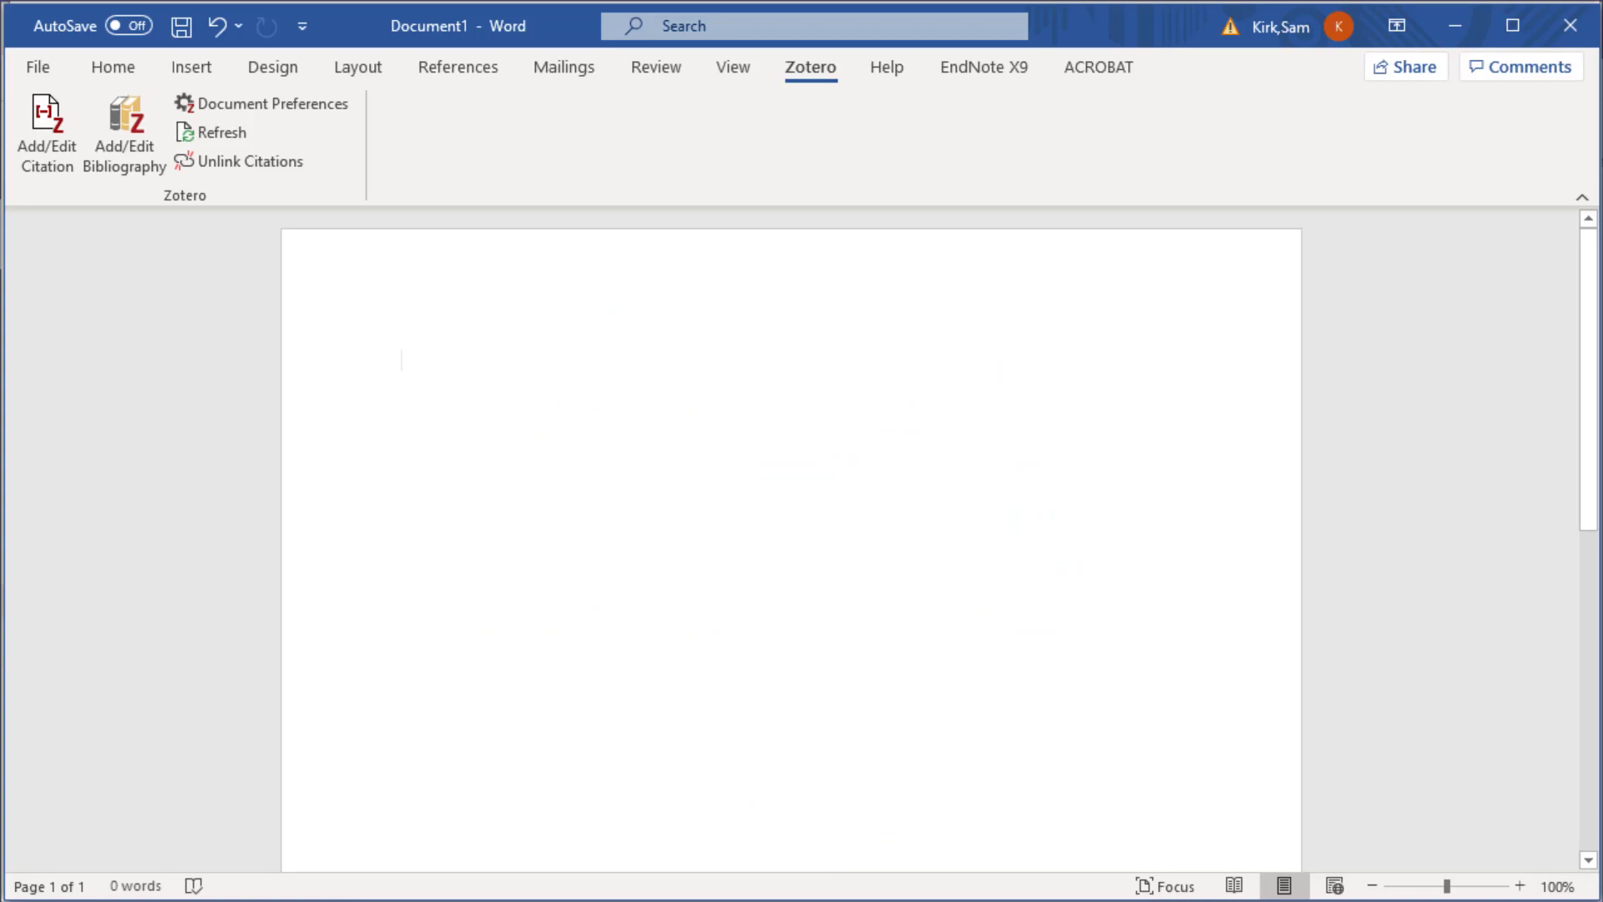
# Write 'Here I am writing a sentence that needs to be cited' and cite McBride et al. (2017).
pyautogui.click(112, 66)
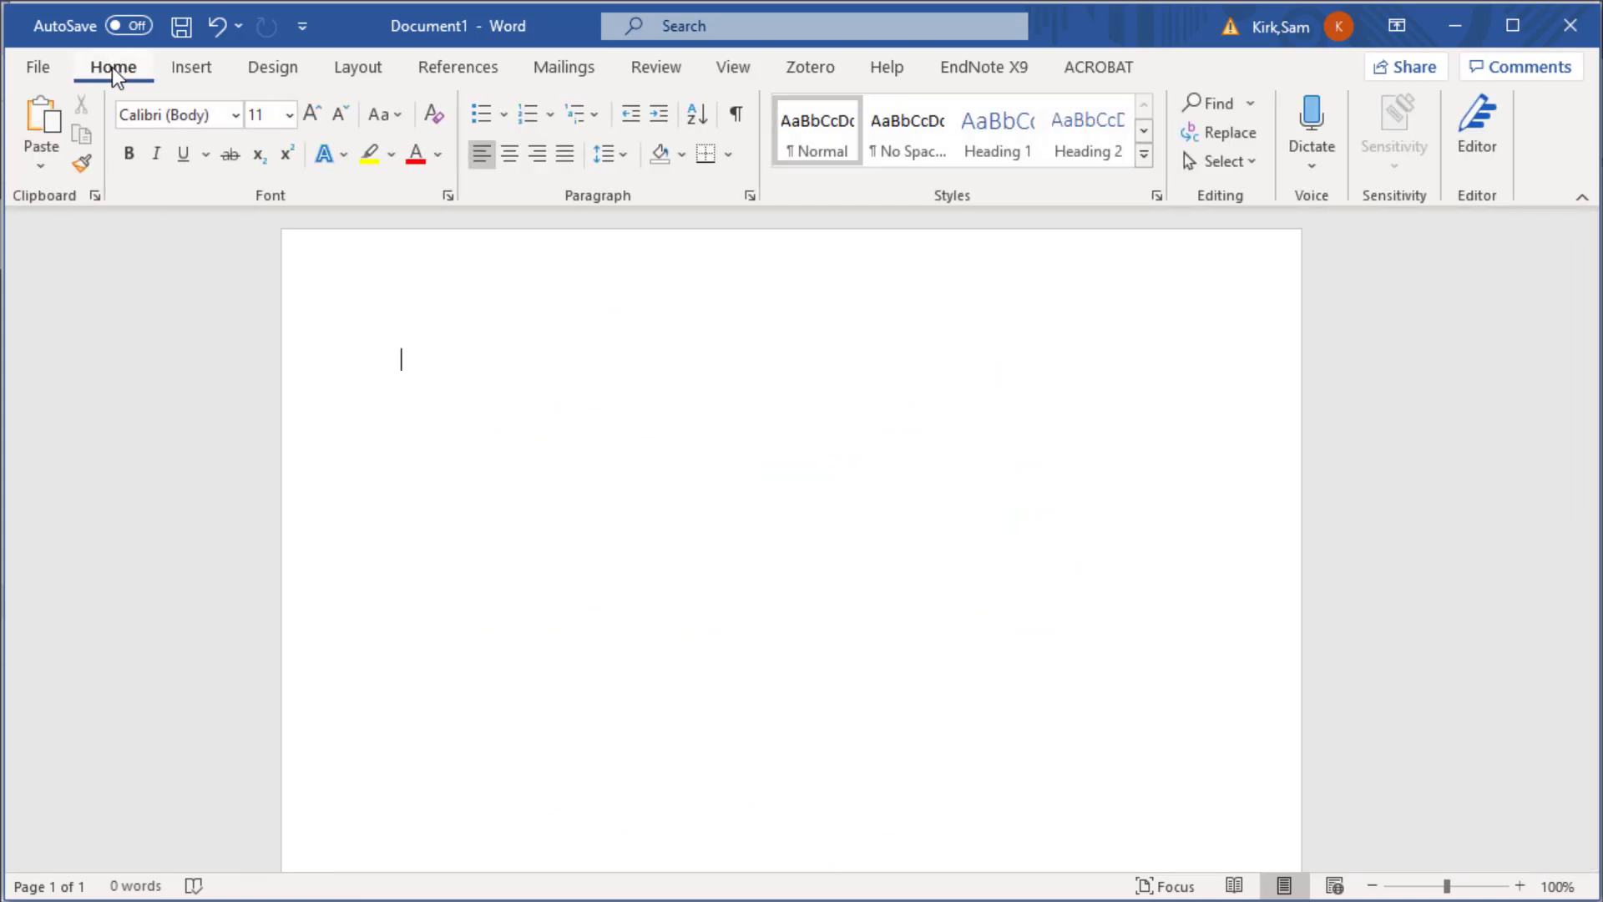
pyautogui.click(809, 70)
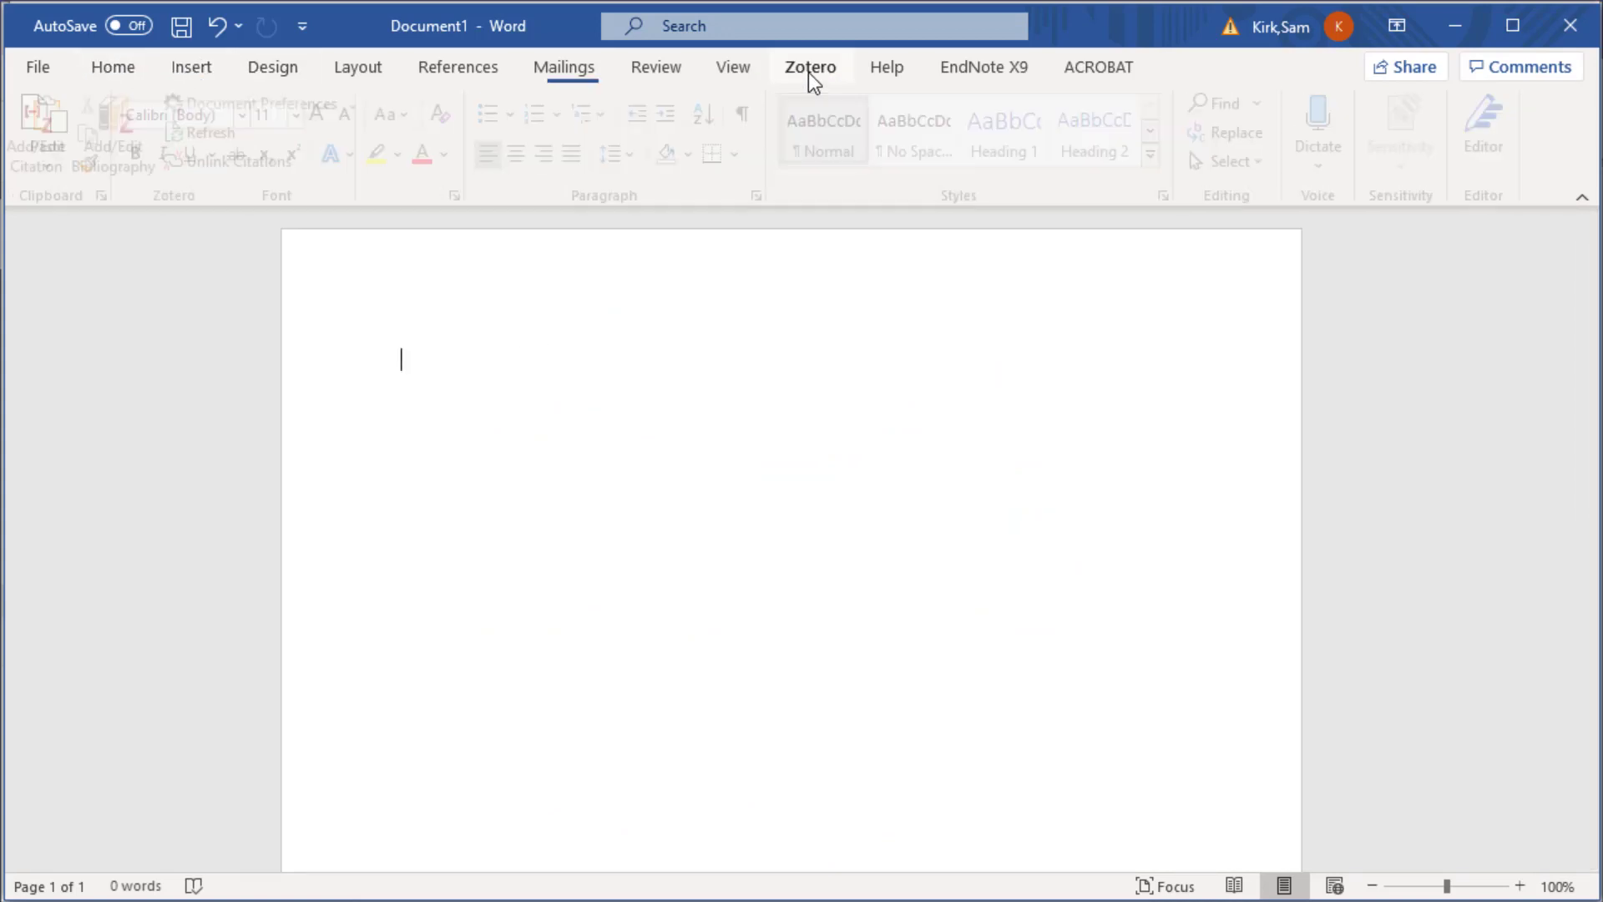
pyautogui.click(548, 412)
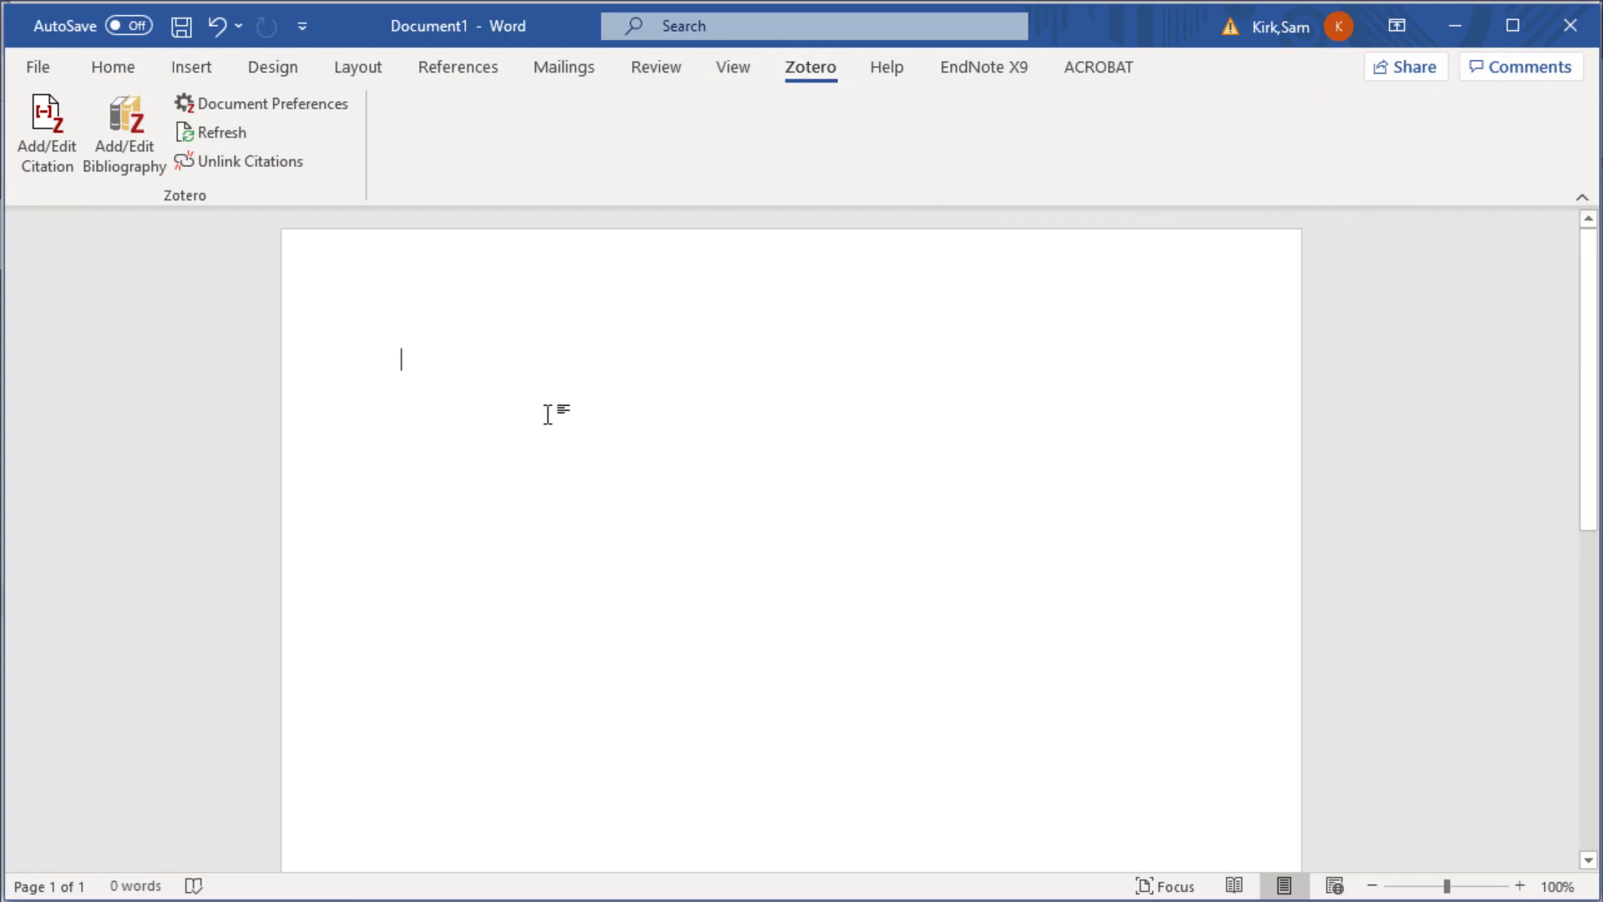
pyautogui.write('Here I am writing')
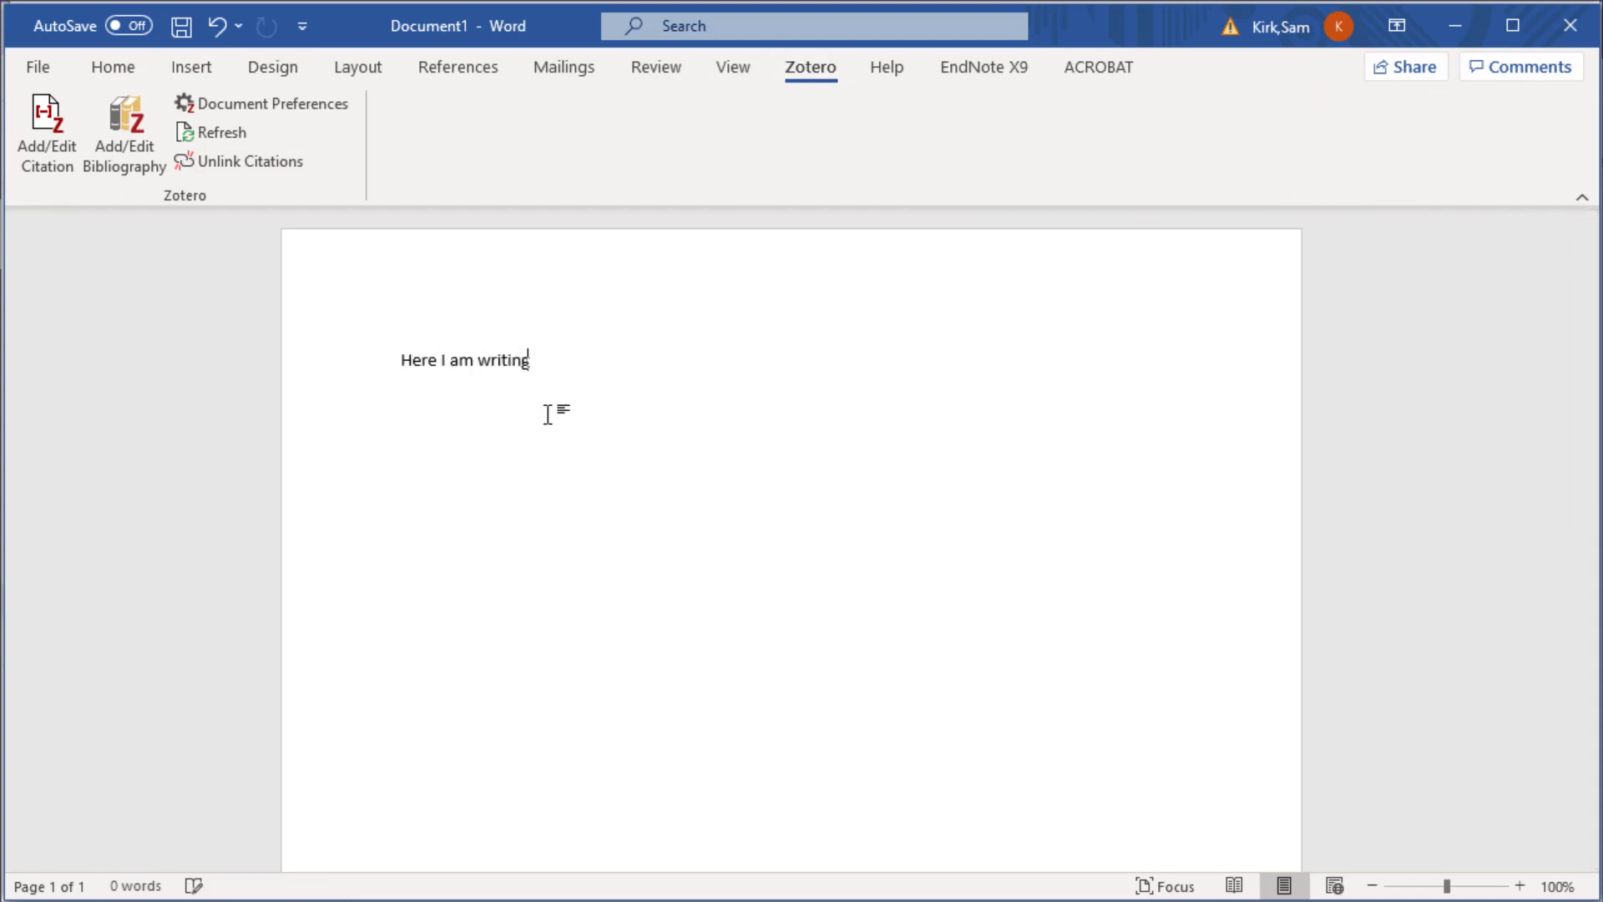
pyautogui.write(' a sentence that ')
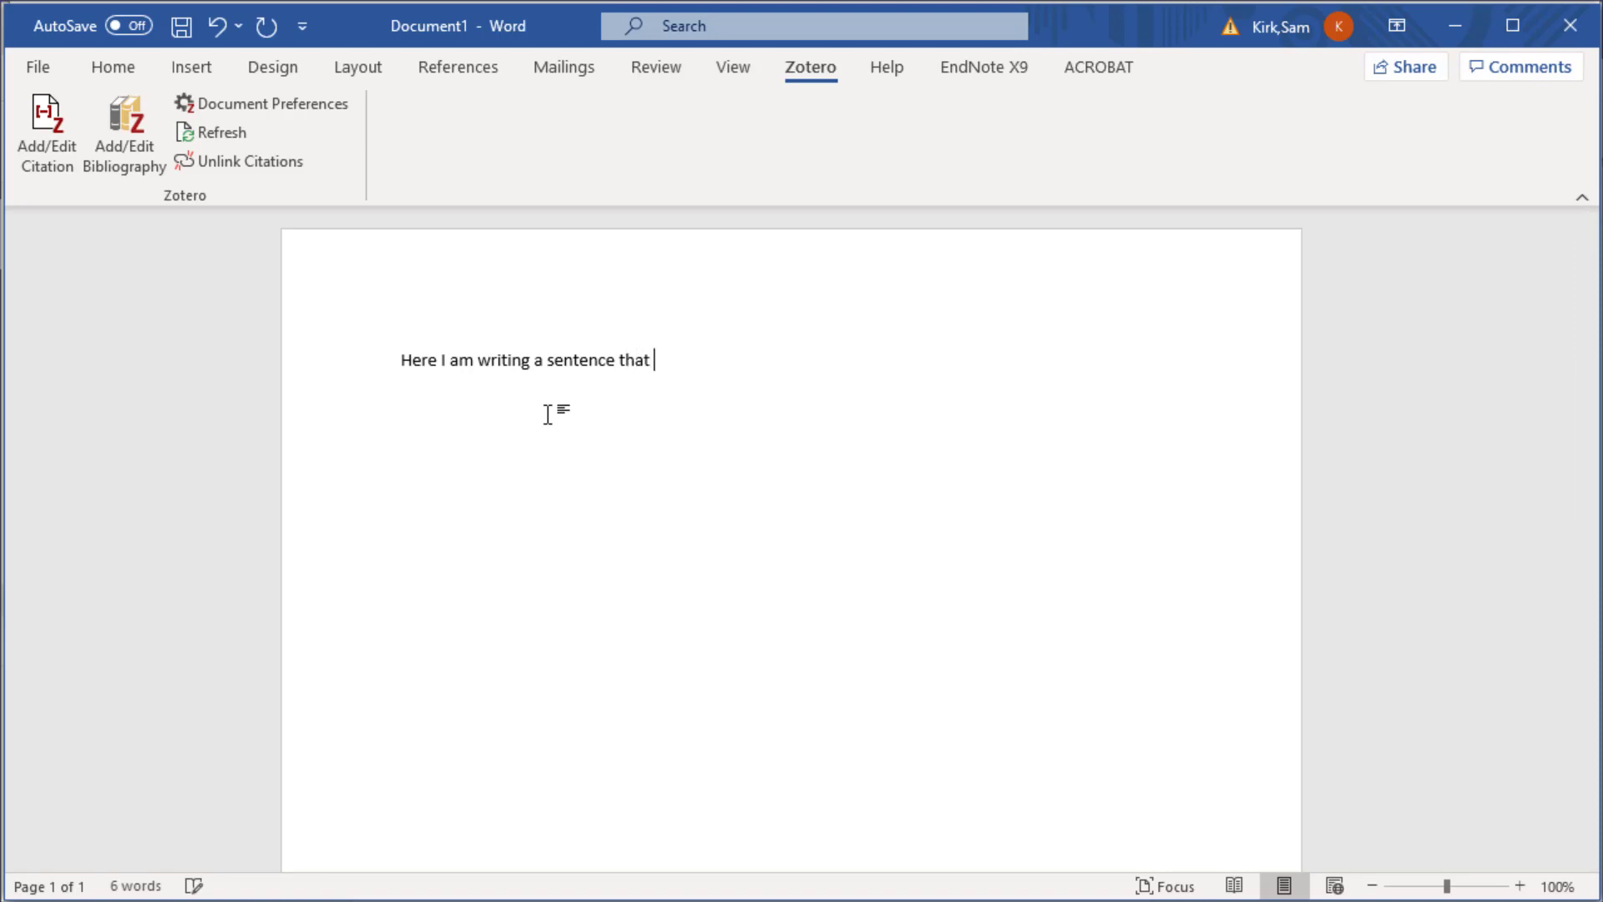
pyautogui.write('needs to be cited')
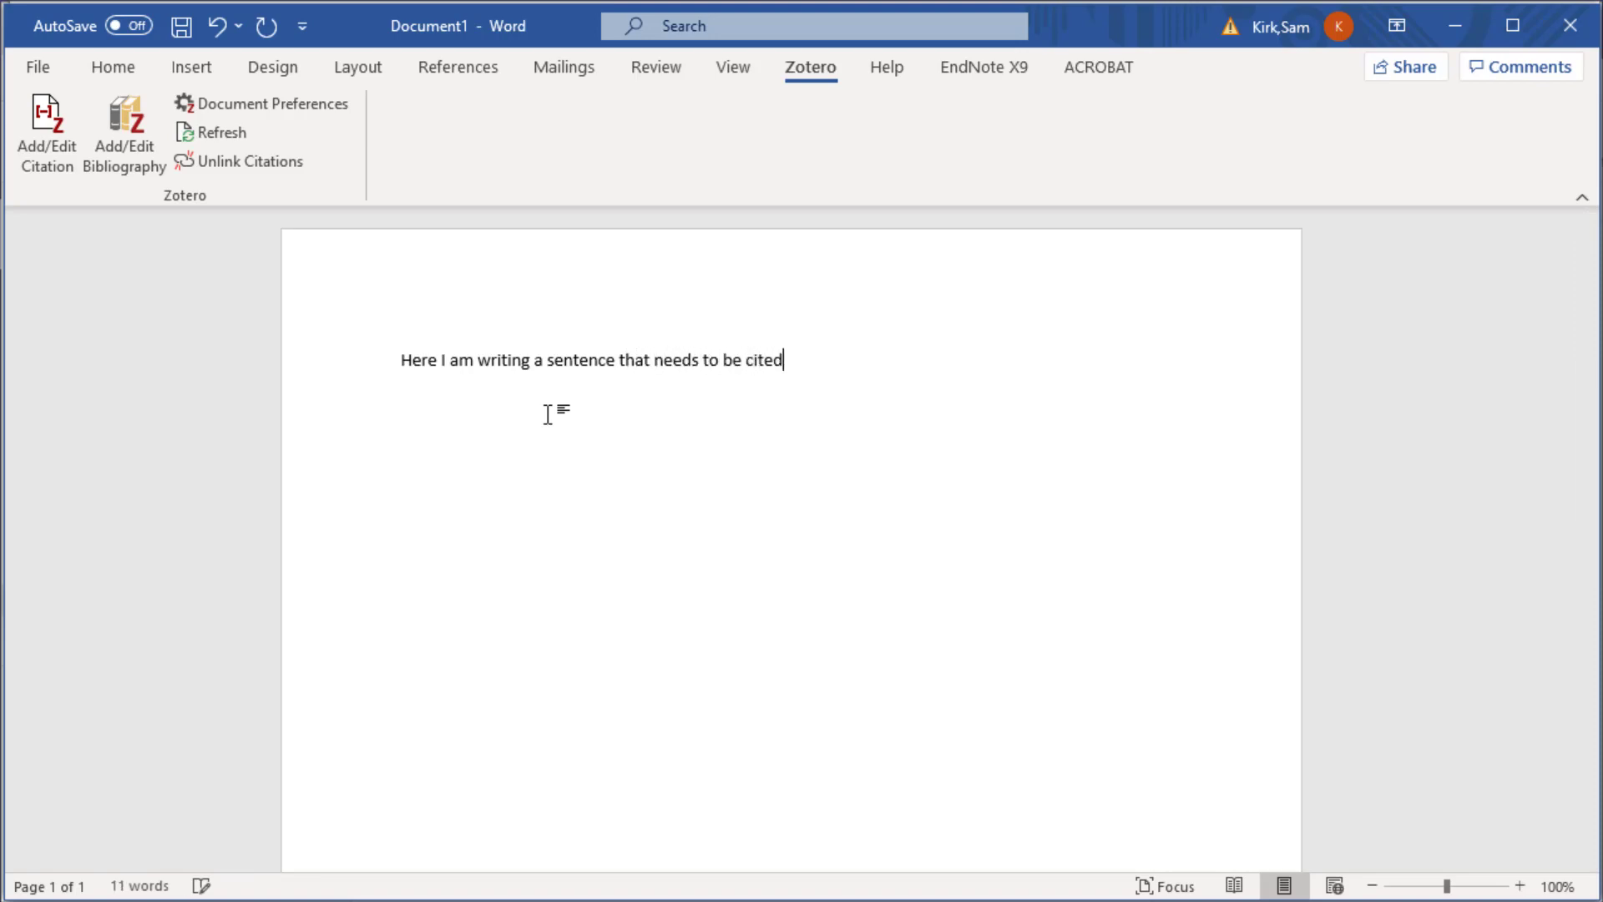
pyautogui.click(67, 147)
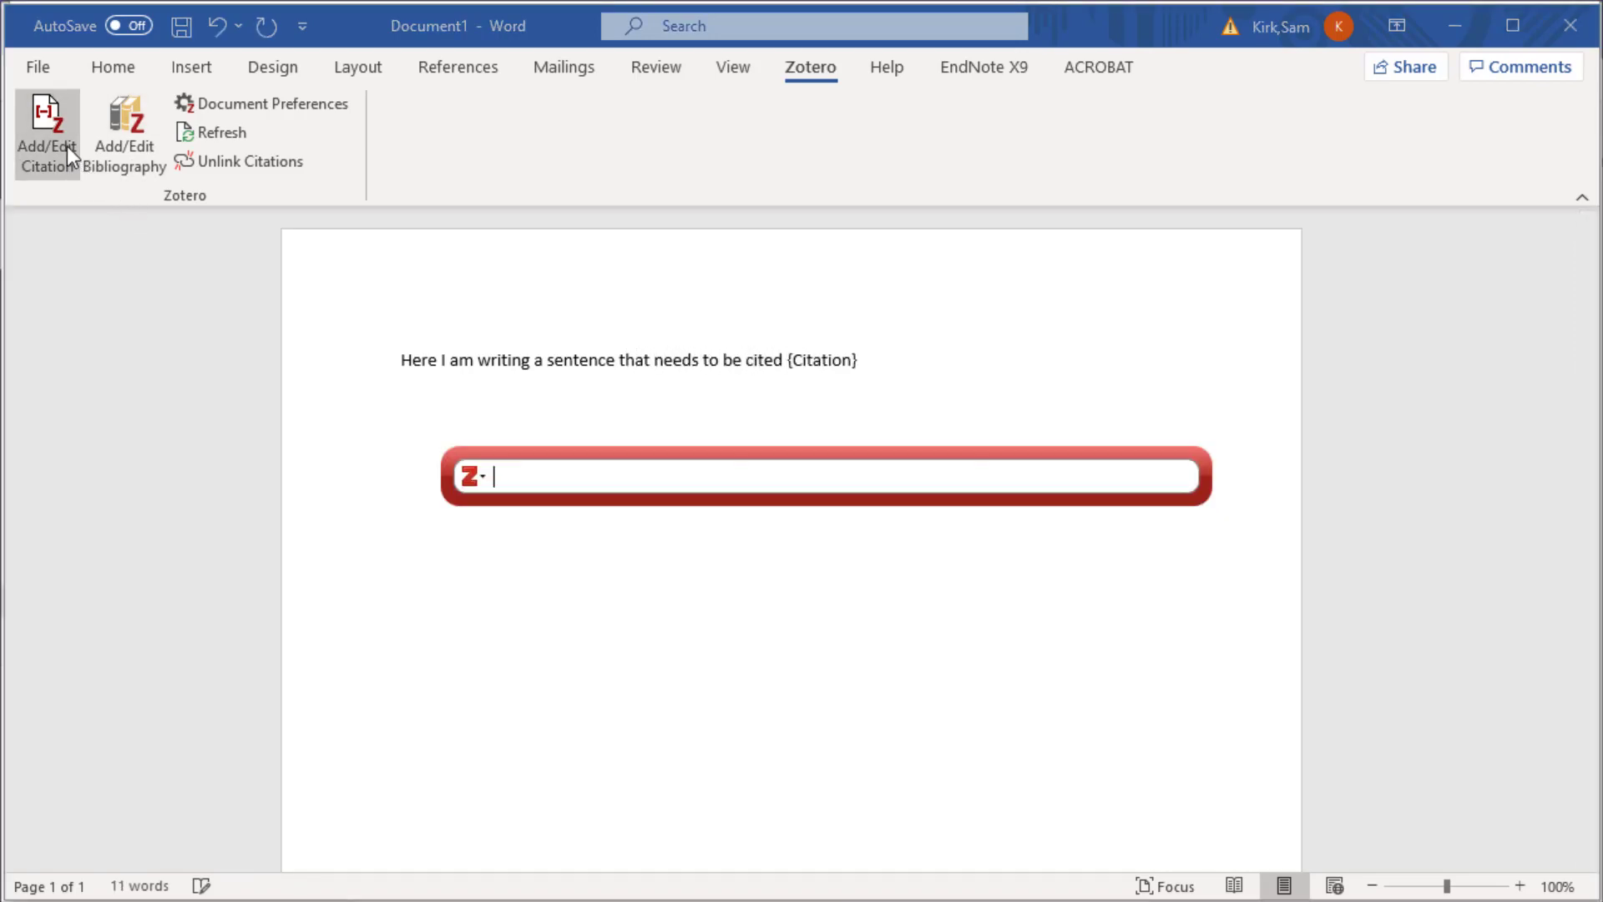
pyautogui.write('mcbride')
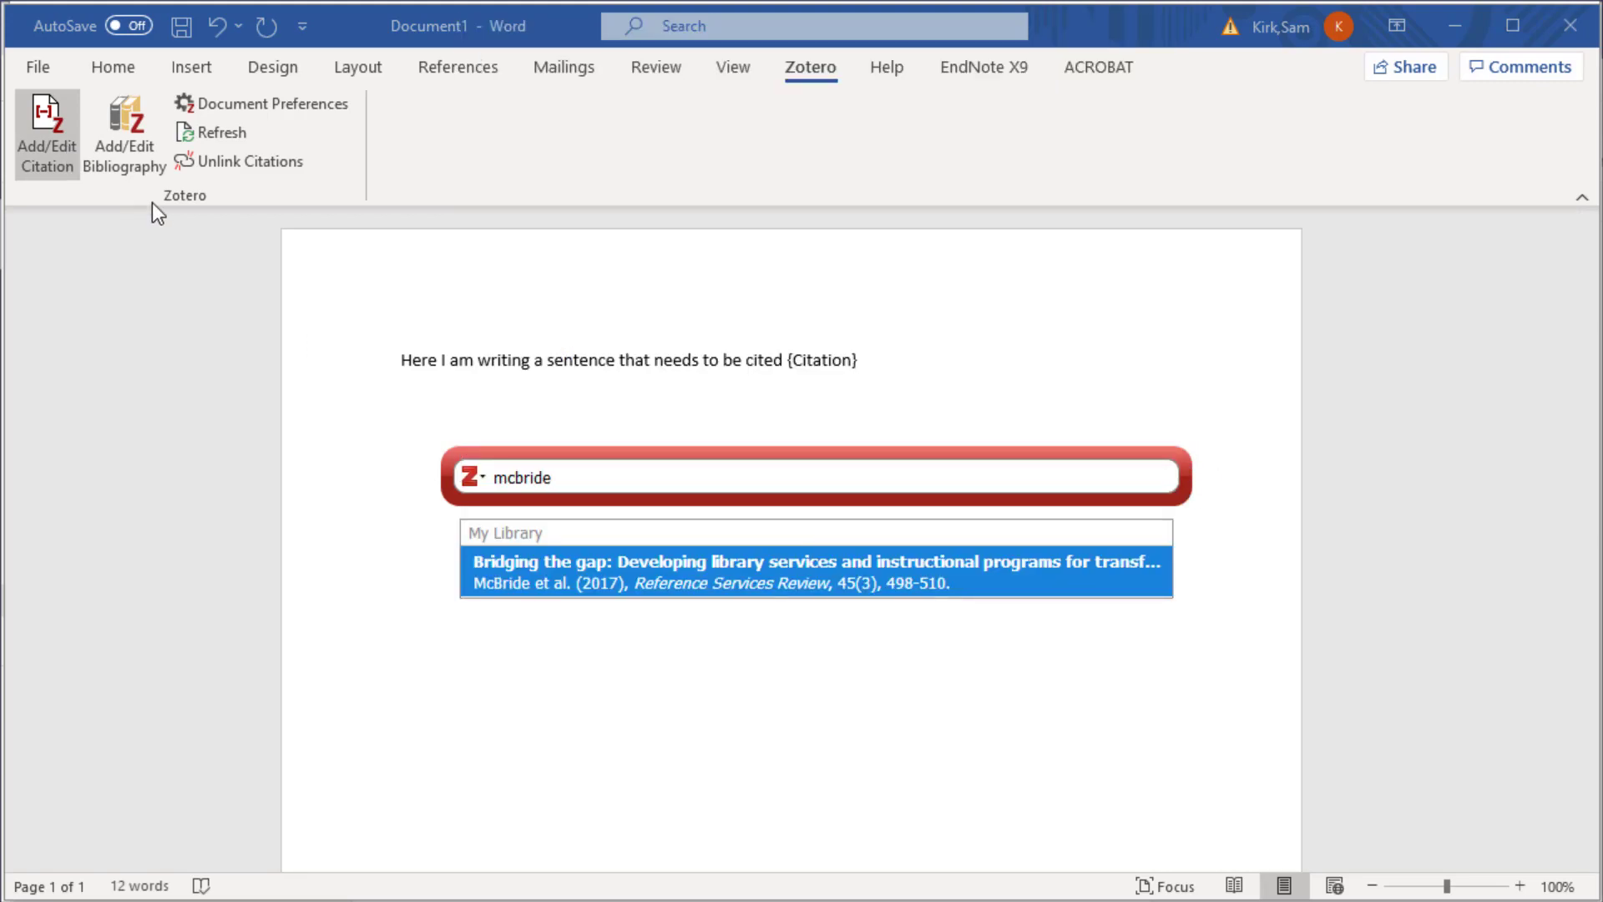
pyautogui.click(613, 565)
pyautogui.press('Return')
# Add '. And yet another' with a Johnson et al. citation from Library Lounge, ending with a period.
pyautogui.write('. ')
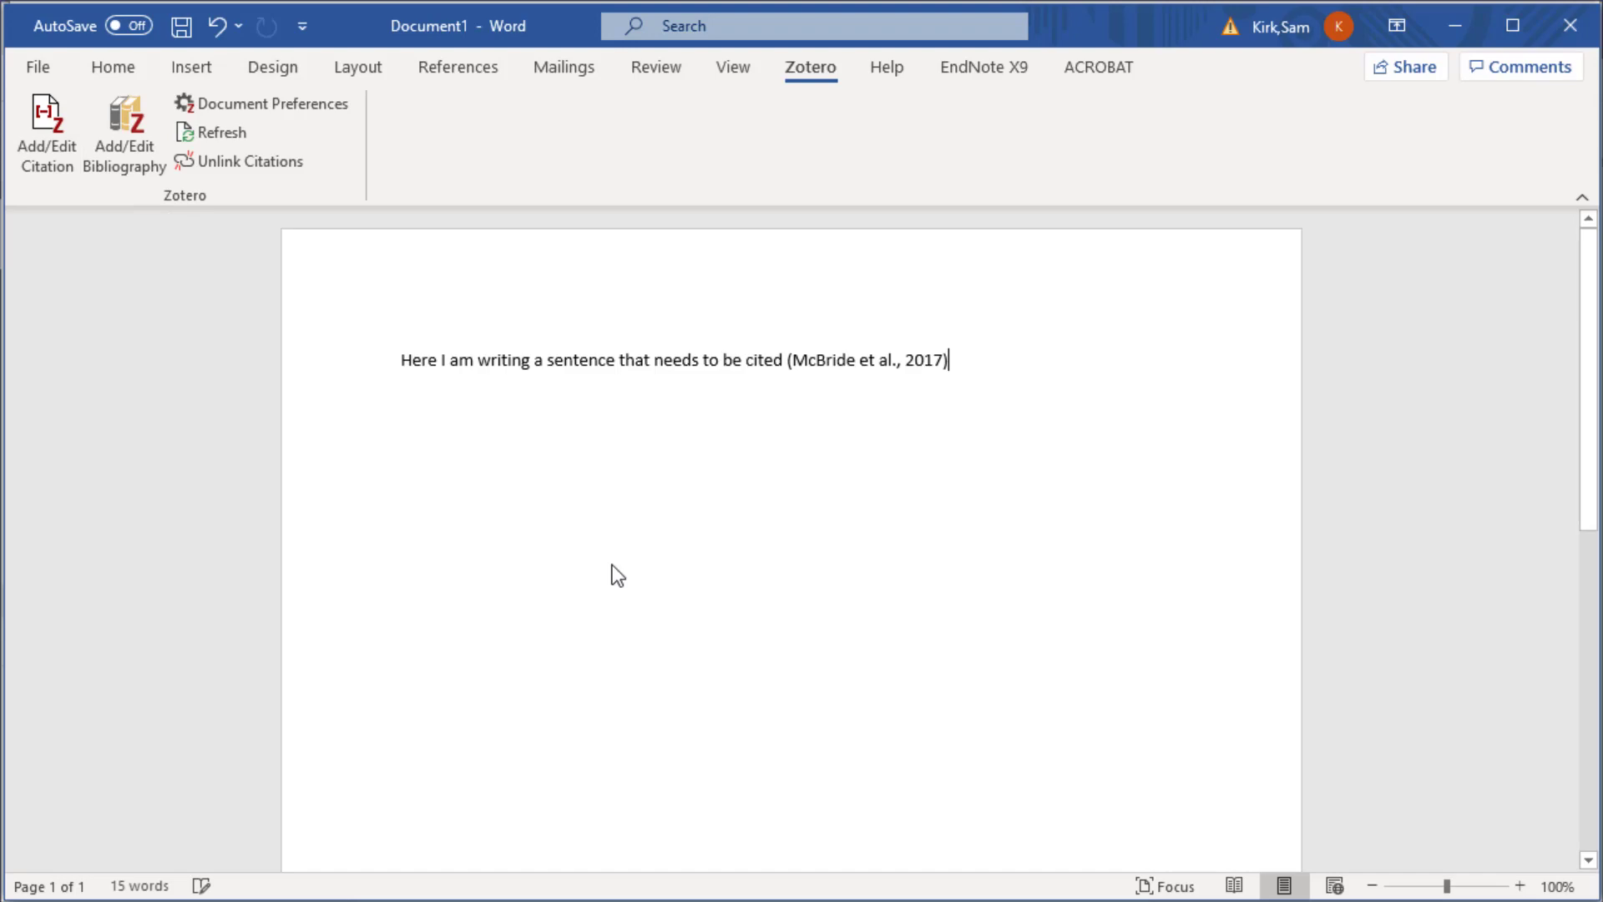
pyautogui.write('And yet another')
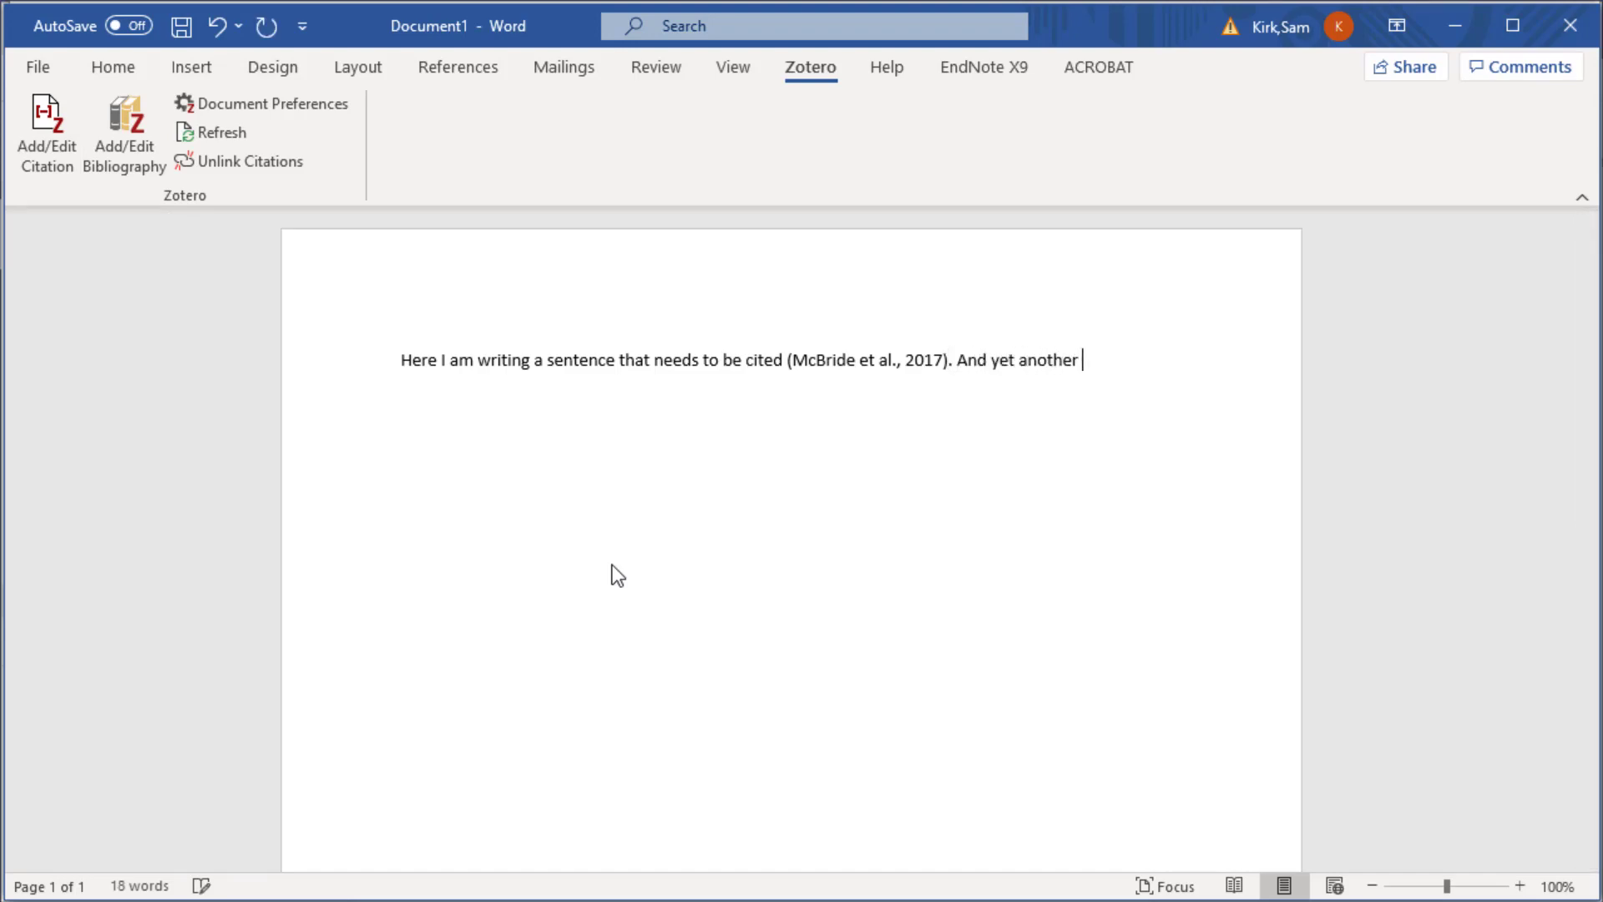
pyautogui.click(71, 143)
pyautogui.write('johnson')
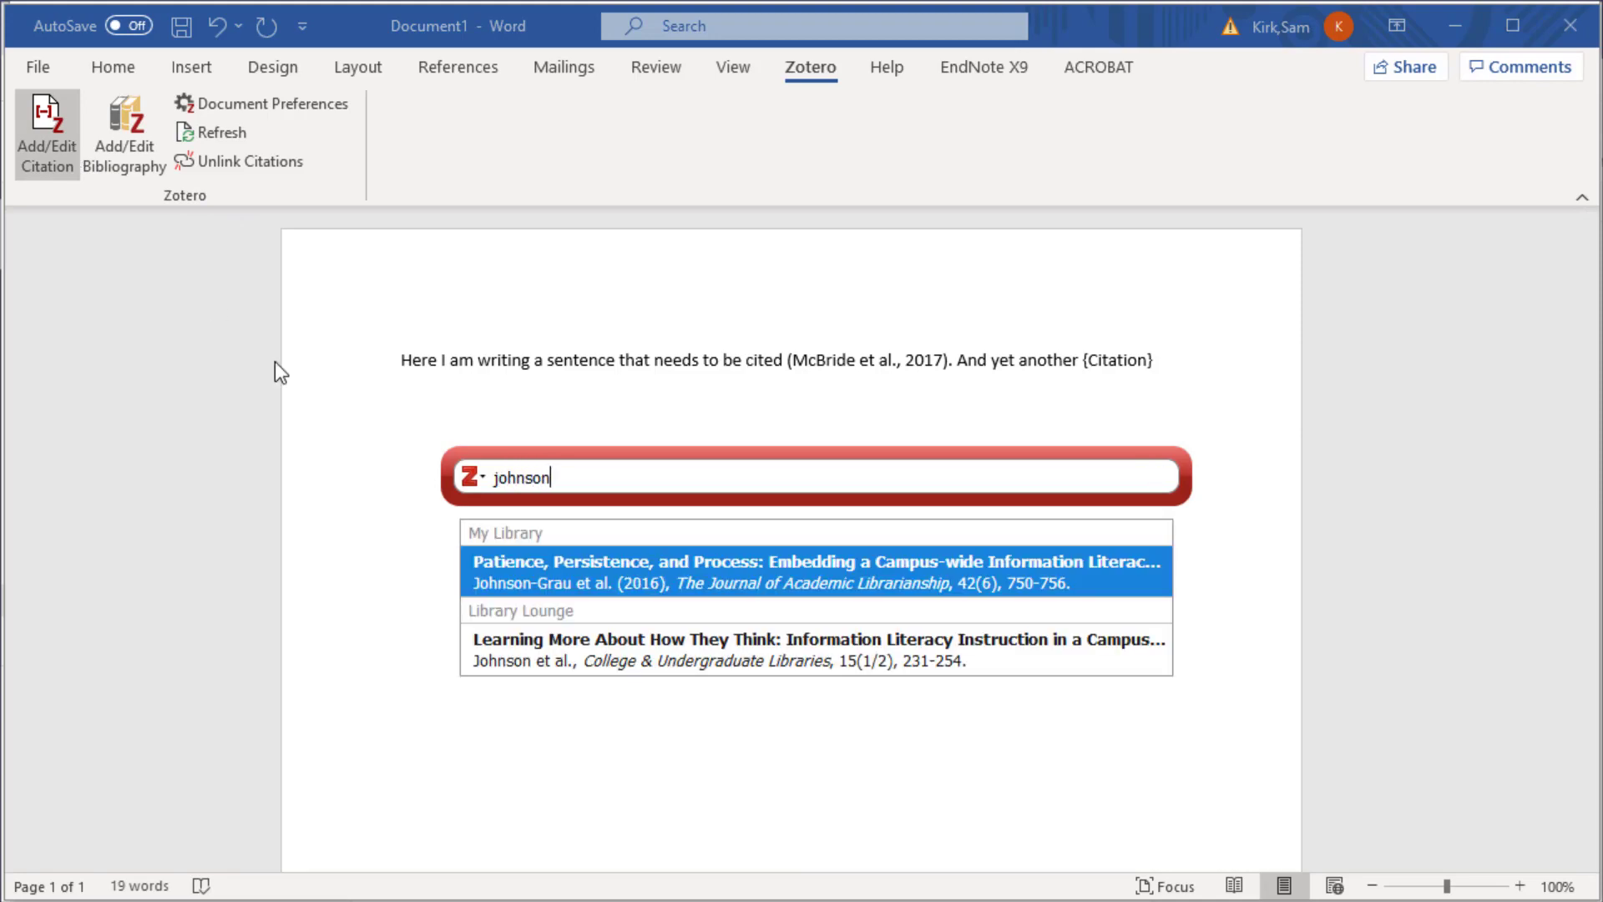
pyautogui.click(593, 645)
pyautogui.press('Return')
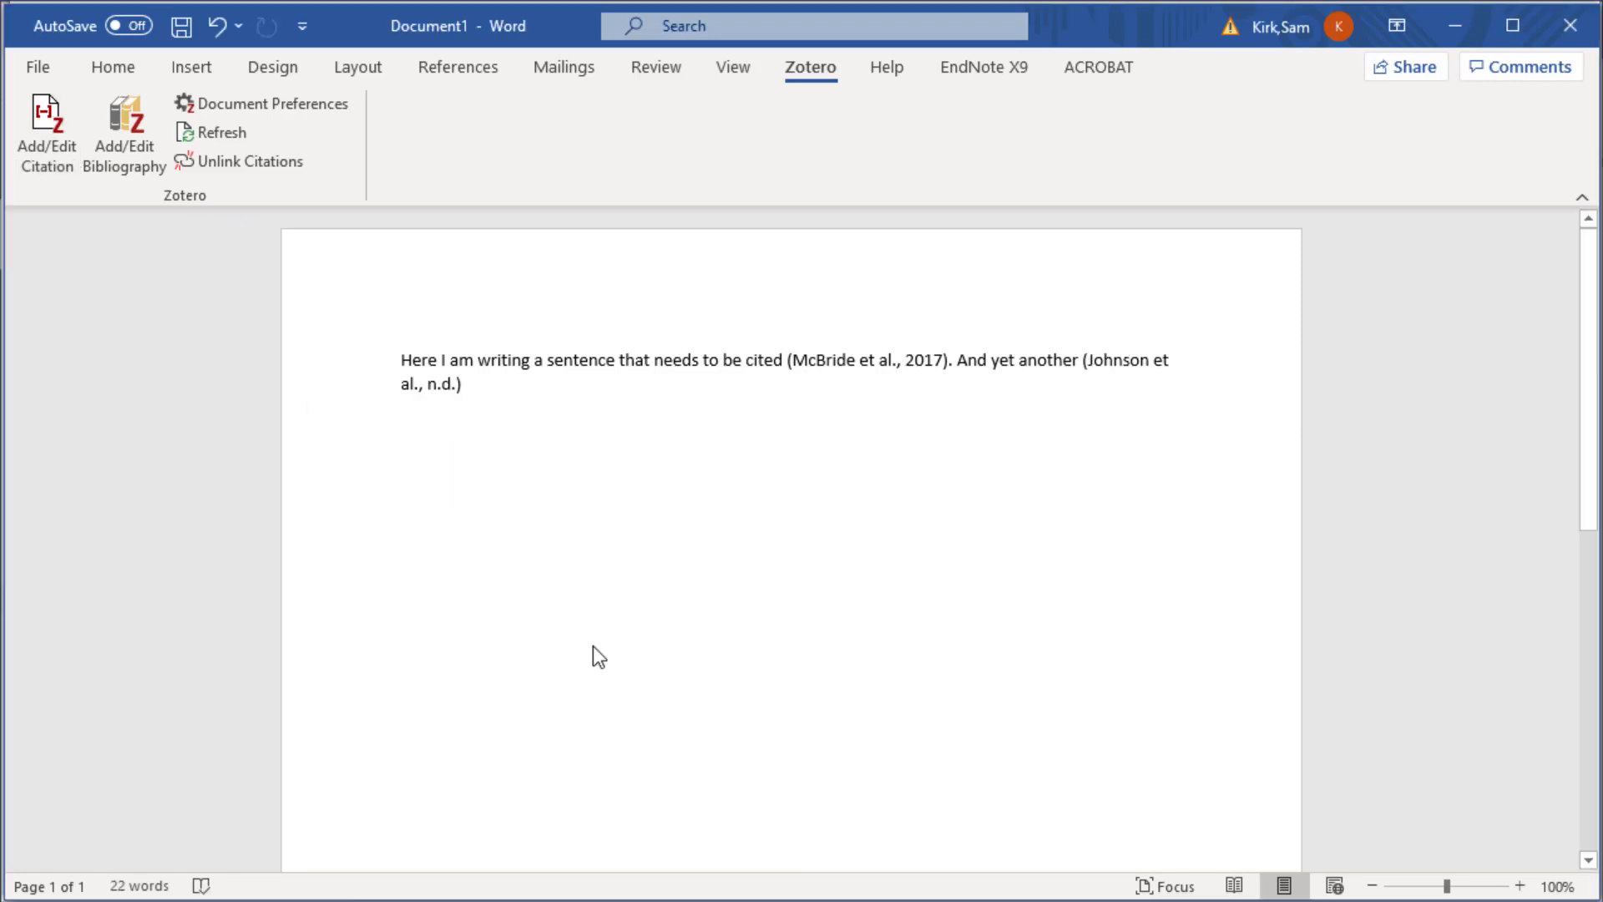
pyautogui.write('.')
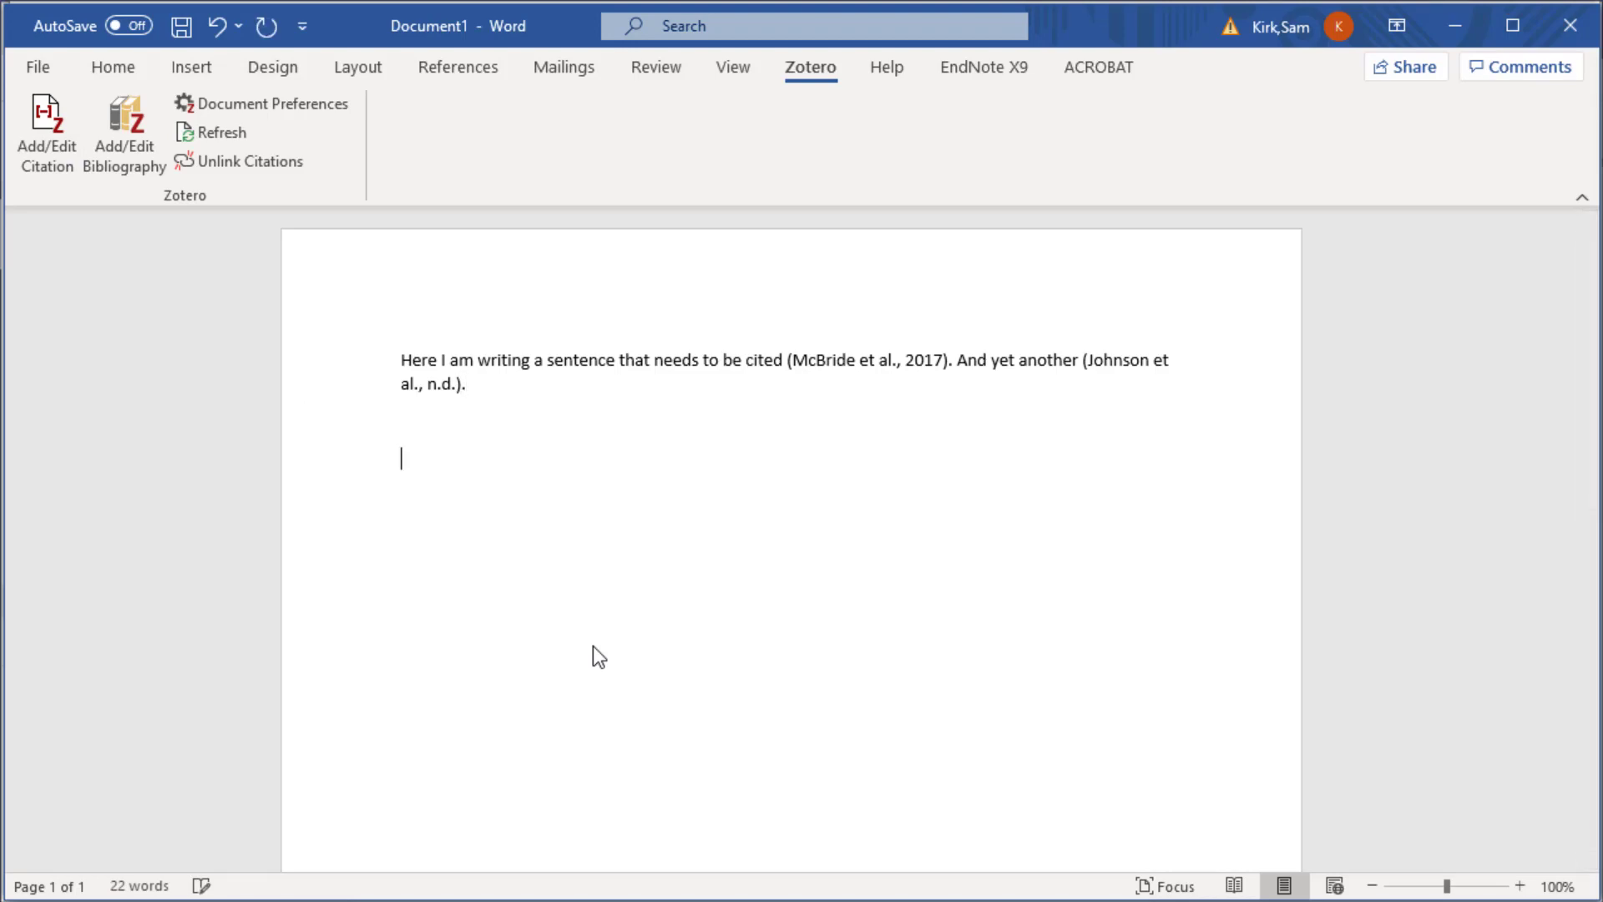
# Insert a Zotero bibliography listing Johnson et al. and McBride et al. below the text.
pyautogui.click(112, 114)
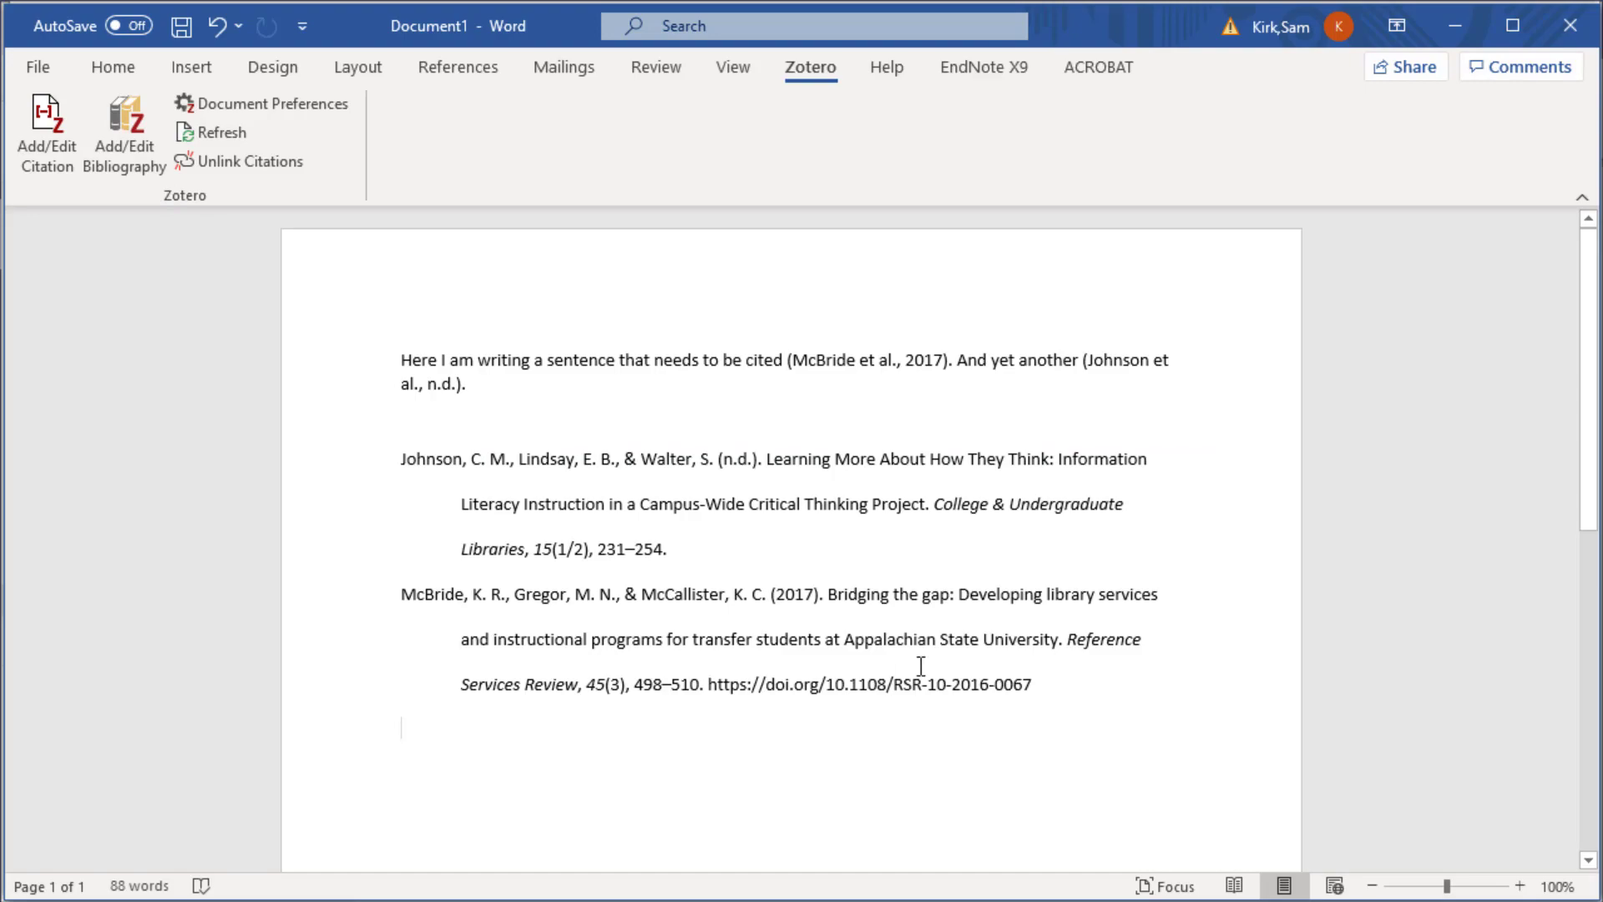
pyautogui.click(740, 455)
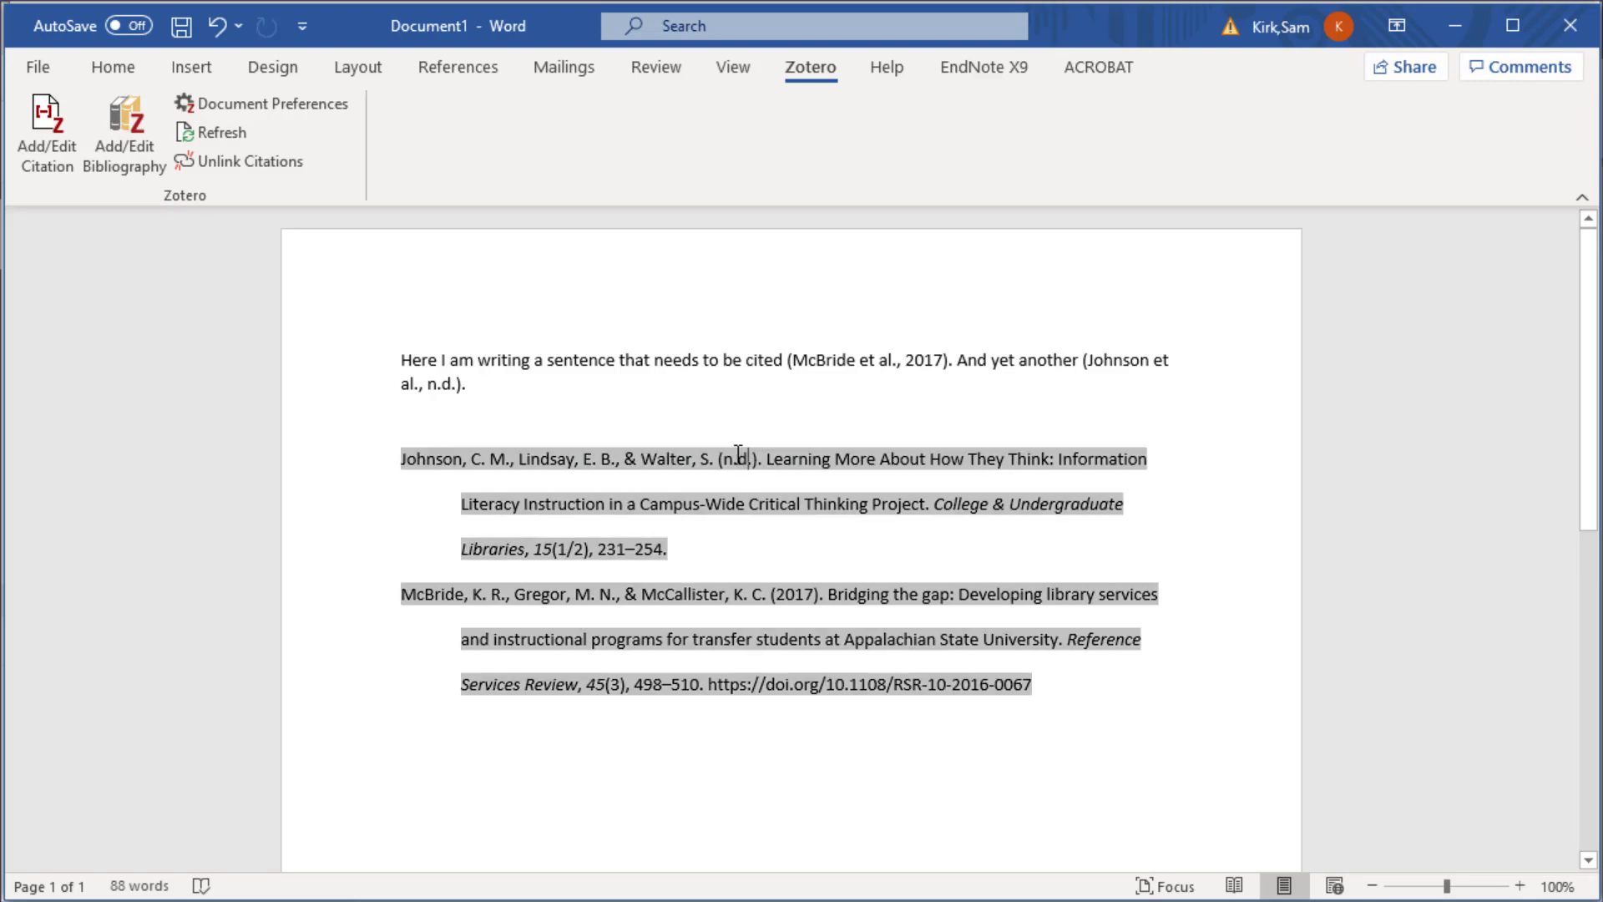
pyautogui.click(886, 414)
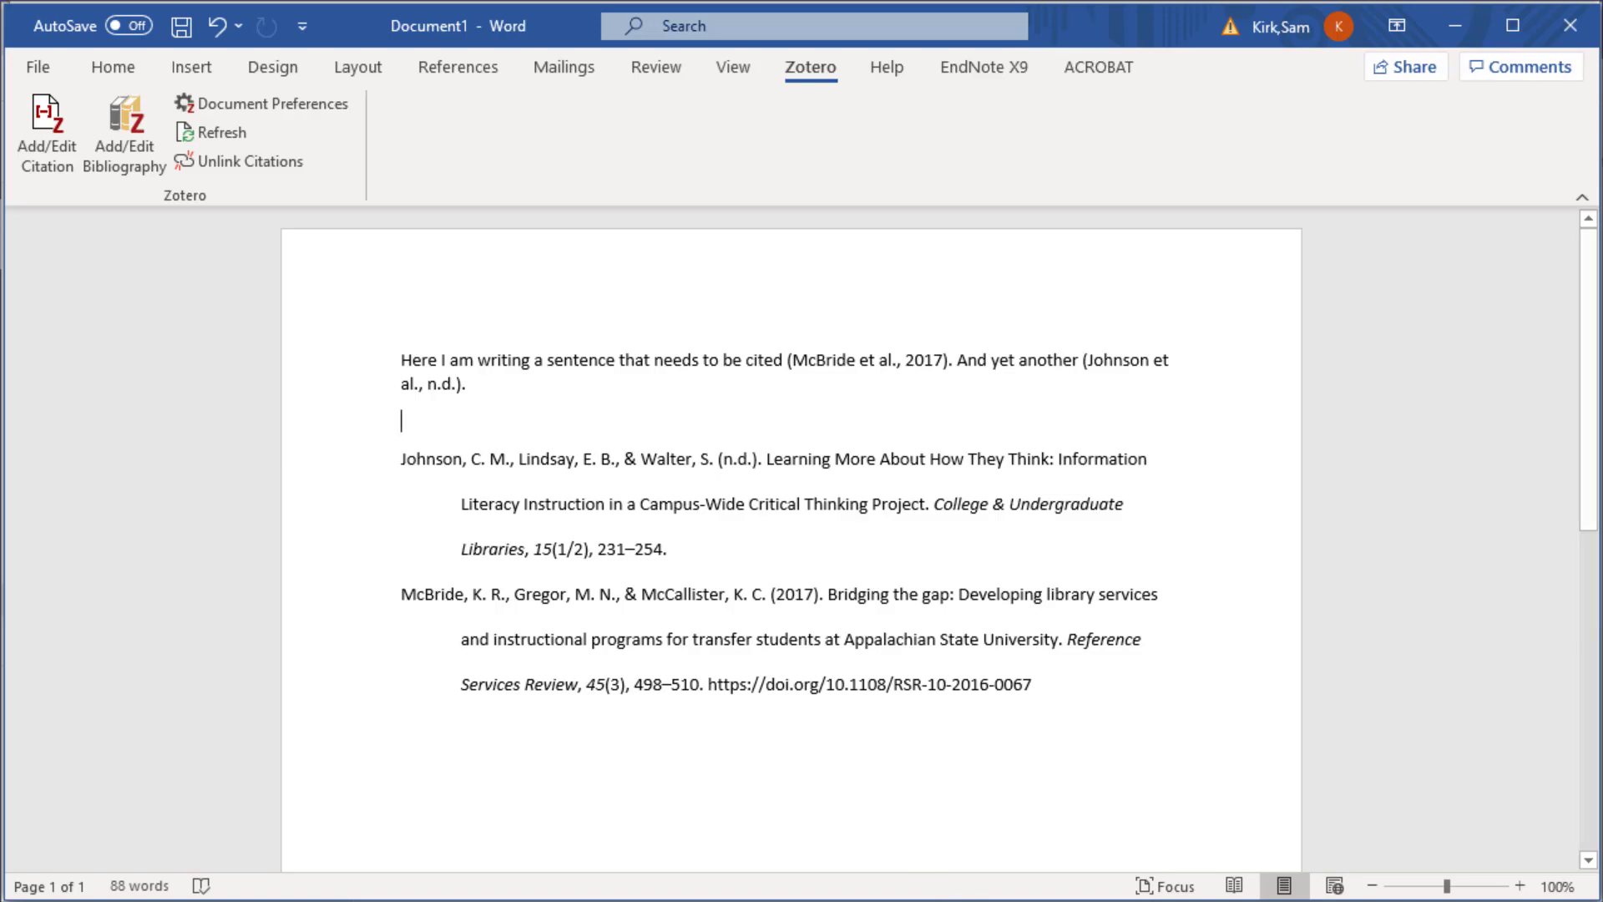
pyautogui.click(921, 901)
# Find 'Learning More About How They Think' in the Library Lounge group library.
pyautogui.click(1076, 88)
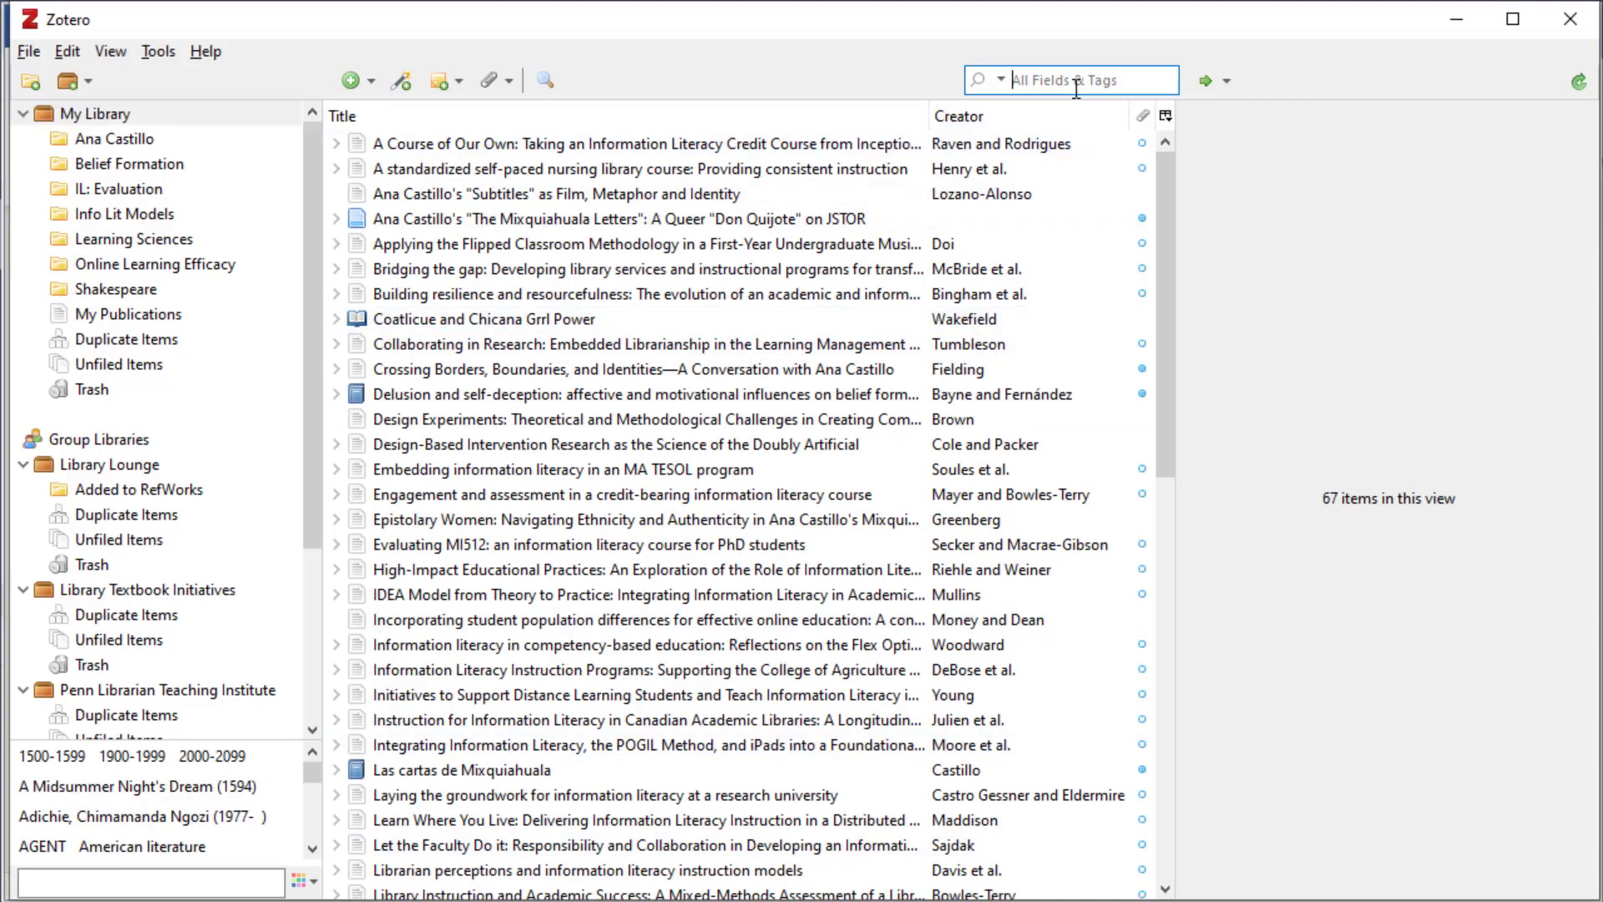
pyautogui.write('learning more')
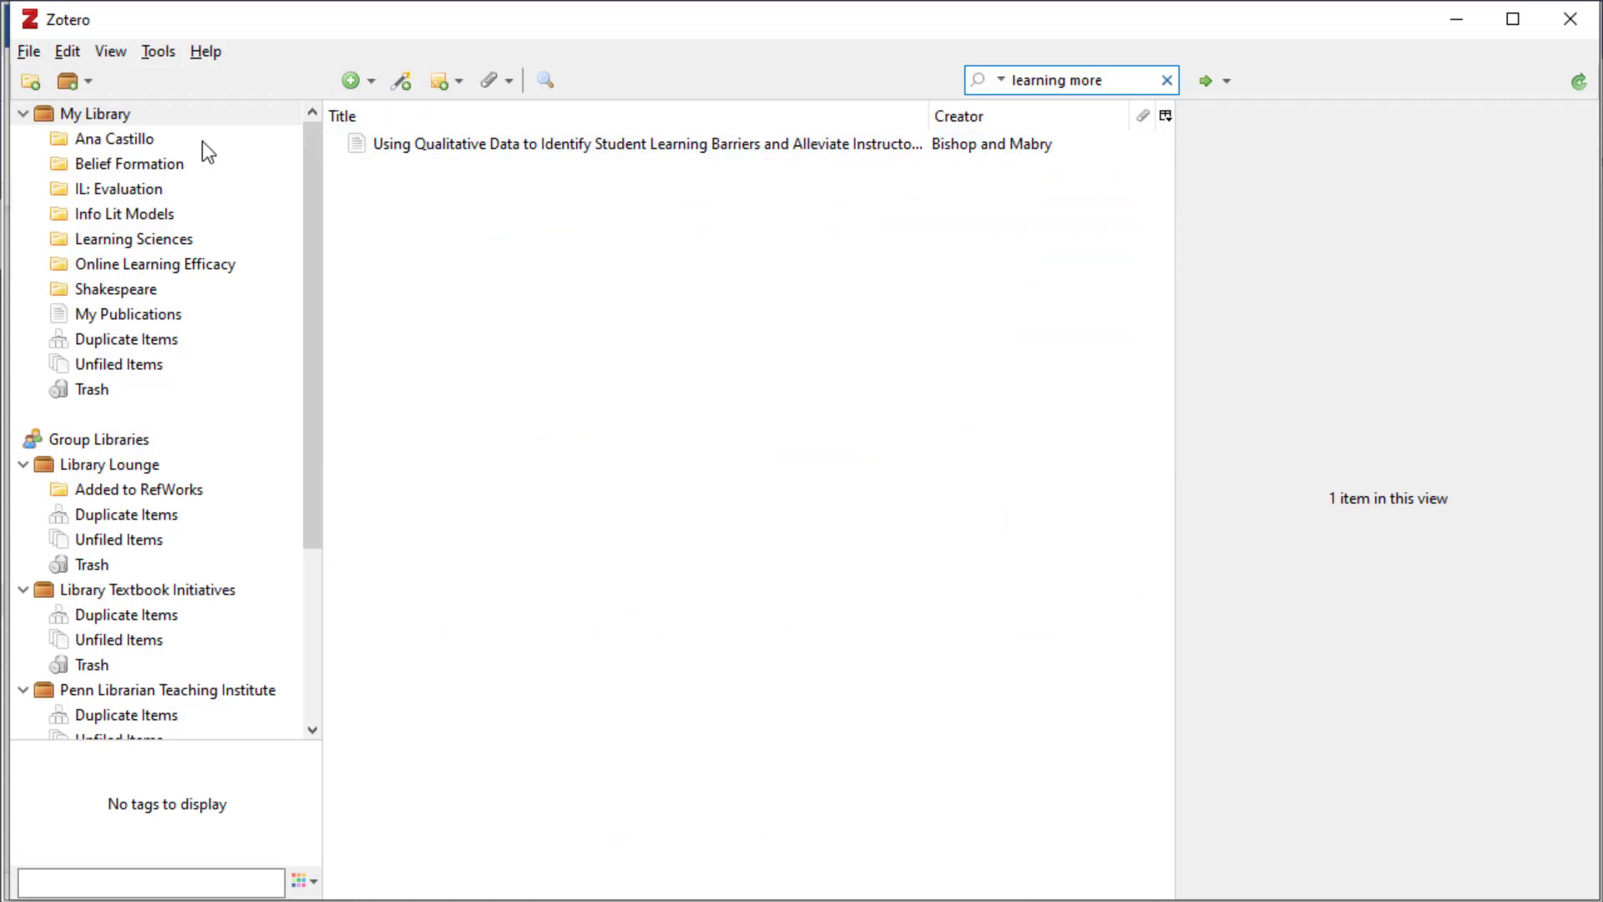
pyautogui.click(113, 465)
pyautogui.click(1027, 80)
pyautogui.write('le')
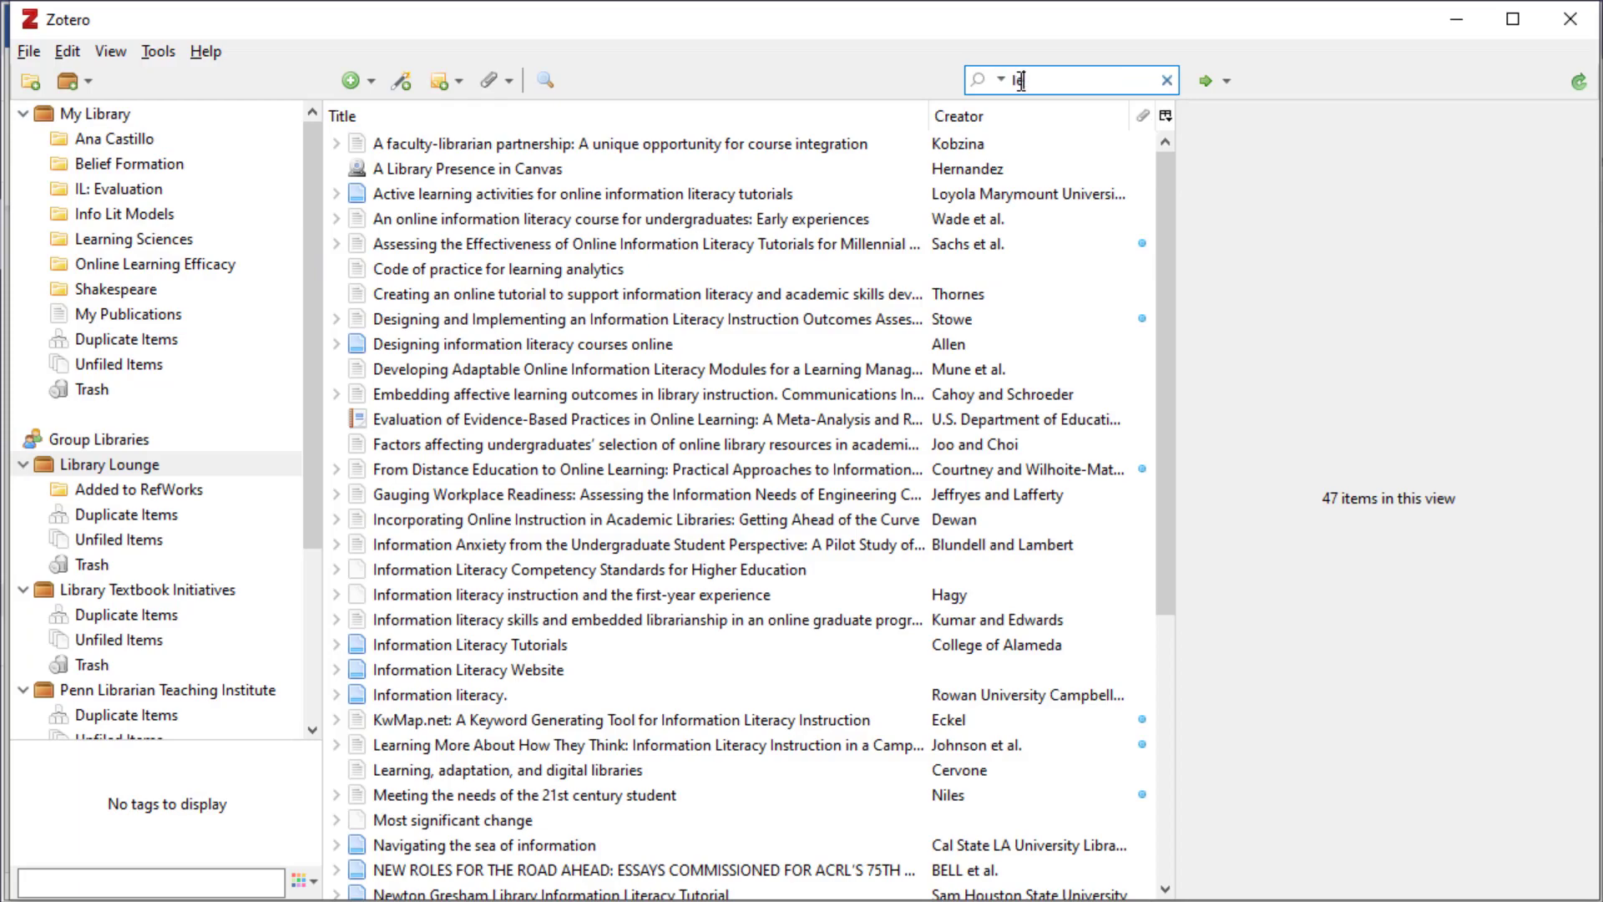
pyautogui.write('arning more')
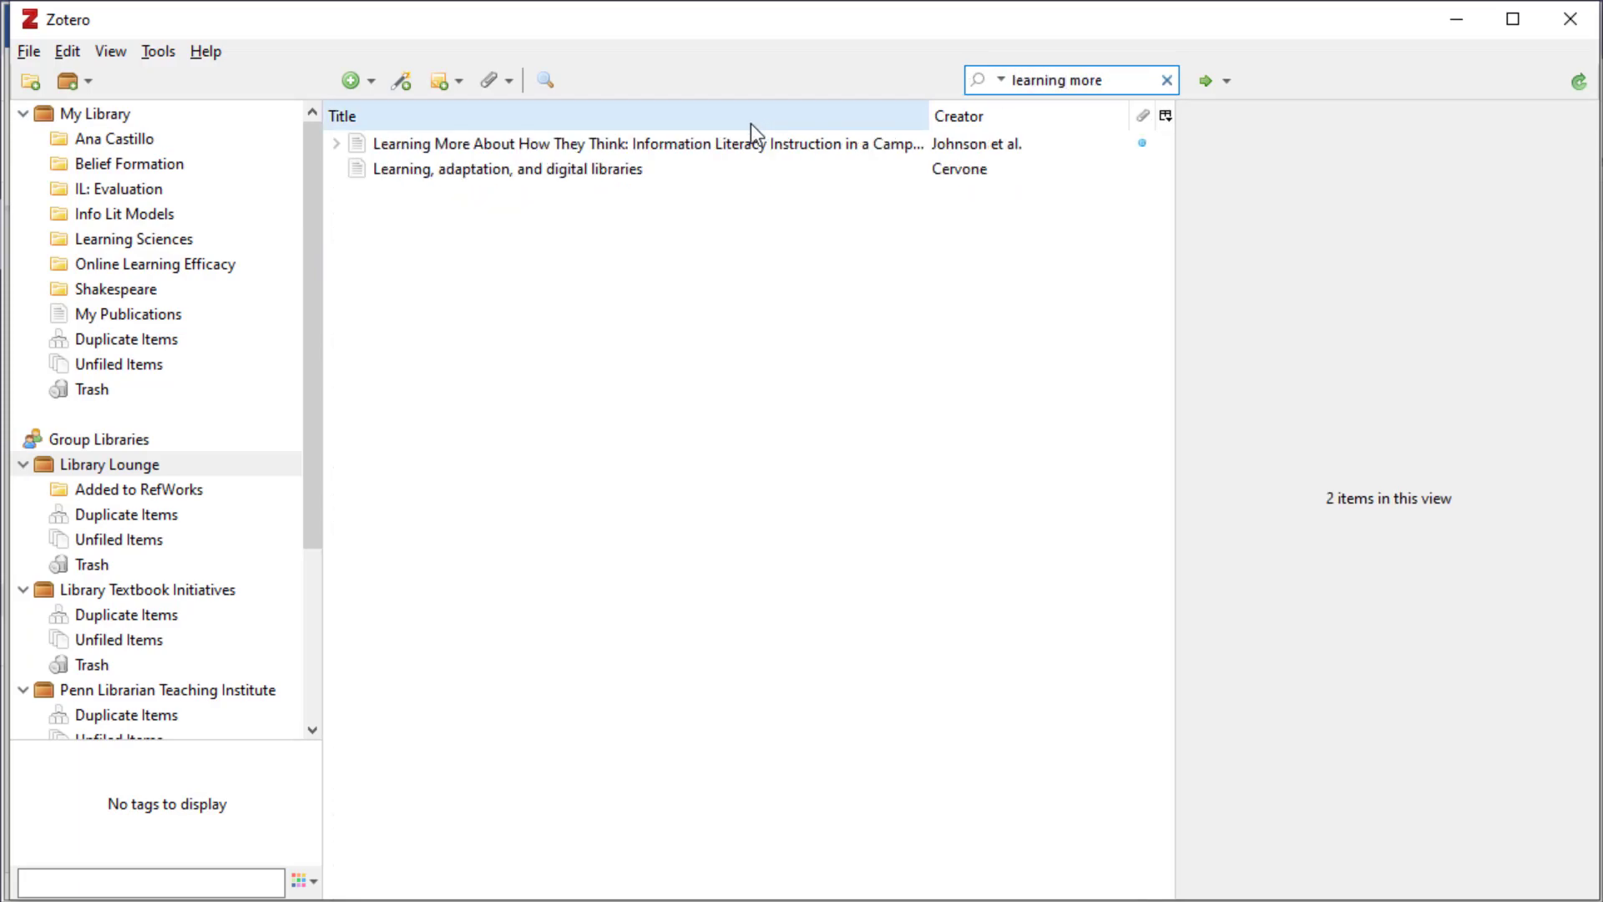
pyautogui.click(706, 144)
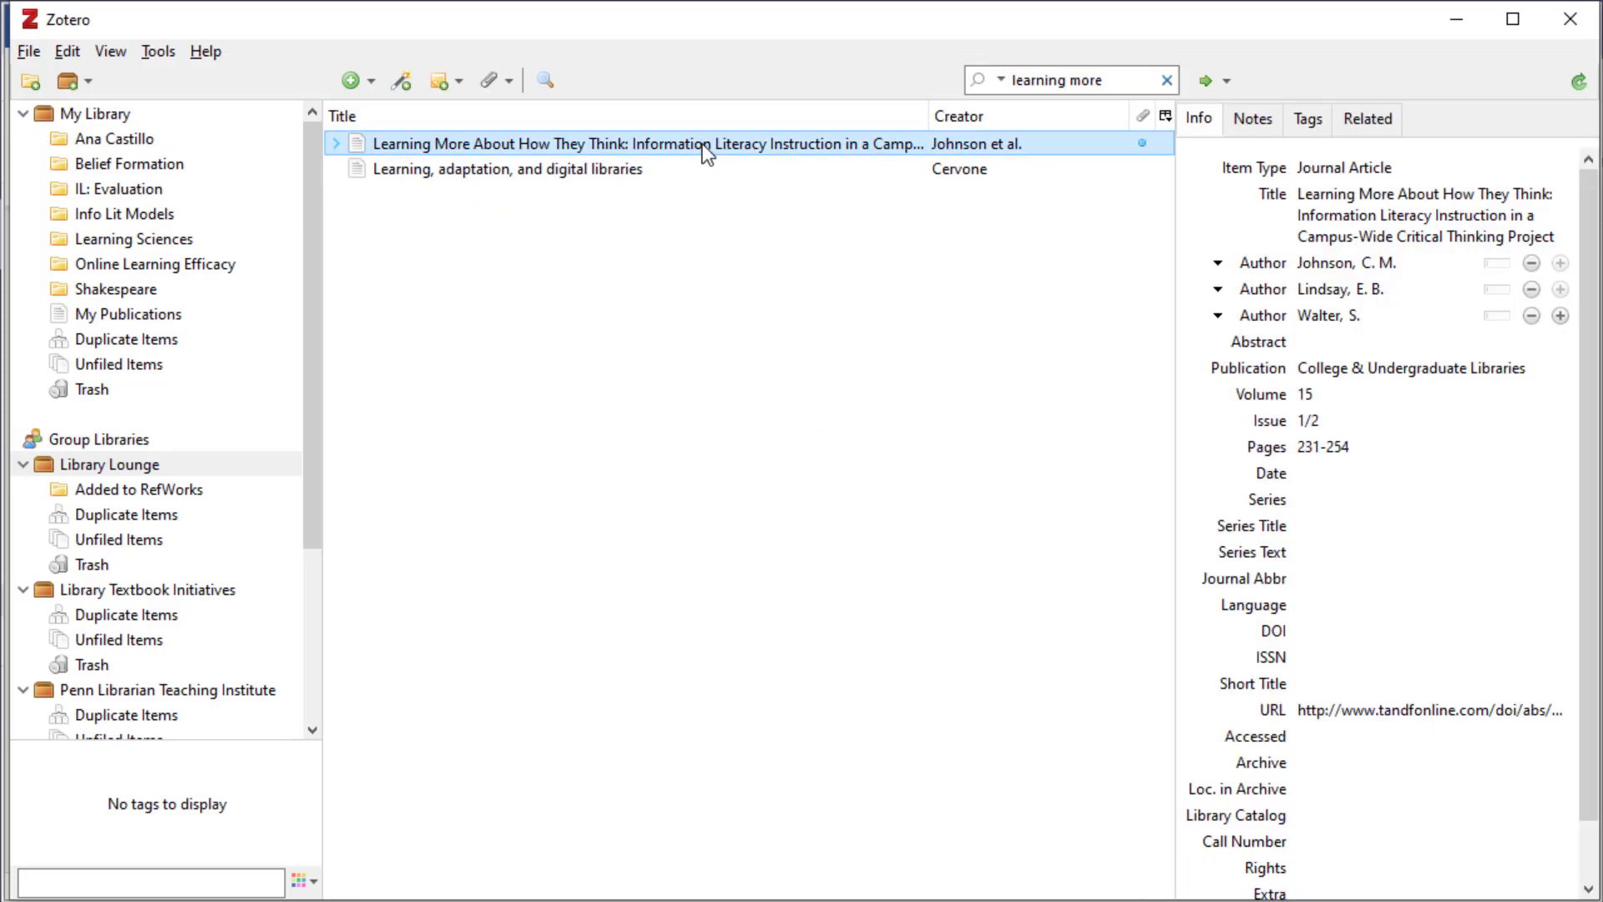
# Set the item's Date to 2008 and sync the library.
pyautogui.click(1317, 469)
pyautogui.write('2008')
pyautogui.press('Return')
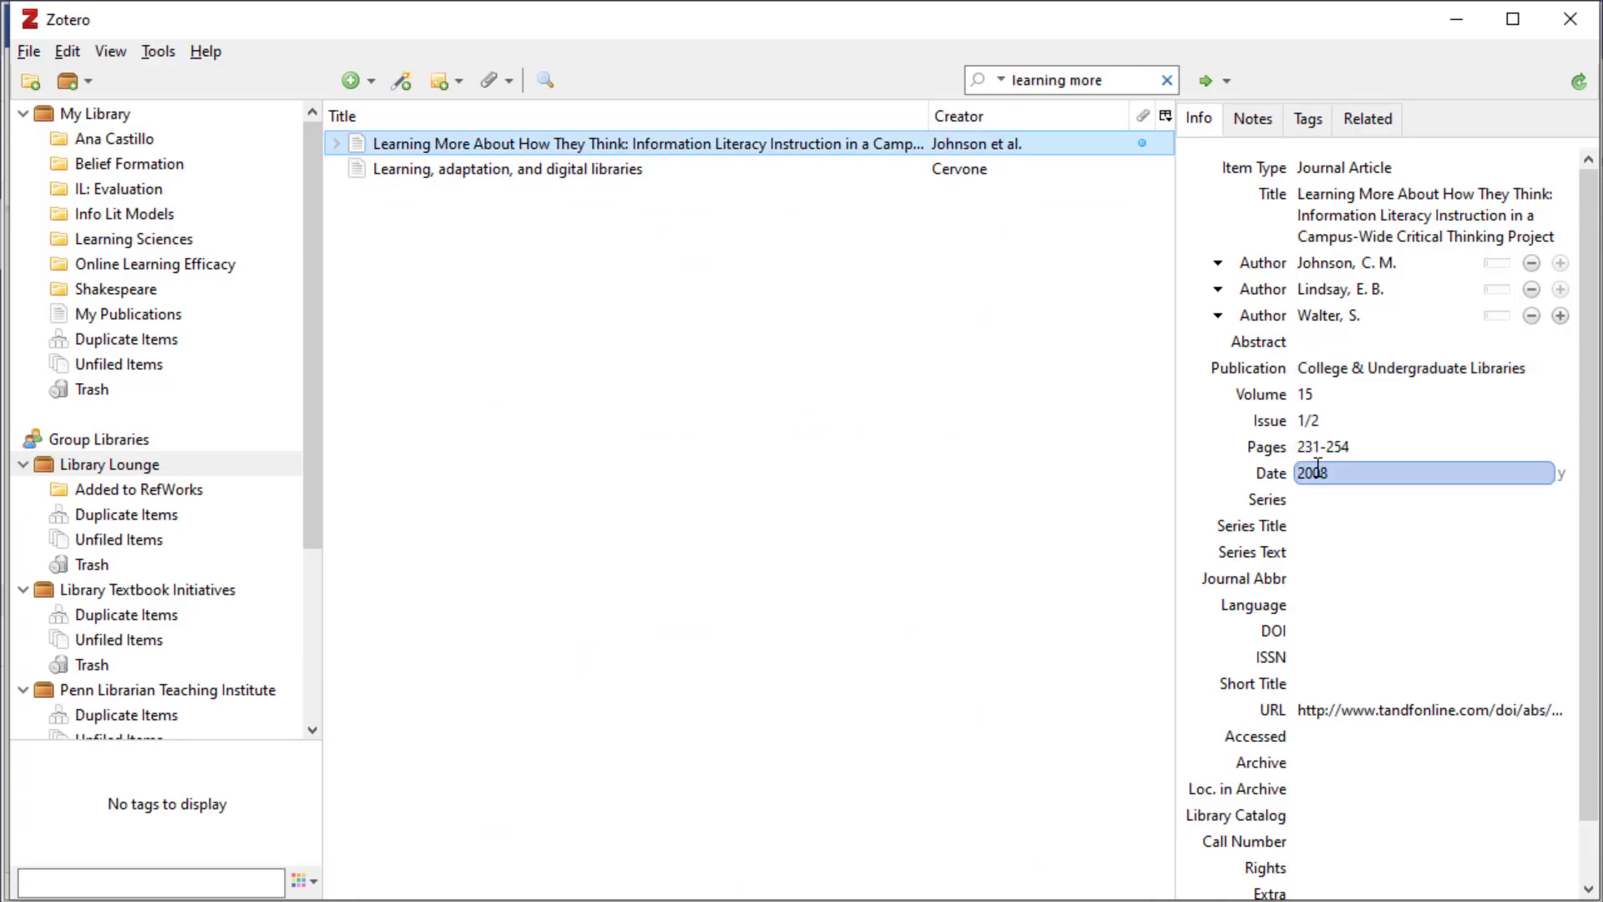
pyautogui.click(1578, 84)
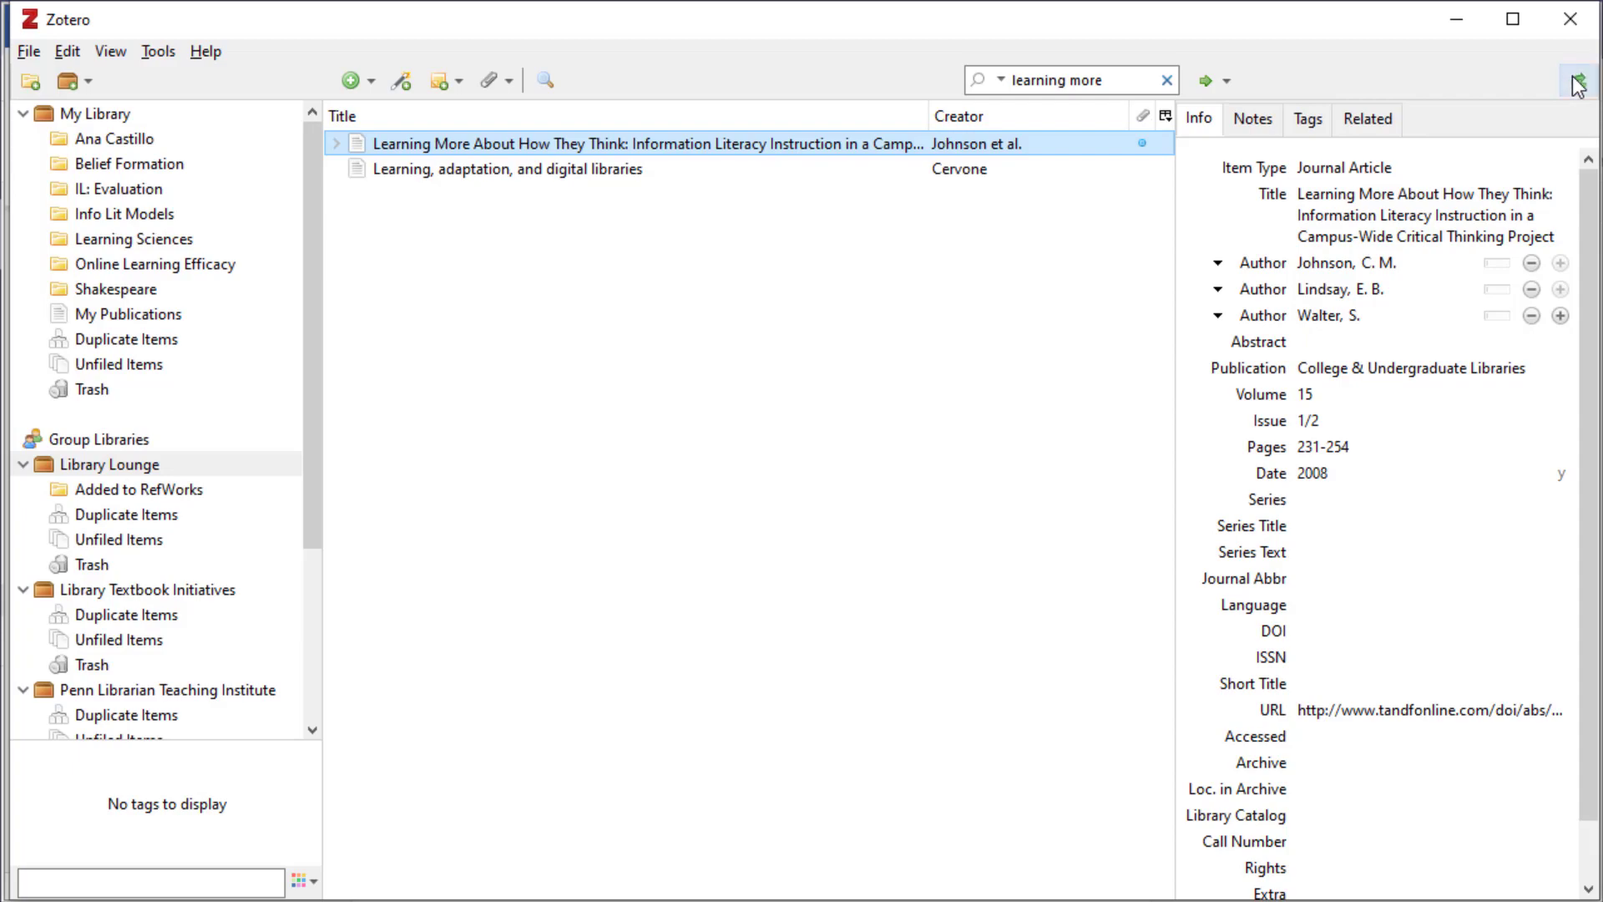
pyautogui.hotkey('alt', 'Tab')
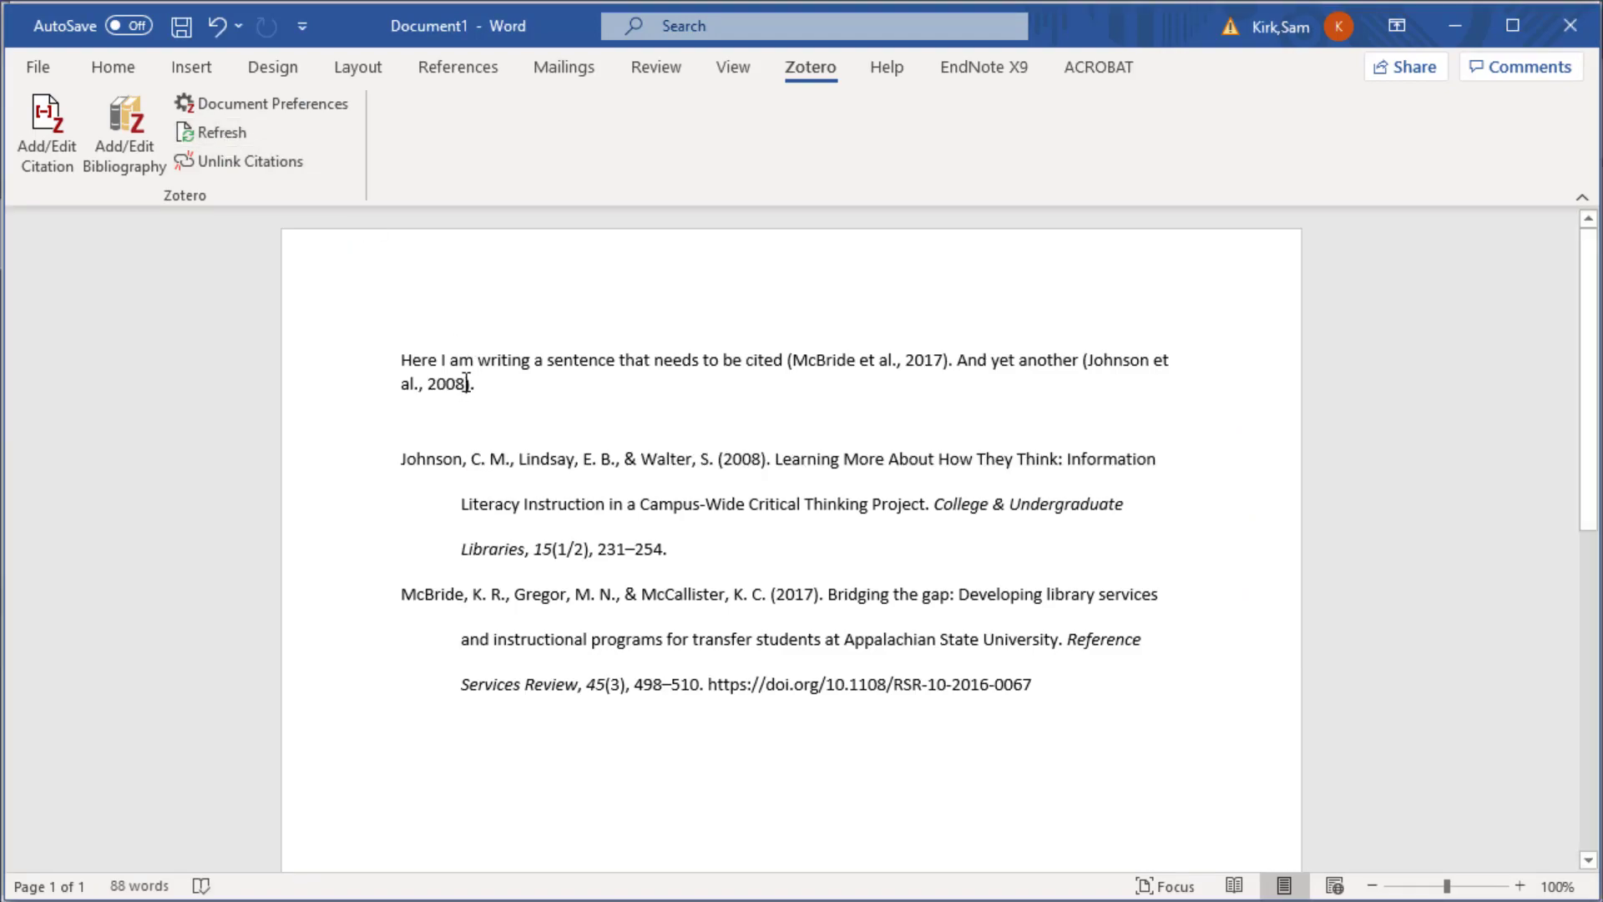
# Verify the Johnson citation and its reference entry both show 2008.
pyautogui.moveTo(466, 383); pyautogui.dragTo(427, 382)
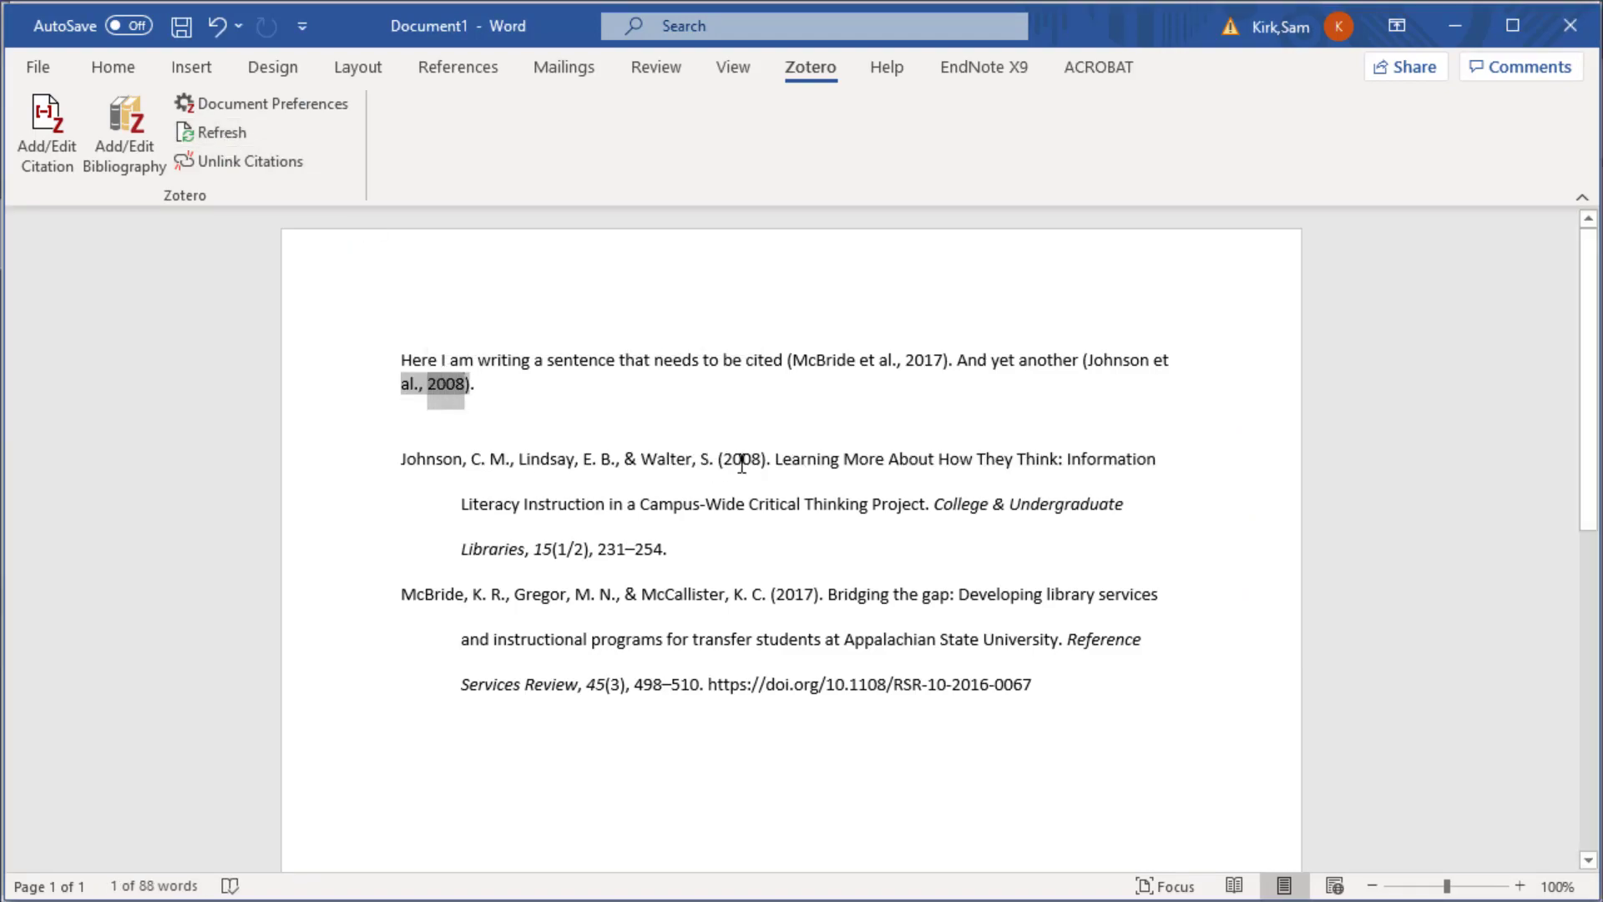
pyautogui.moveTo(763, 458); pyautogui.dragTo(721, 456)
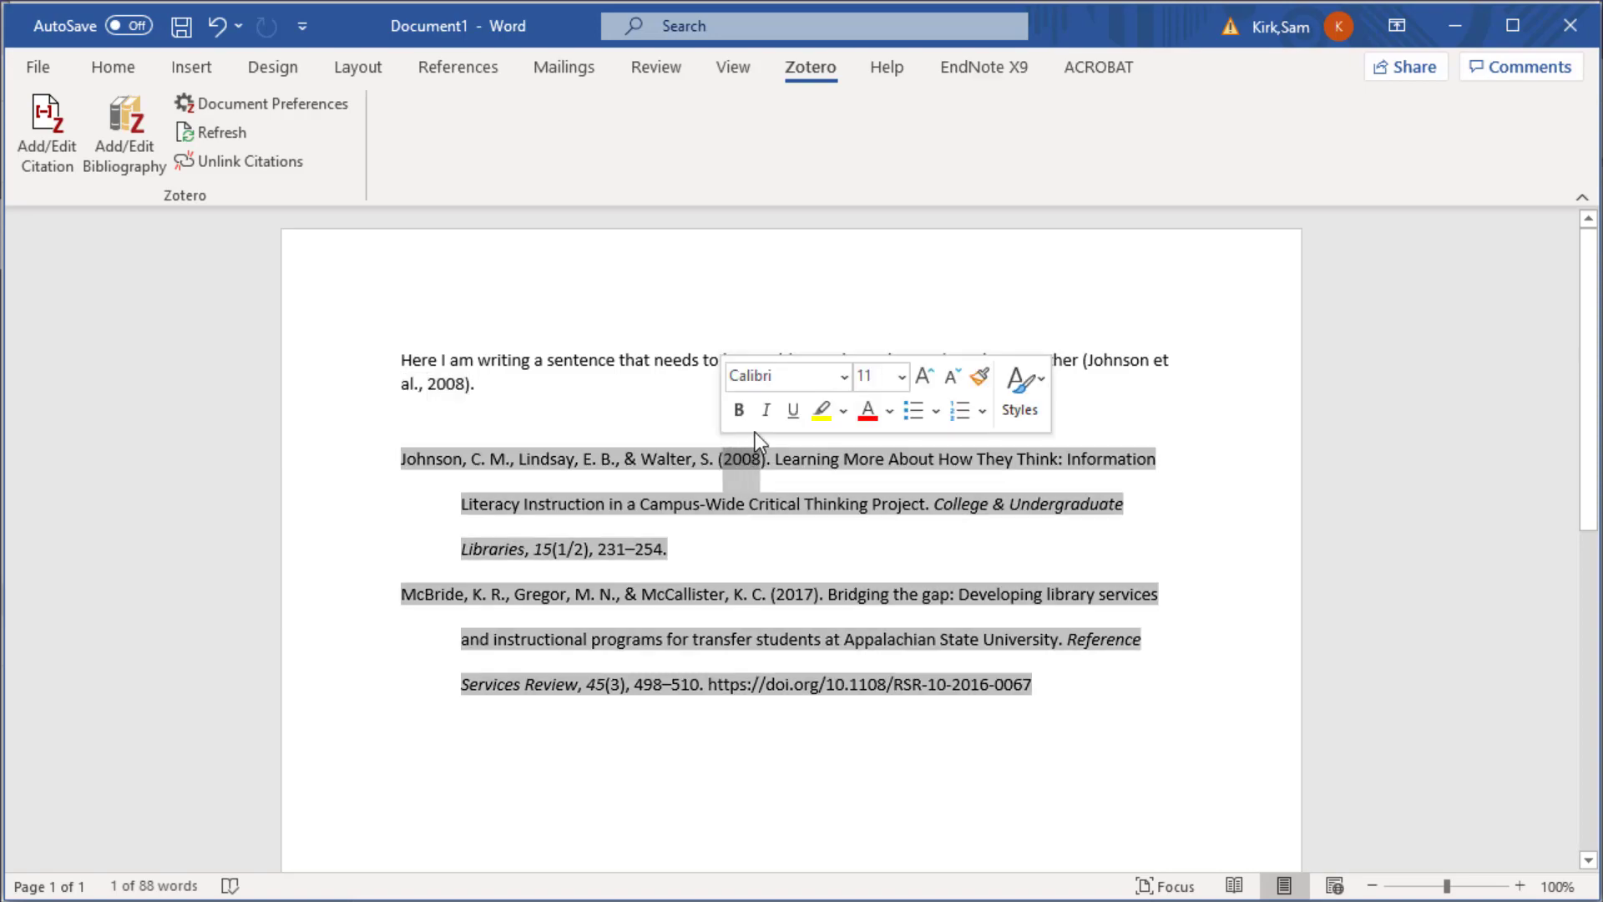
pyautogui.click(1126, 405)
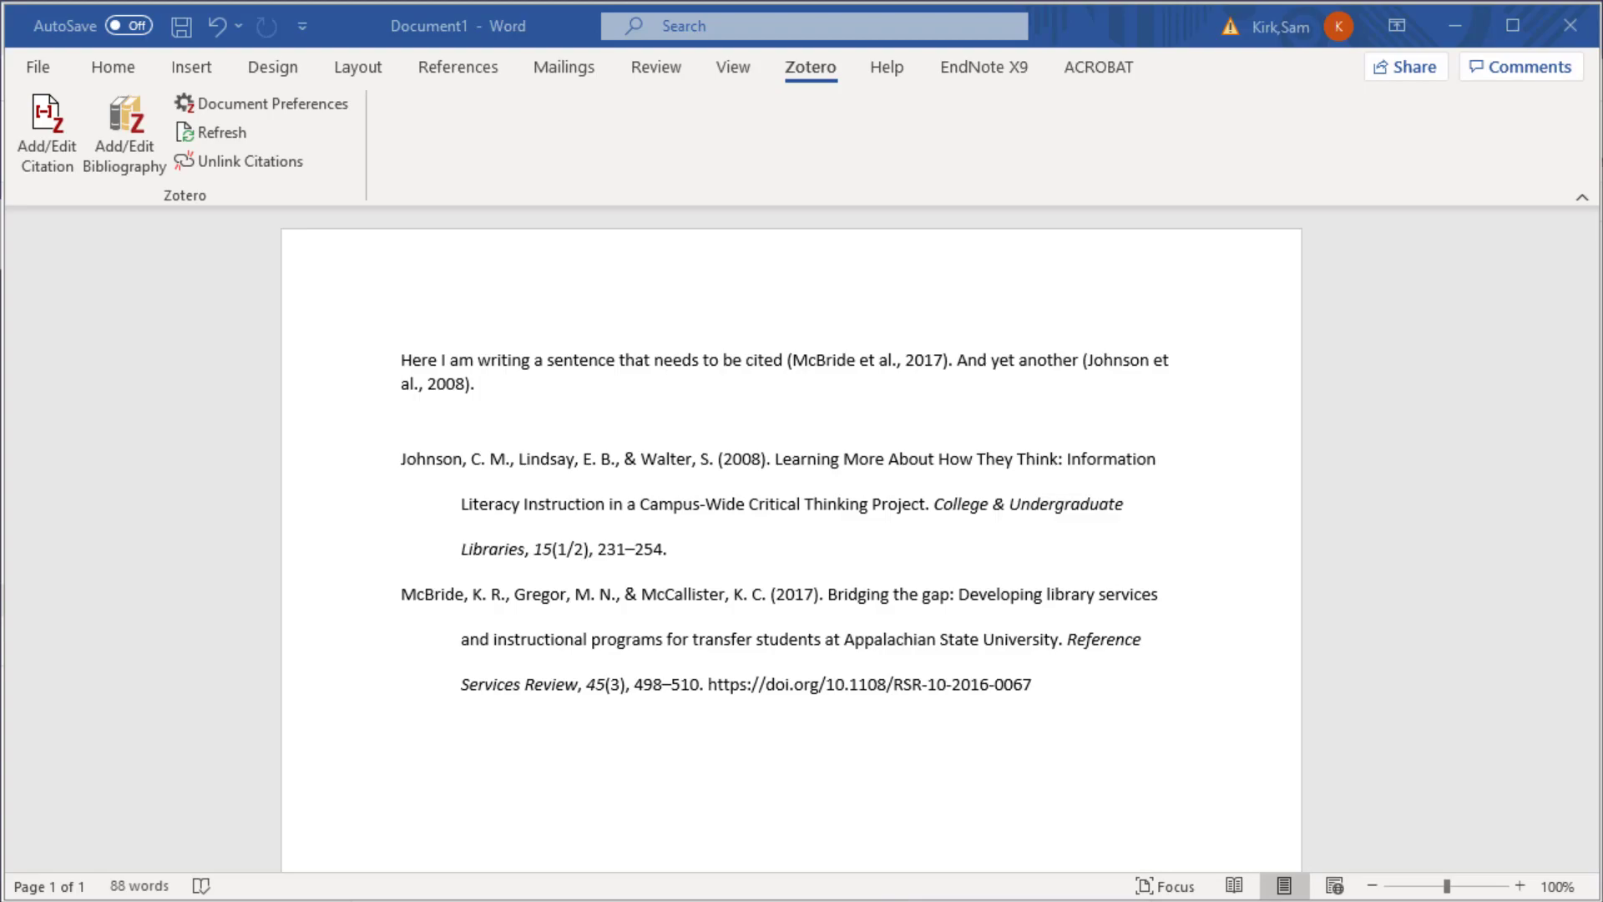
pyautogui.click(889, 801)
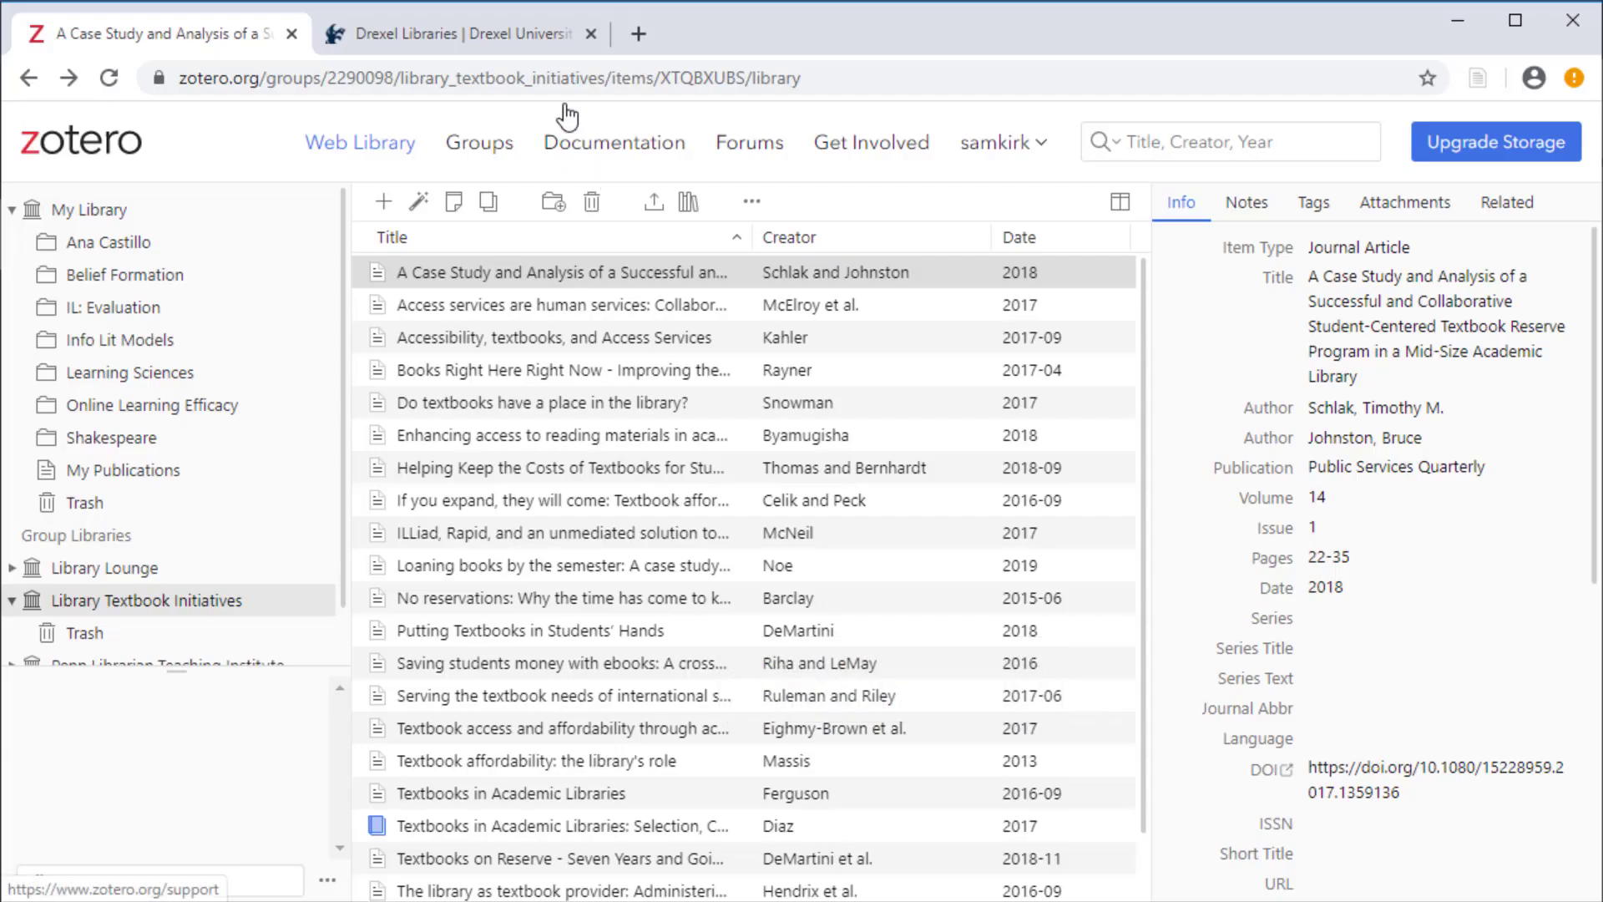
# Search Drexel Summon for 'textbook affordability' and open the Textbook Broke result's DOAJ page.
pyautogui.click(545, 31)
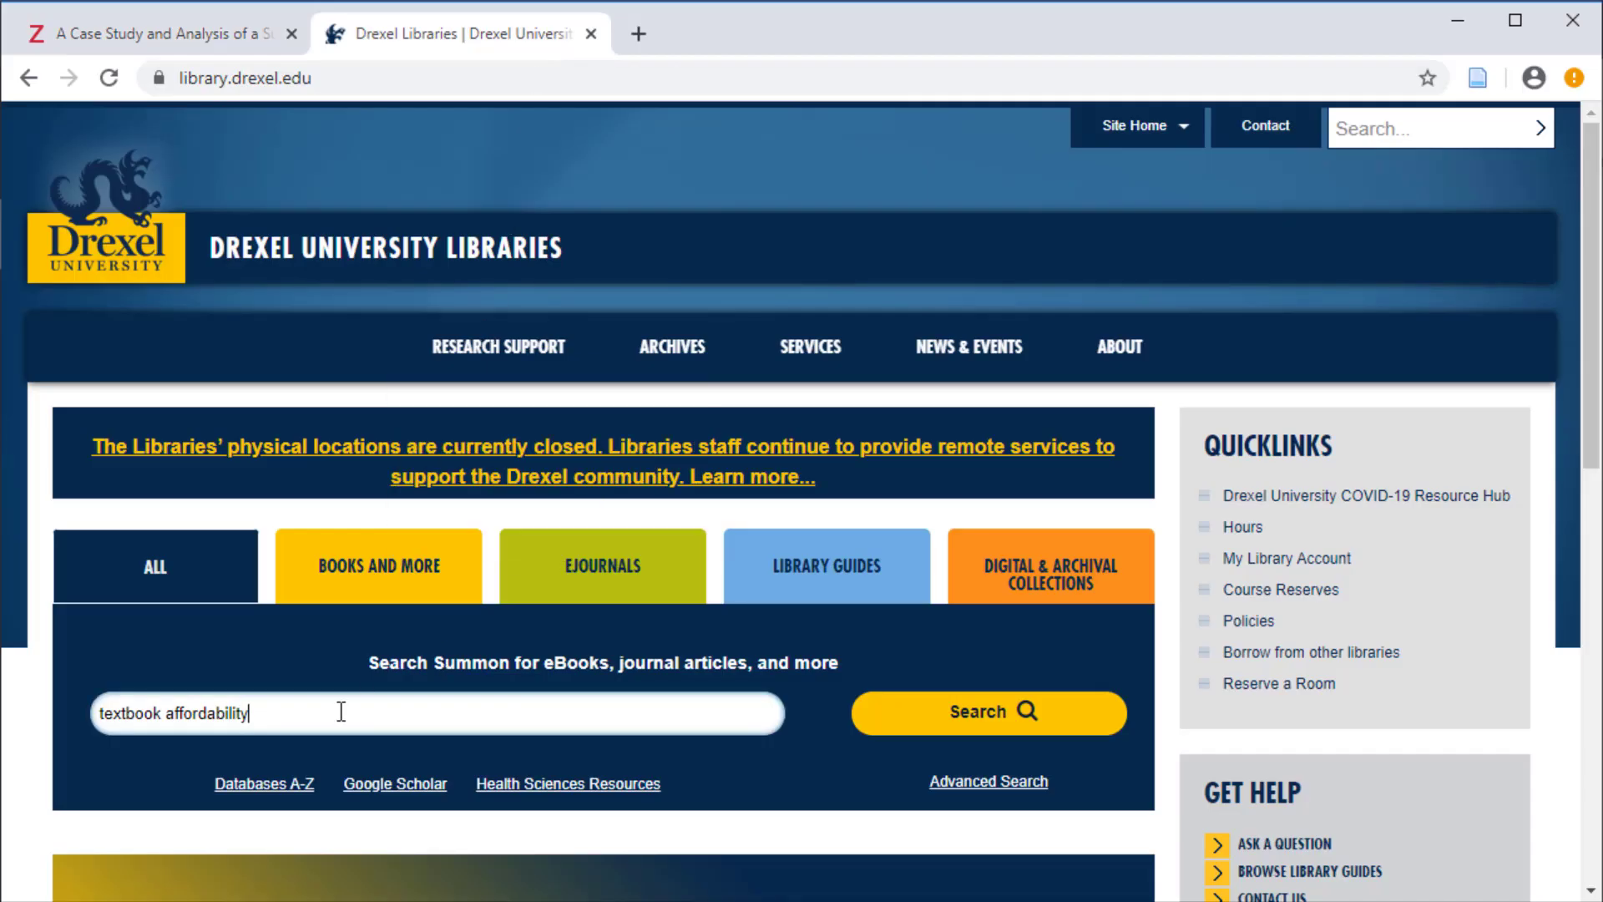
pyautogui.click(952, 712)
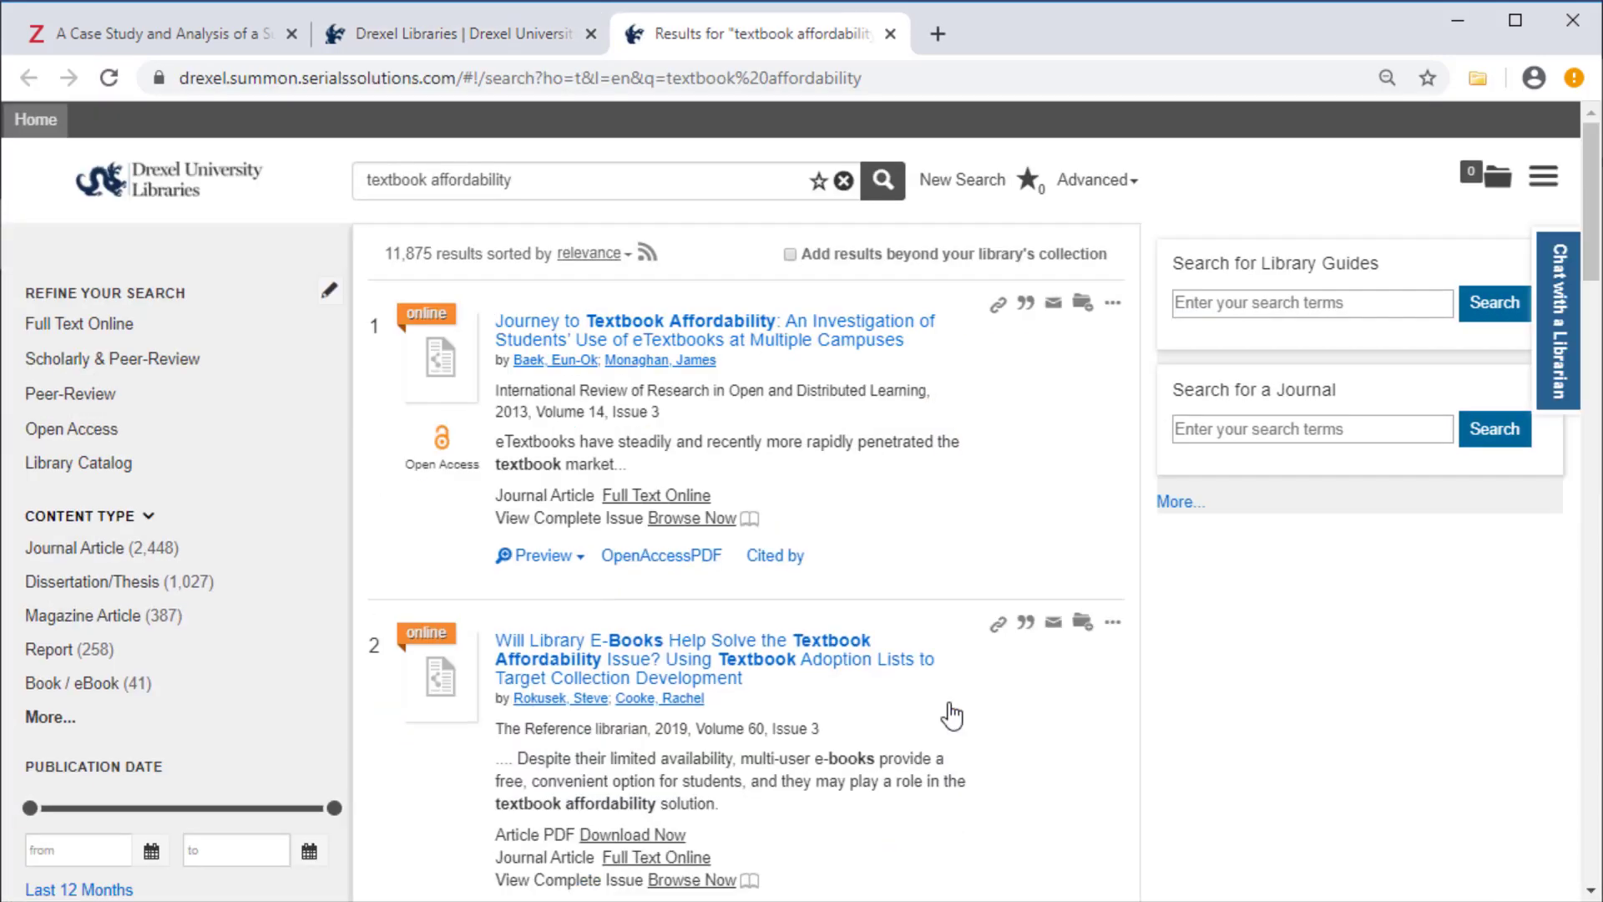
pyautogui.scroll(-6, 952, 714)
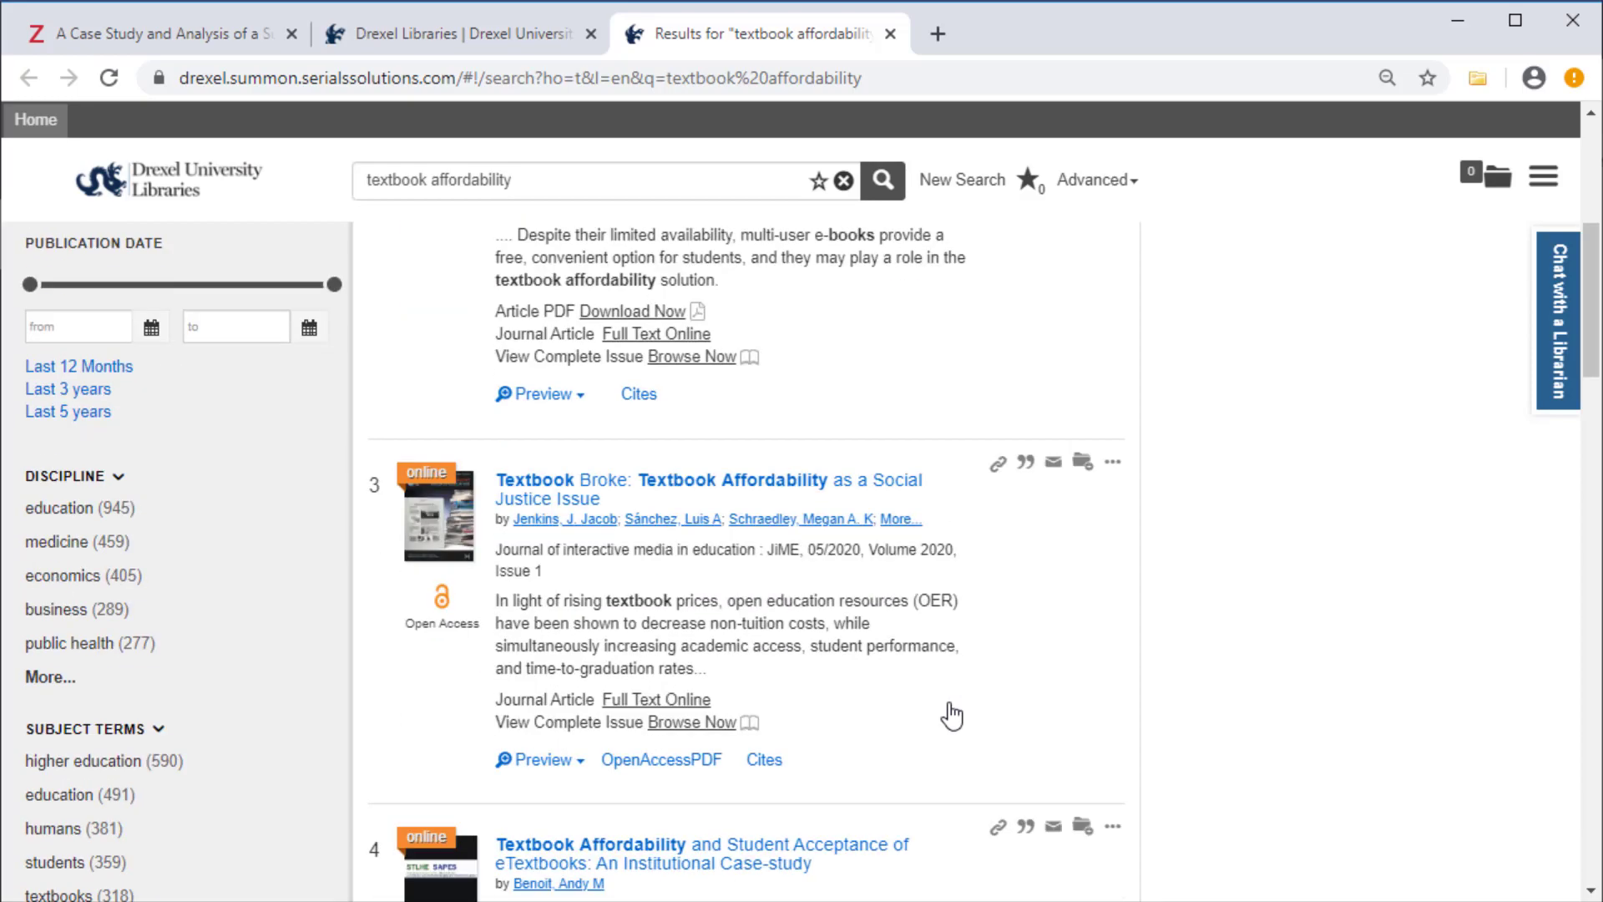
pyautogui.click(860, 484)
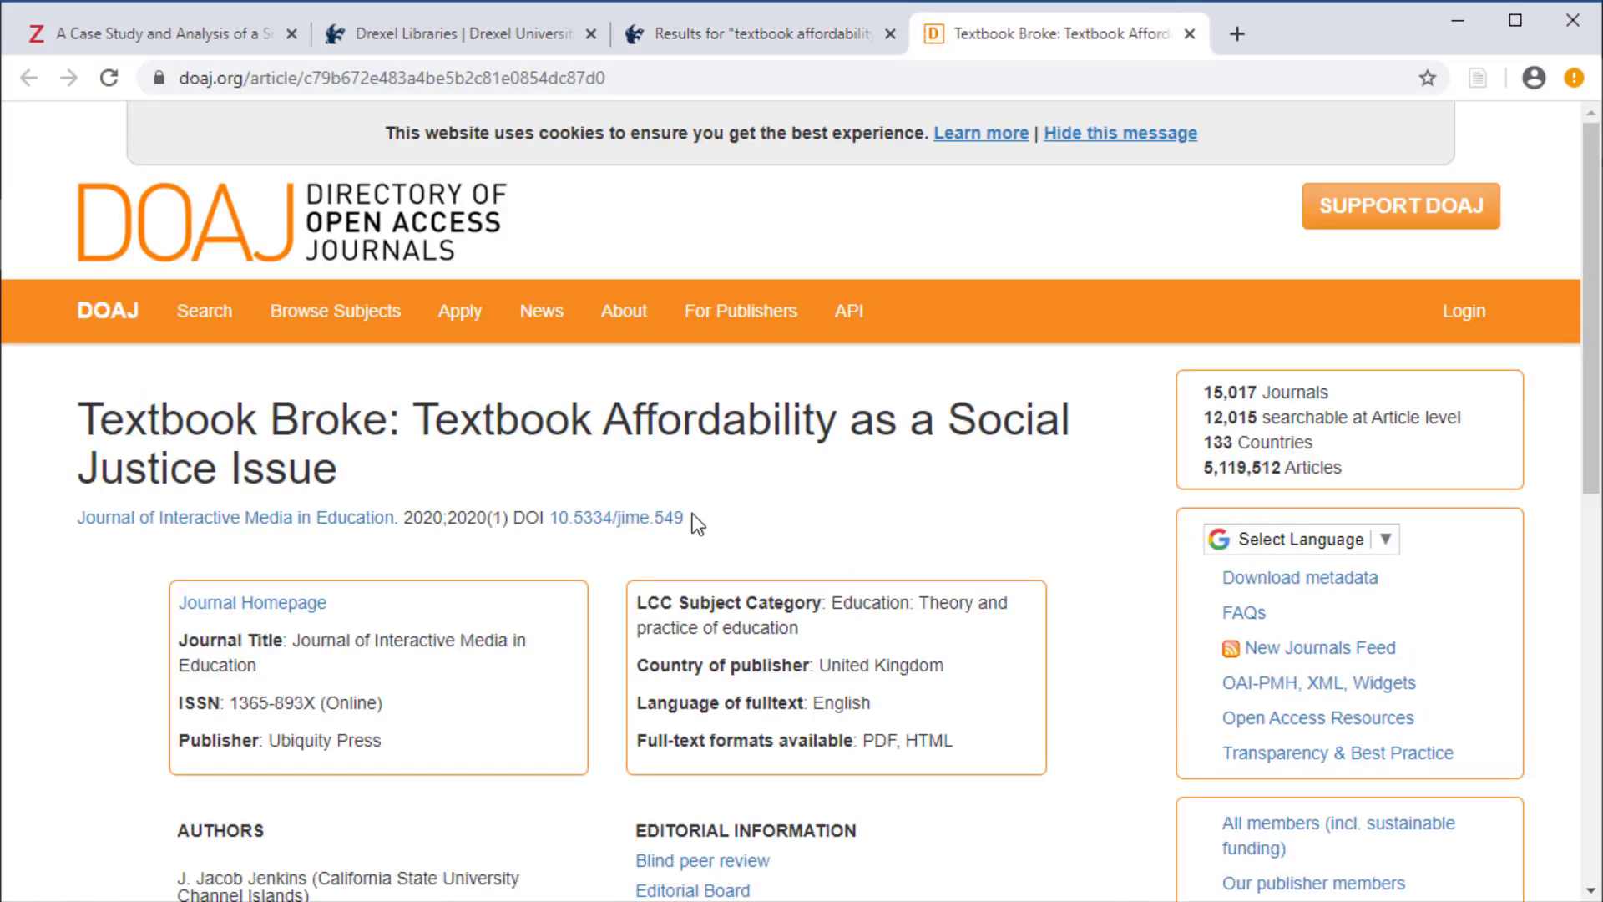
# Copy the article's DOI 10.5334/jime.549 and create a Zotero item from it with the Connector.
pyautogui.moveTo(703, 515); pyautogui.dragTo(550, 518)
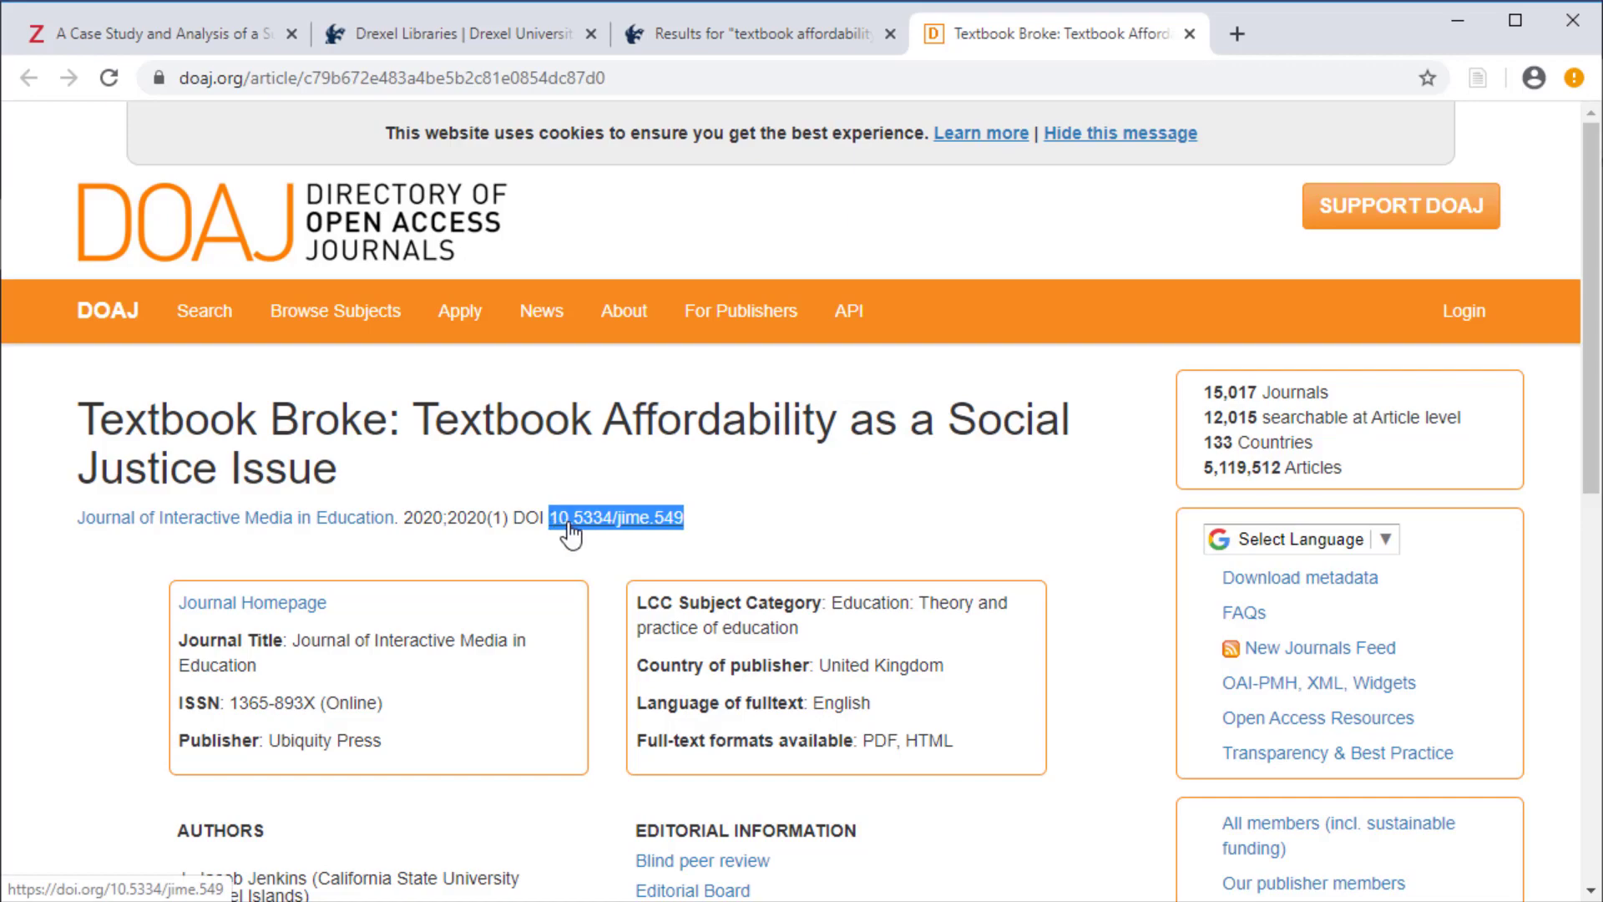
pyautogui.rightClick(571, 534)
pyautogui.click(643, 711)
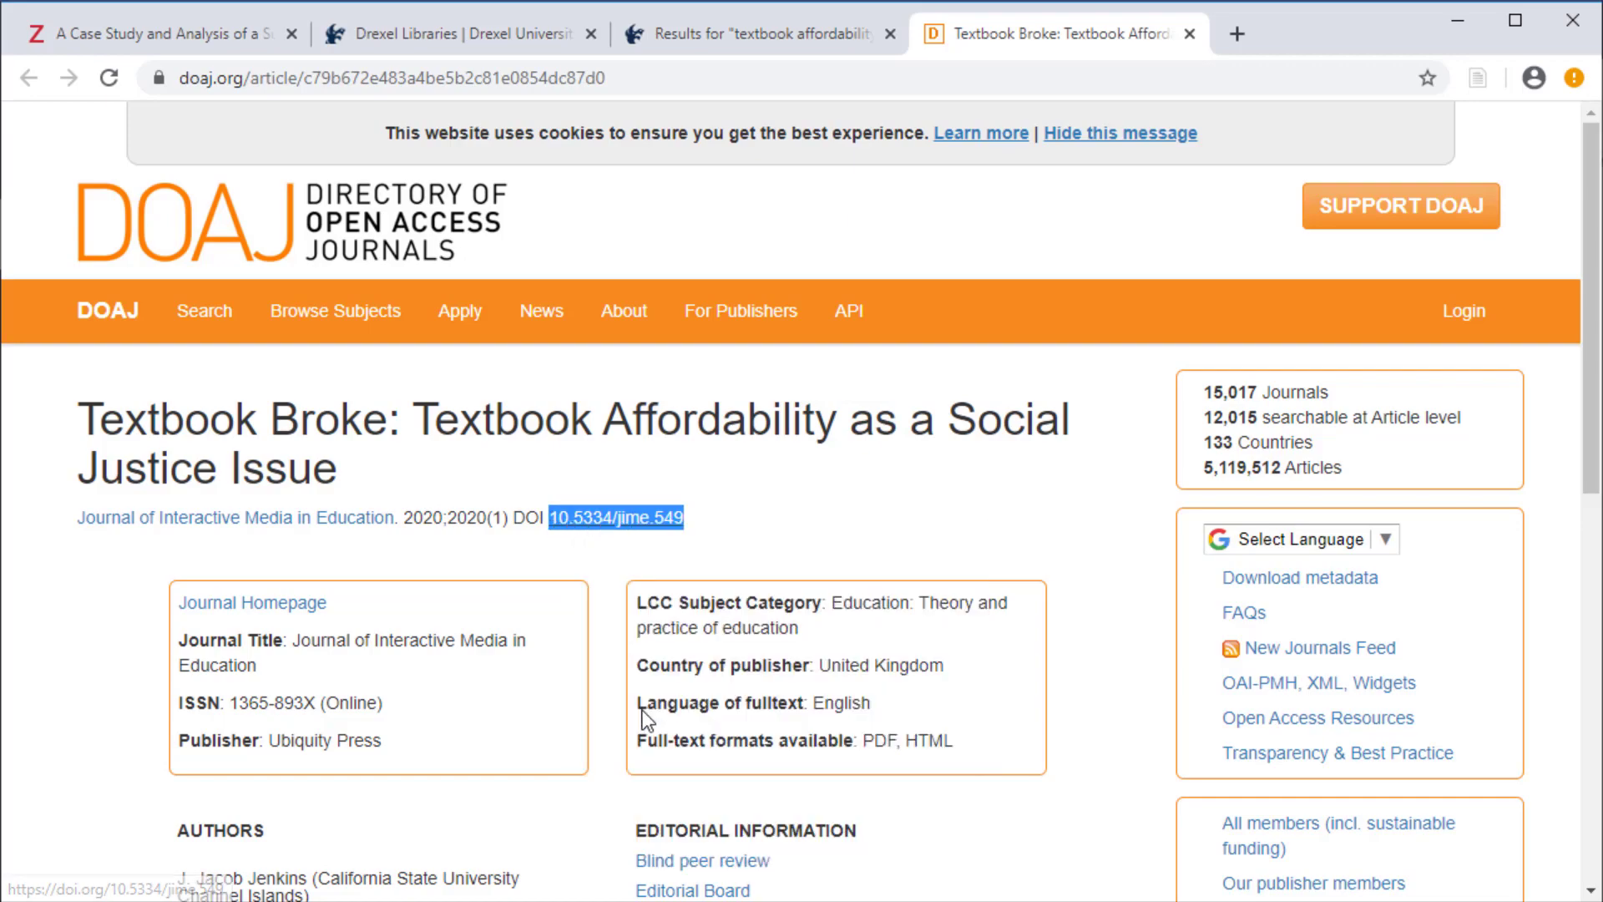
pyautogui.rightClick(630, 522)
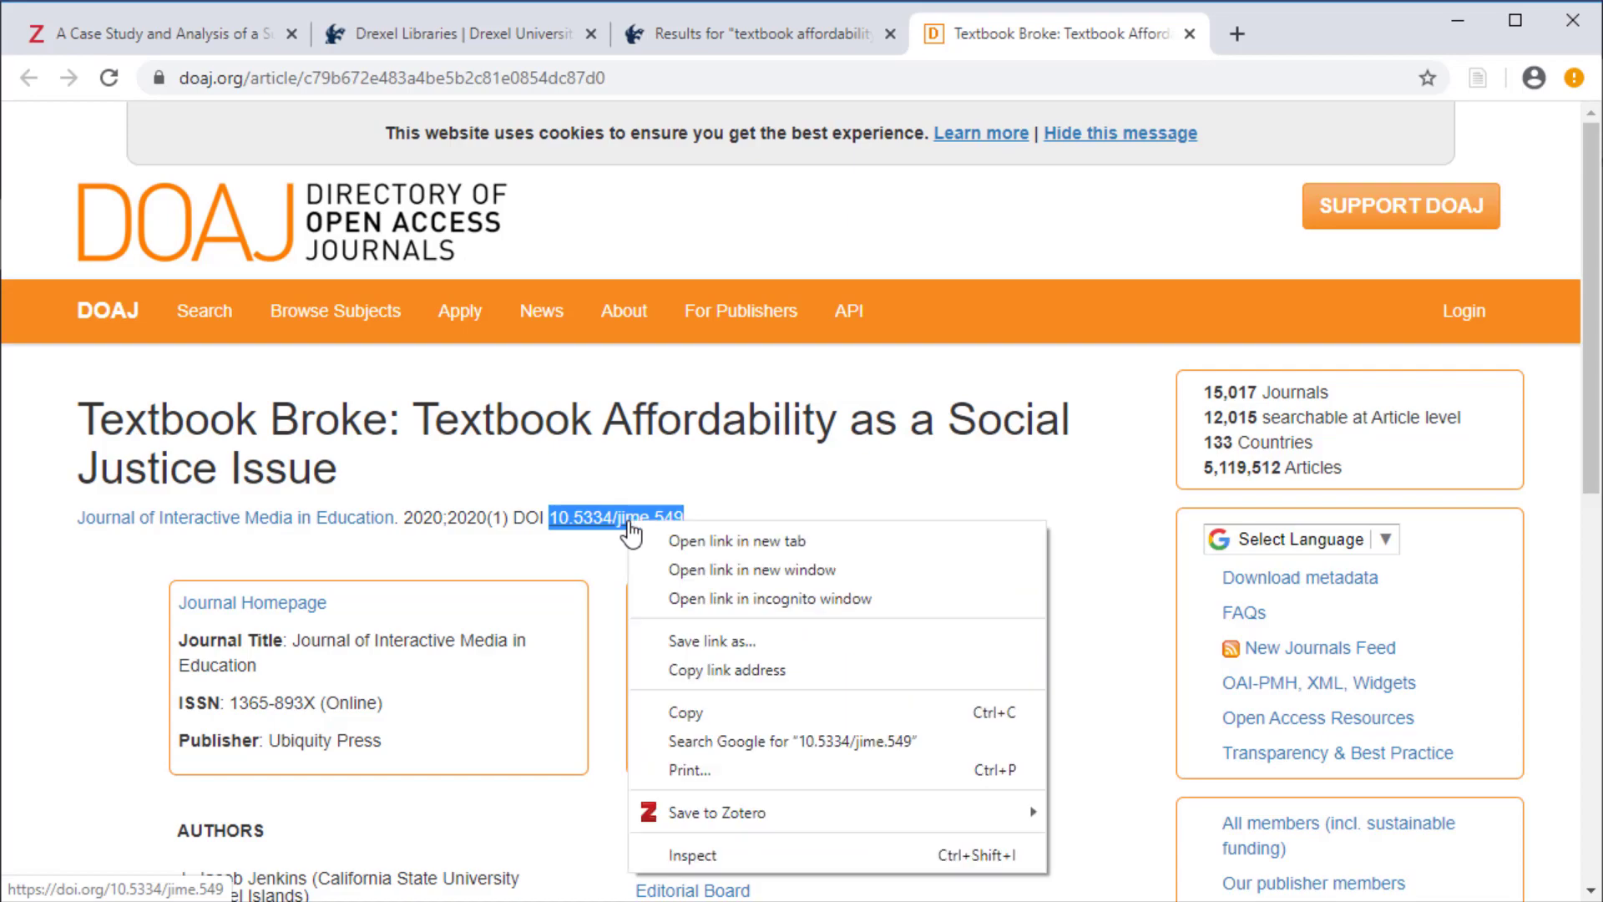
pyautogui.moveTo(730, 819)
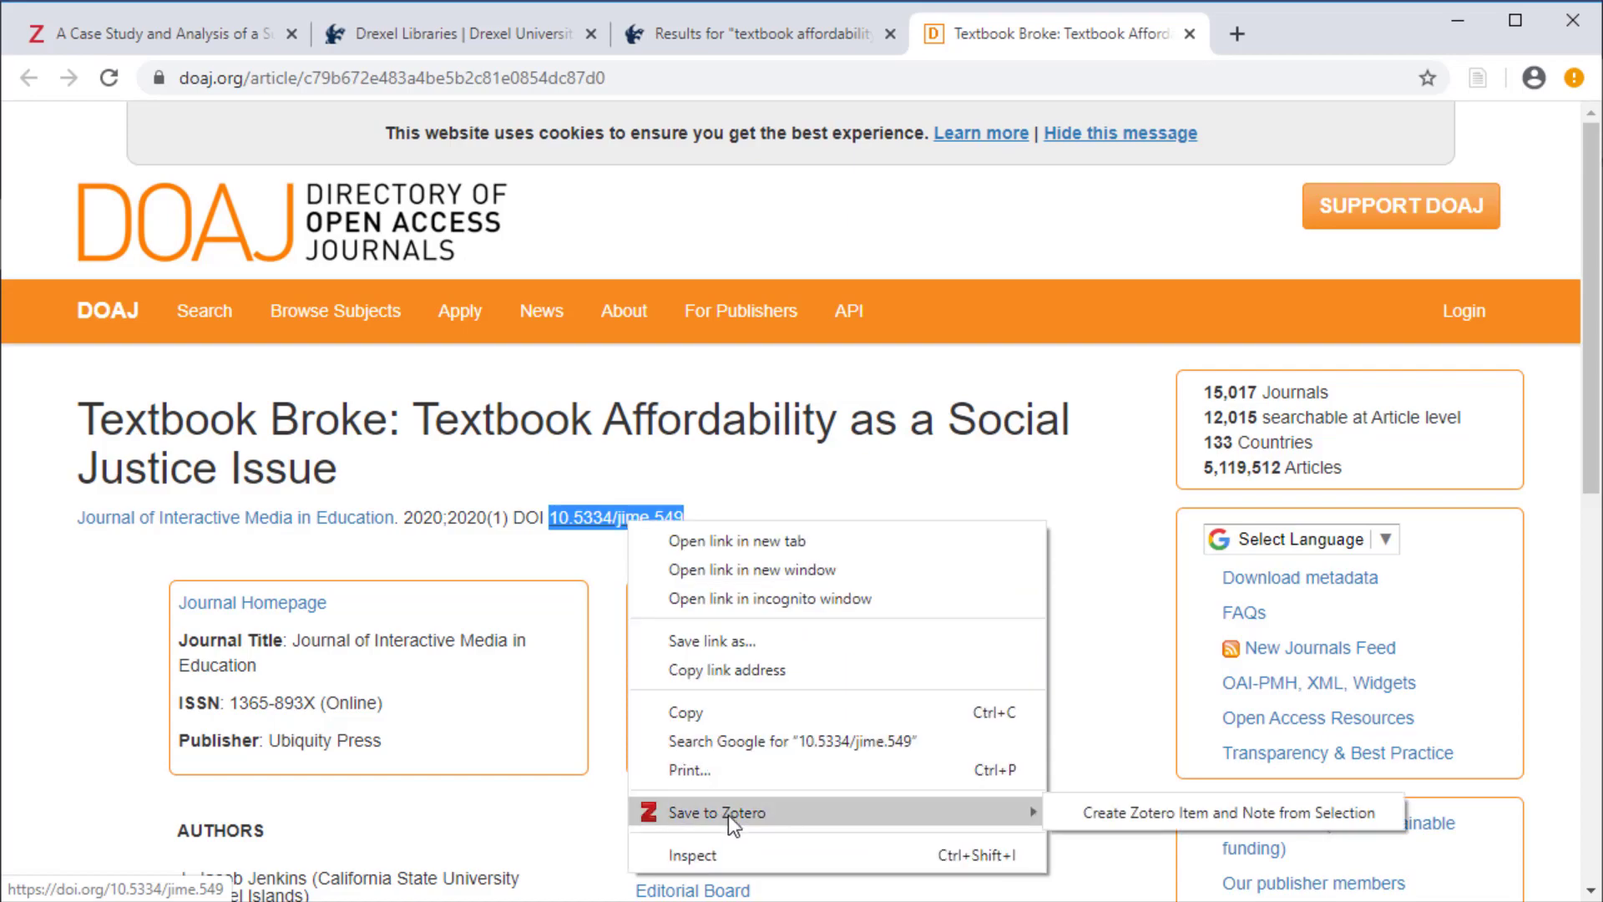
pyautogui.click(1149, 812)
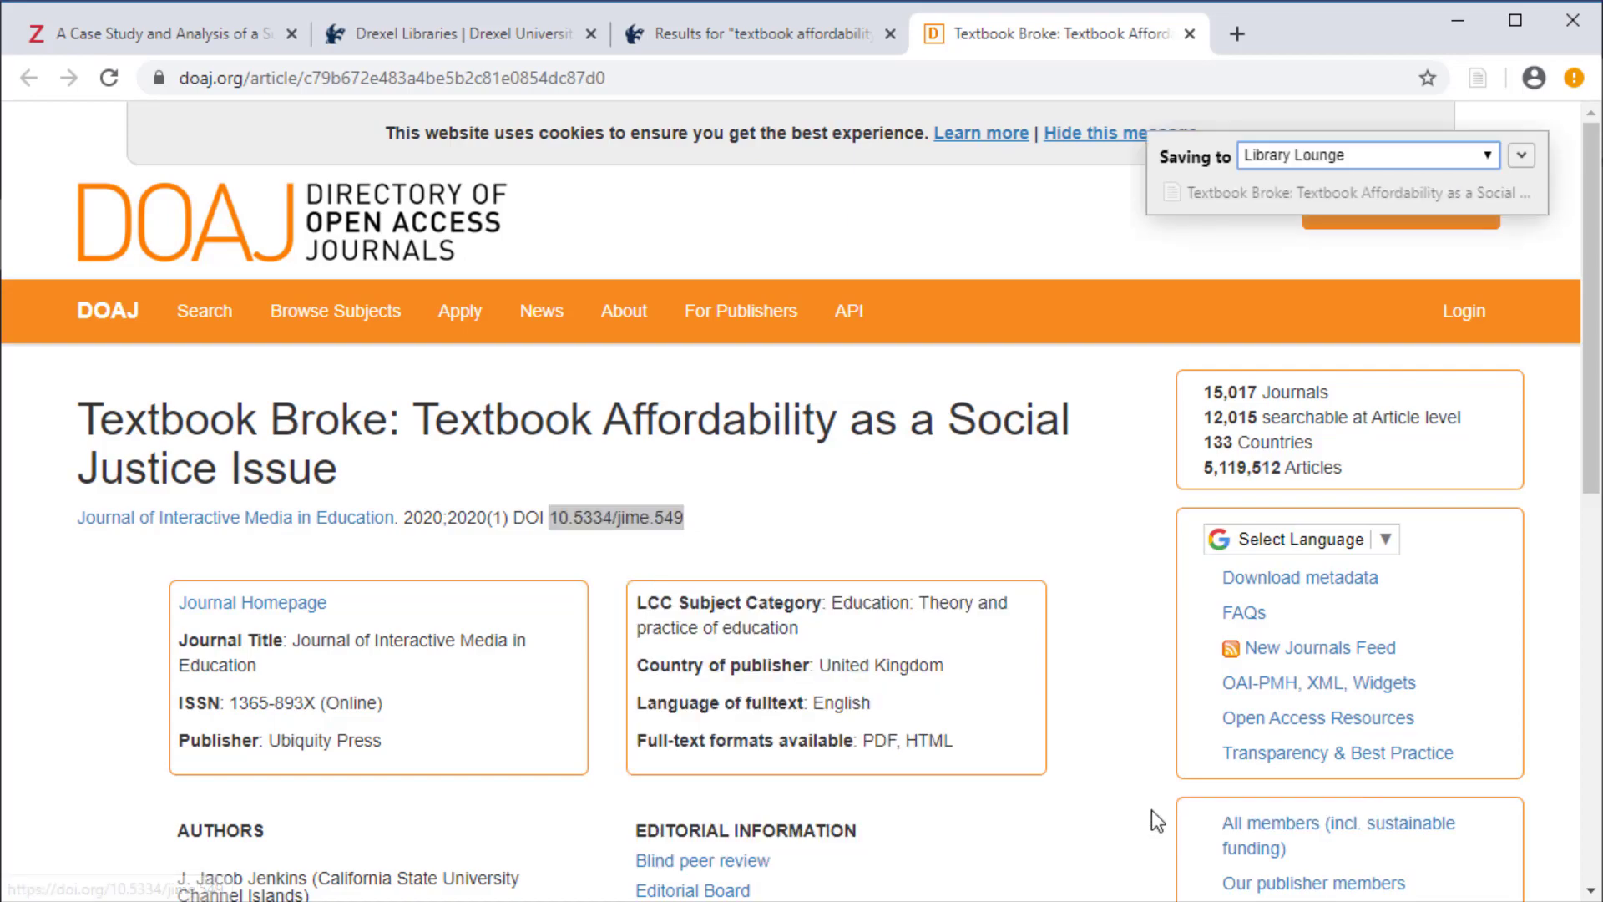
# Save the item to the Library Textbook Initiatives group with the tag textbooks.
pyautogui.click(1444, 160)
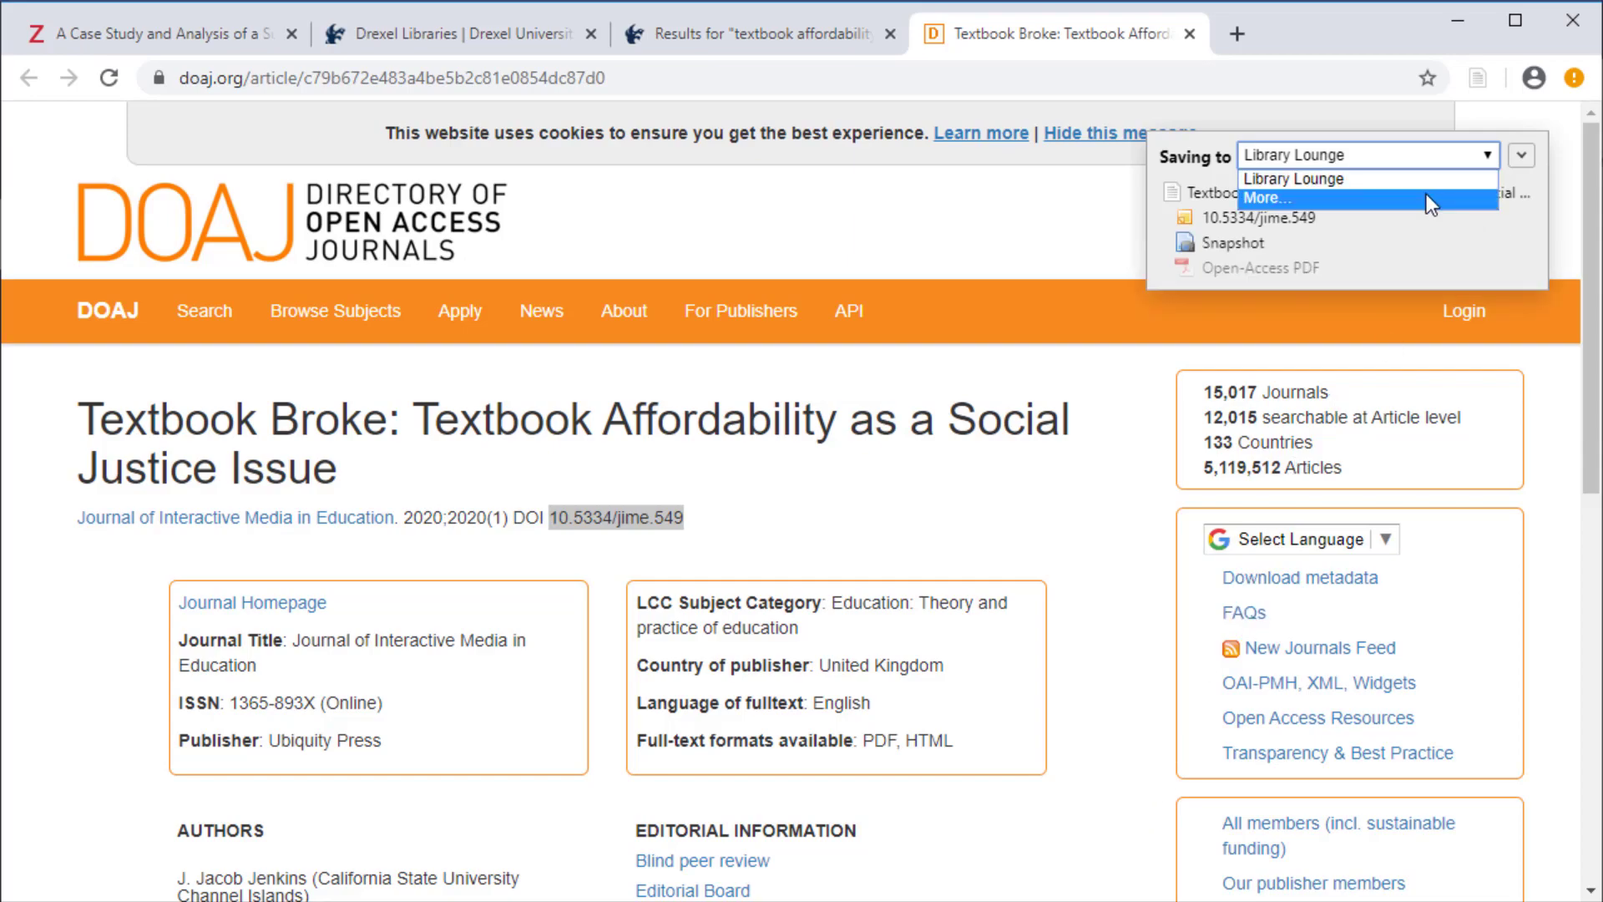
pyautogui.click(1426, 196)
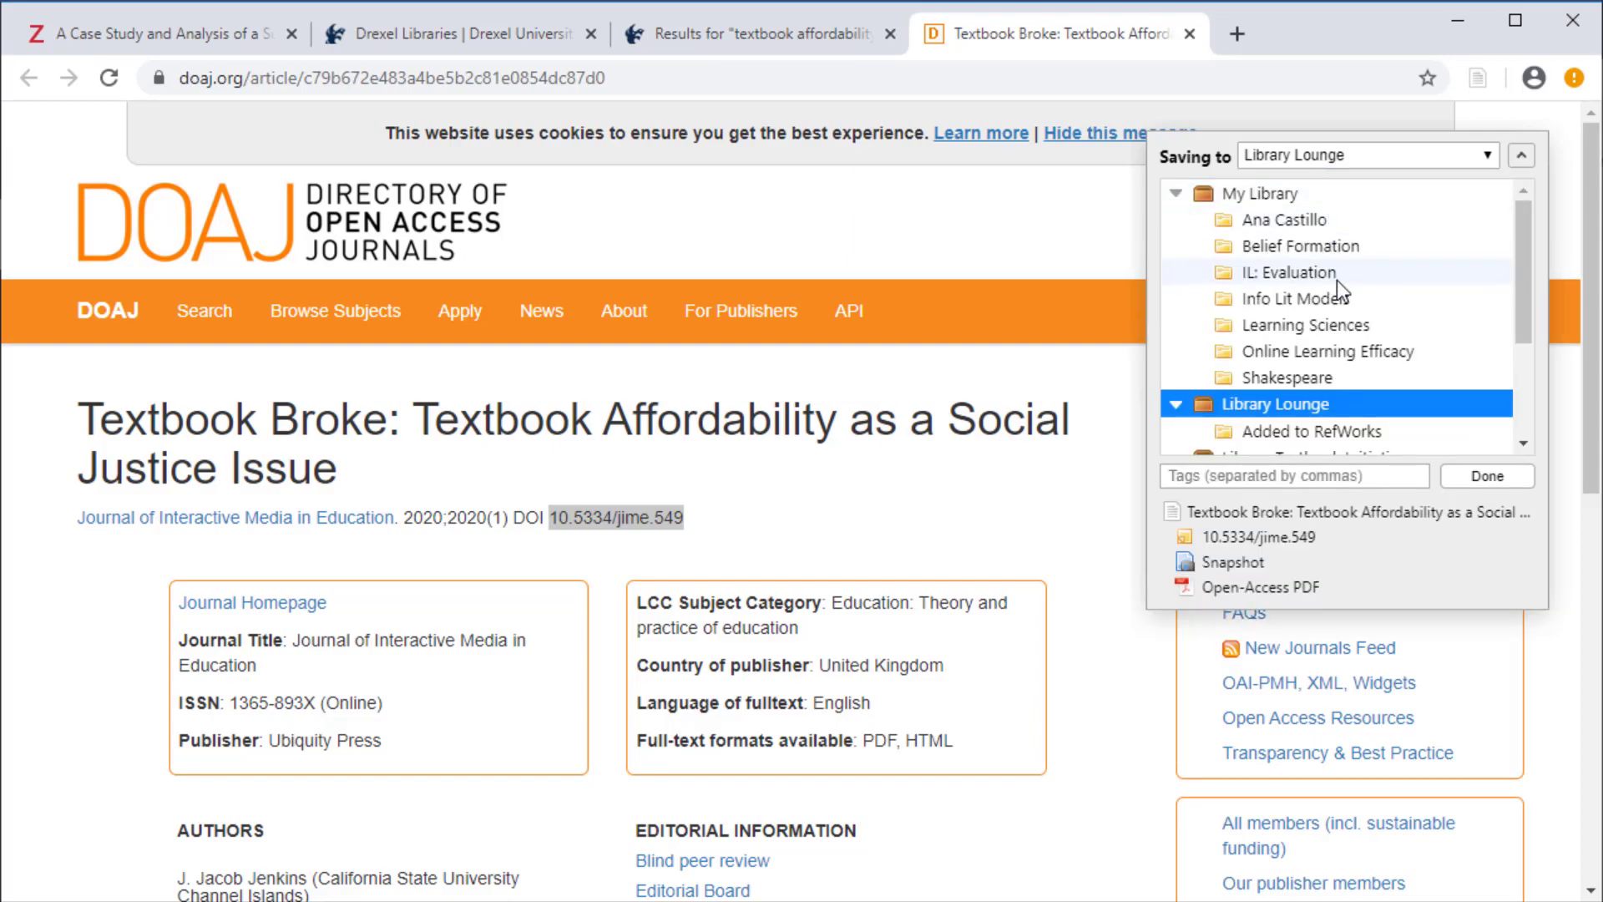
pyautogui.scroll(-1, 1349, 342)
pyautogui.scroll(-2, 1350, 342)
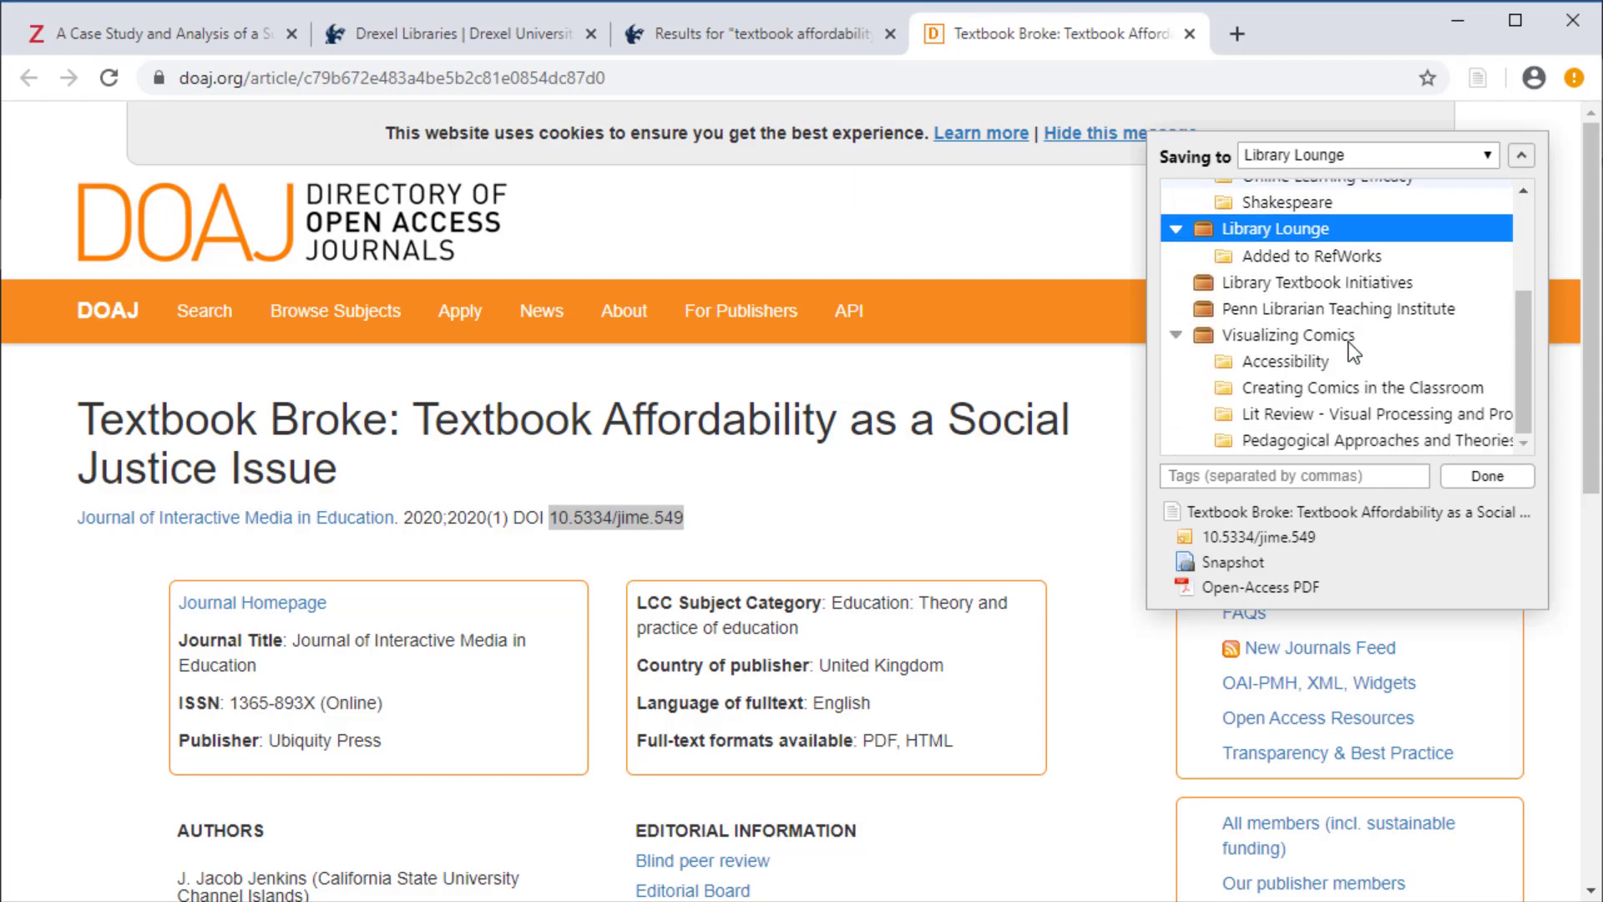
pyautogui.click(1332, 273)
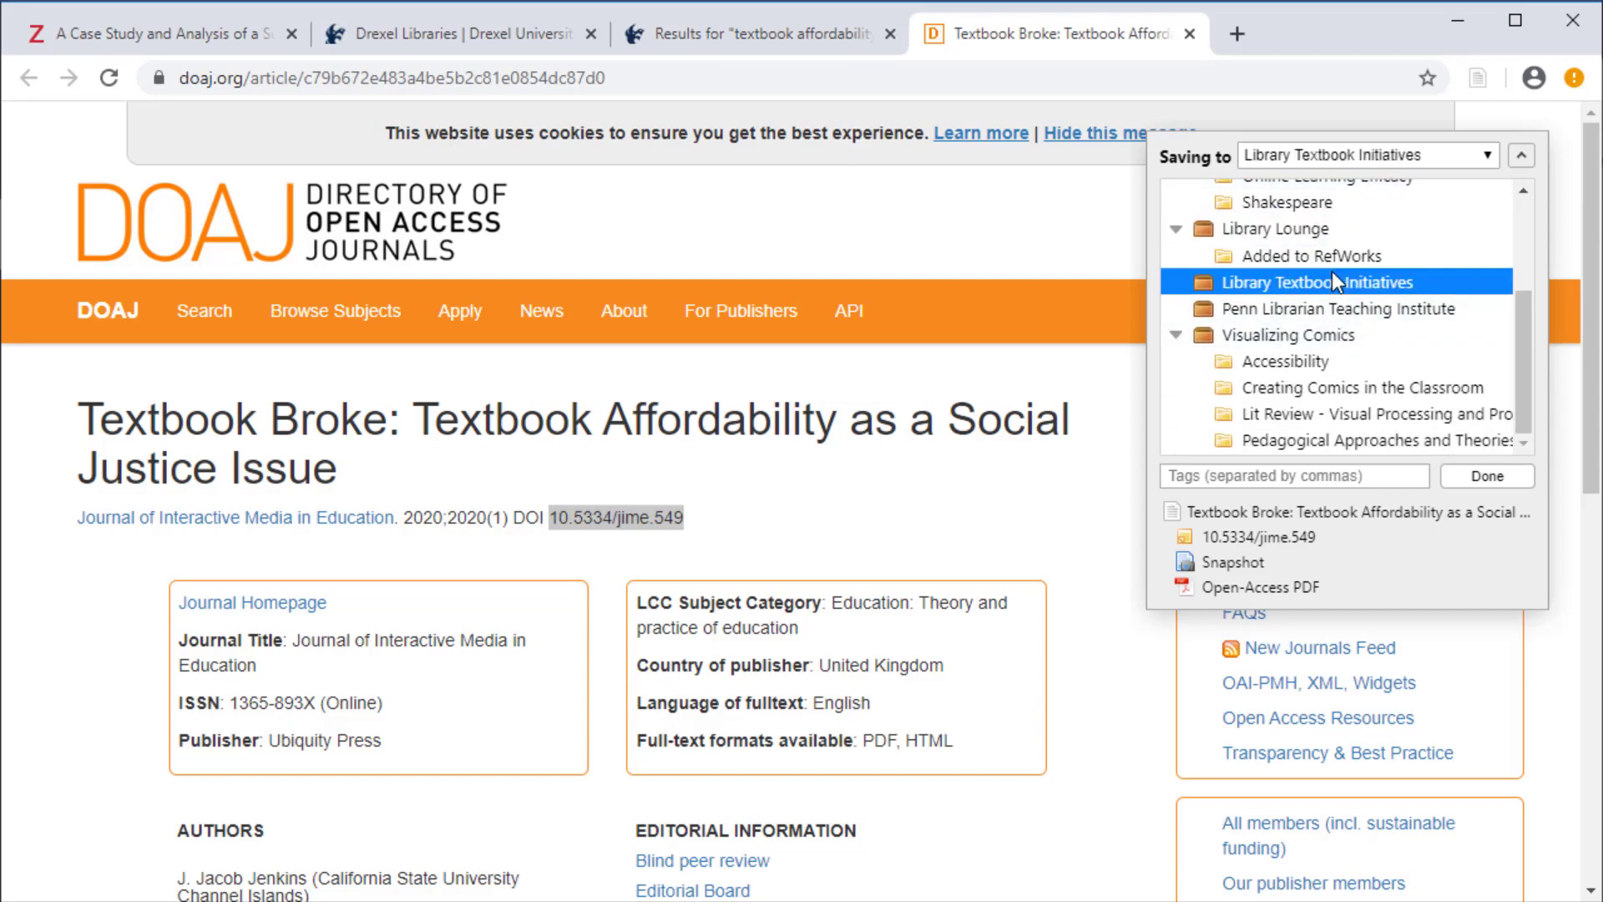
pyautogui.click(1418, 473)
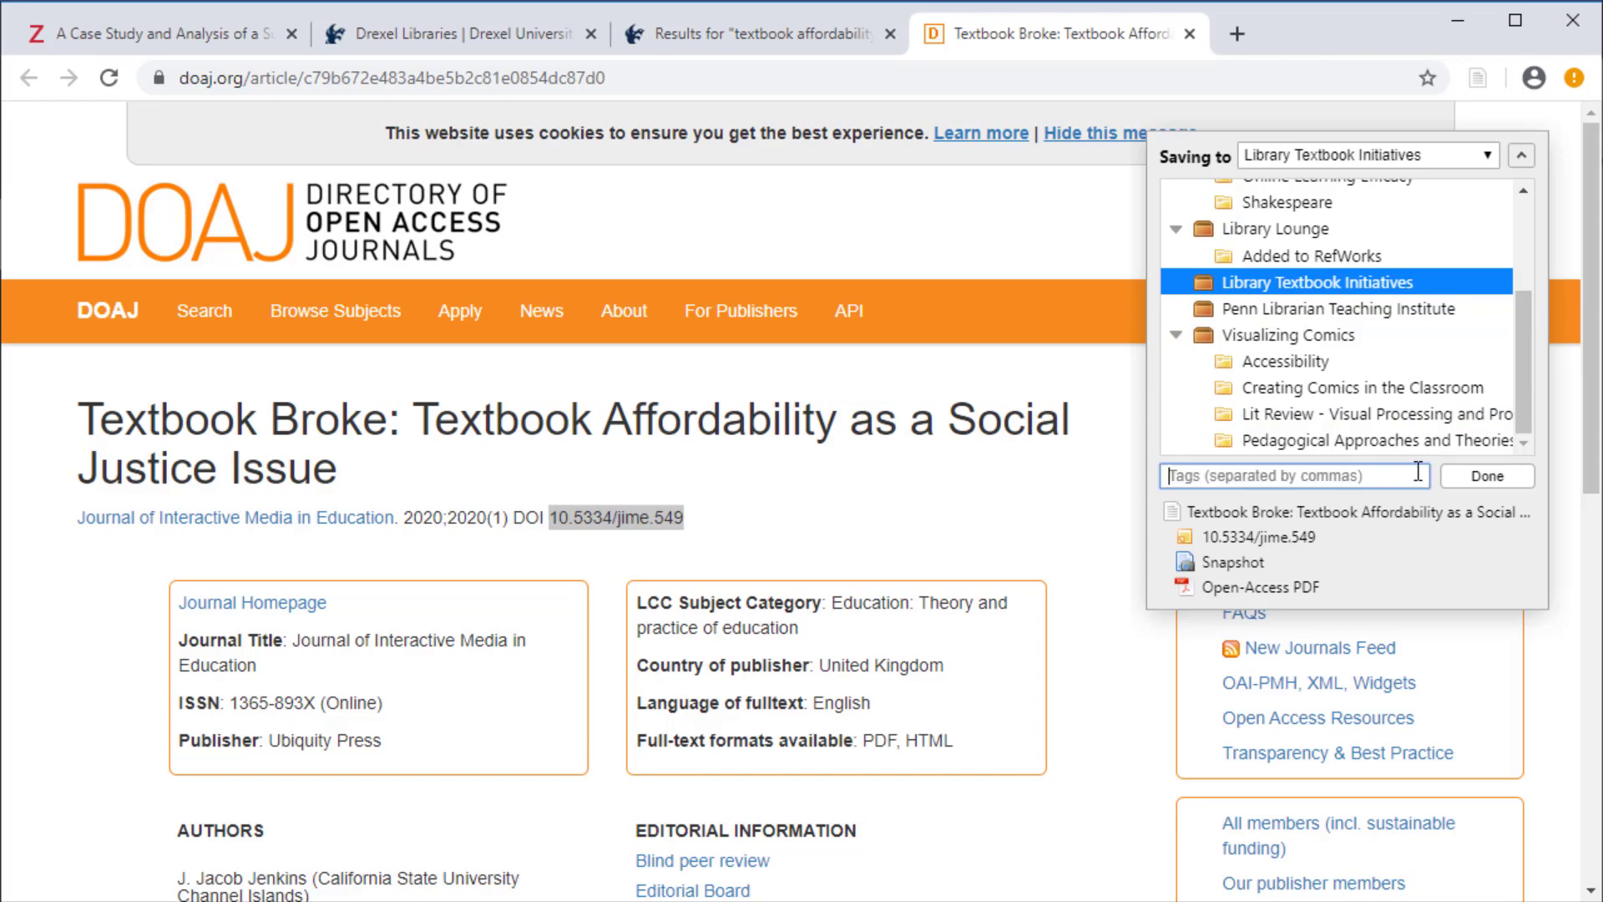
pyautogui.write('textbooks')
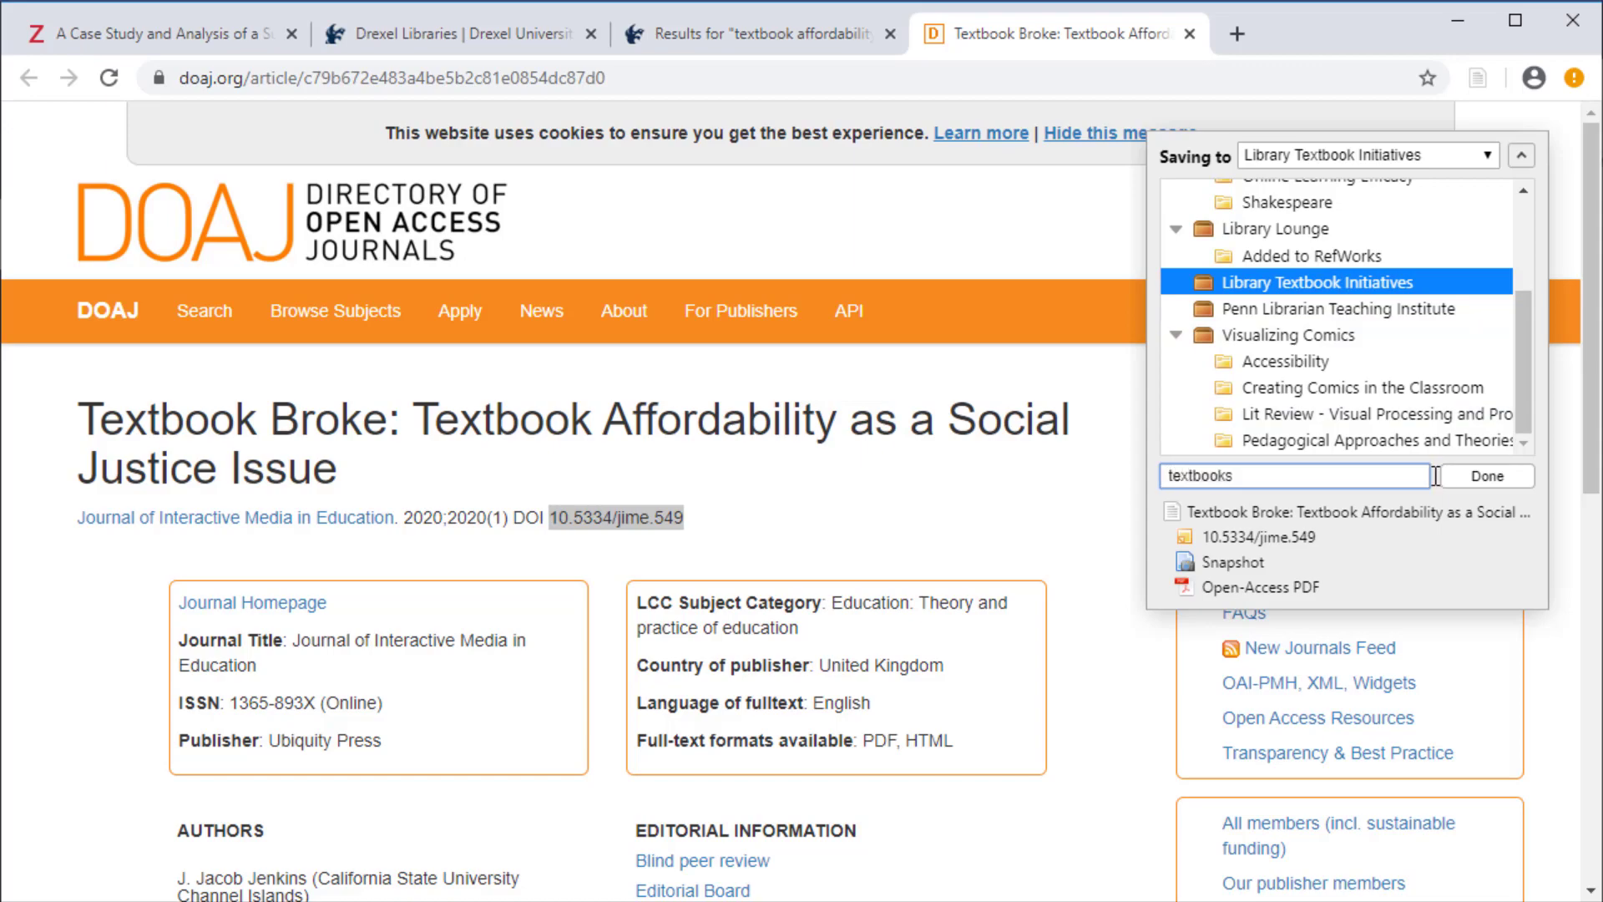
pyautogui.click(1460, 478)
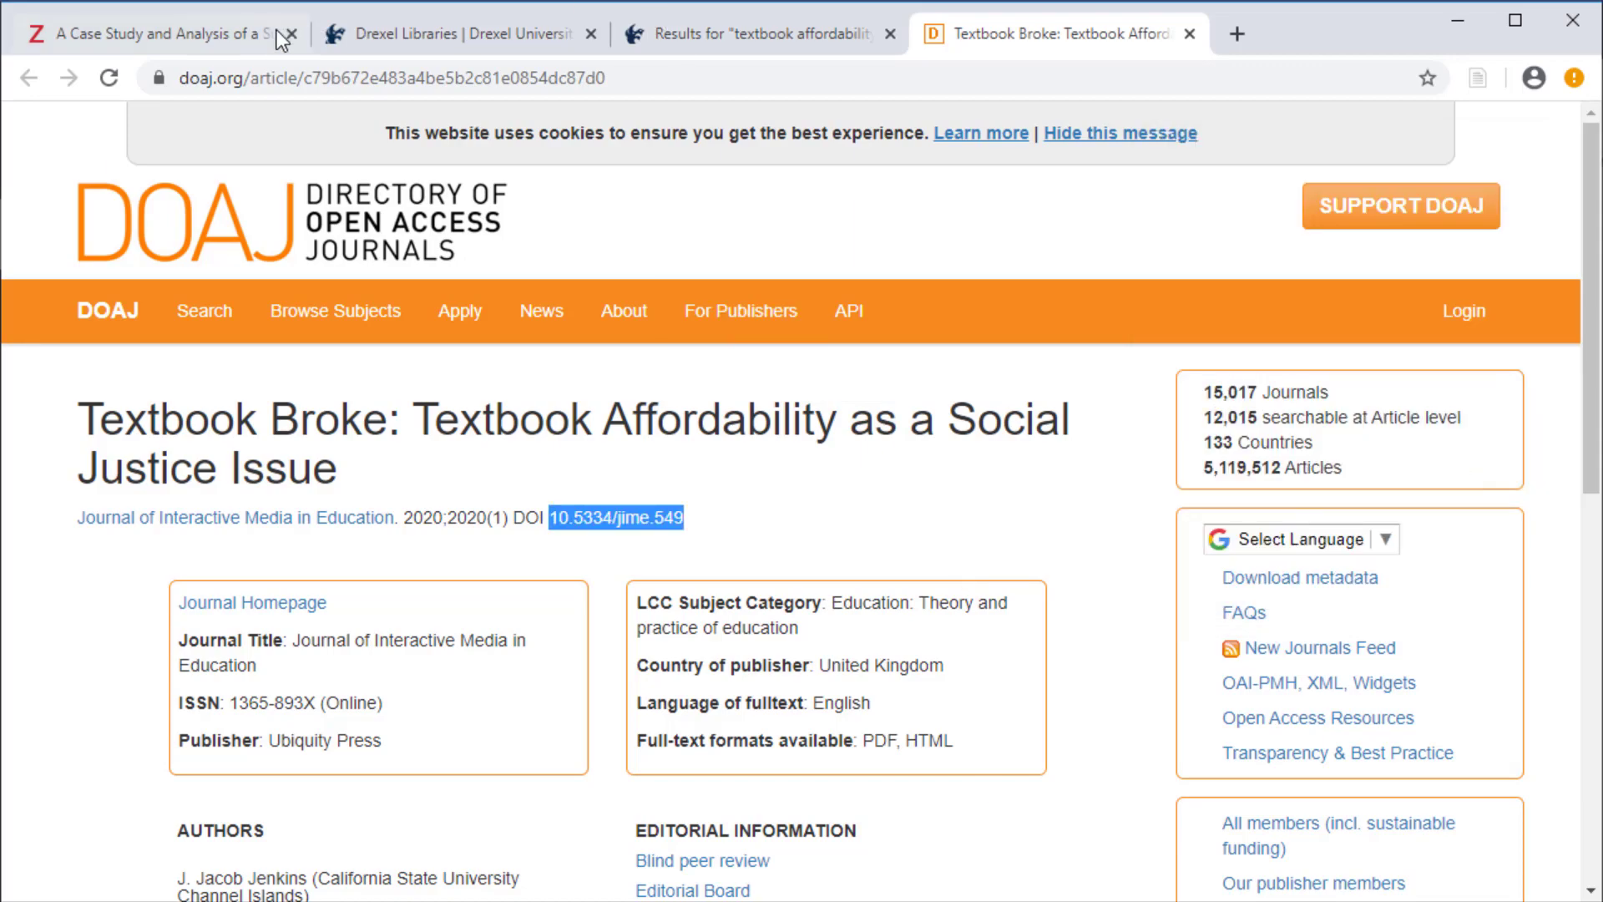
# Show the Library Textbook Initiatives group, reload it, and select the Textbook Broke item.
pyautogui.click(179, 41)
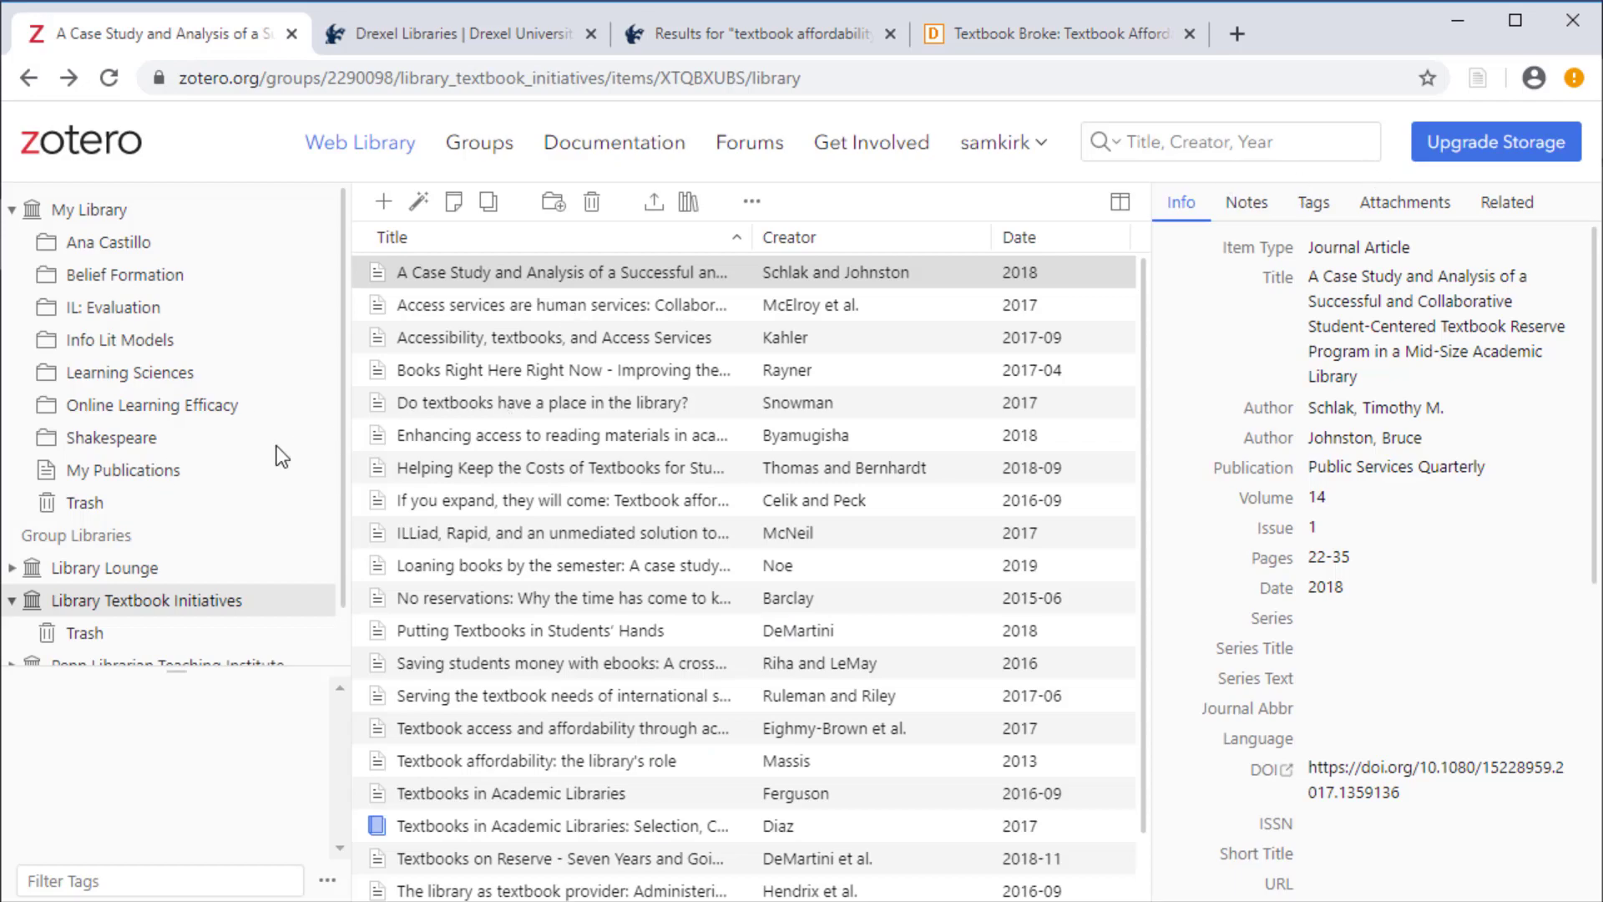
pyautogui.click(162, 600)
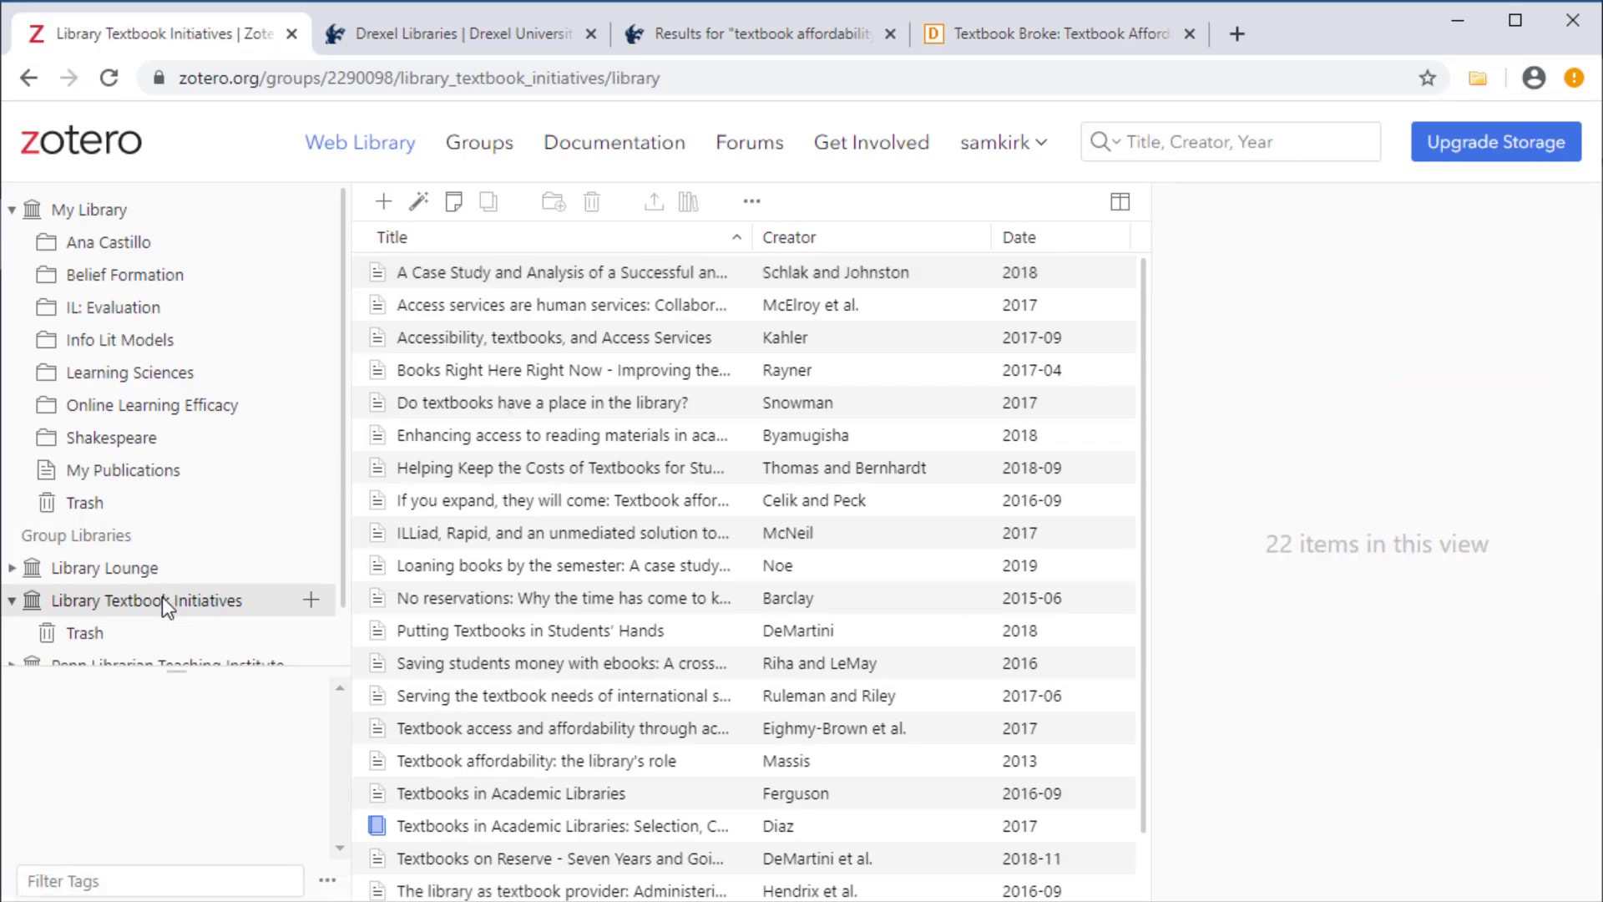
pyautogui.scroll(-1, 497, 623)
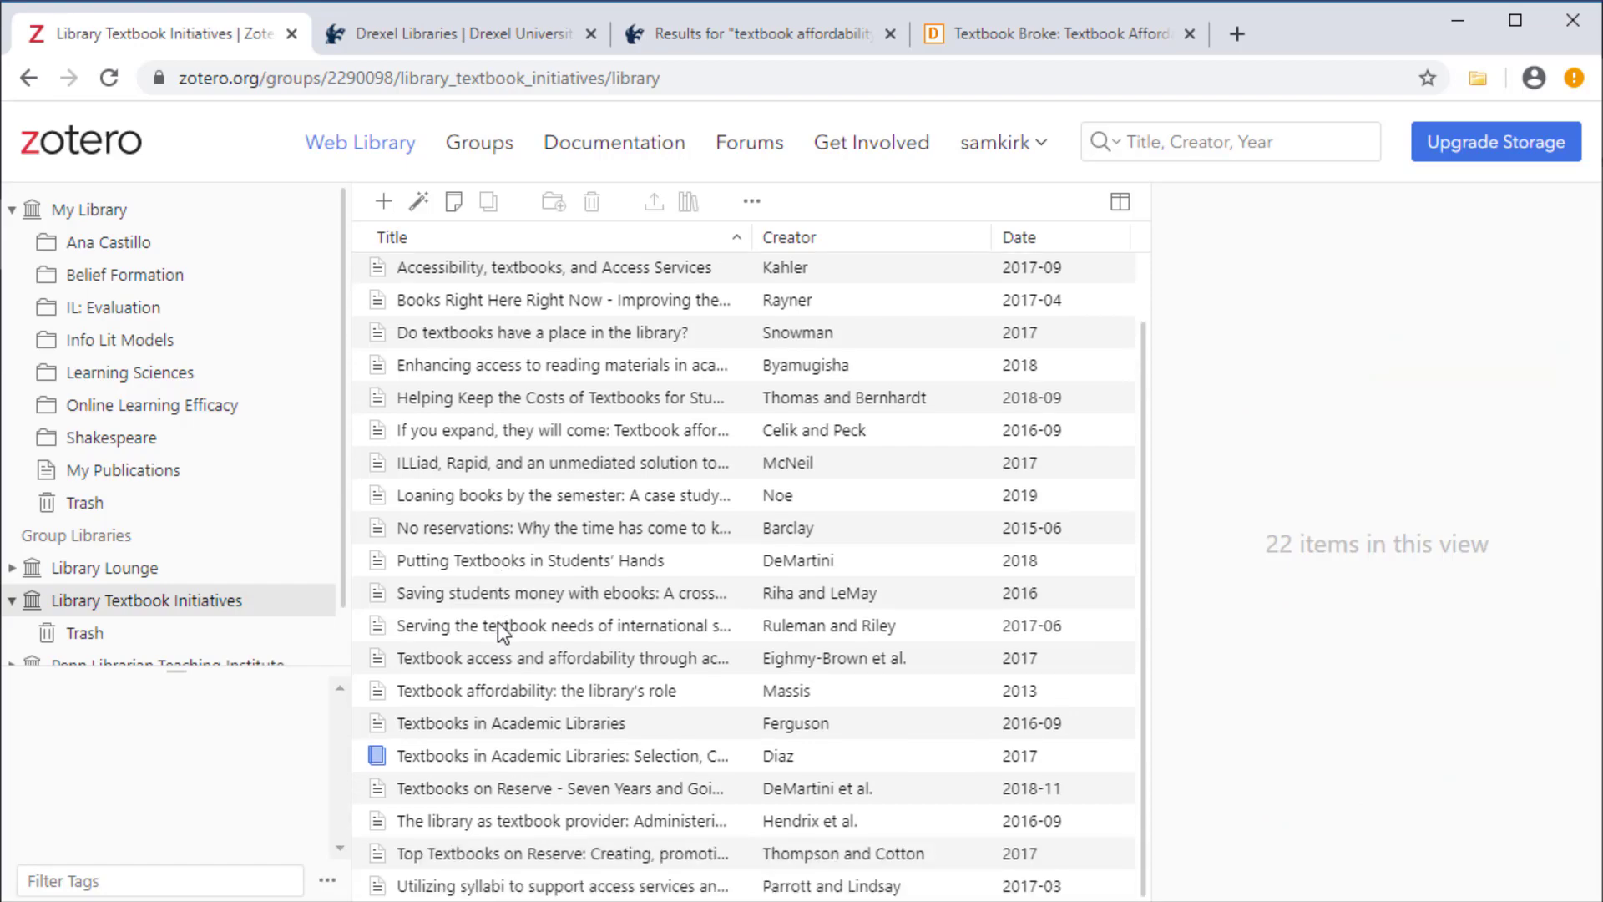
pyautogui.scroll(1, 498, 623)
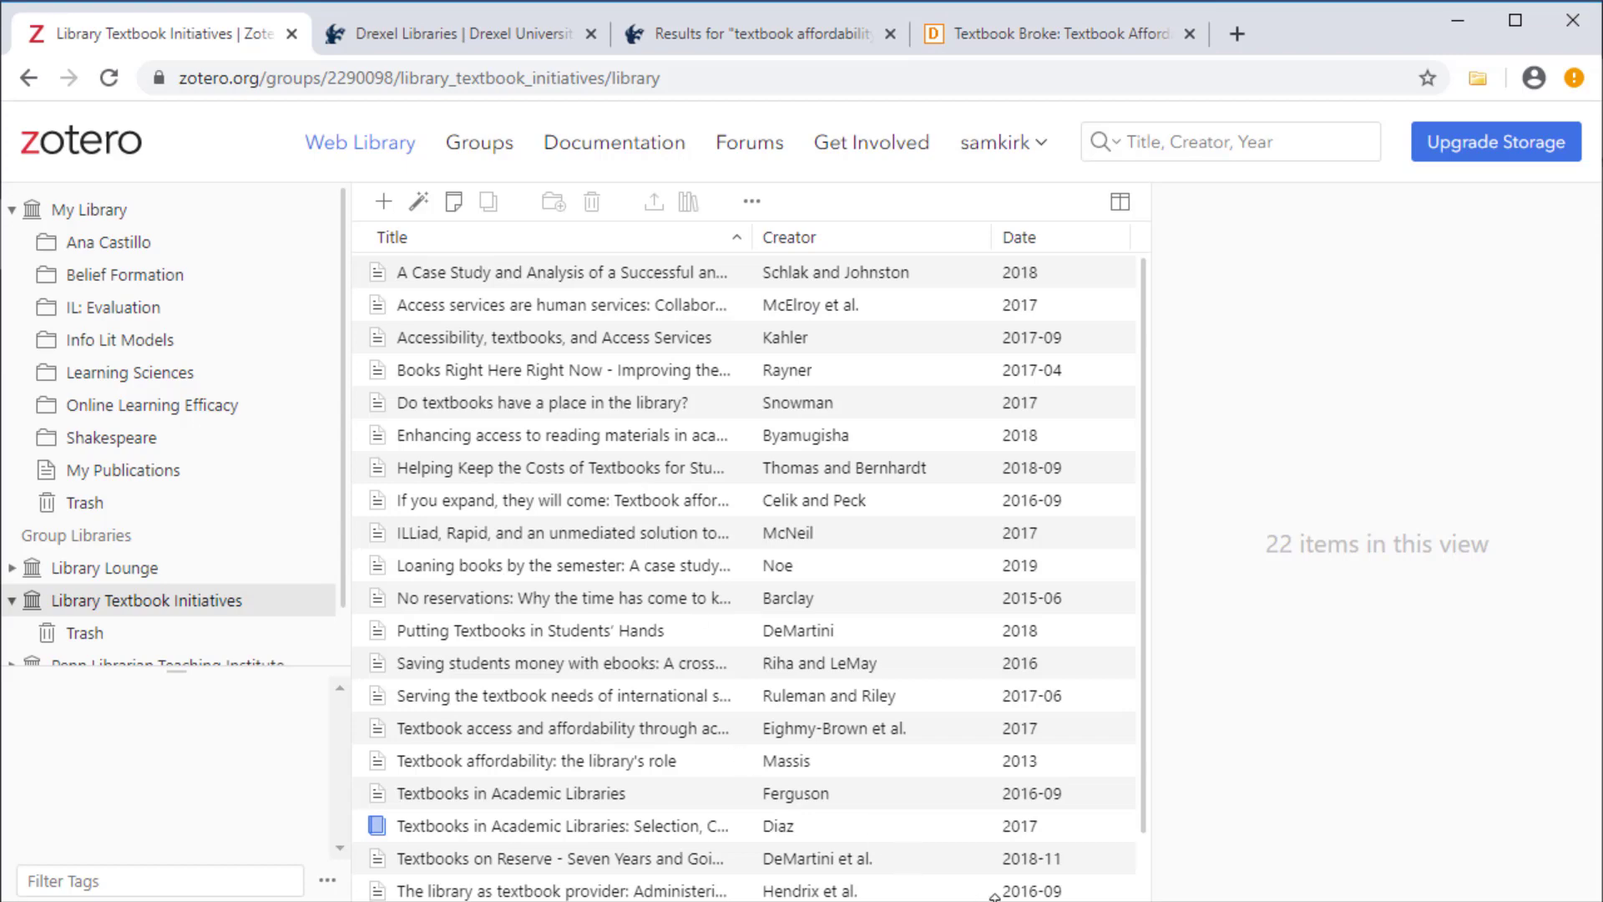
pyautogui.click(110, 78)
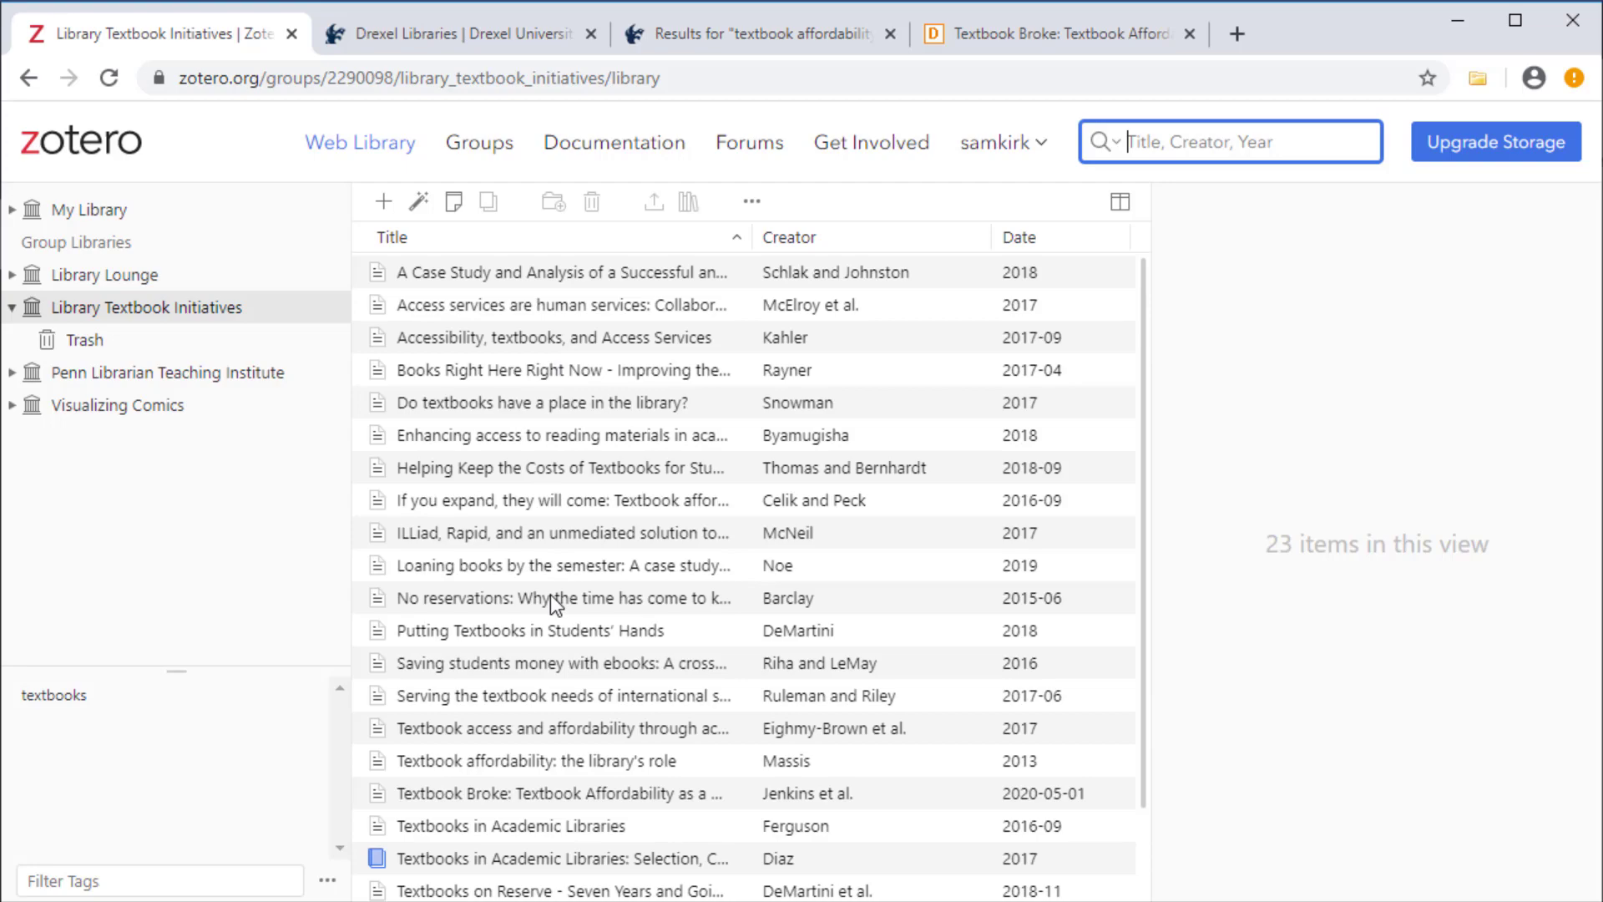
pyautogui.scroll(-1, 560, 759)
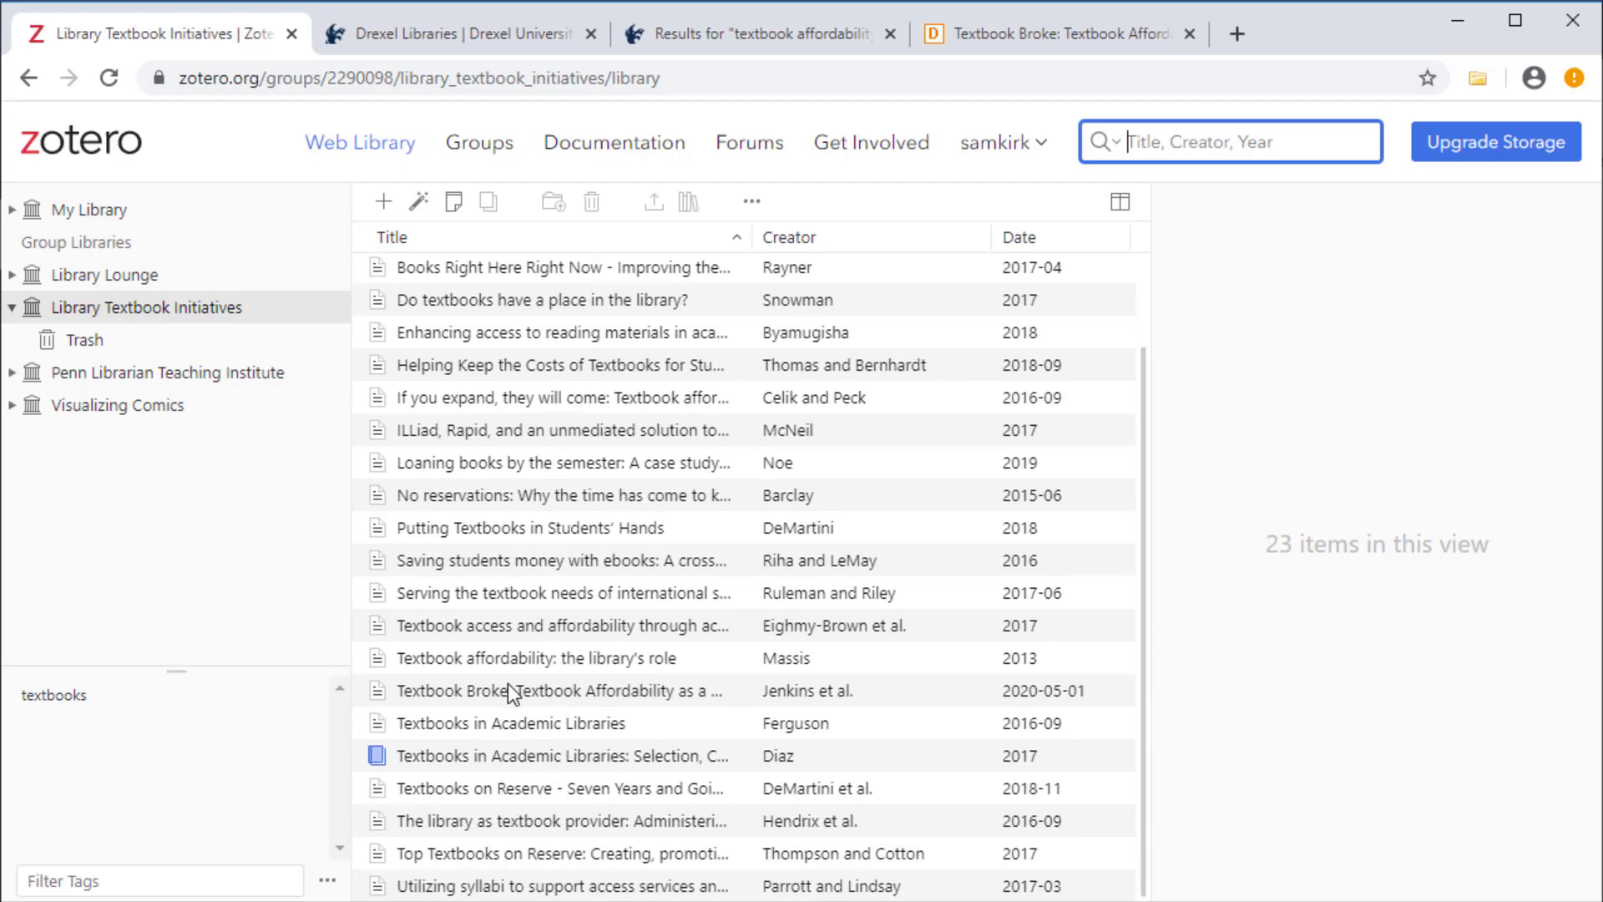
pyautogui.click(508, 683)
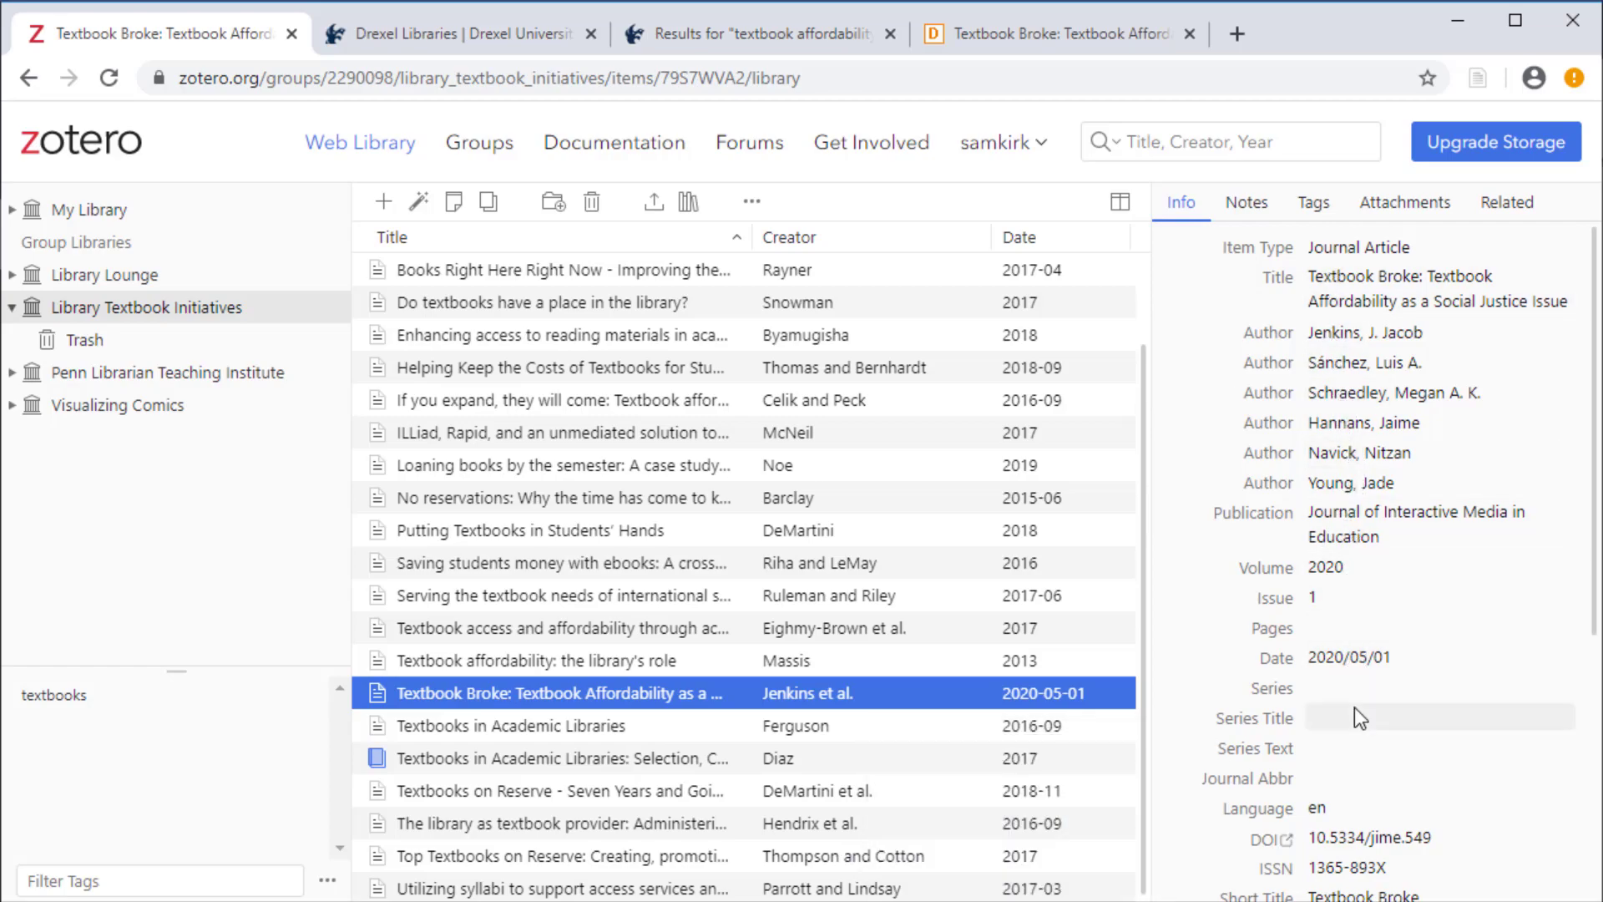
# Check the item's DOI note and its textbooks tag.
pyautogui.scroll(-4, 1355, 708)
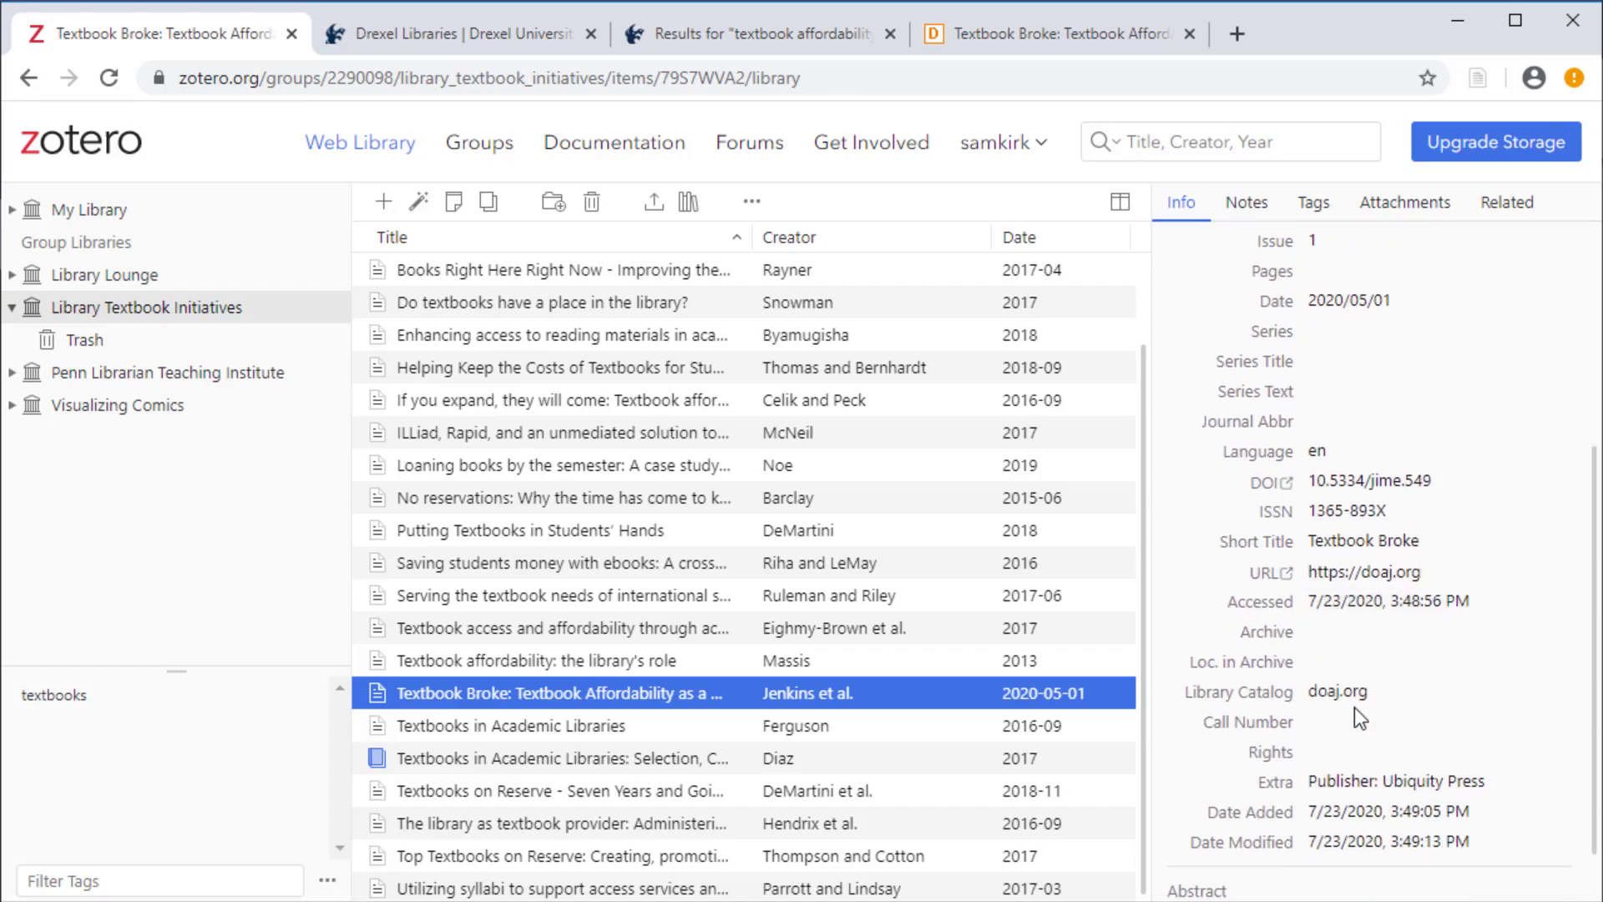
pyautogui.scroll(4, 1354, 708)
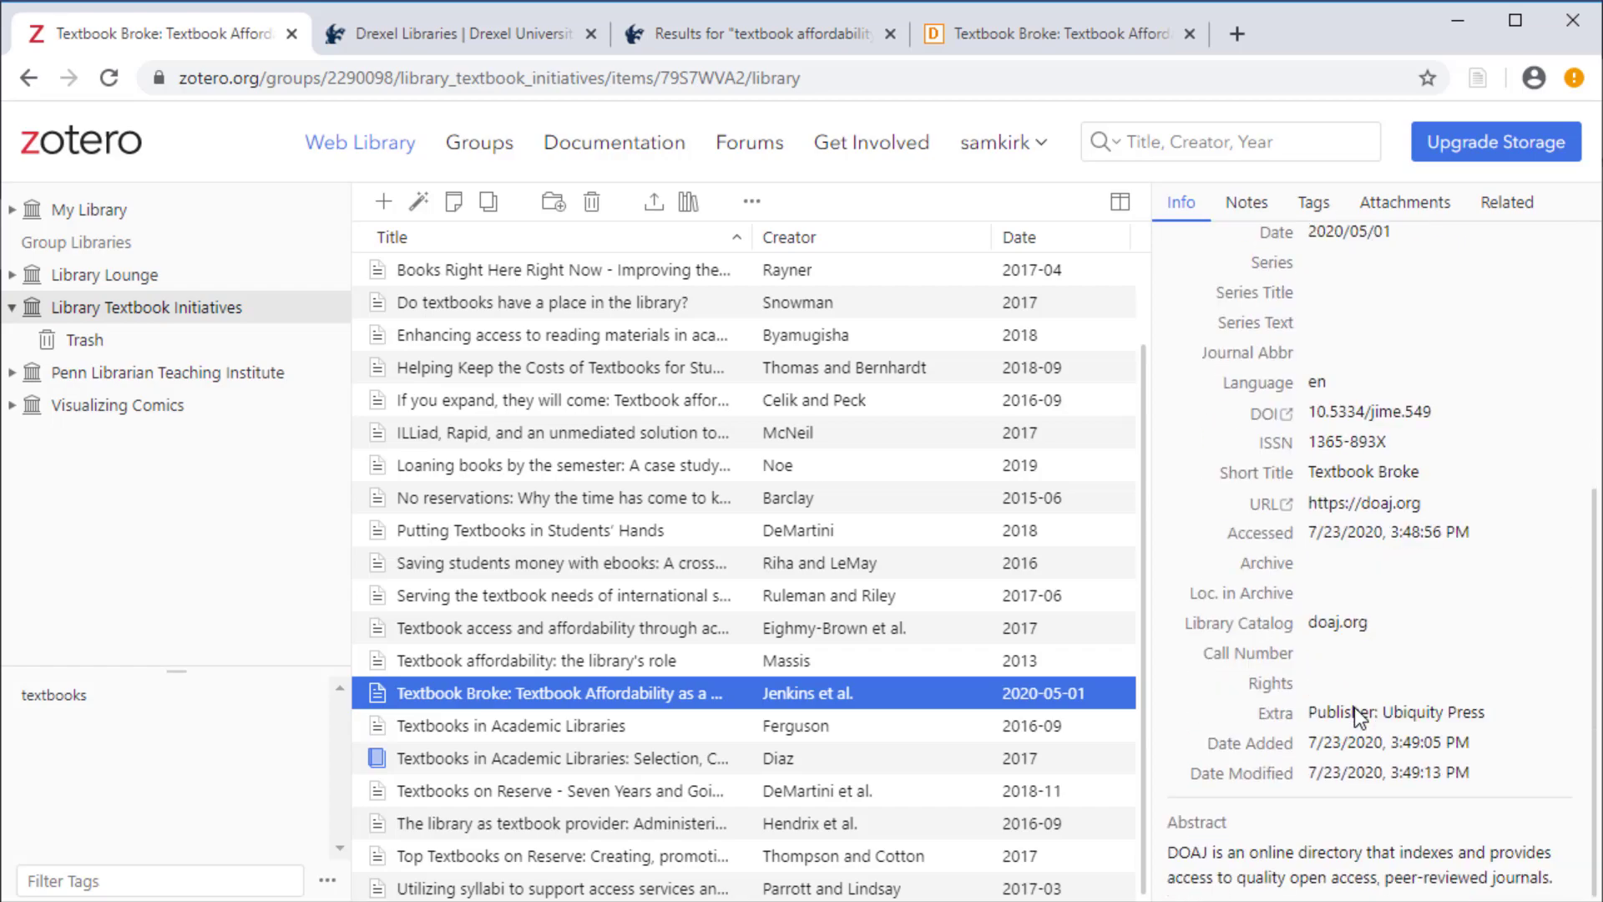
pyautogui.click(1270, 207)
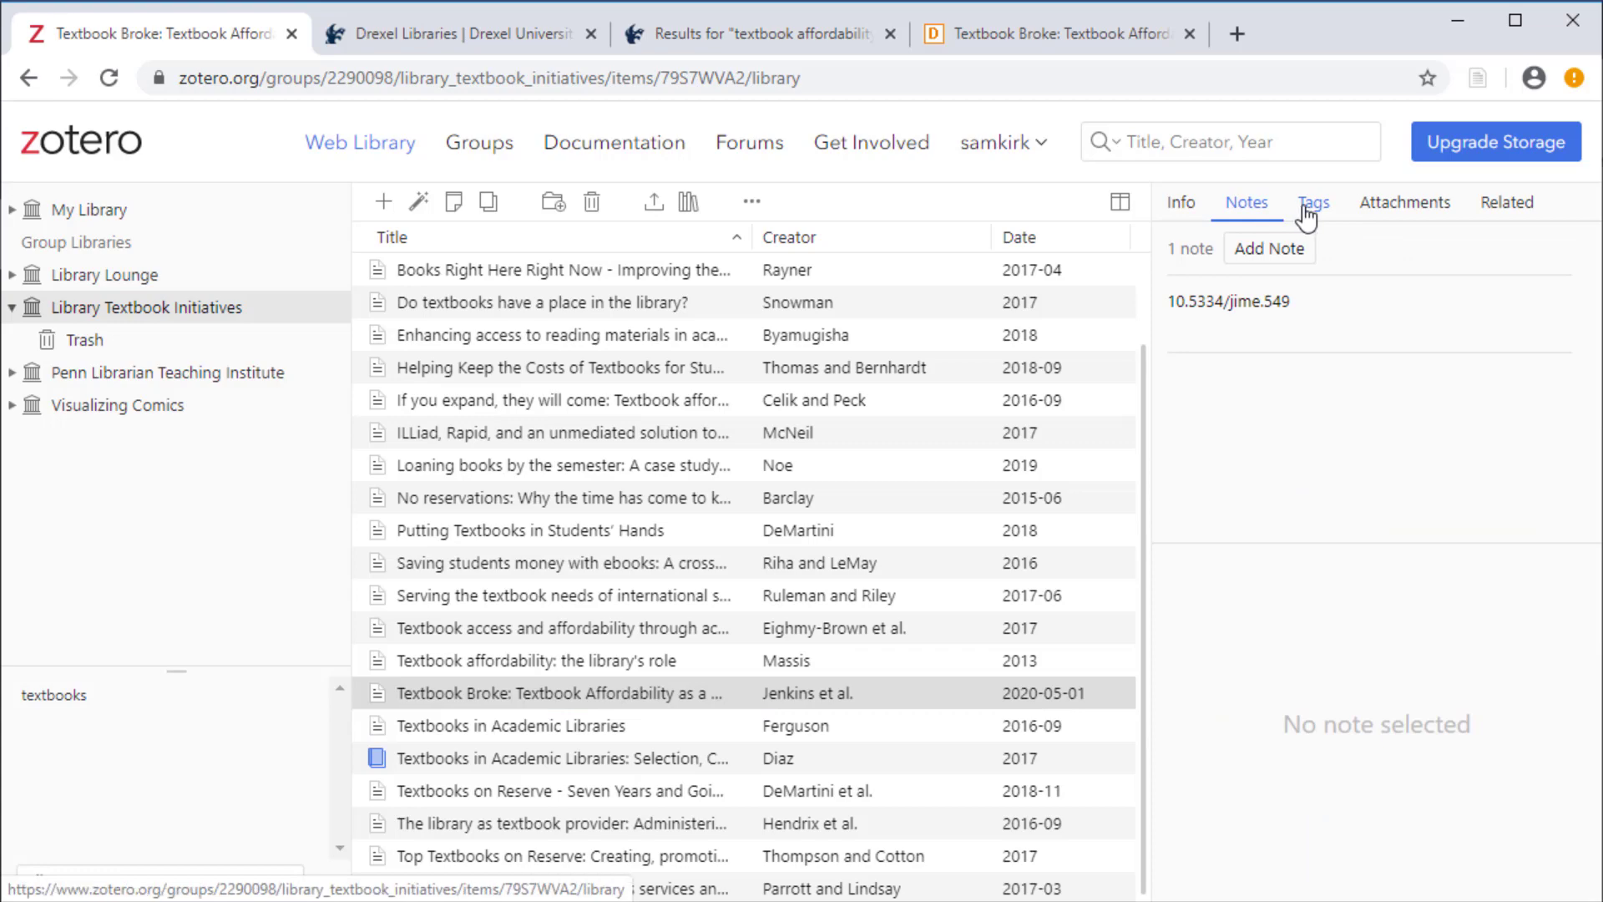
pyautogui.click(1304, 212)
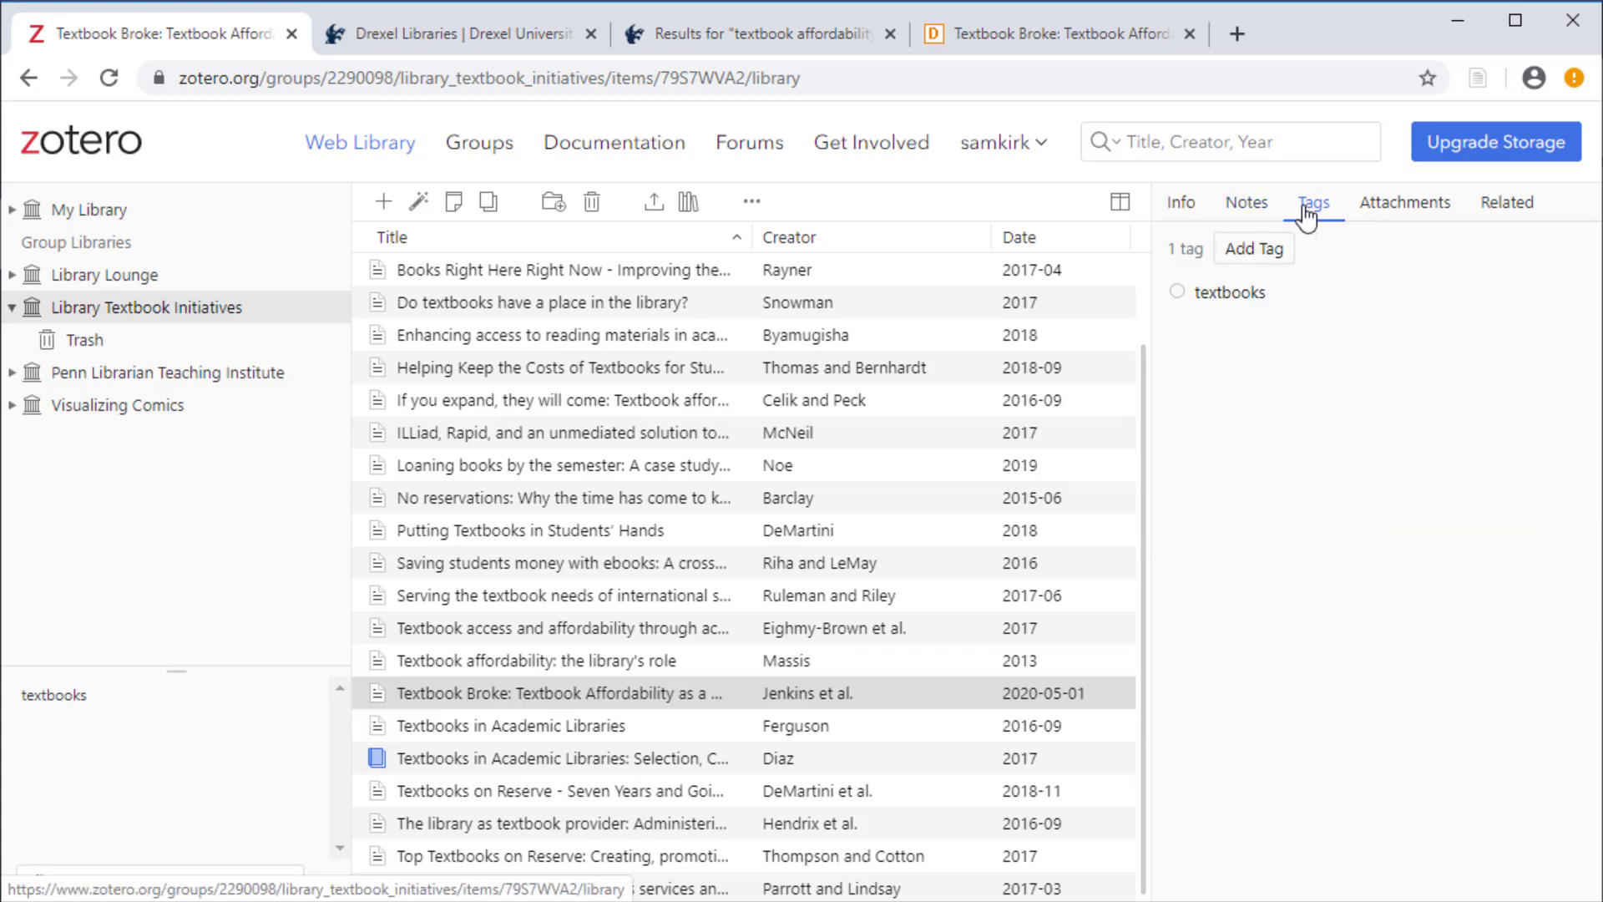
# Inspect Textbook Broke's Full Text and Snapshot attachments, then go back to the DOAJ page.
pyautogui.click(1402, 202)
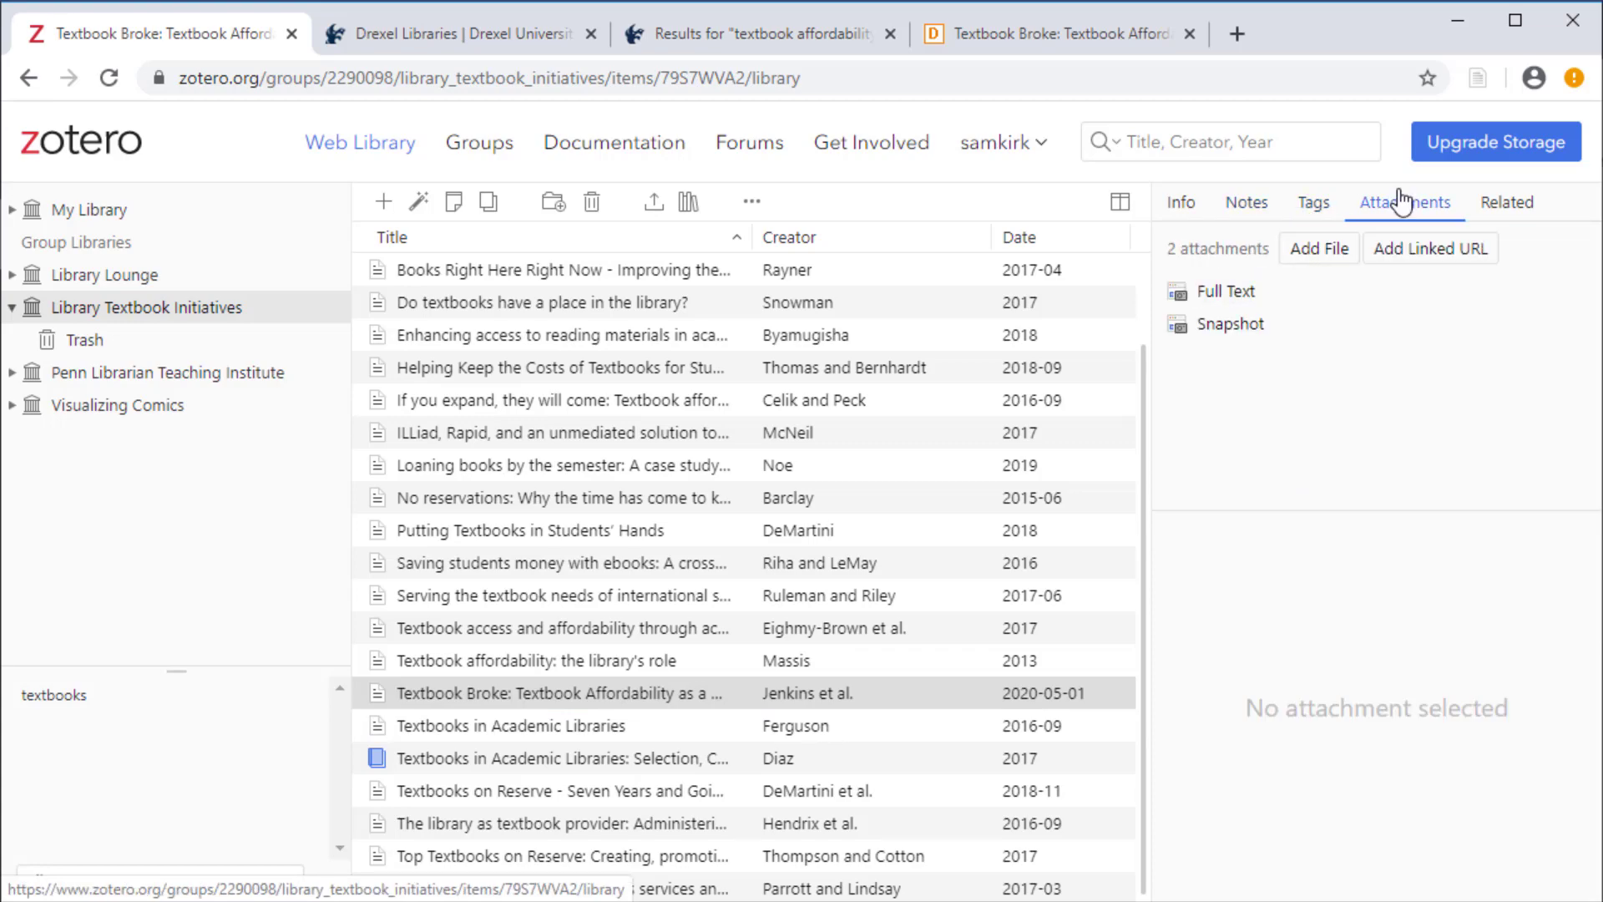
pyautogui.click(1240, 297)
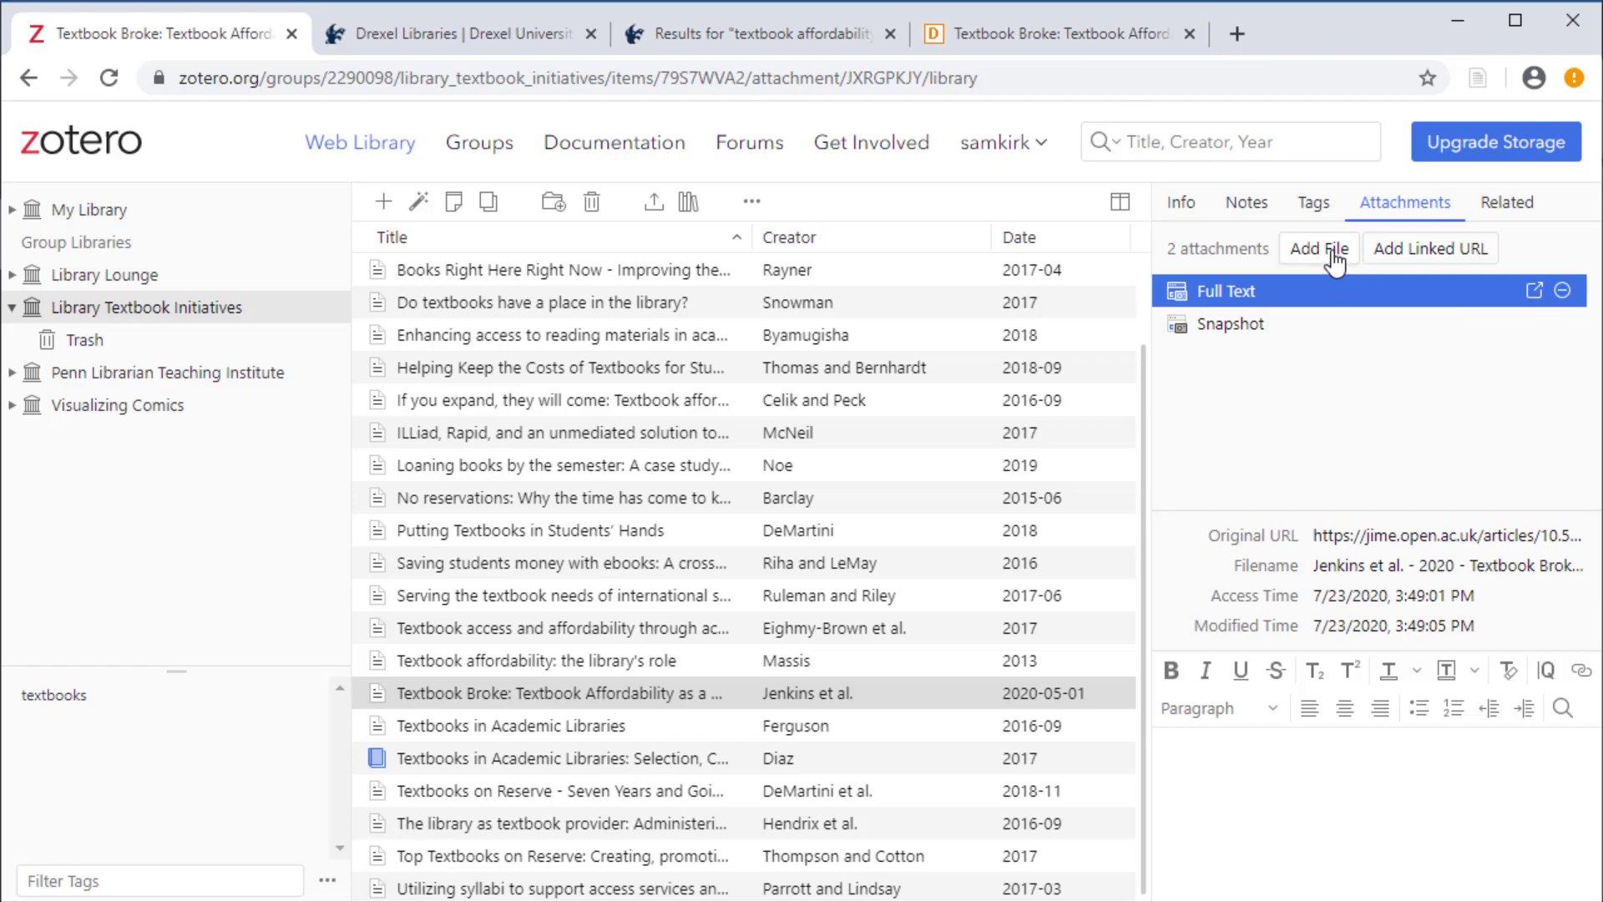
pyautogui.click(1244, 326)
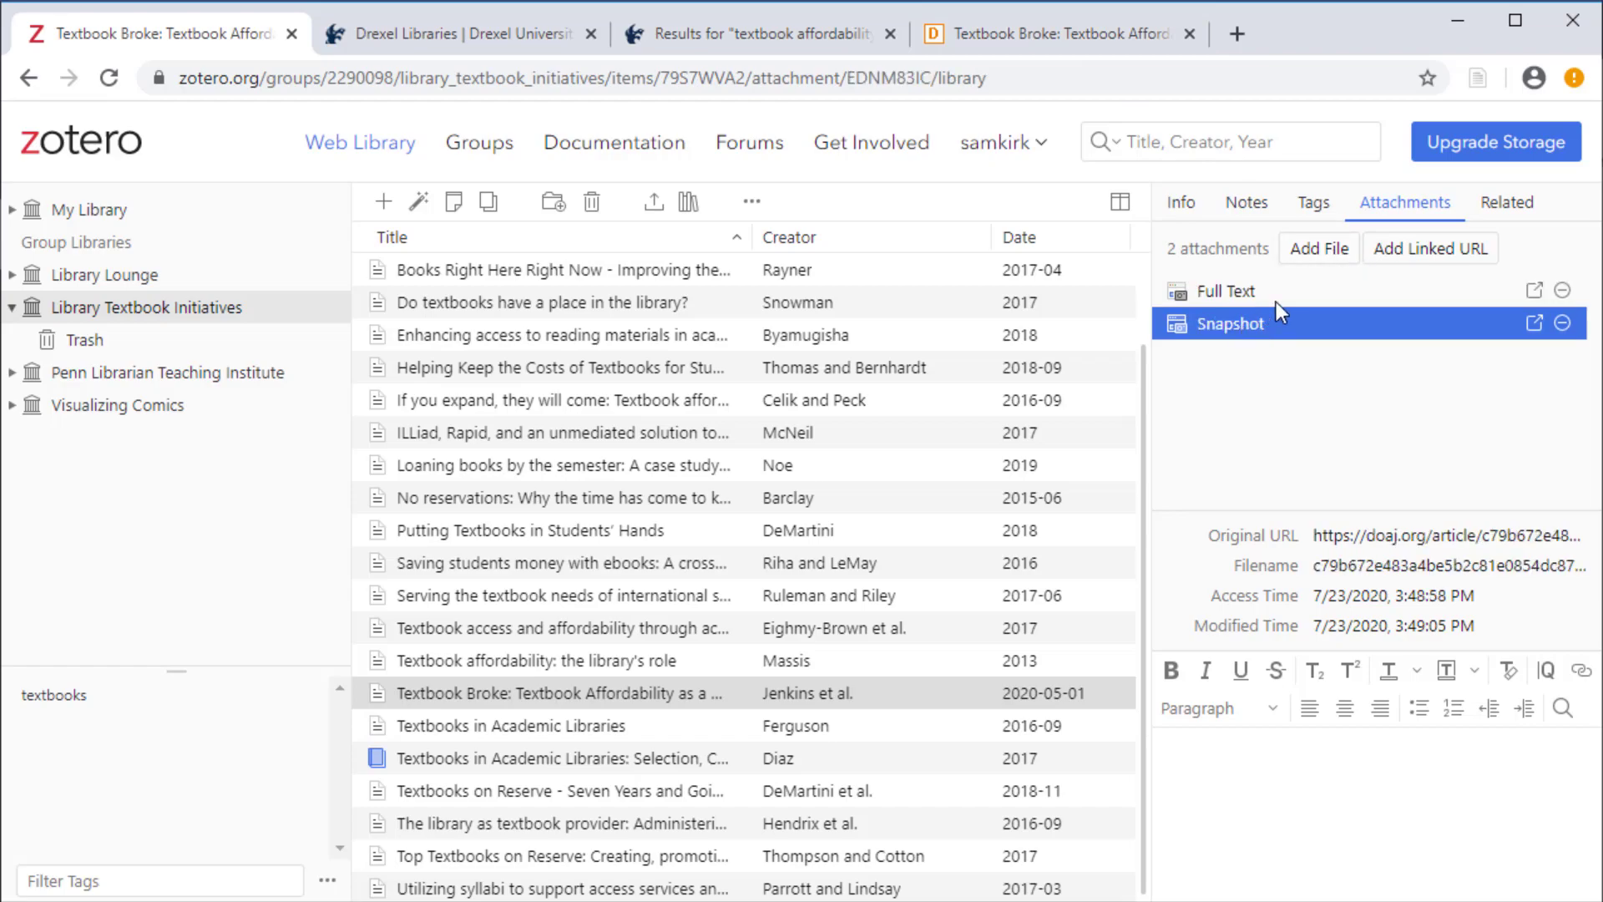
pyautogui.click(1276, 302)
pyautogui.click(1048, 50)
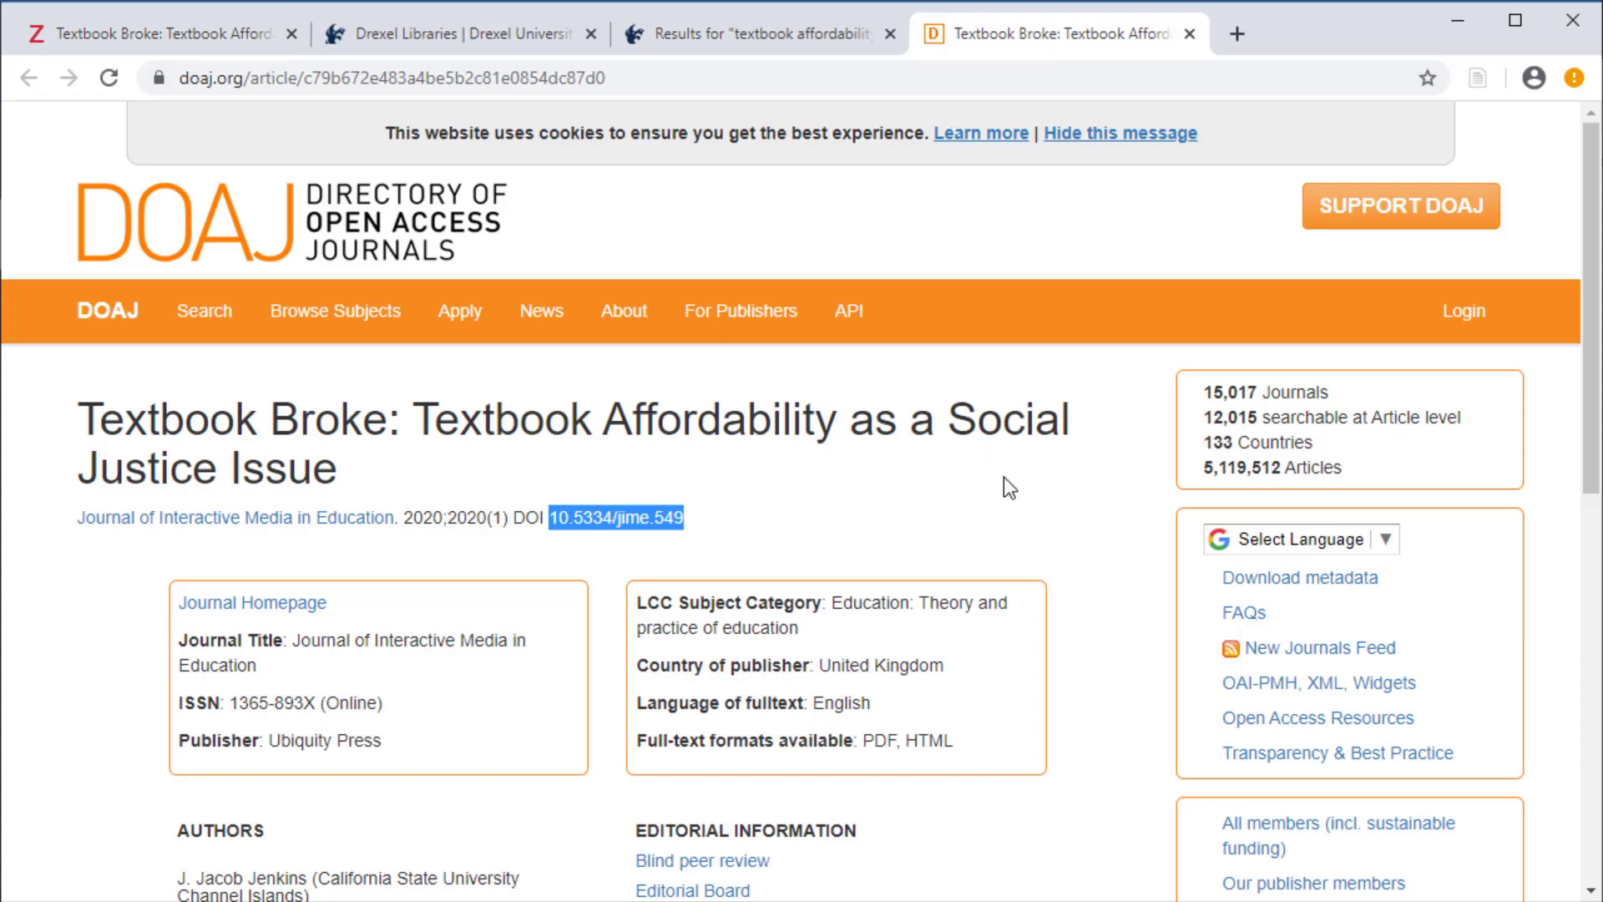
# Download the article as PDF (EN) from its Journal of Interactive Media in Education page.
pyautogui.scroll(-2, 1004, 477)
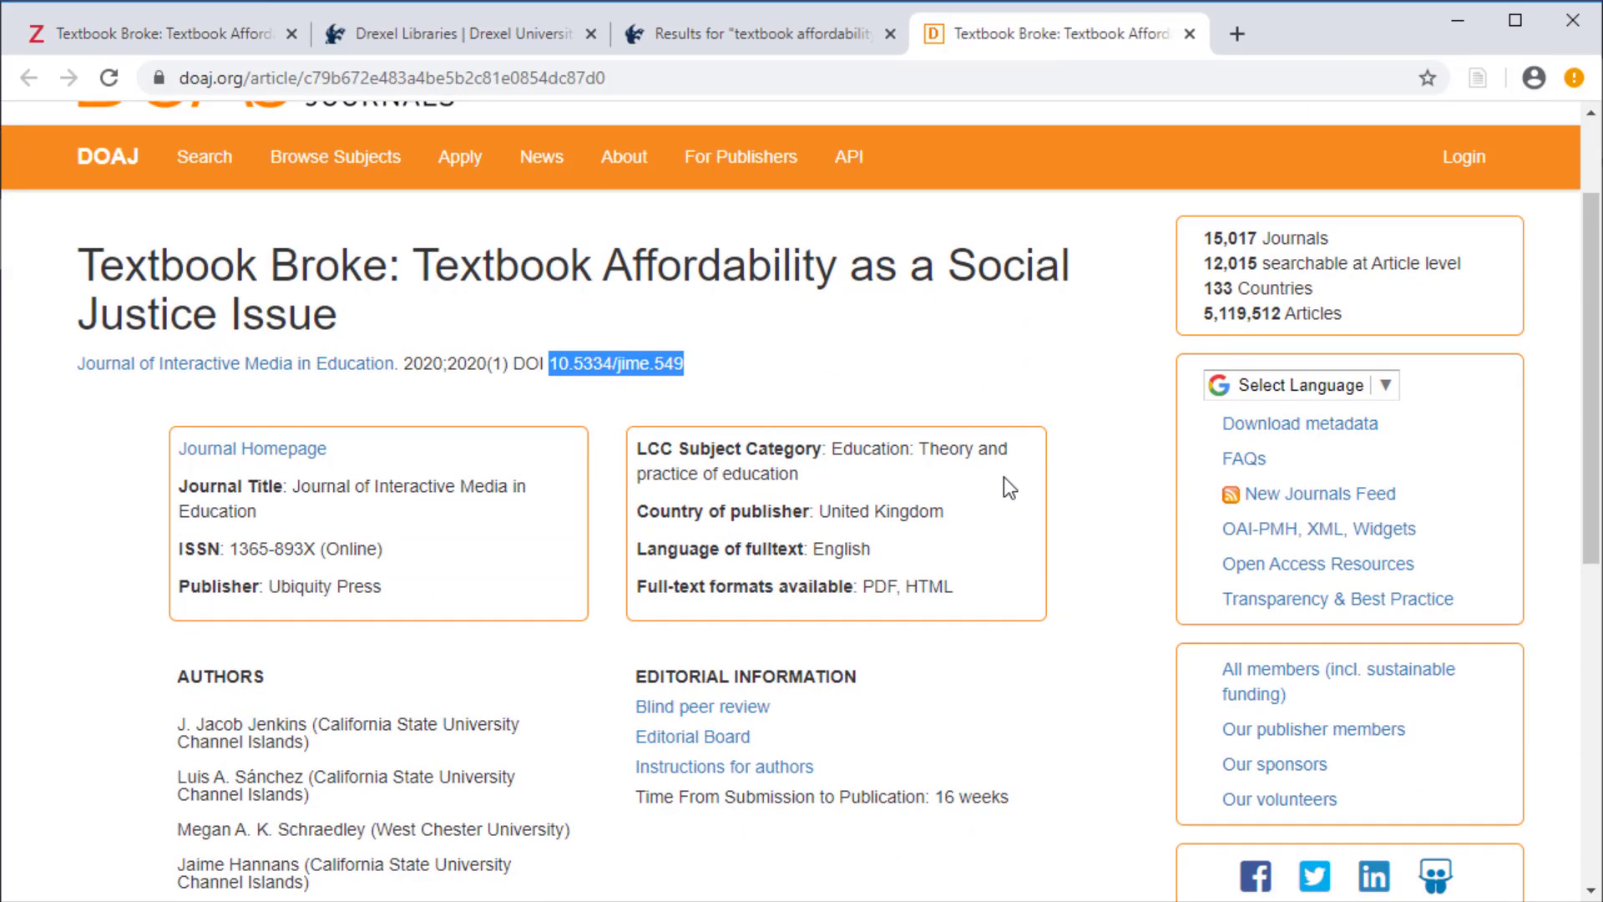
pyautogui.scroll(-6, 1004, 479)
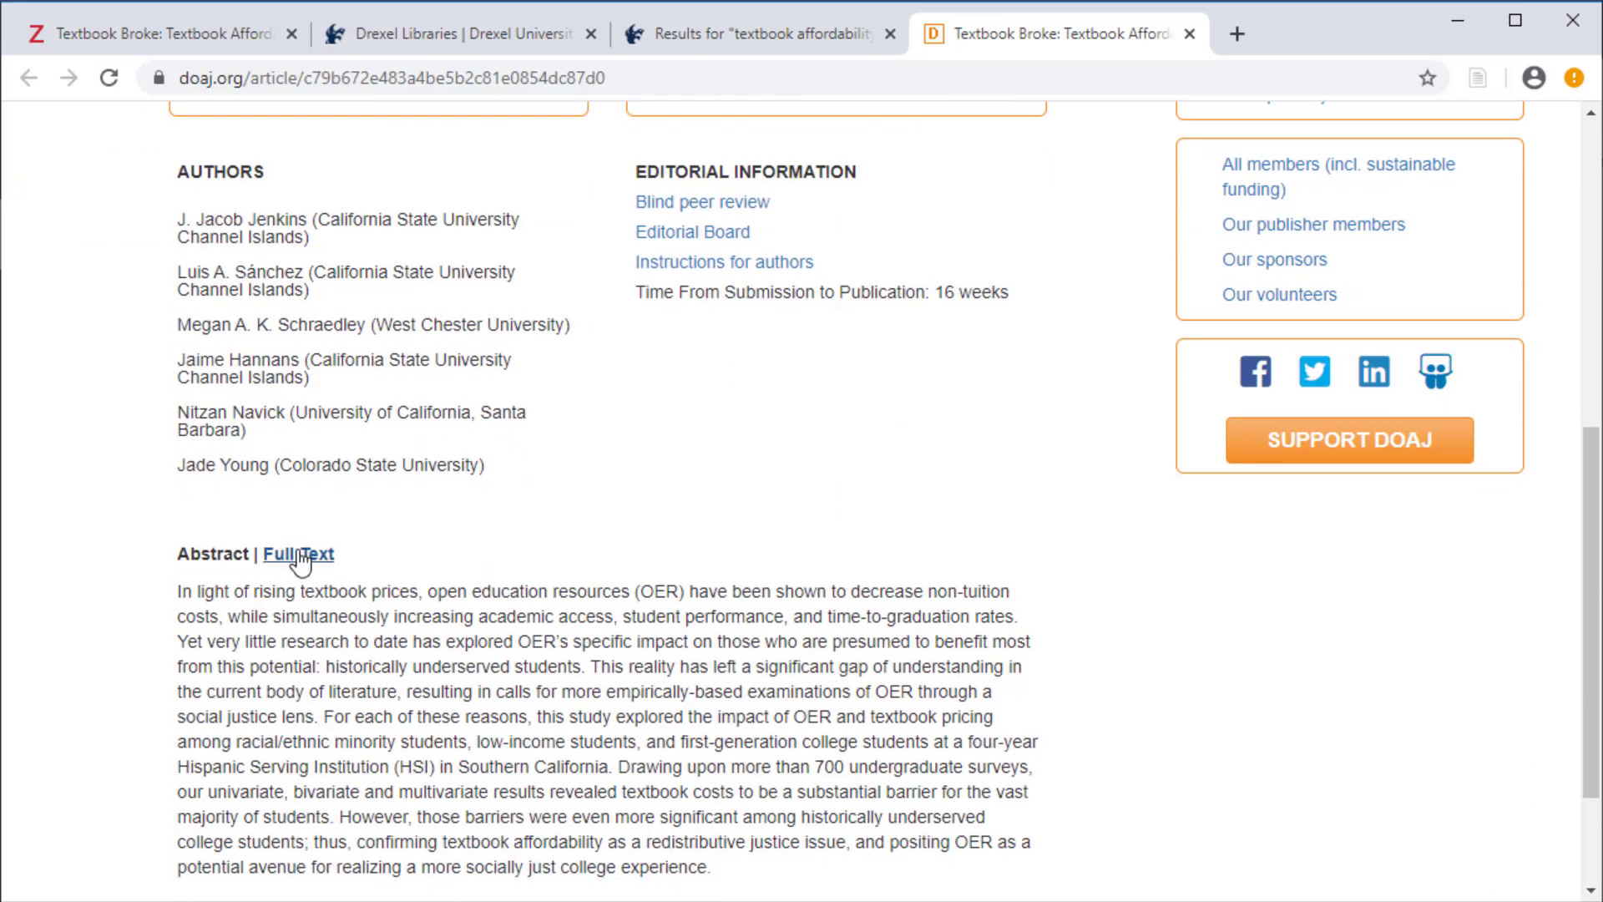
pyautogui.click(299, 555)
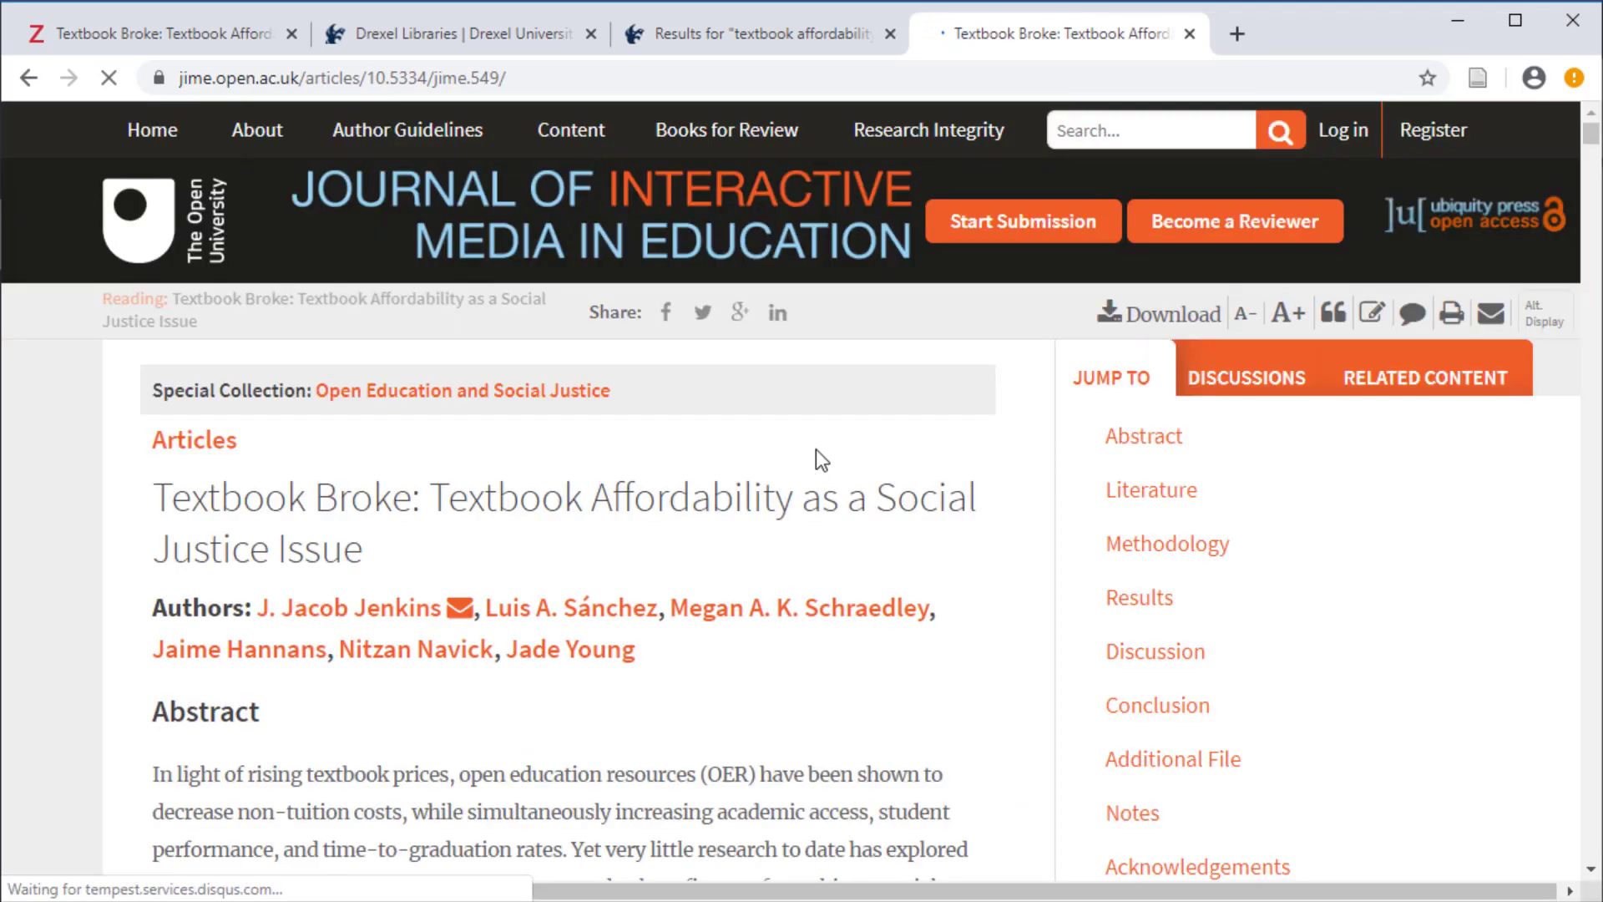
pyautogui.click(1151, 317)
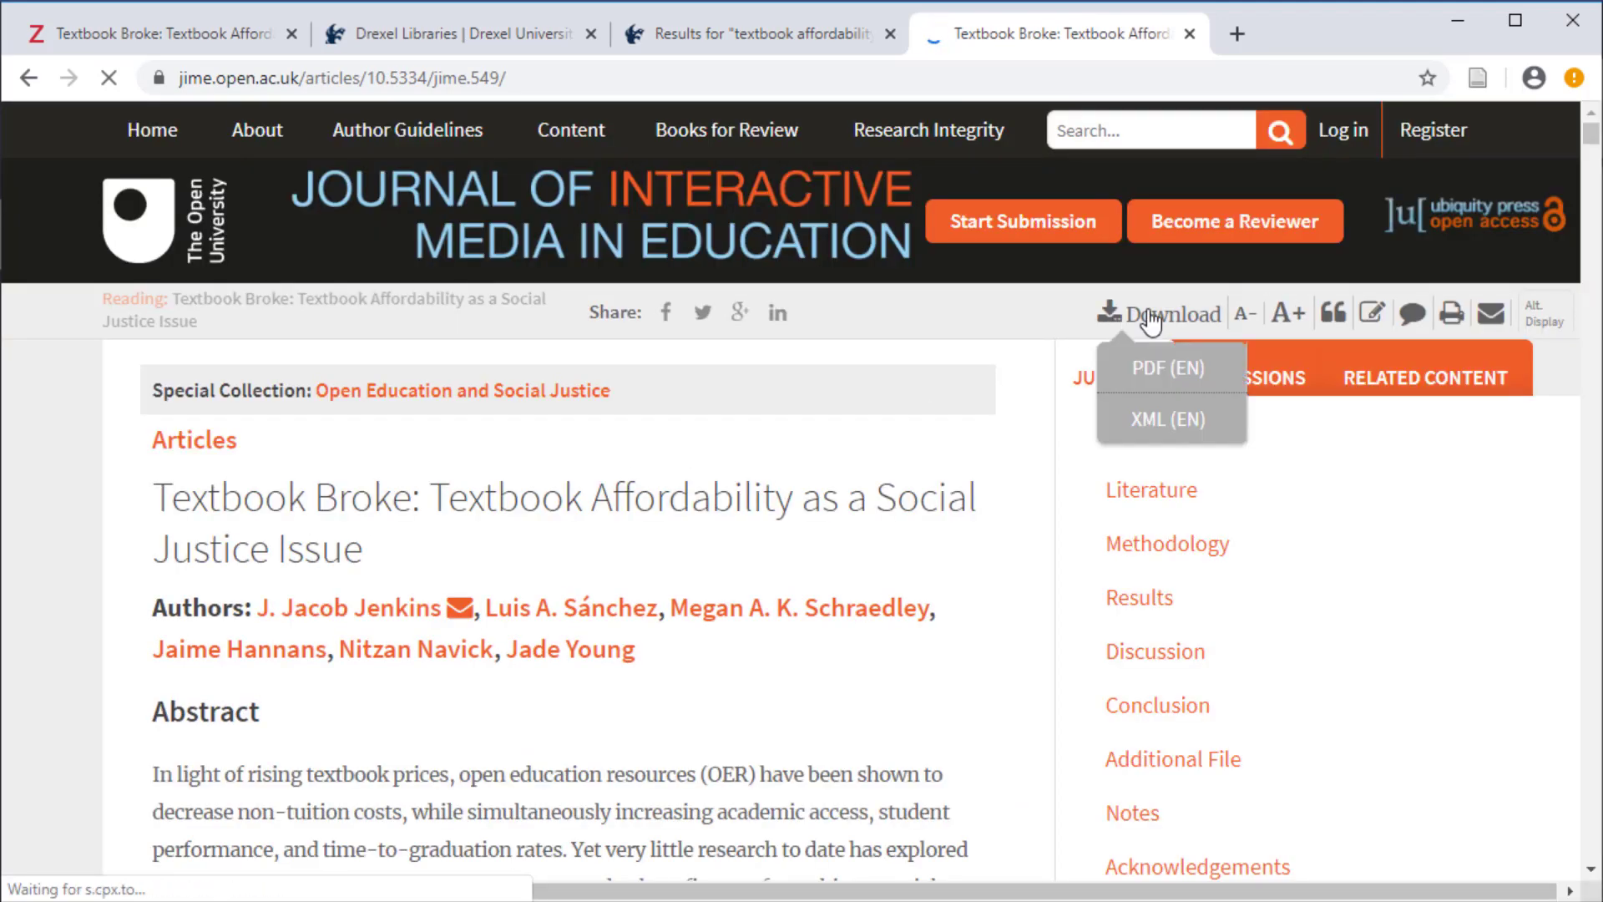
pyautogui.click(1151, 366)
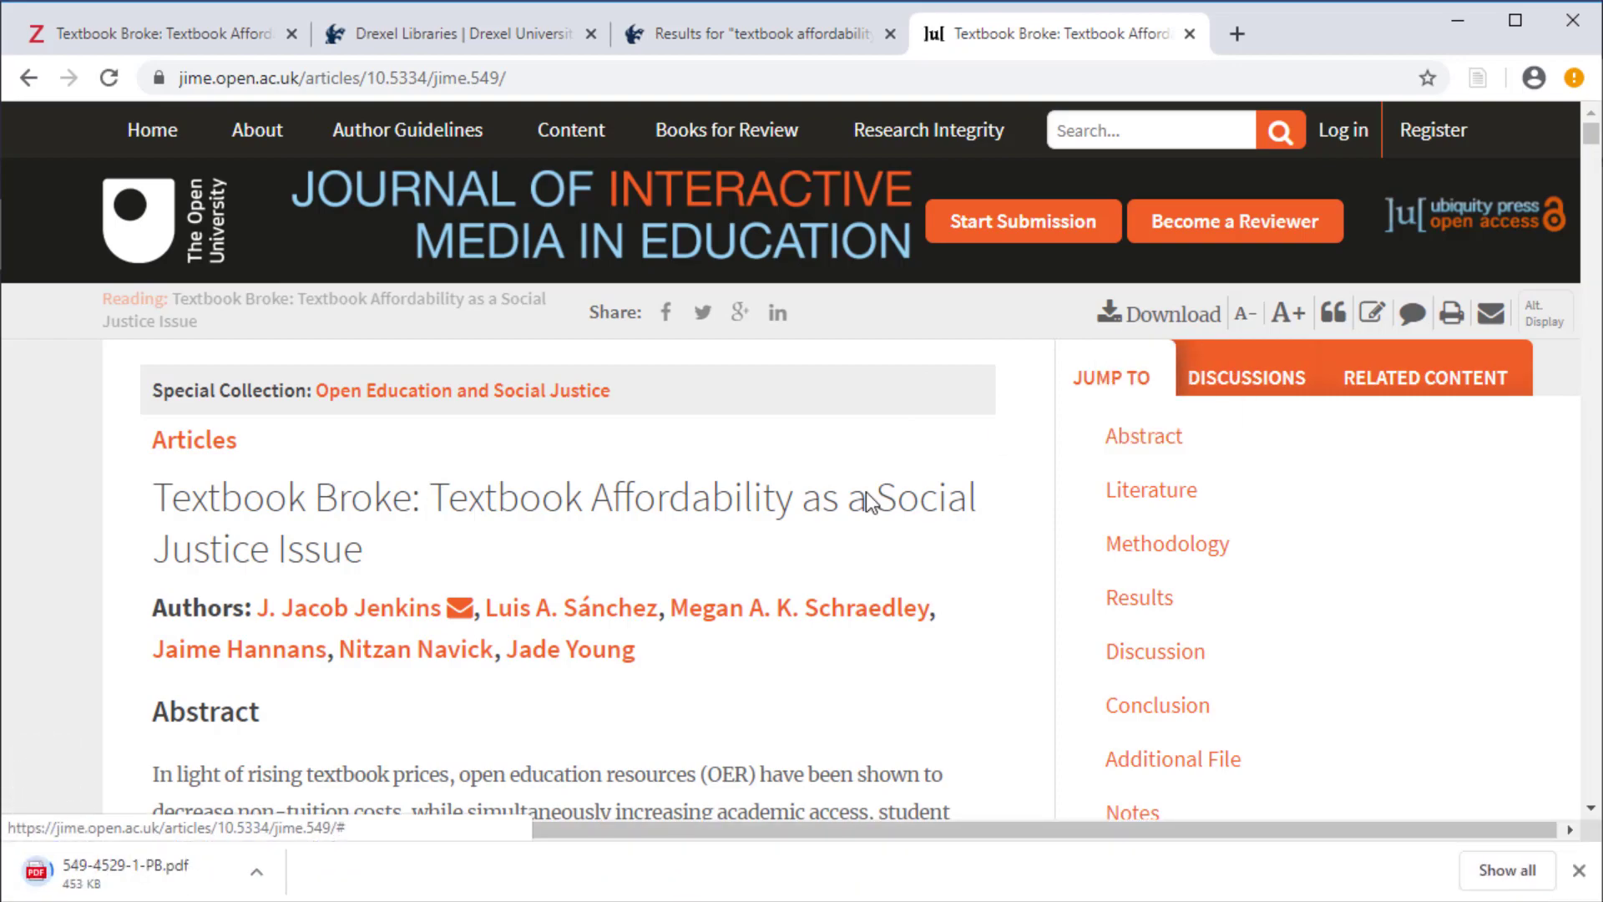
pyautogui.click(262, 877)
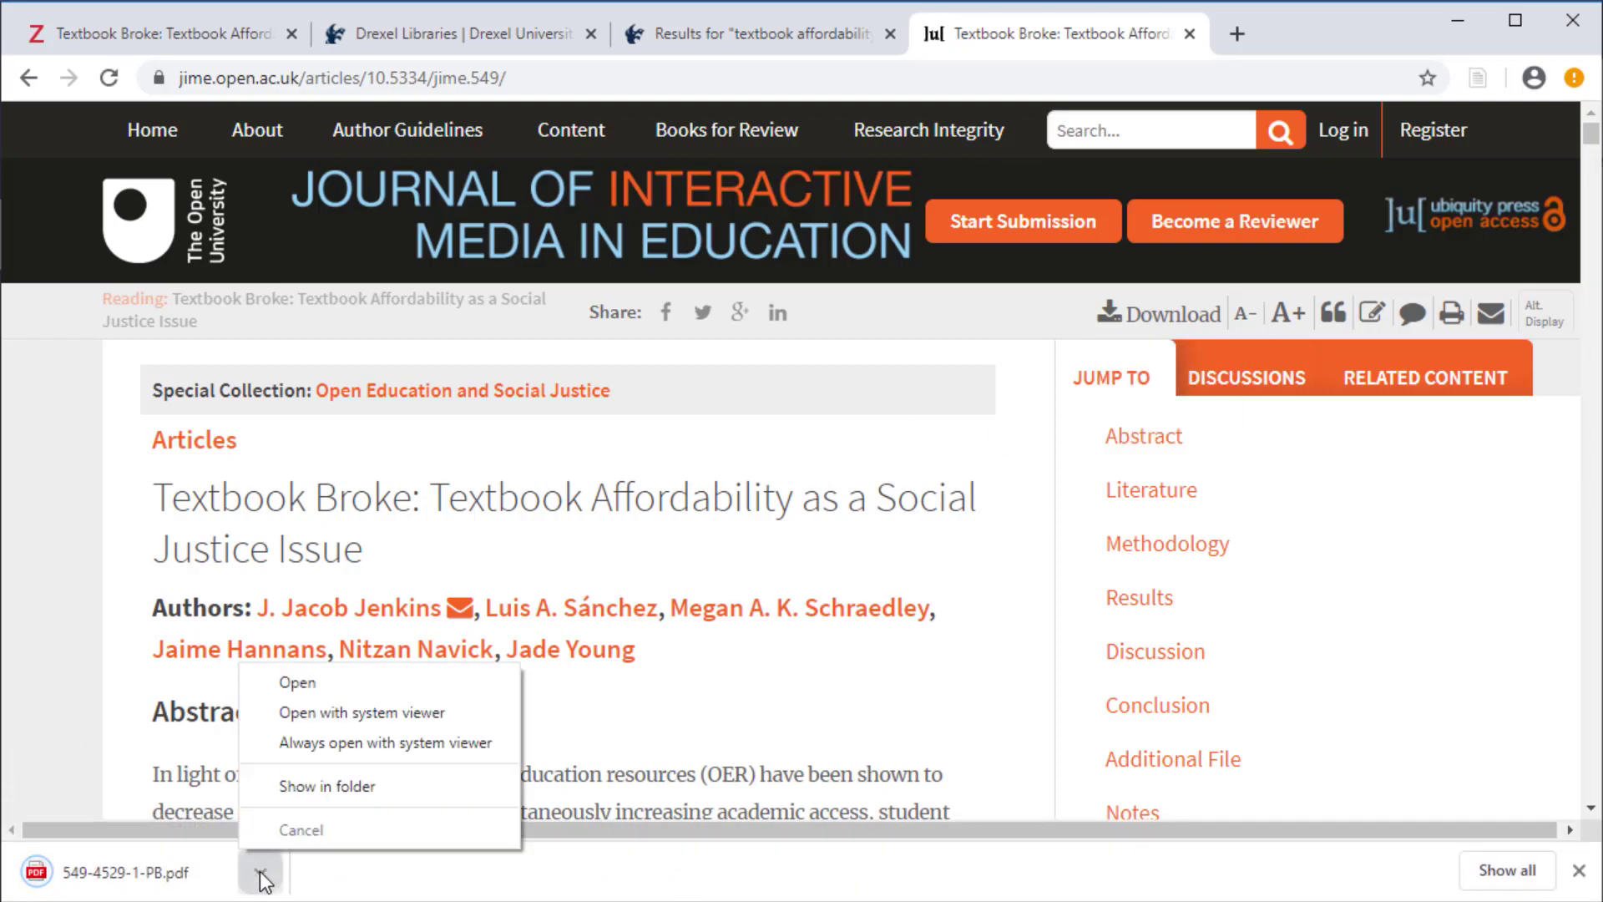
# Rename the downloaded PDF to textbook-broke in Downloads and return to the Zotero web library.
pyautogui.click(367, 778)
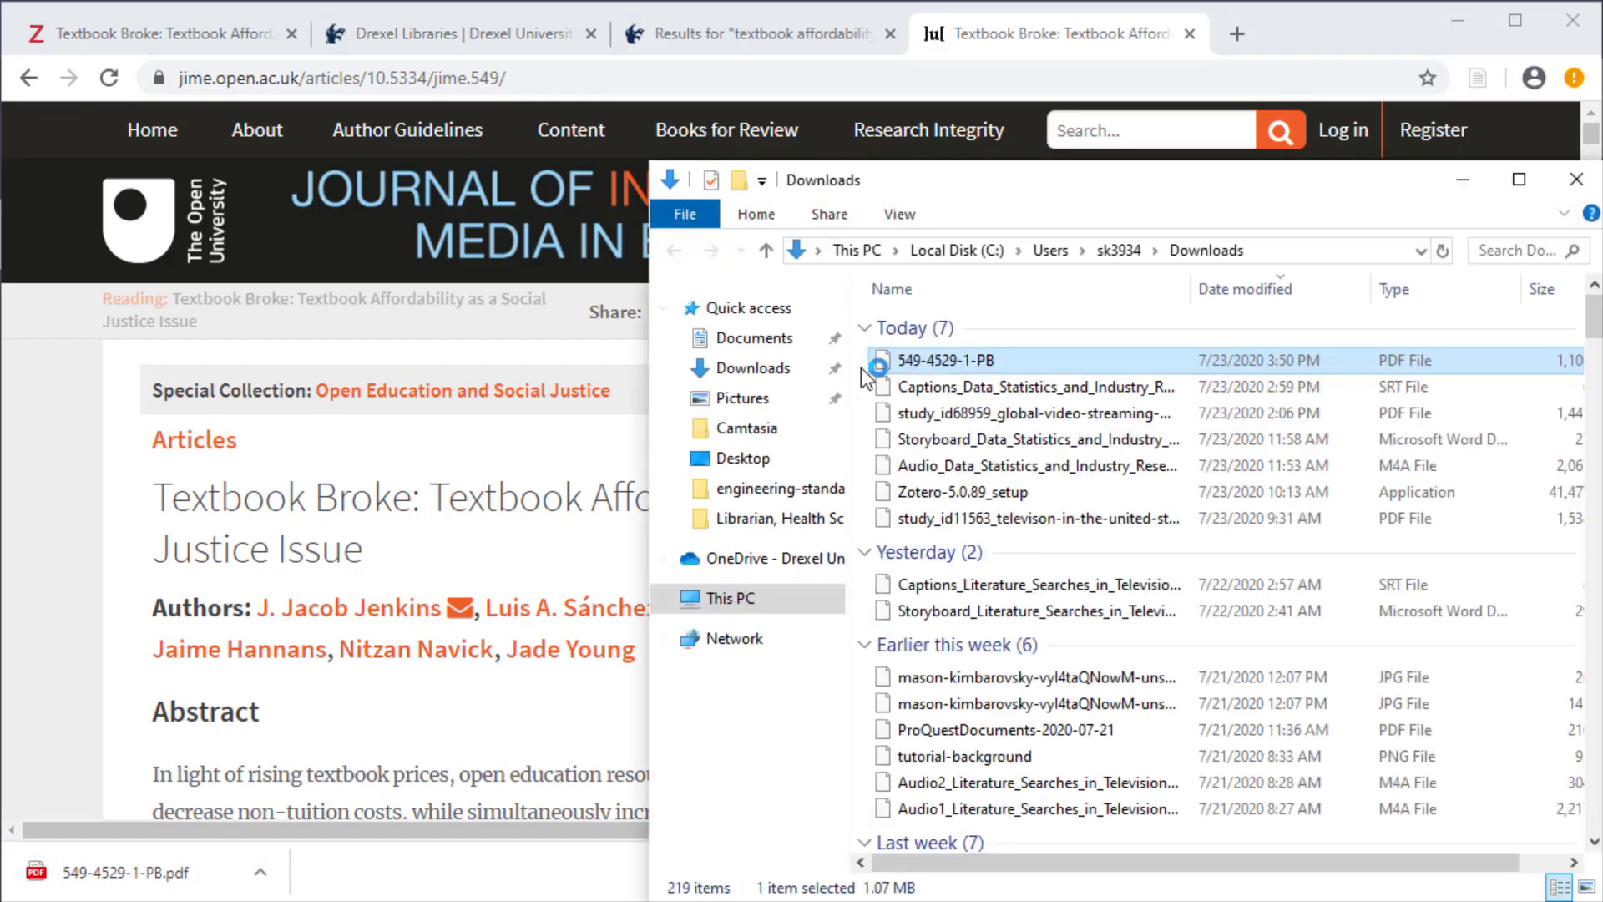
pyautogui.click(933, 362)
pyautogui.write('te')
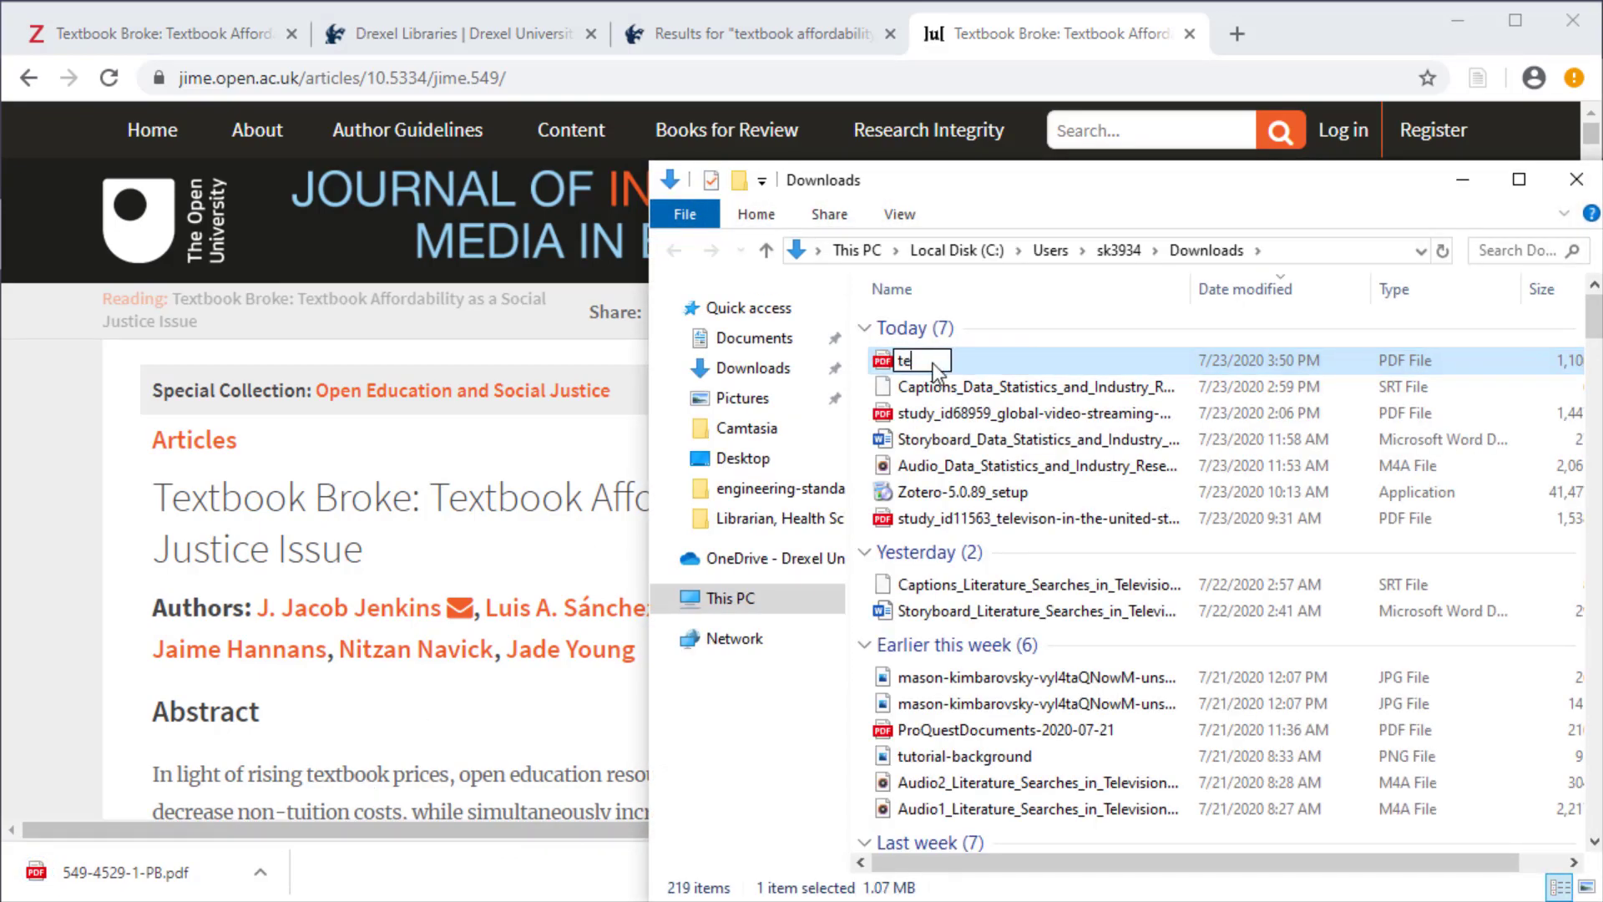
pyautogui.write('xtbook-broke')
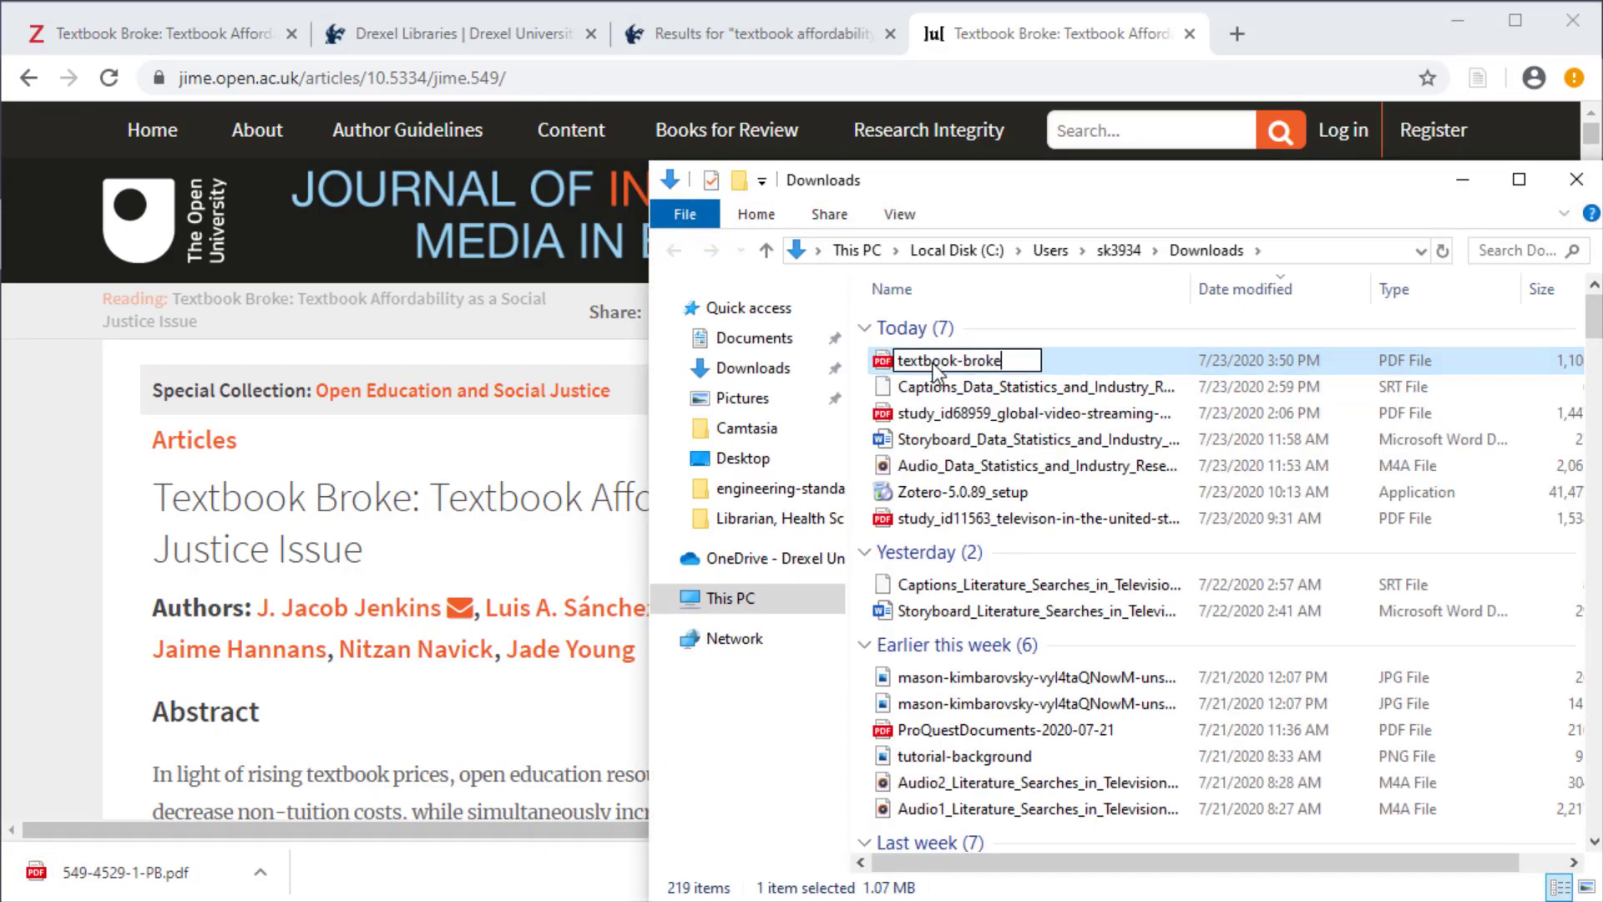
pyautogui.press('Return')
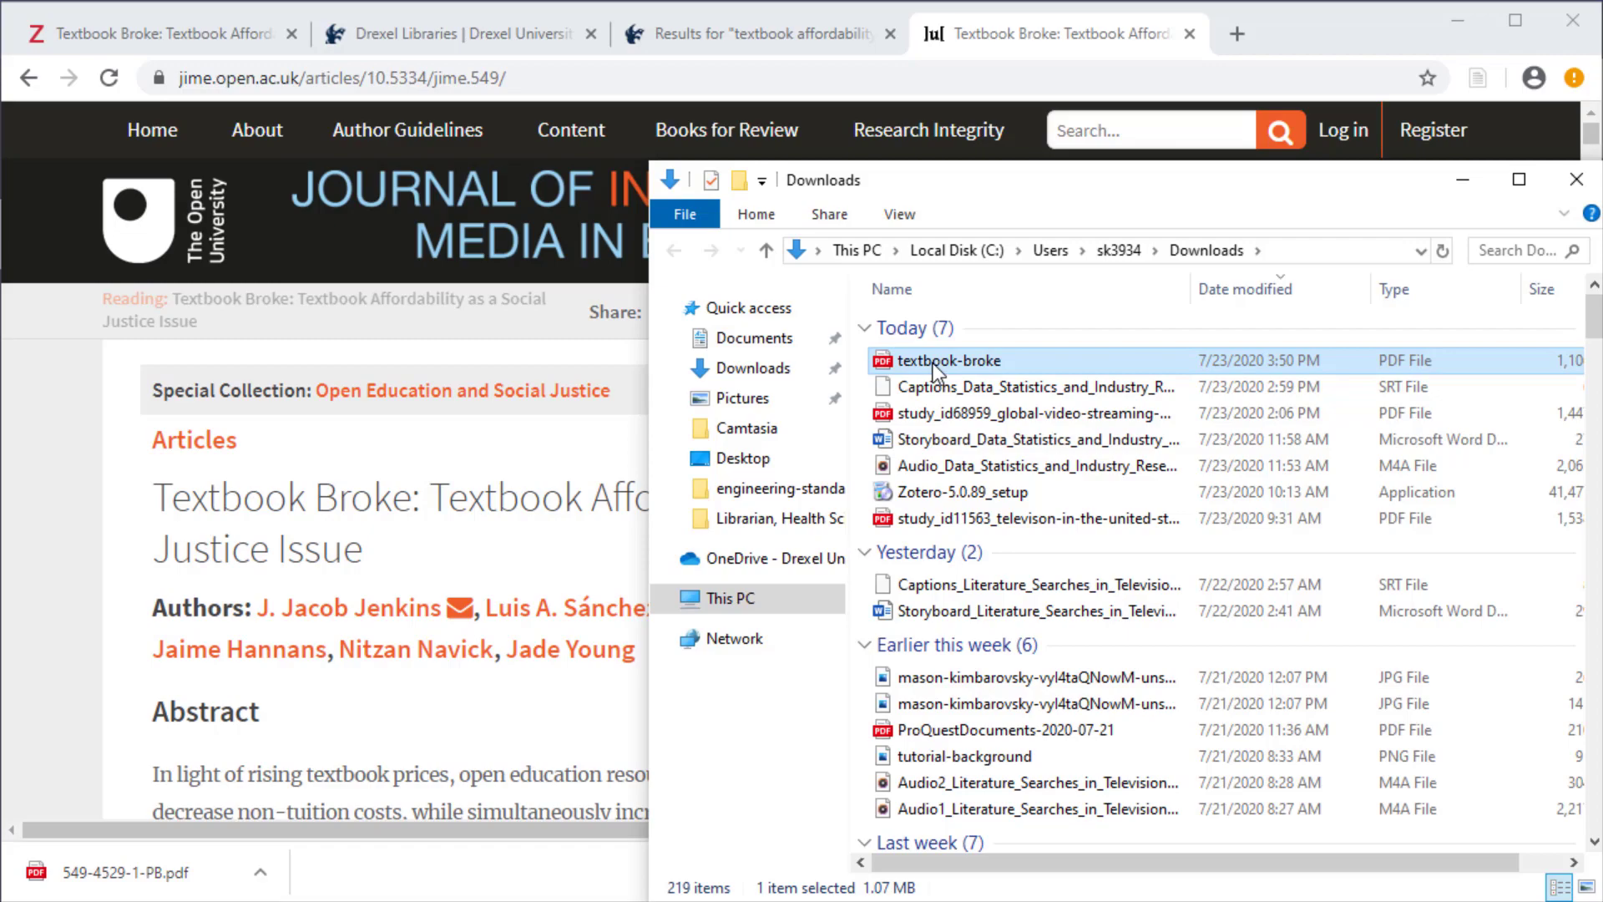
pyautogui.click(1102, 44)
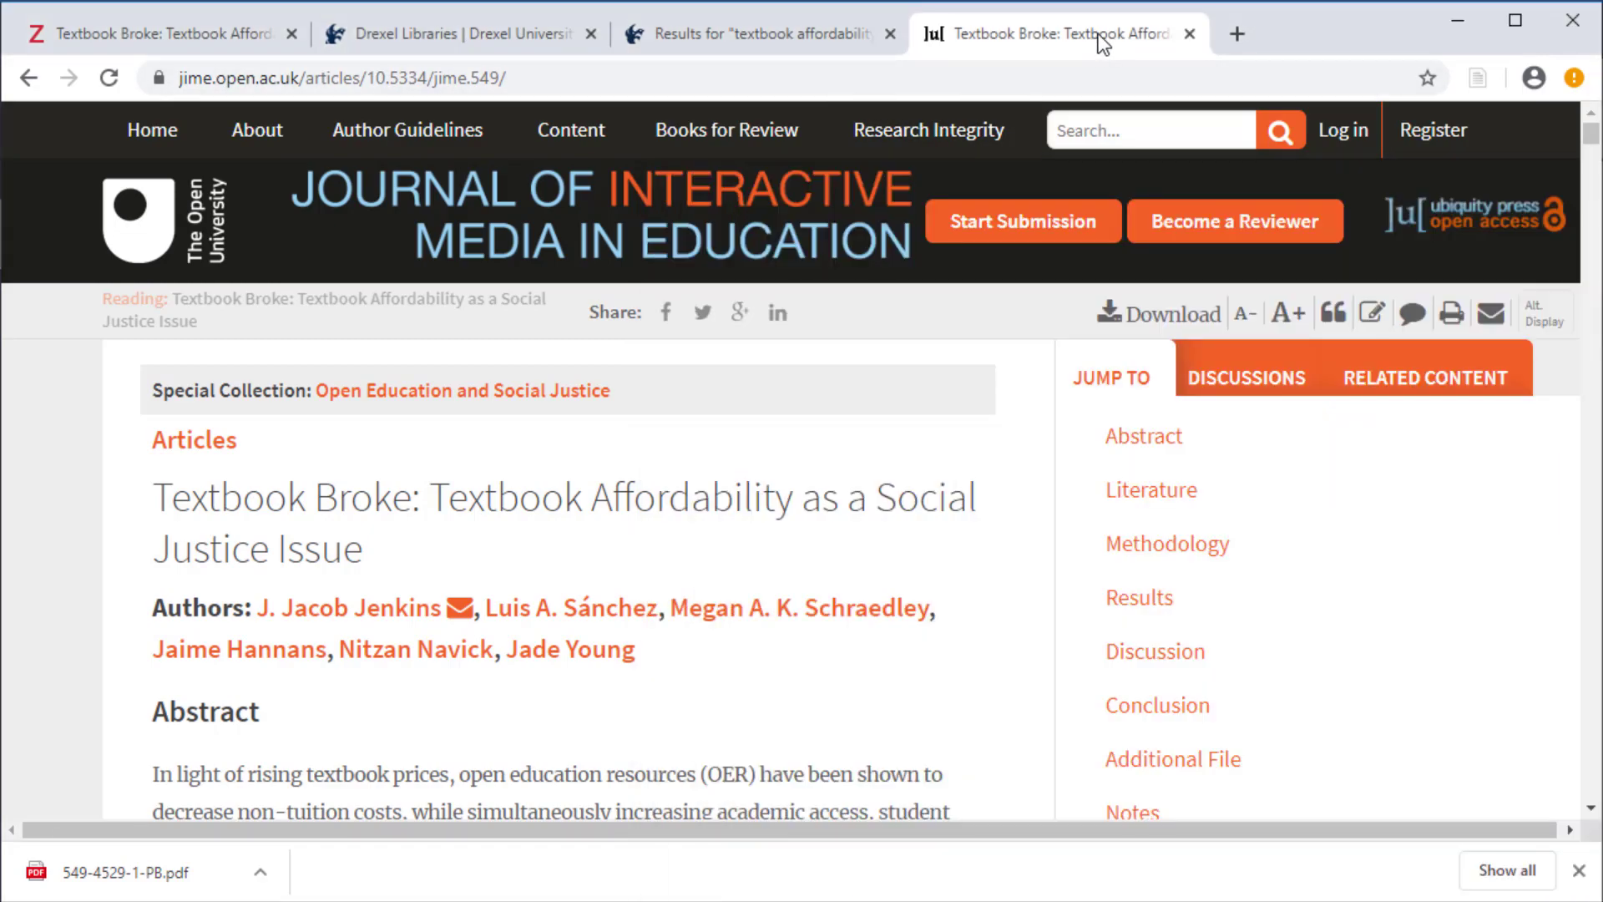
pyautogui.click(149, 21)
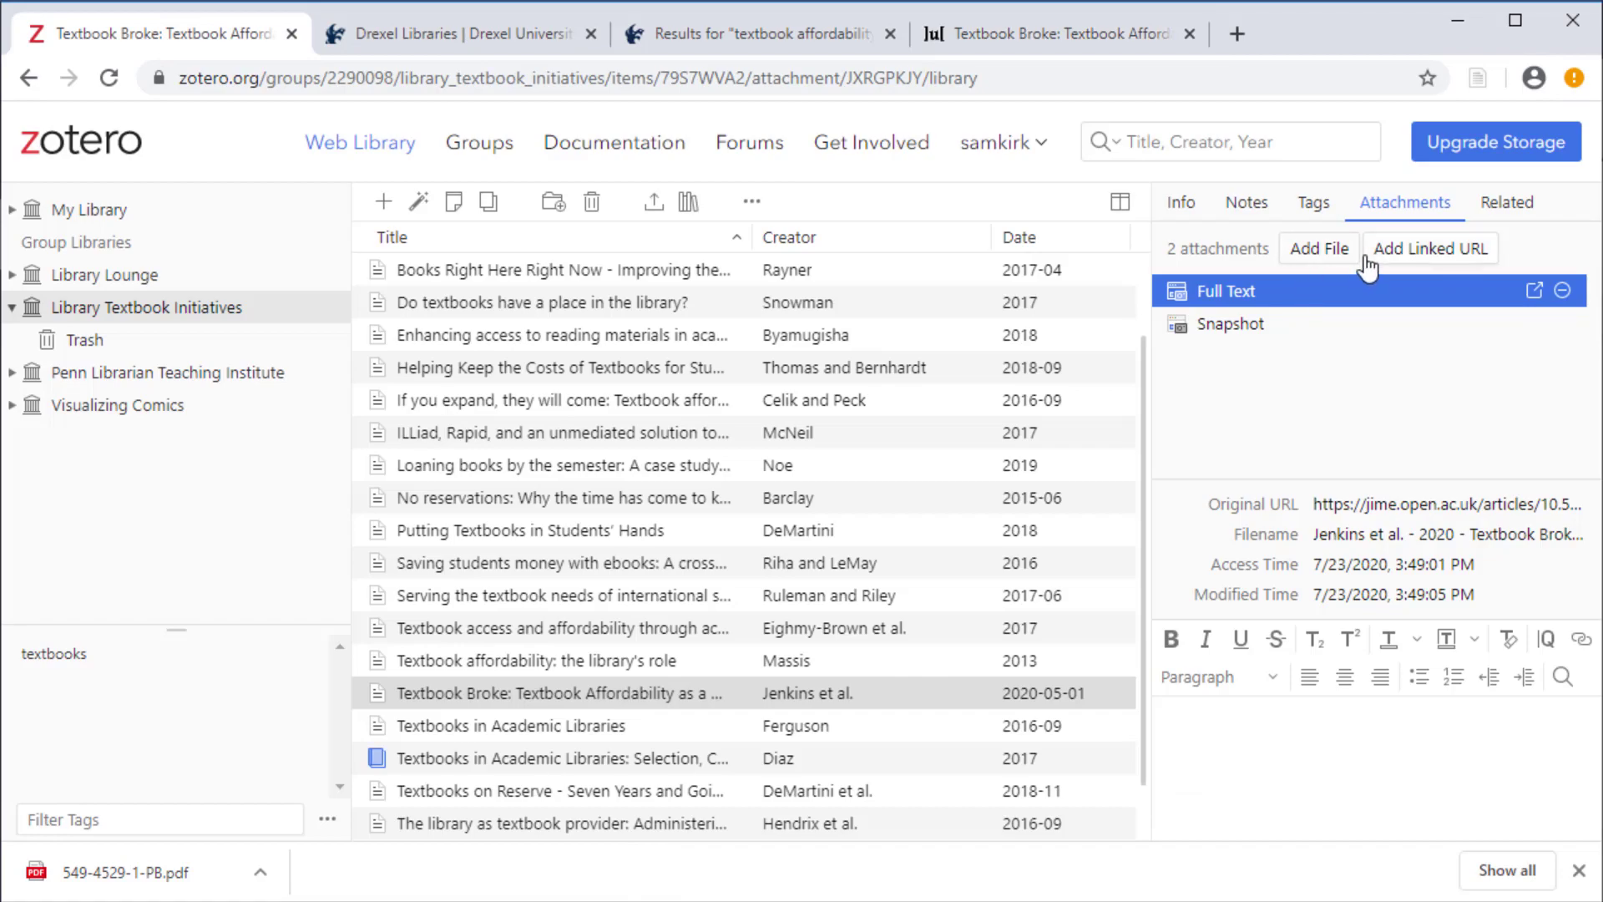
# Attach textbook-broke.pdf from Downloads to the Textbook Broke item.
pyautogui.click(1330, 260)
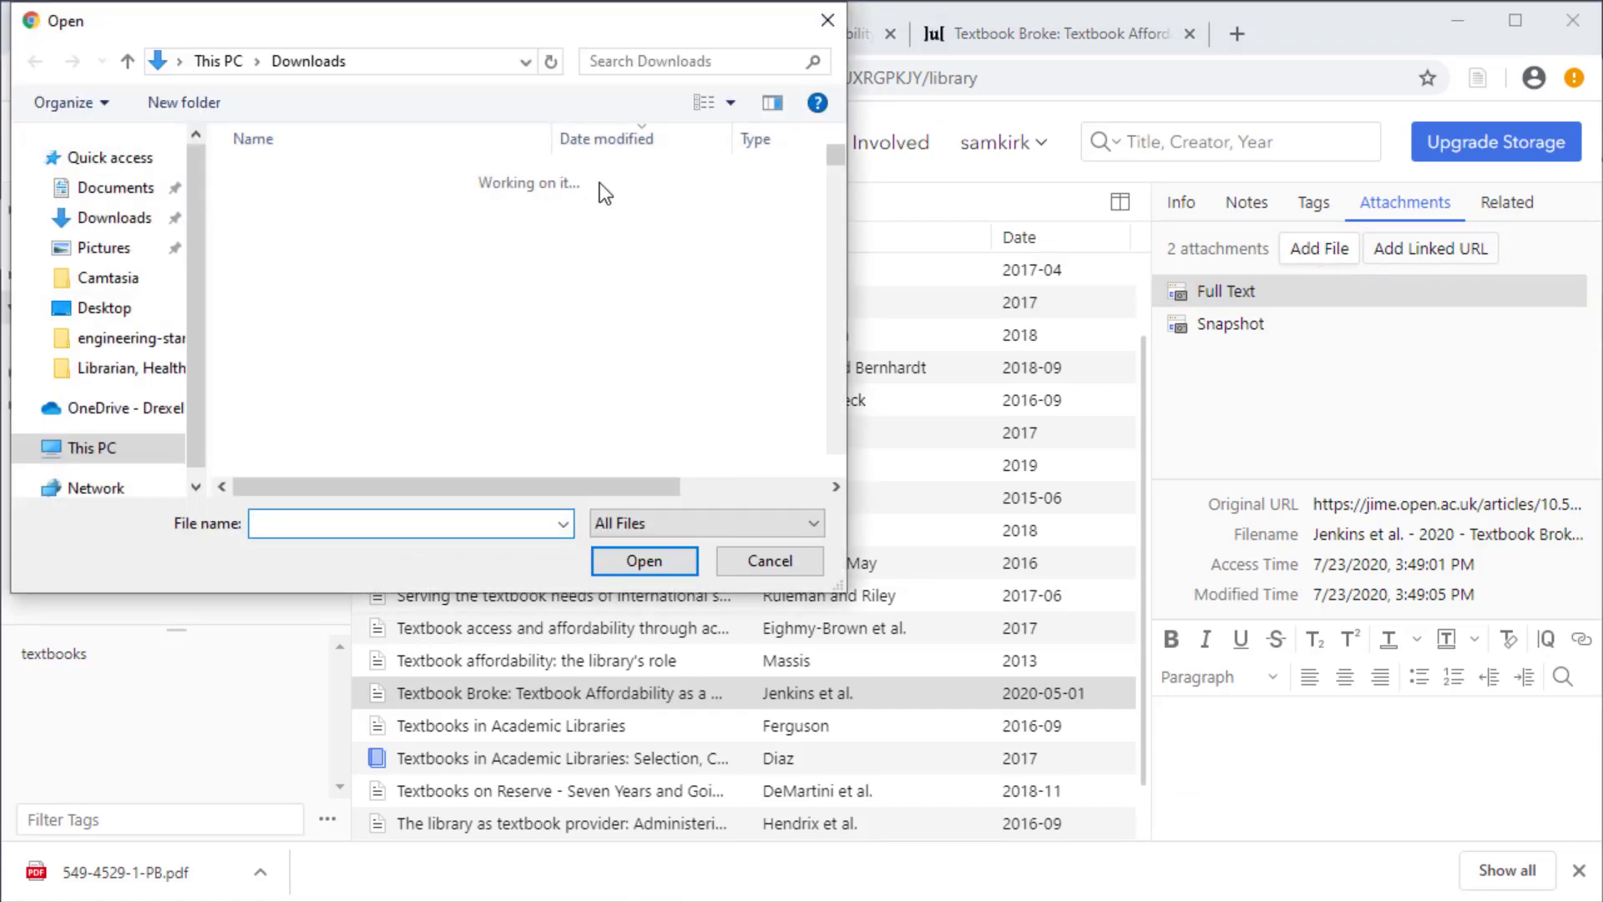
pyautogui.click(305, 211)
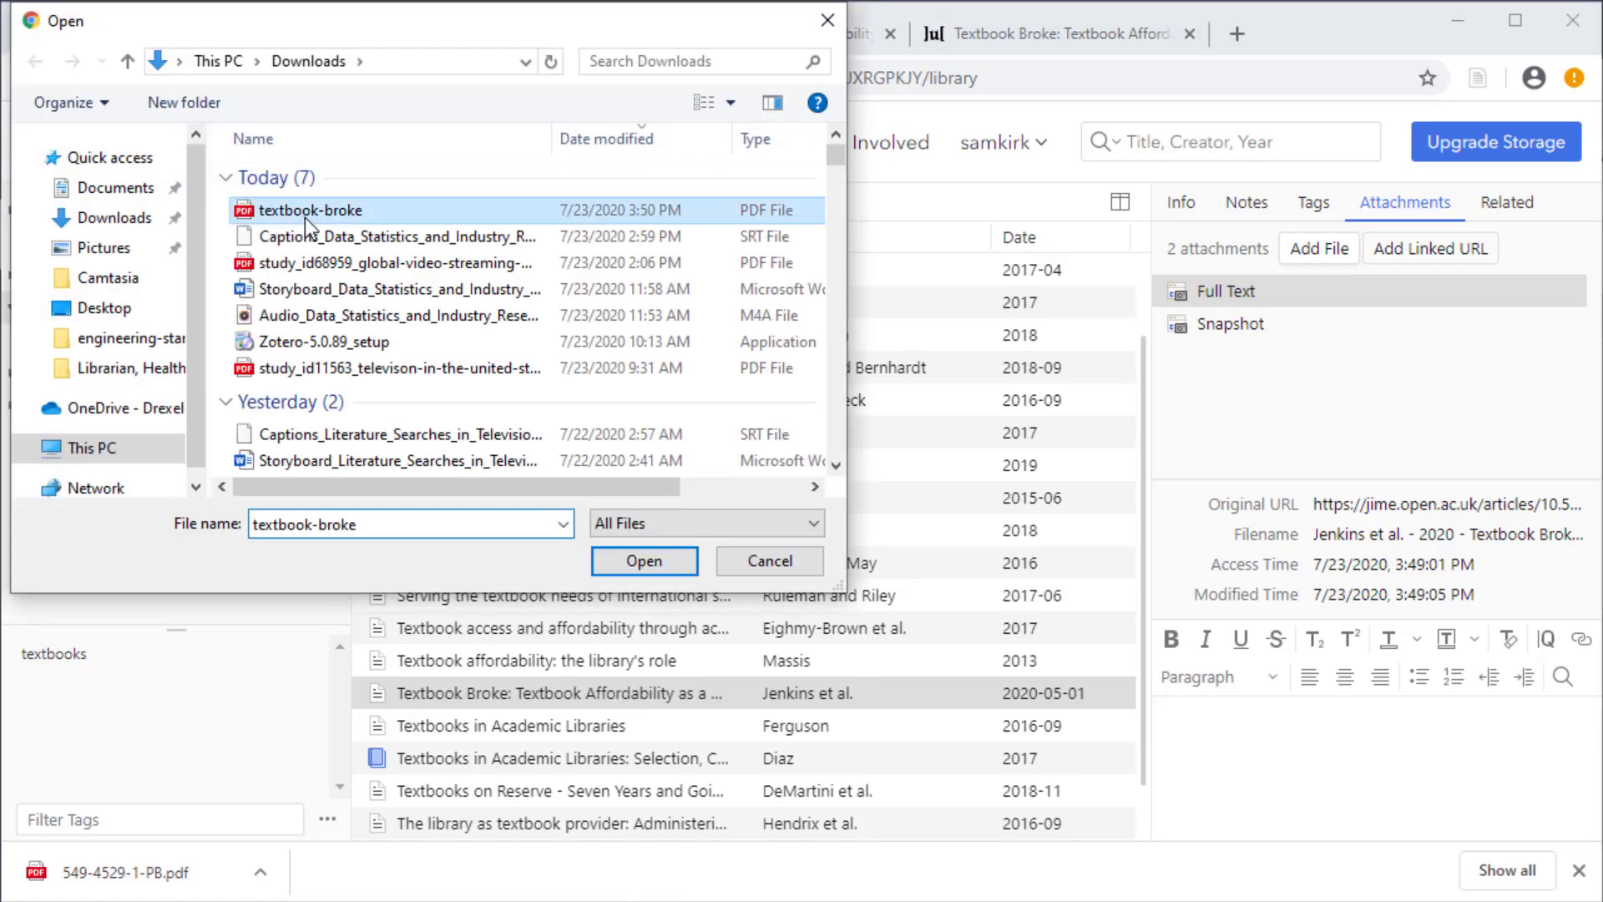
pyautogui.click(635, 567)
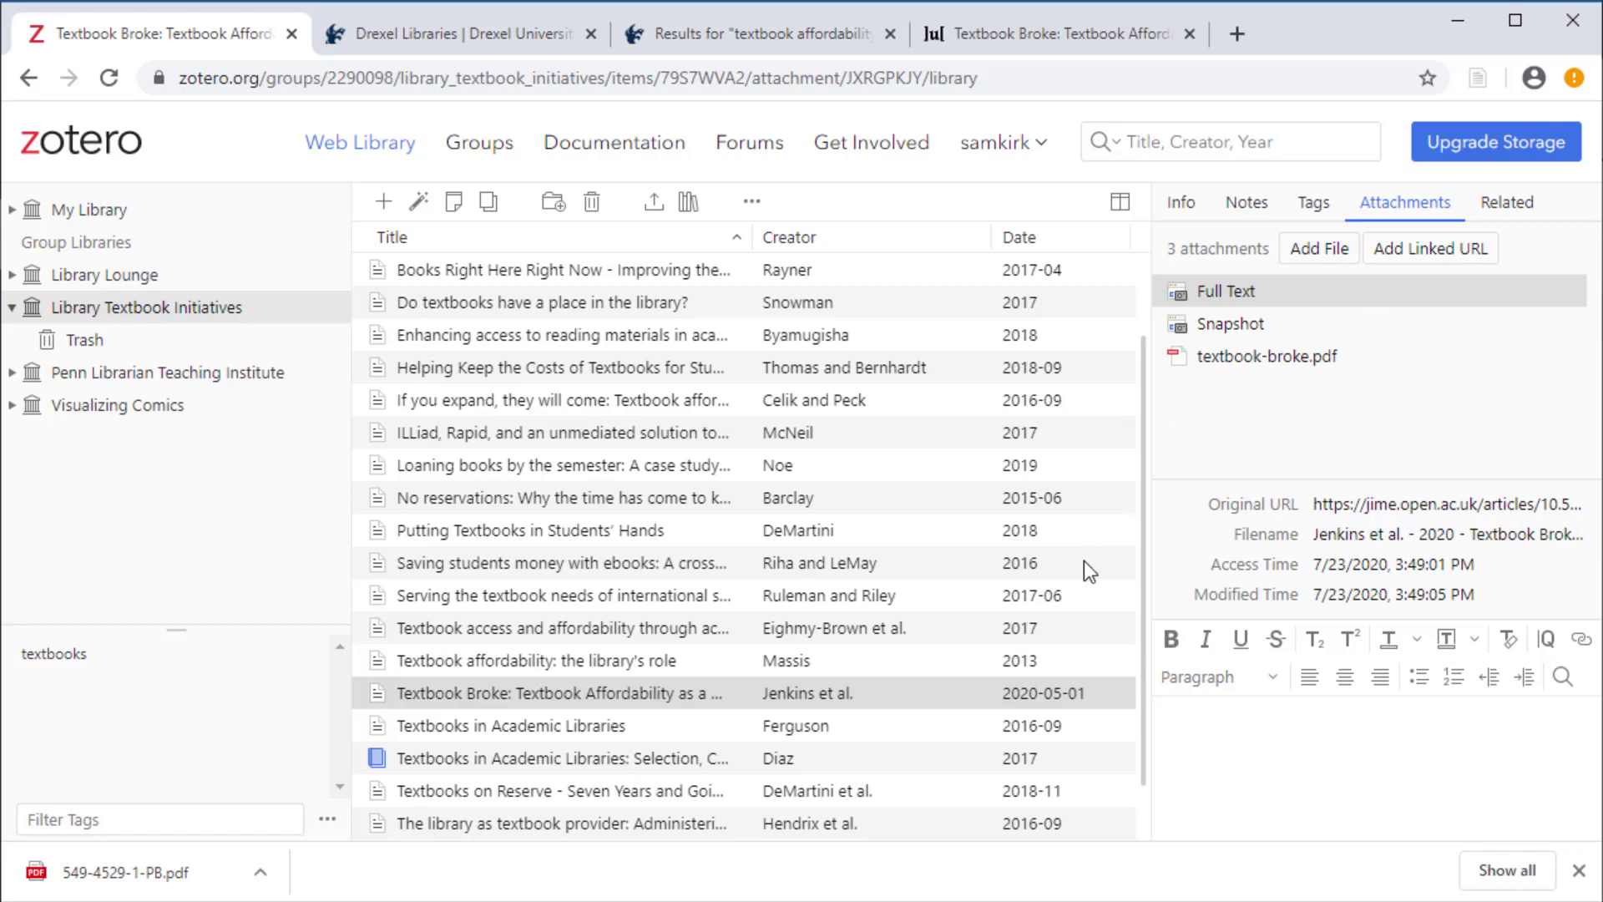
# Review the item's Info fields online, then sync the Zotero desktop library.
pyautogui.click(1579, 871)
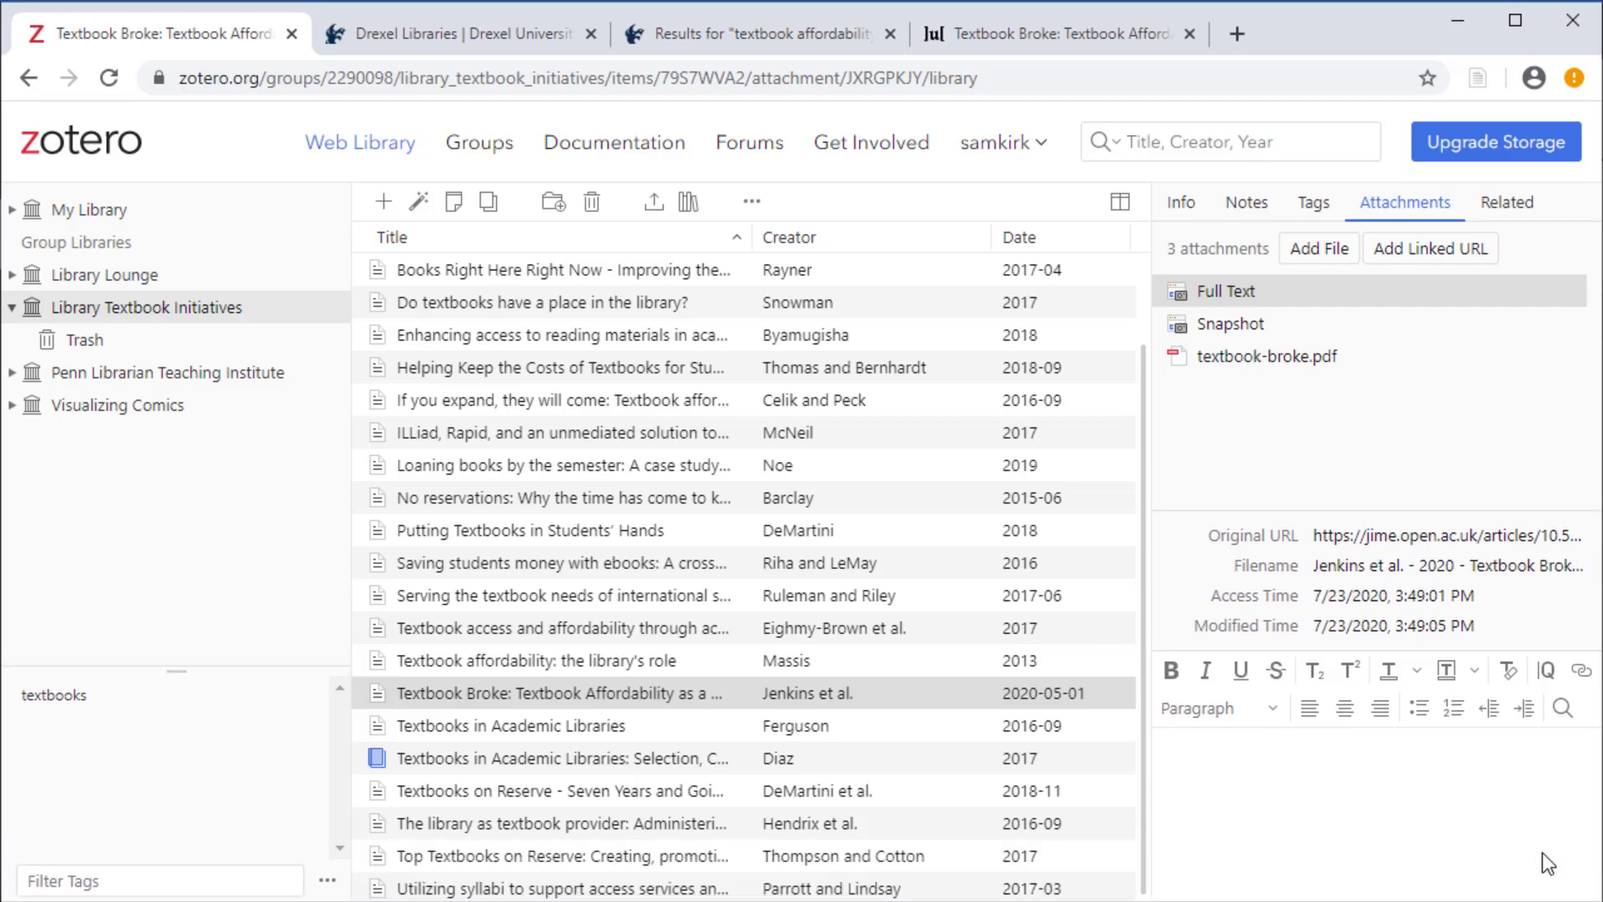
pyautogui.click(639, 694)
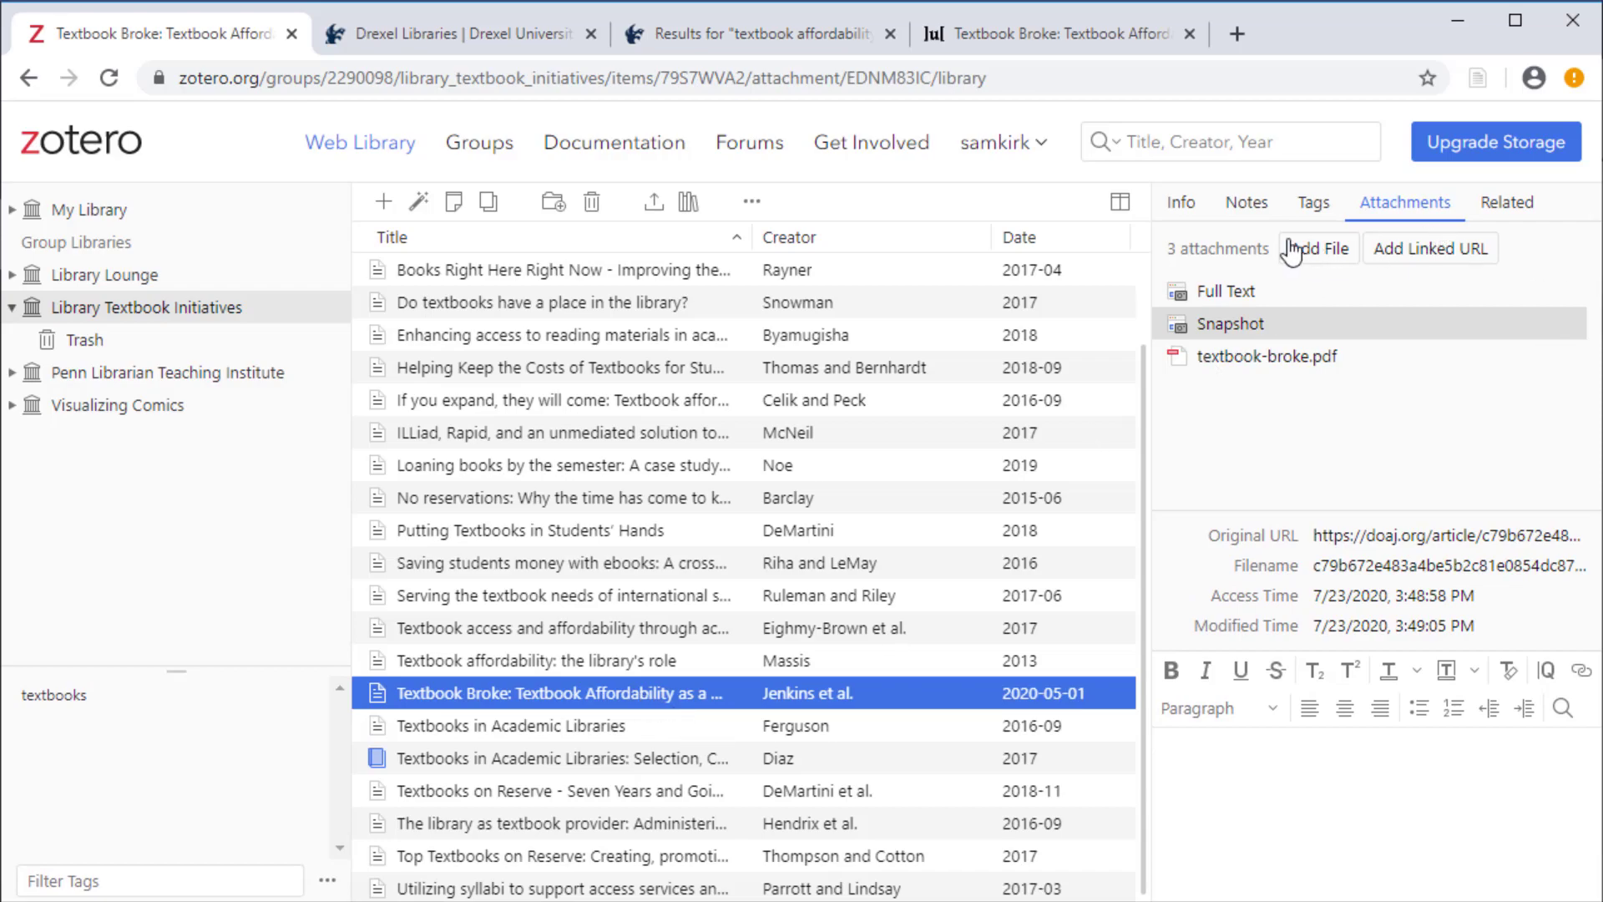
pyautogui.click(1190, 208)
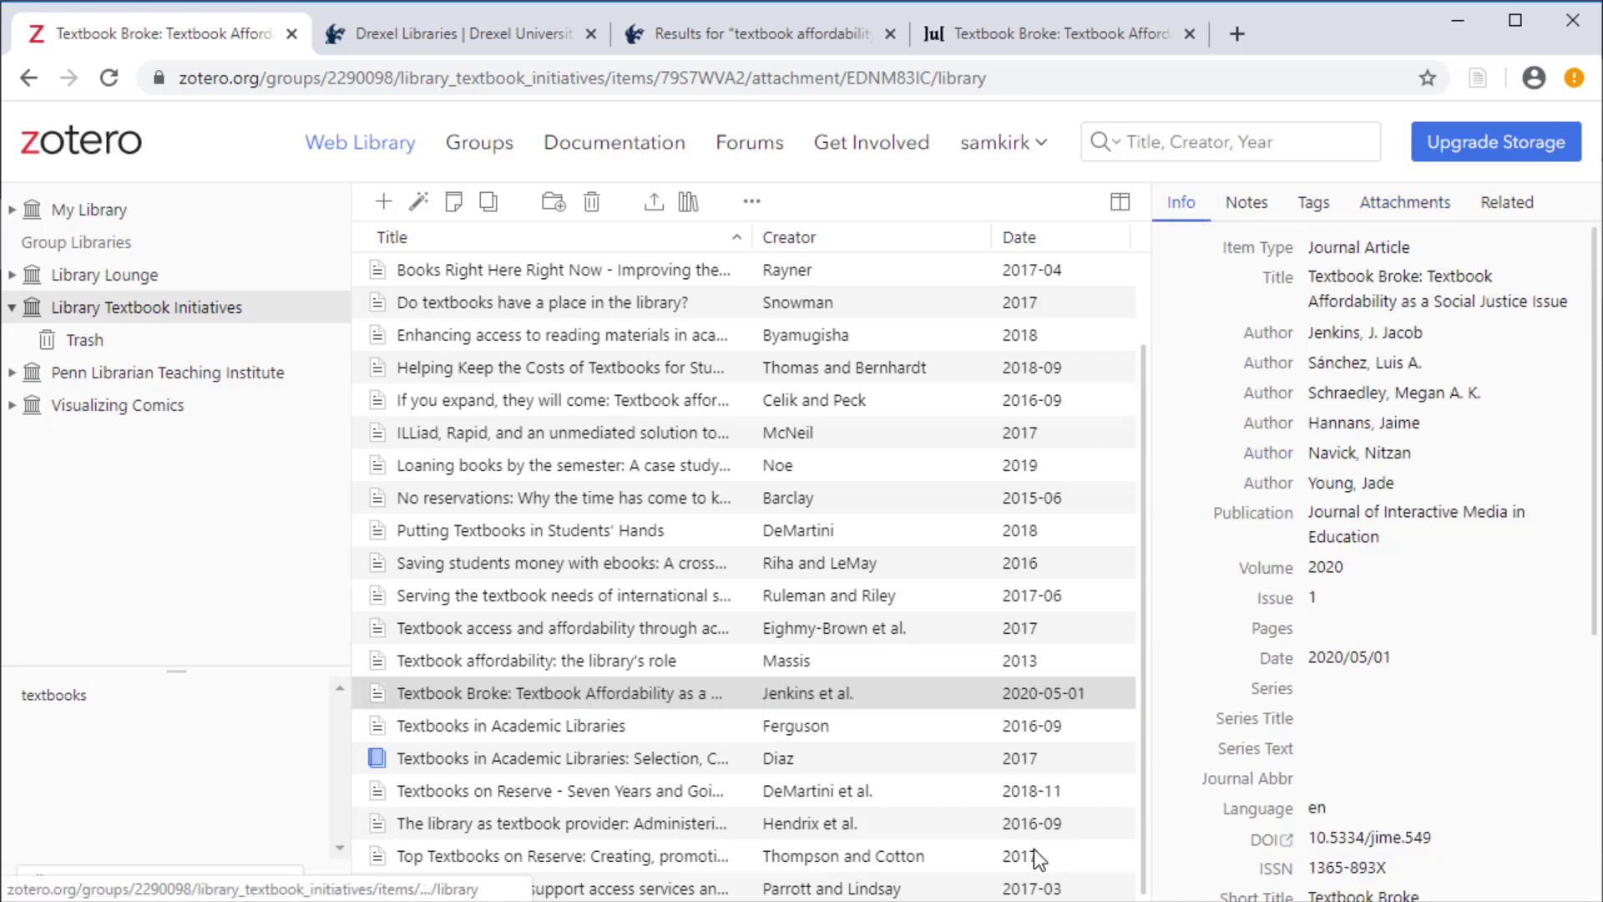
pyautogui.click(1035, 900)
pyautogui.click(1575, 83)
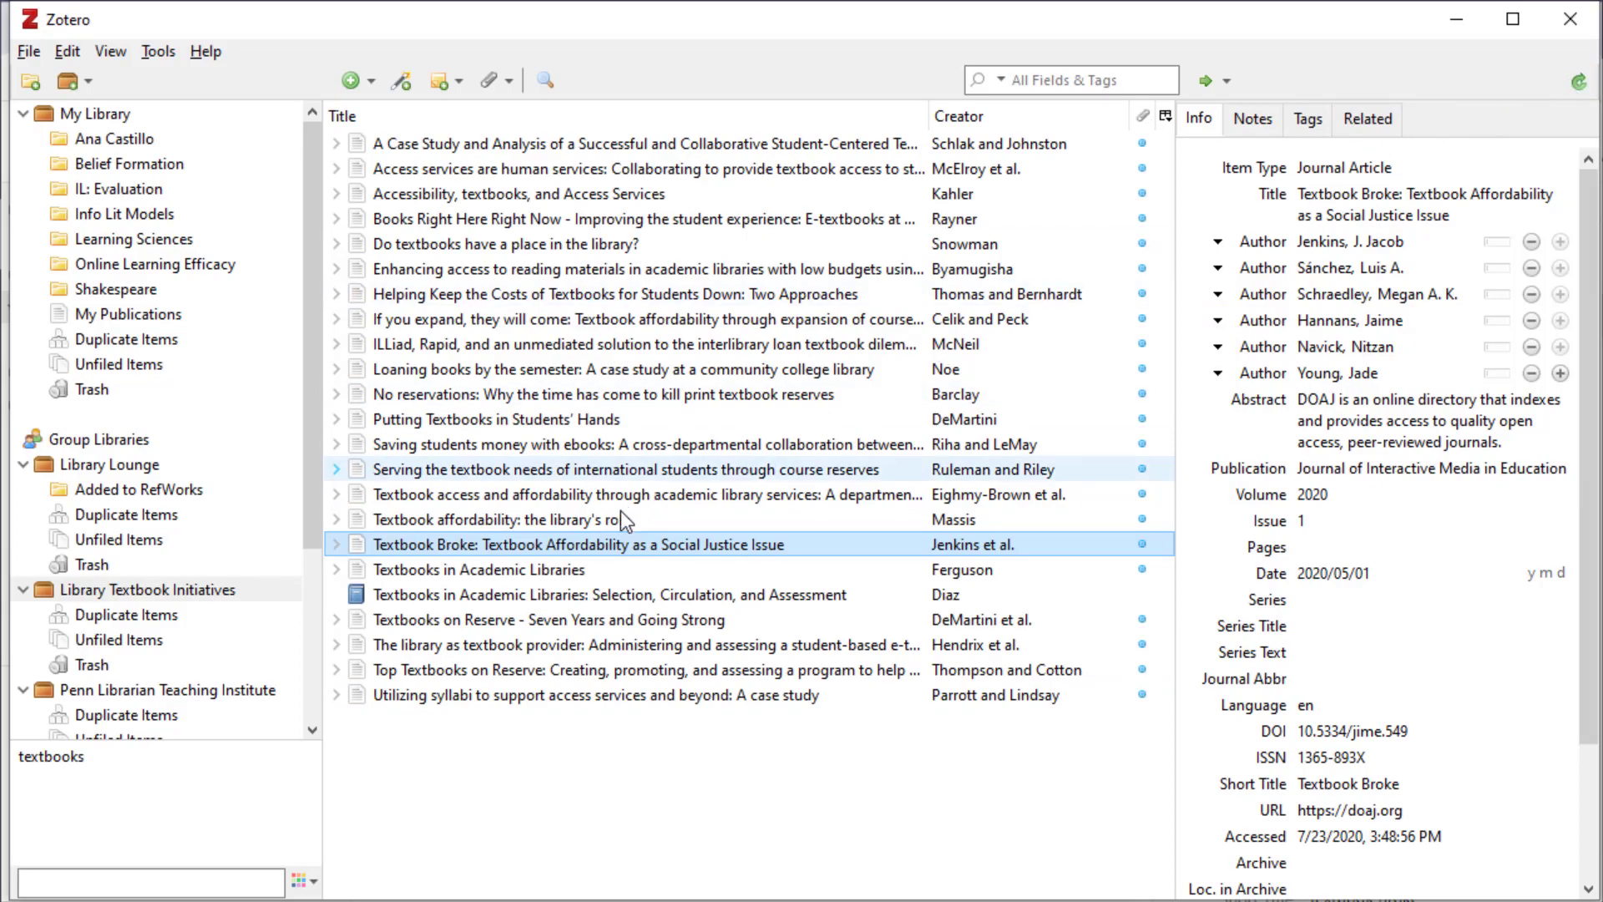
# Look through Textbook Broke's Notes, Tags and Related tabs, then open its attached PDF.
pyautogui.click(1260, 122)
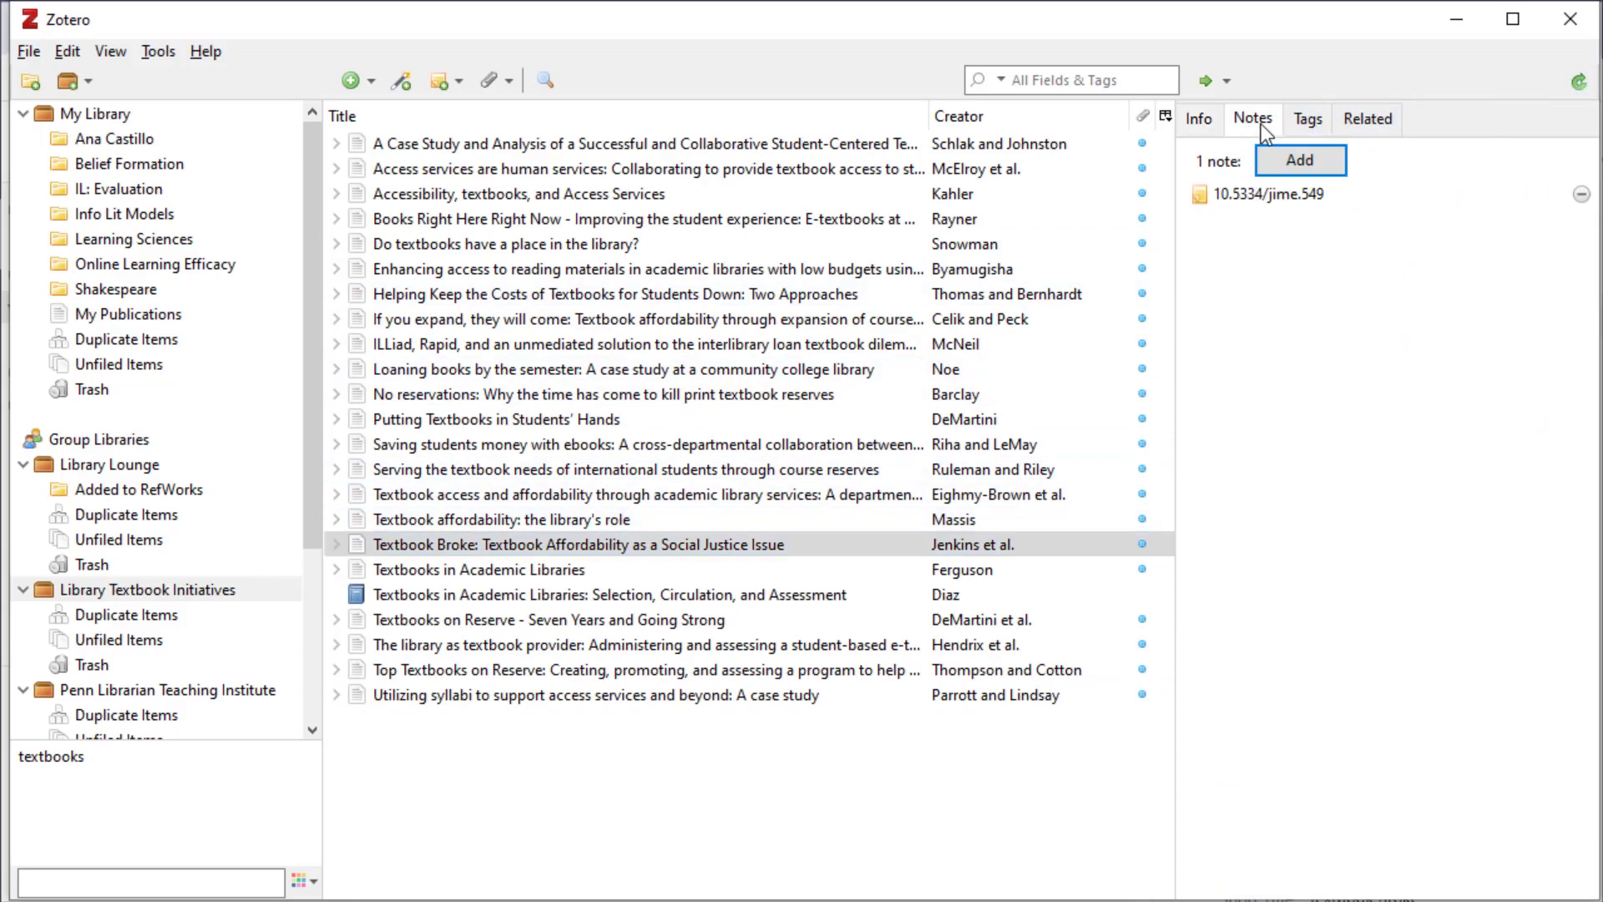
pyautogui.click(1289, 124)
pyautogui.click(1360, 119)
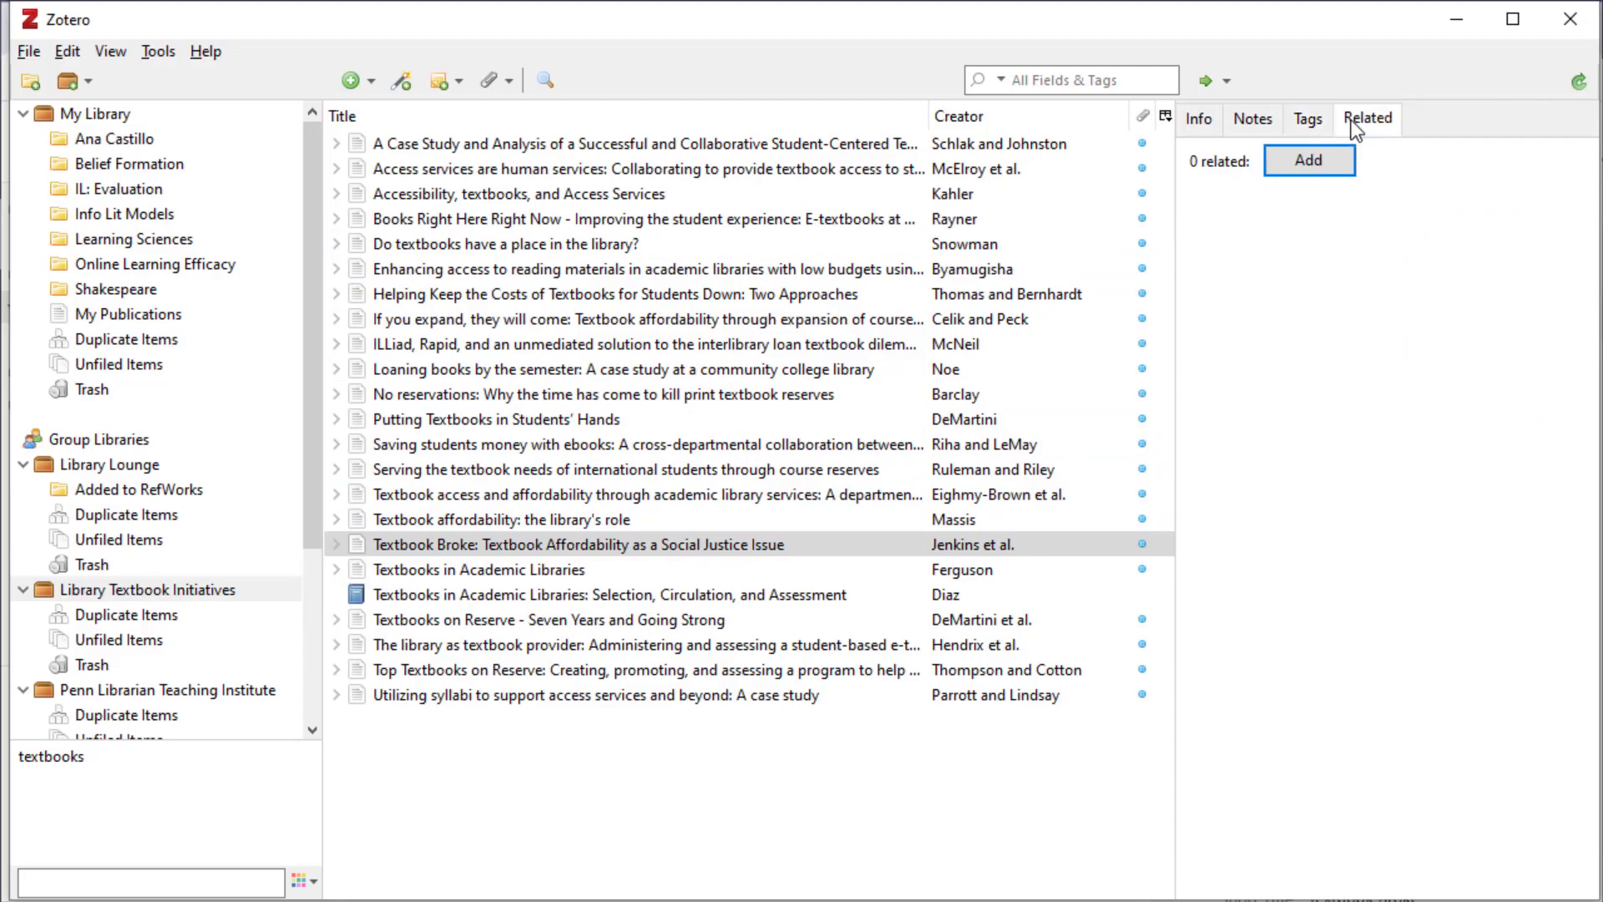
pyautogui.click(1201, 129)
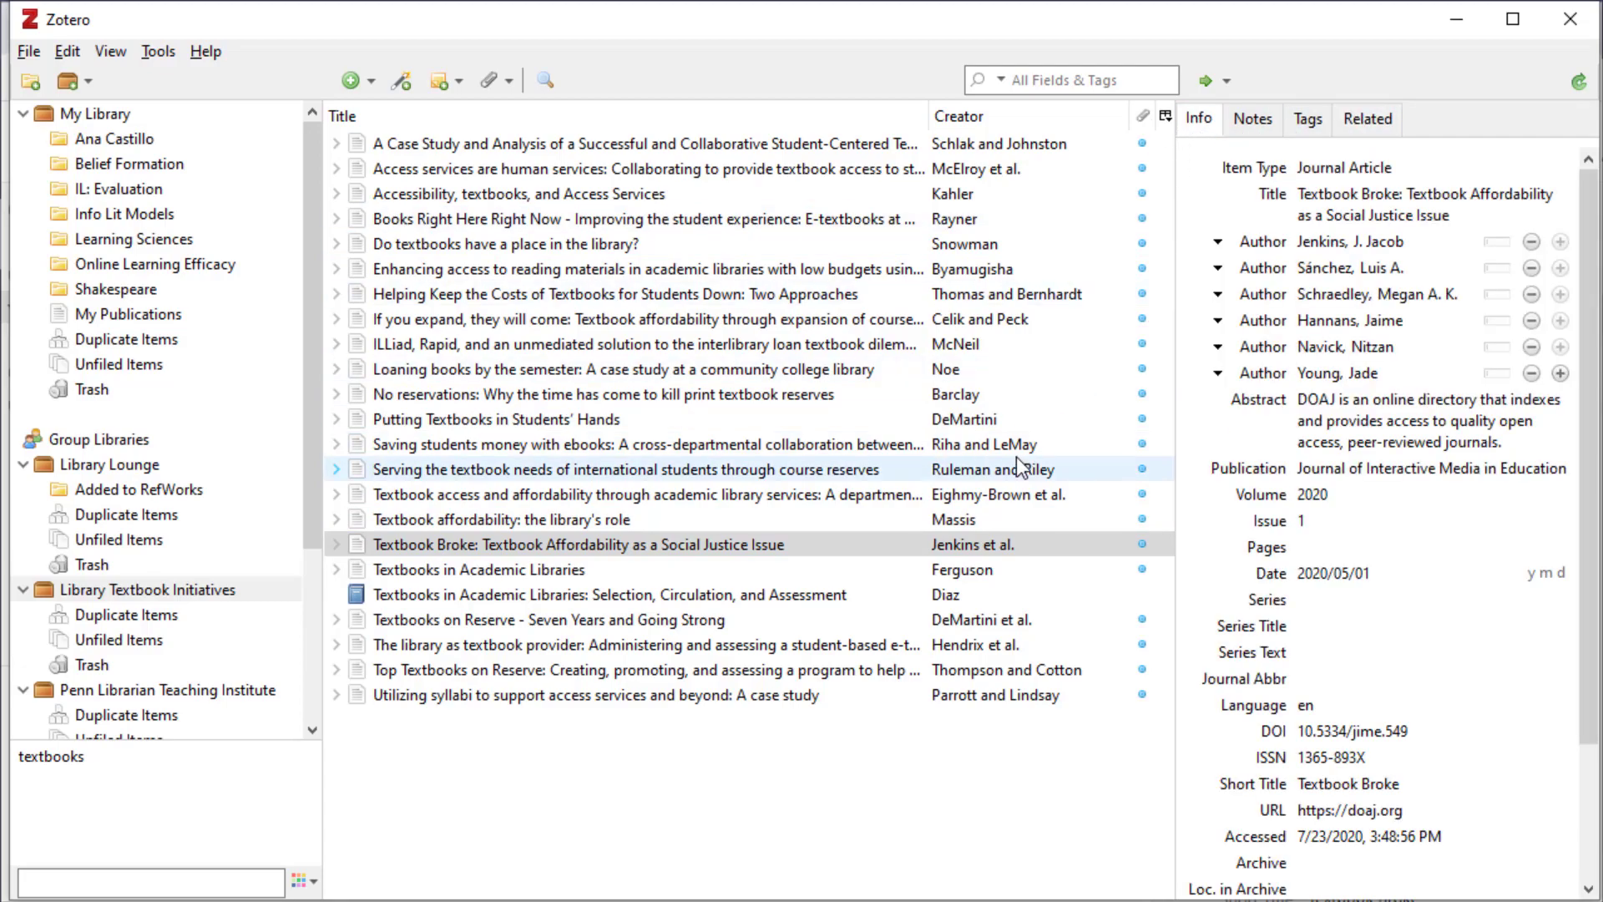
pyautogui.doubleClick(1144, 544)
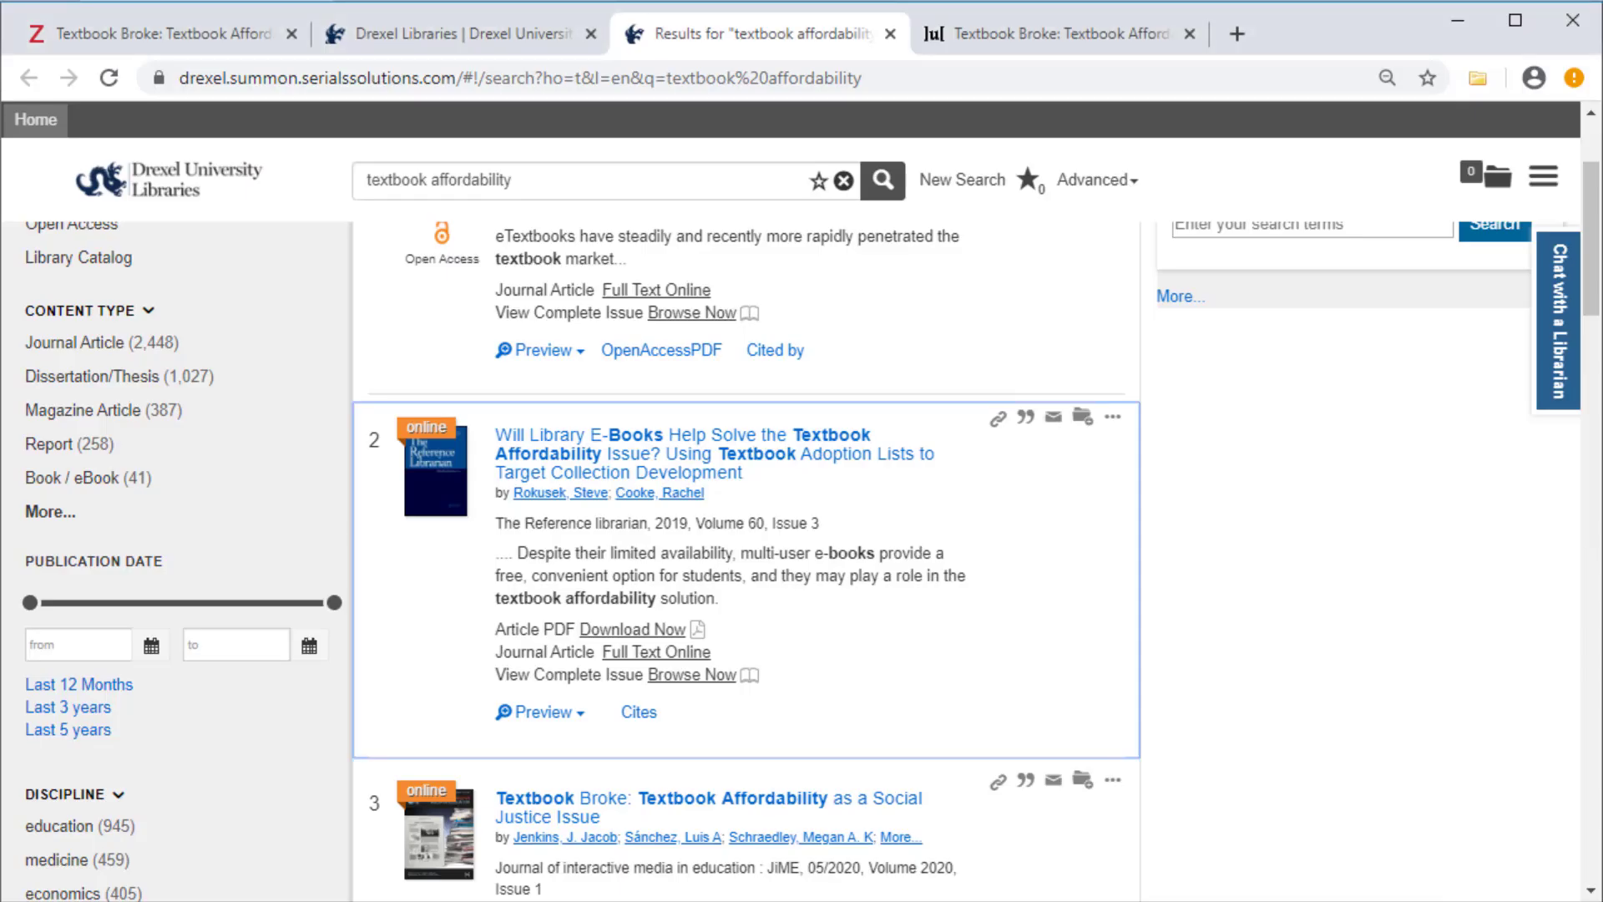
# Open the Will Library E-Books article and view it as a PDF.
pyautogui.click(720, 472)
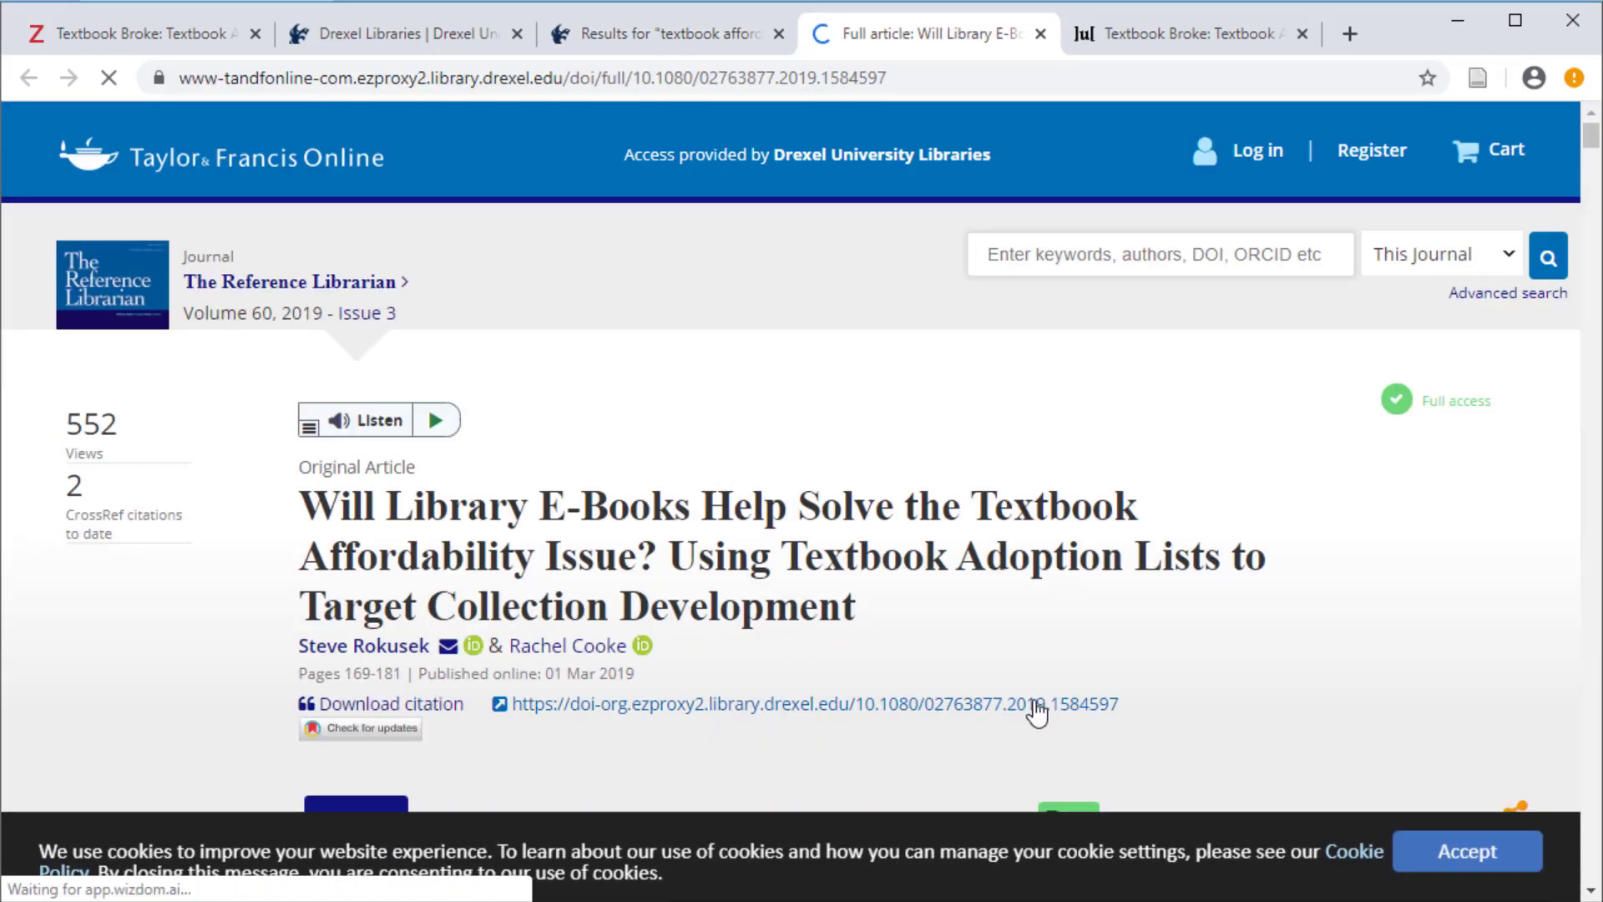
pyautogui.moveTo(1123, 704); pyautogui.dragTo(511, 714)
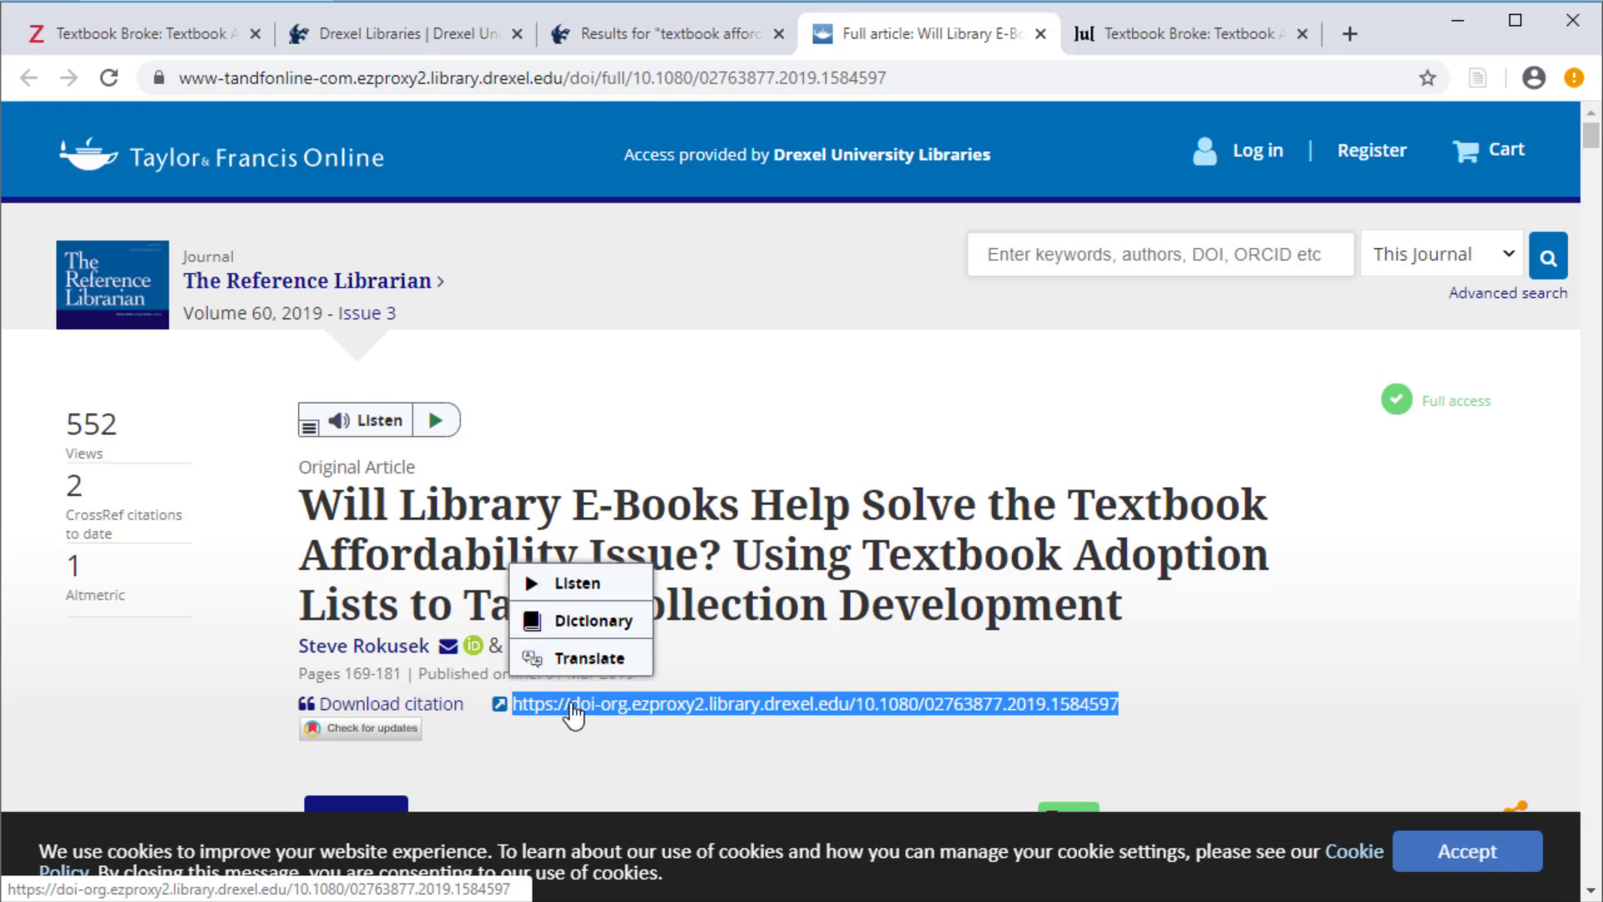
pyautogui.scroll(-2, 618, 754)
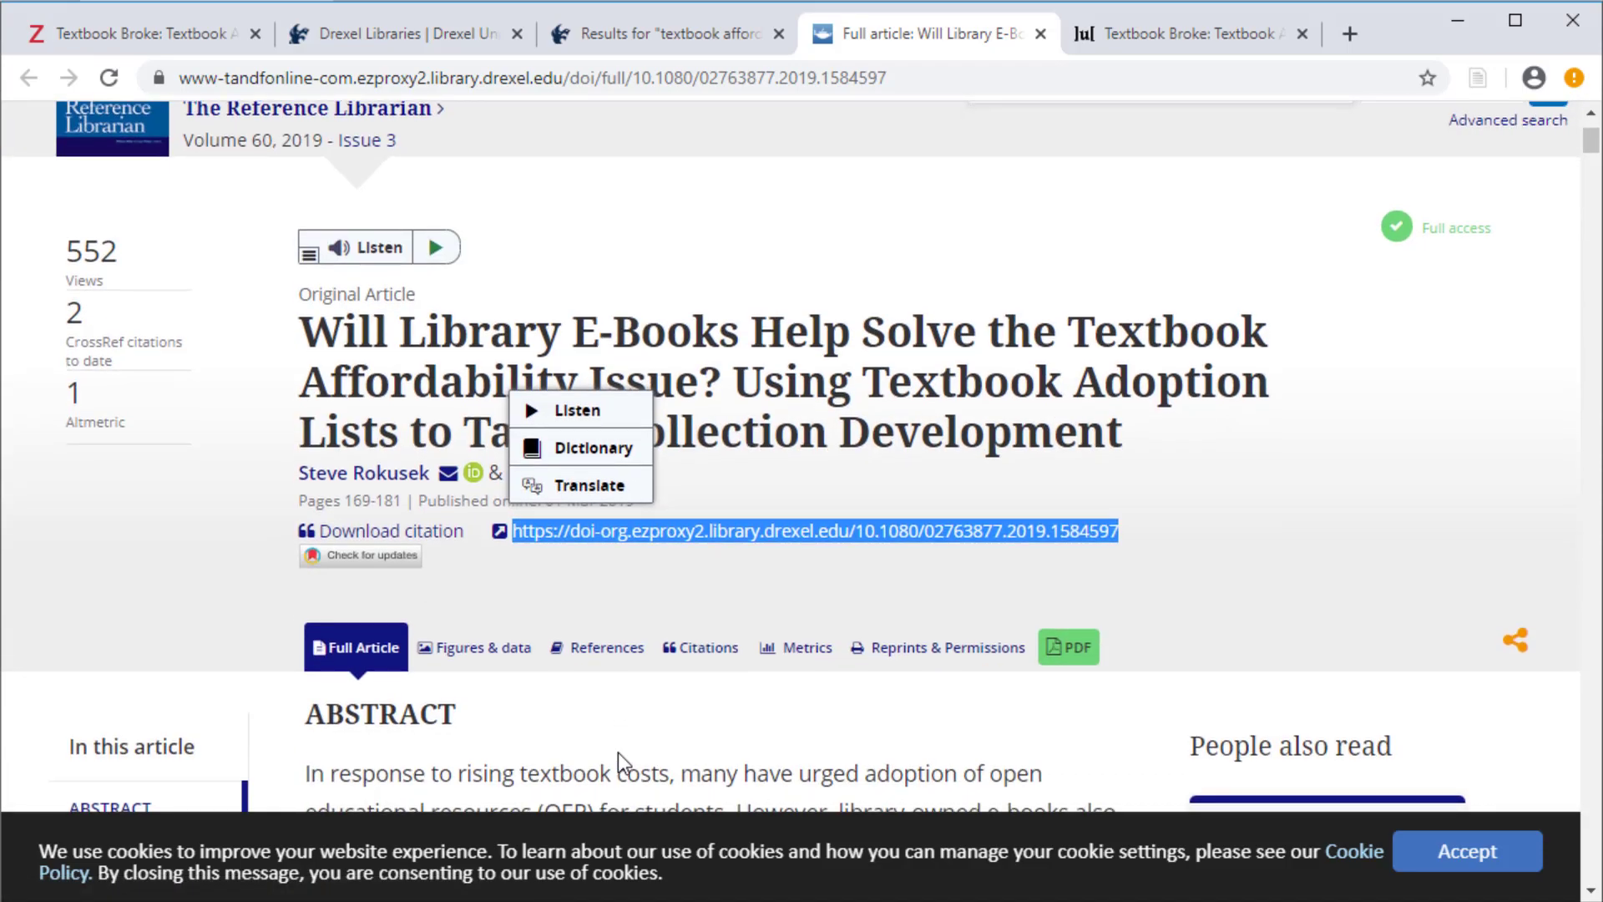
pyautogui.scroll(-1, 618, 754)
pyautogui.click(1075, 551)
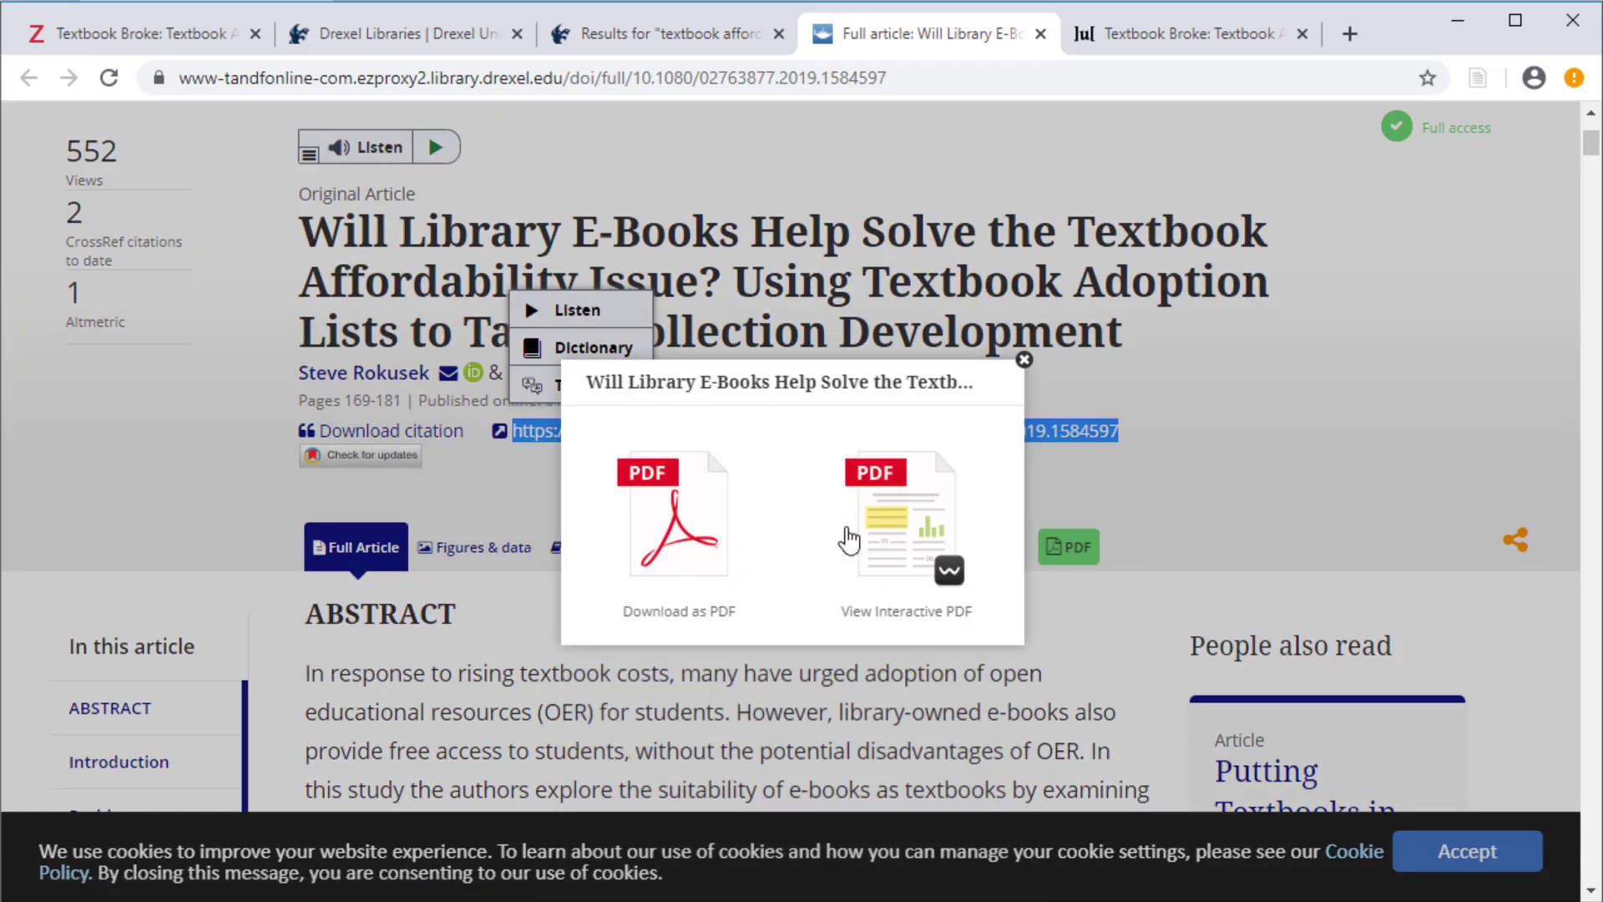
pyautogui.click(719, 532)
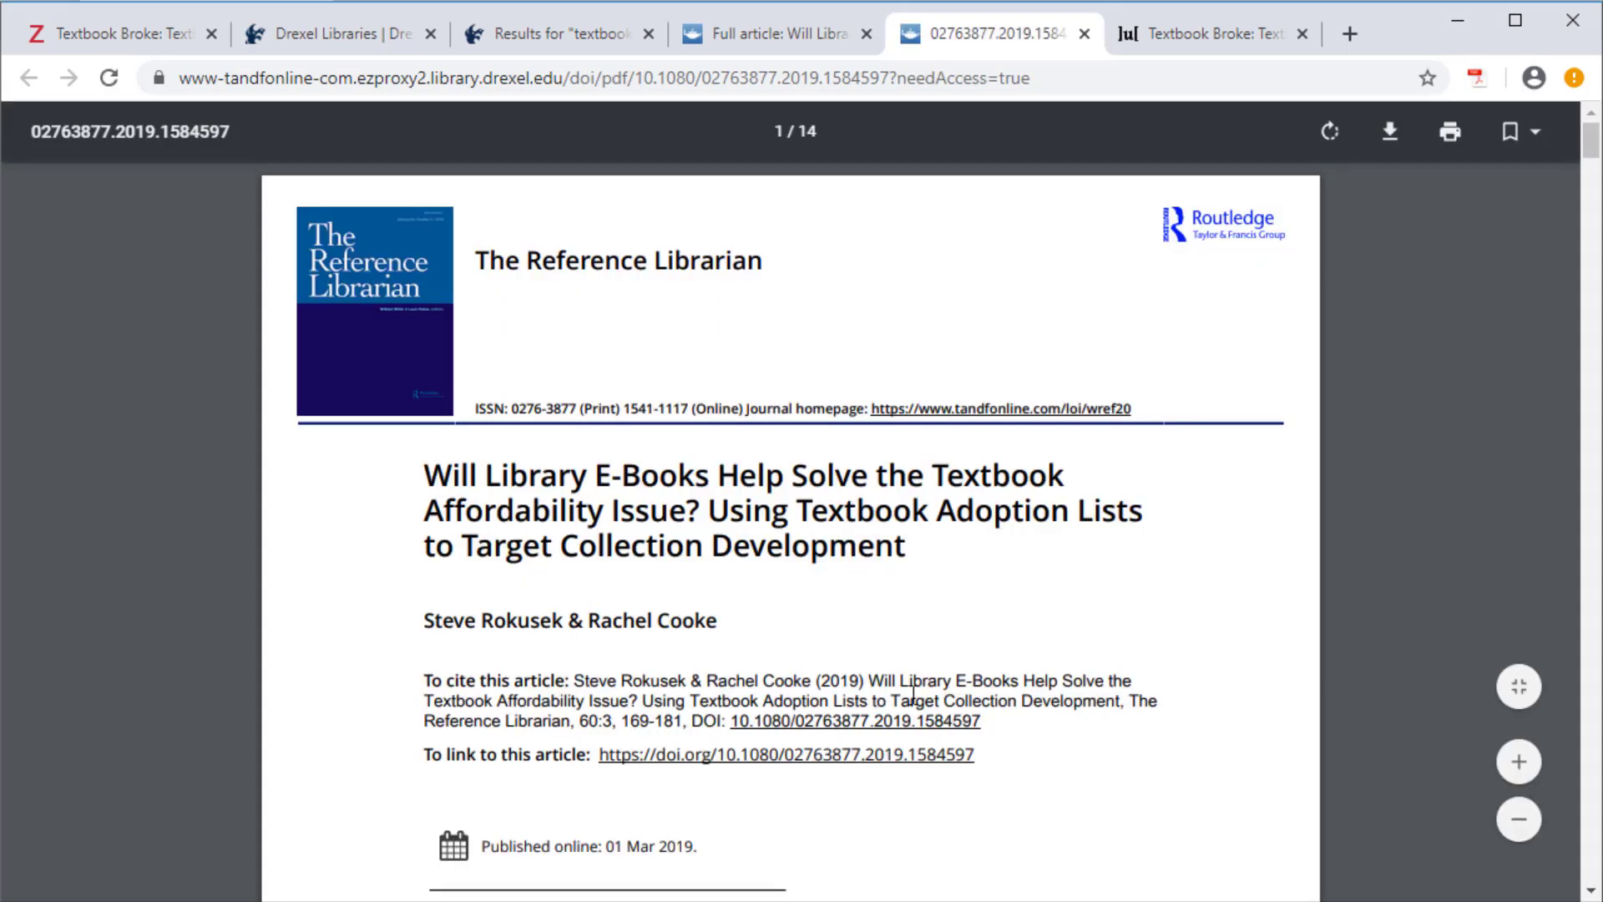
# Copy the article's DOI link address and return to the Zotero web library.
pyautogui.rightClick(919, 728)
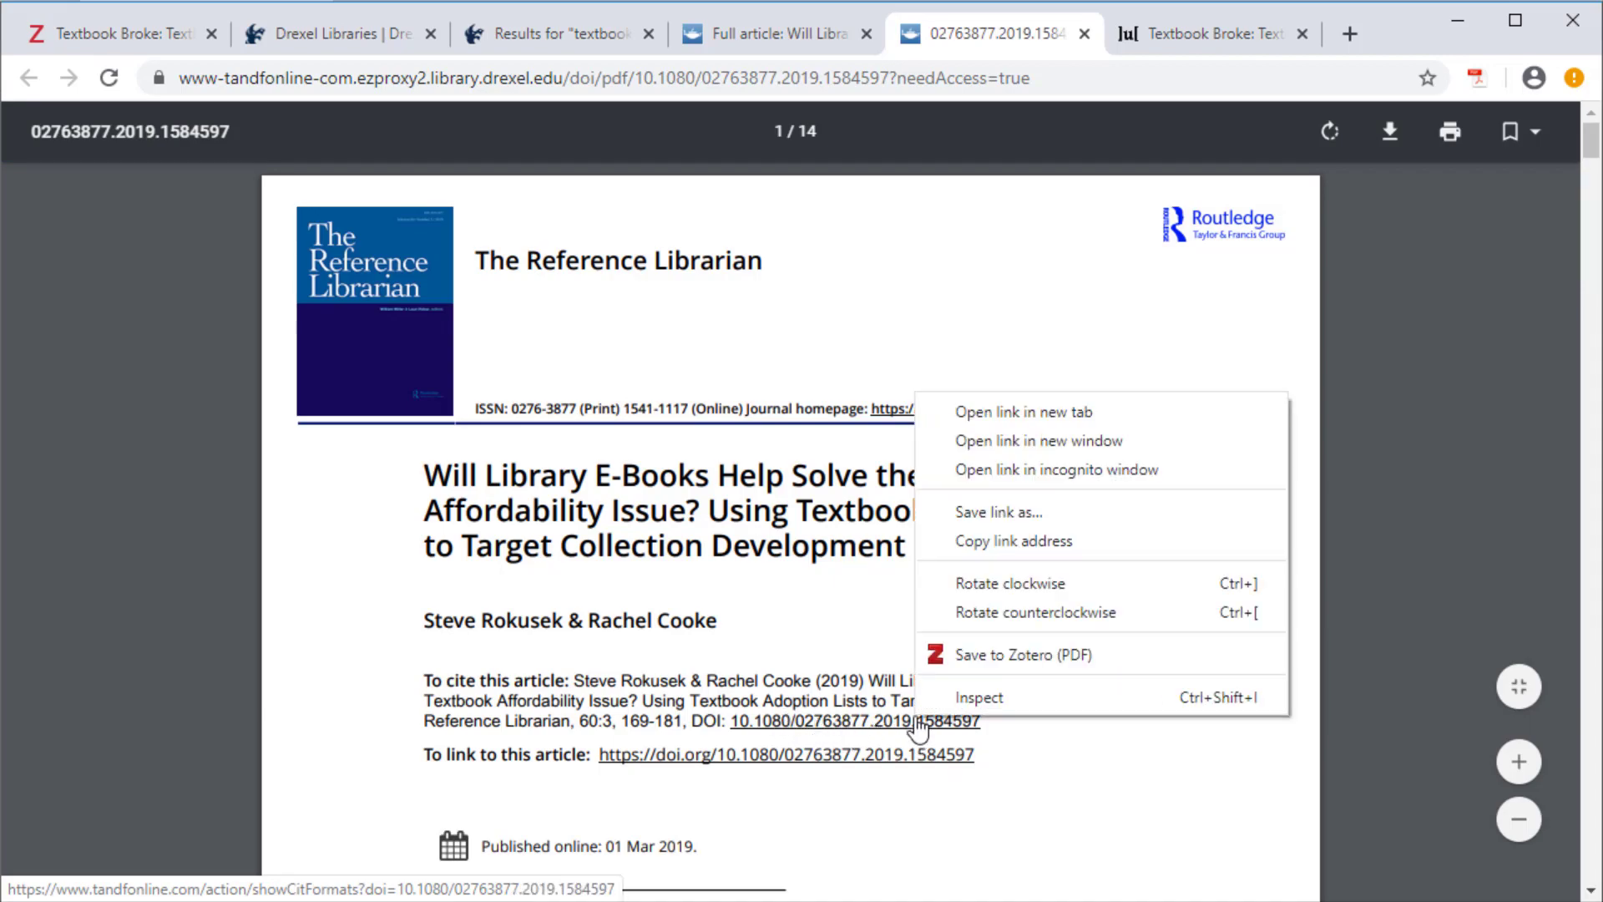
pyautogui.click(1049, 542)
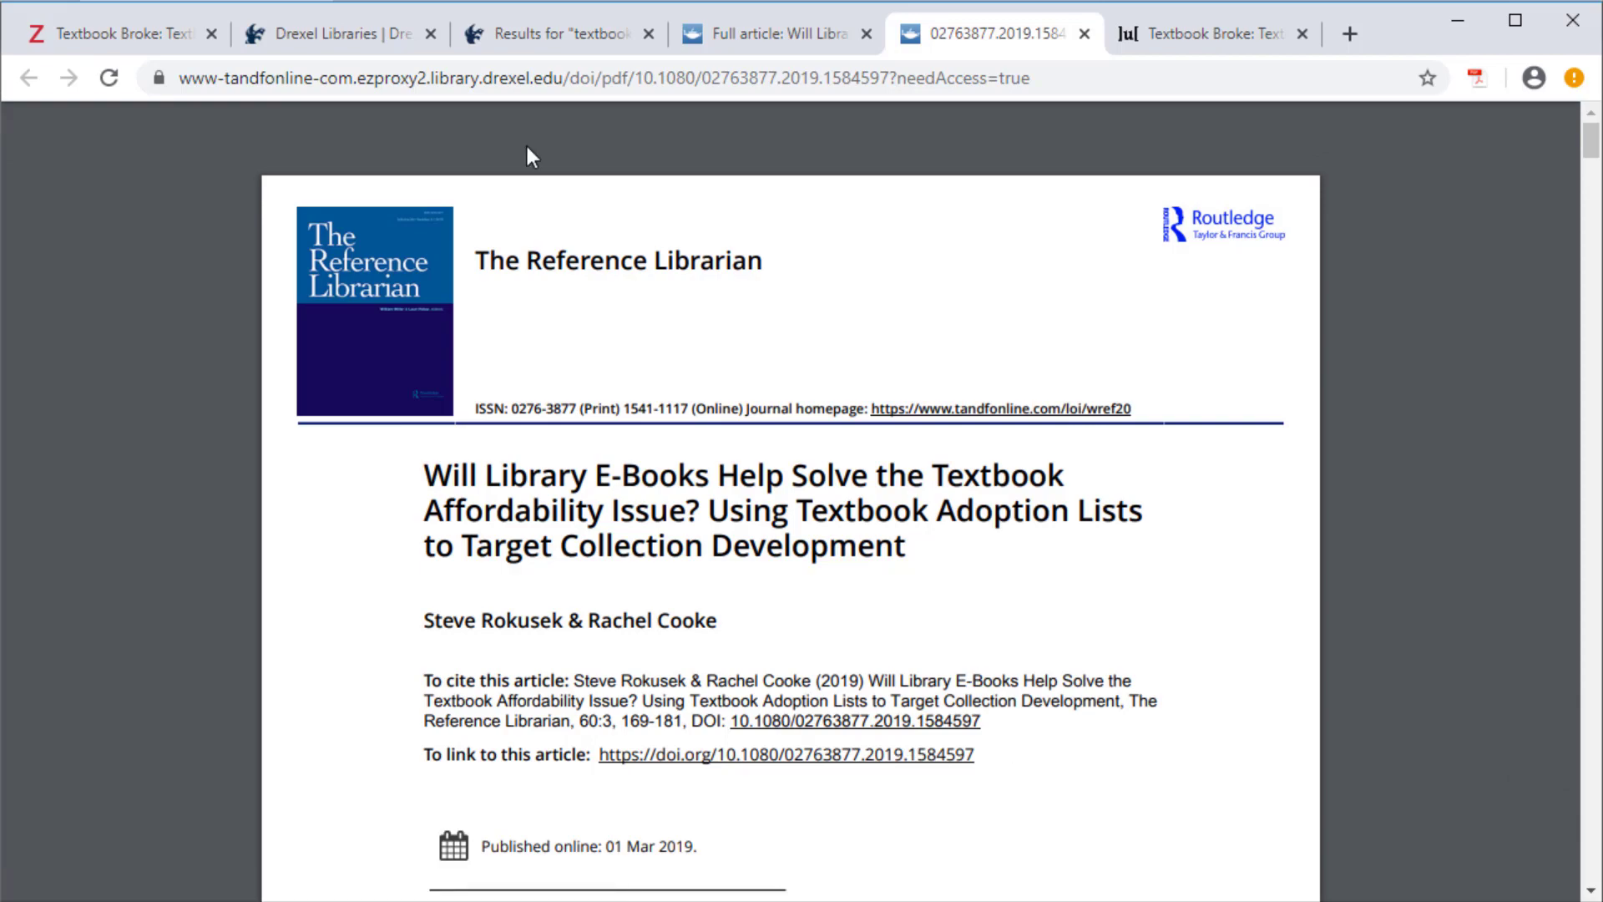
pyautogui.click(129, 30)
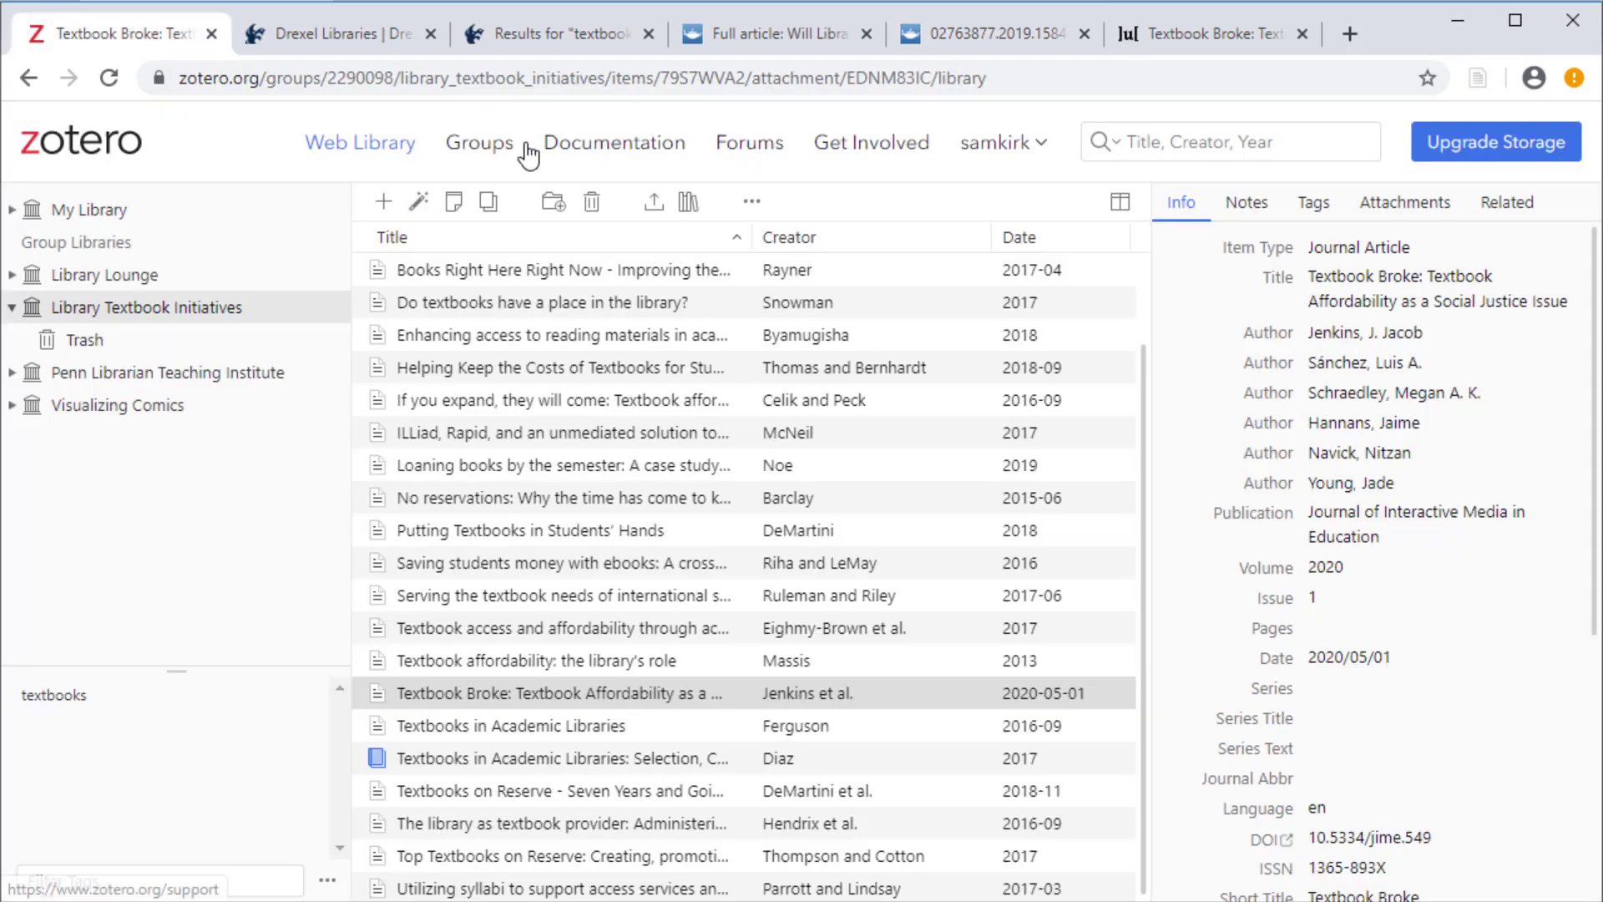
# Paste the copied link into Add by Identifier, trimmed to DOI 10.1080/02763877.2019.1584597.
pyautogui.click(423, 205)
pyautogui.hotkey('ctrl', 'v')
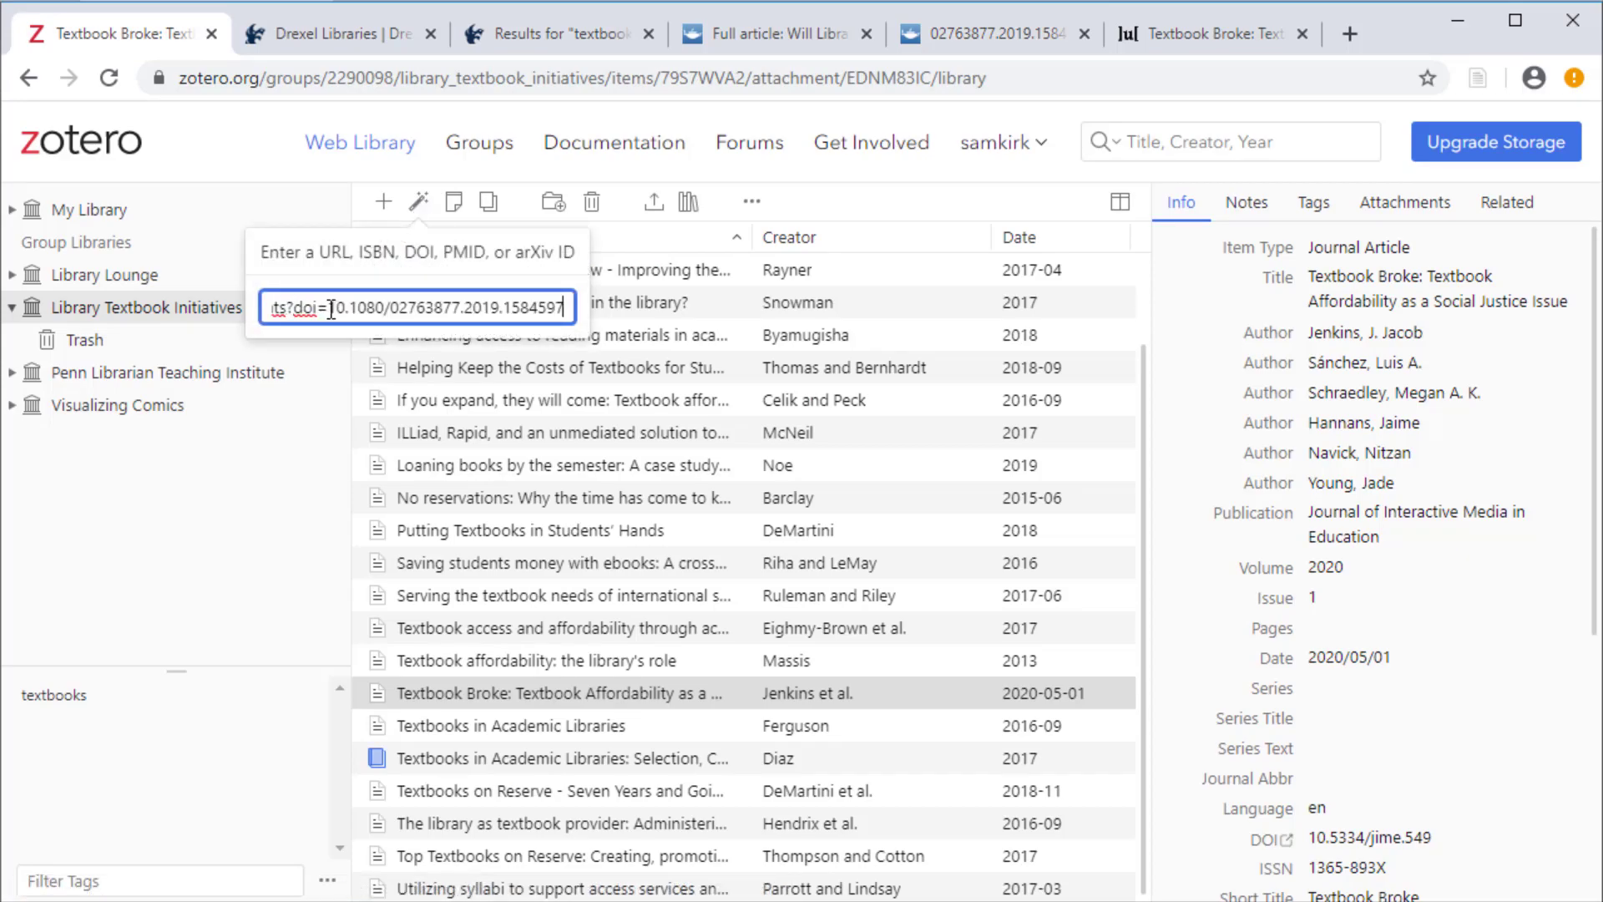
pyautogui.moveTo(331, 309); pyautogui.dragTo(0, 194)
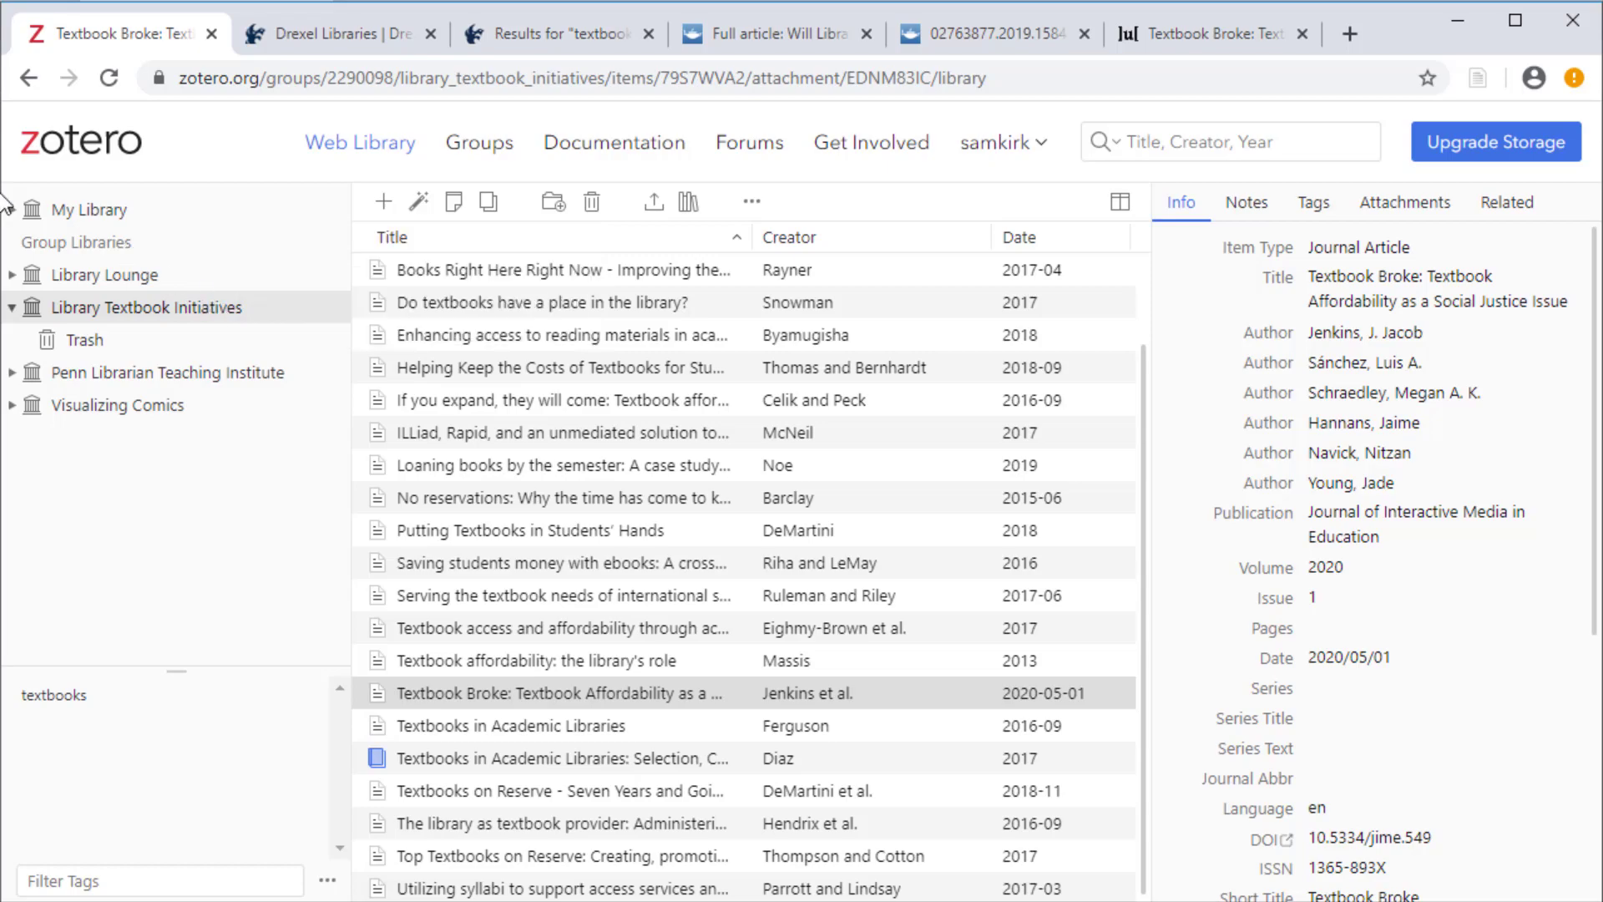
pyautogui.click(421, 203)
pyautogui.hotkey('ctrl', 'v')
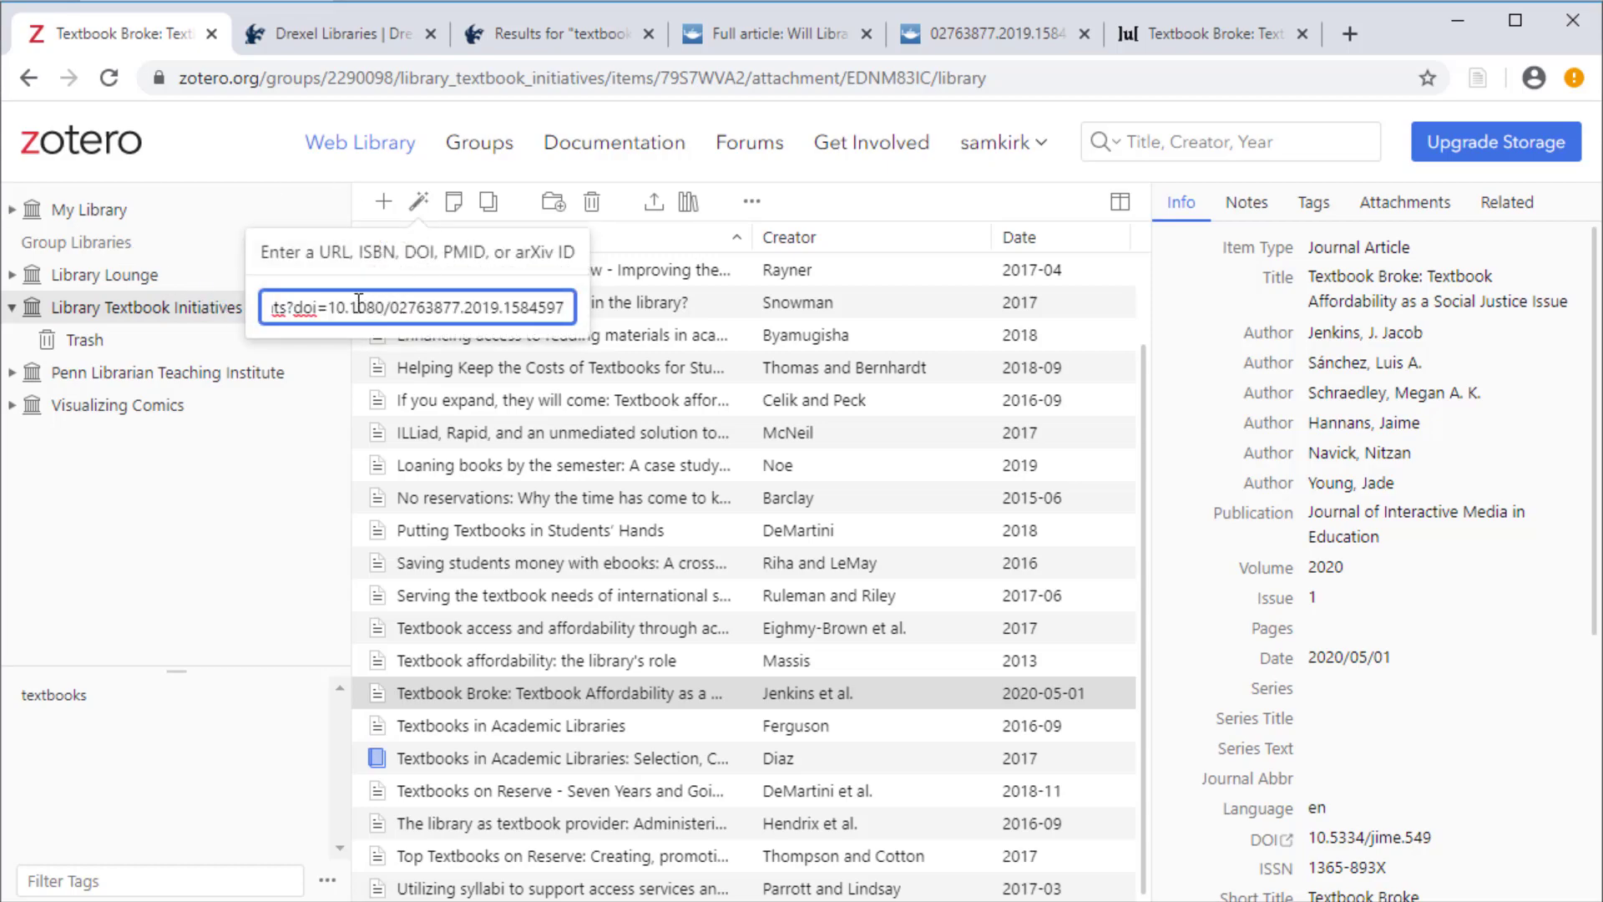
pyautogui.press('BackSpace')
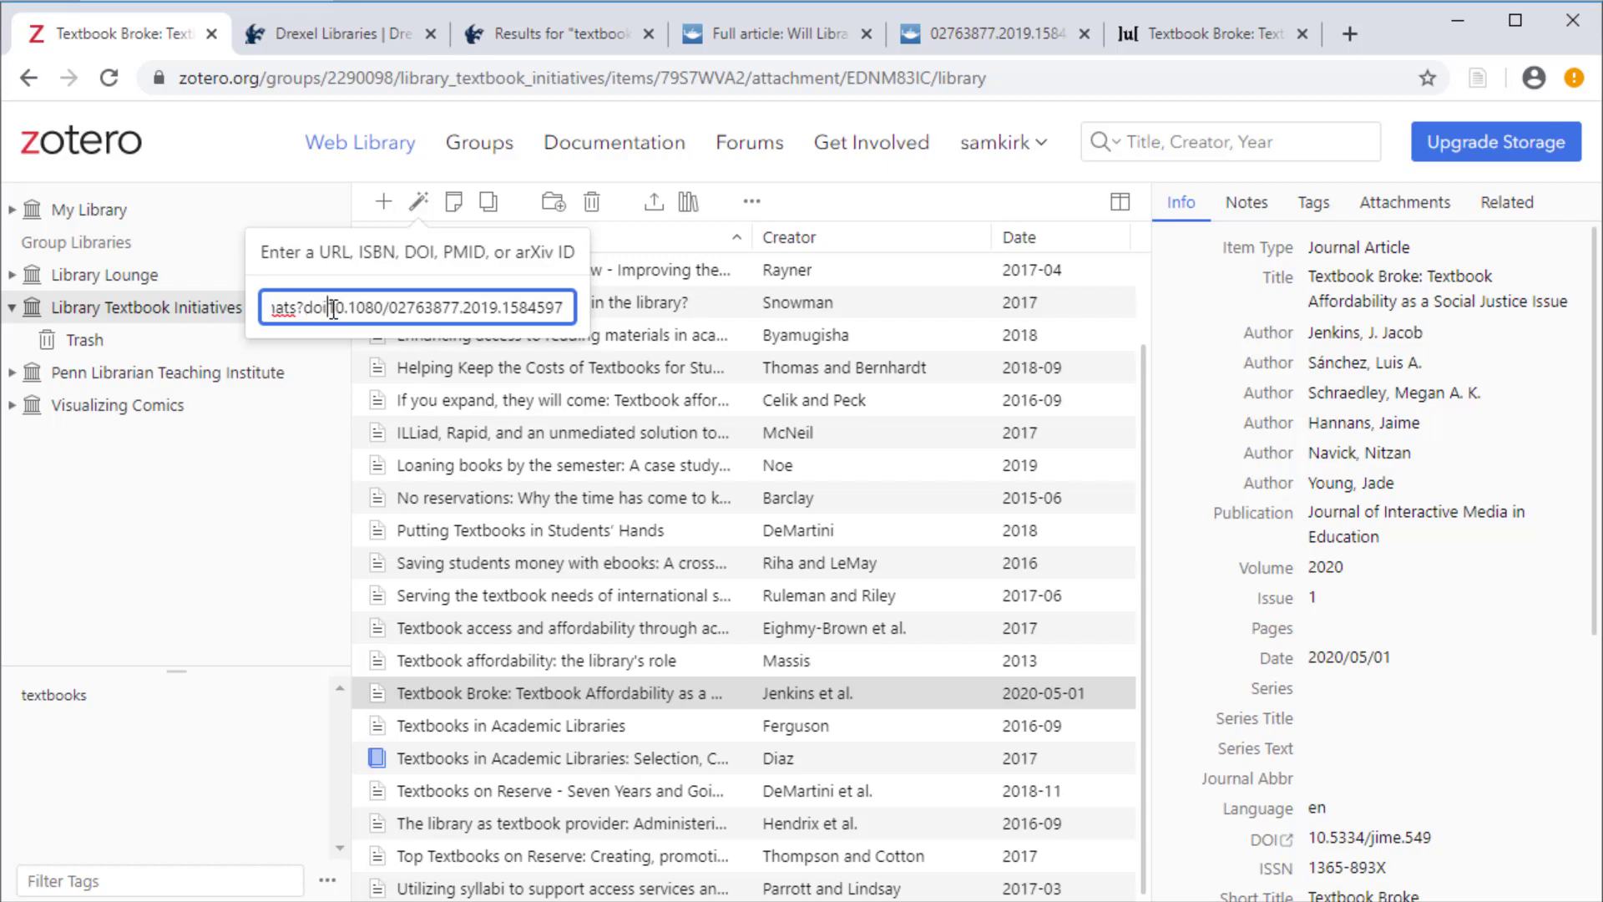
pyautogui.press('BackSpace')
pyautogui.press('BackSpace')
pyautogui.press('BackSpace')
pyautogui.press('BackSpace')
pyautogui.press('BackSpace')
pyautogui.press('BackSpace')
pyautogui.press('BackSpace')
pyautogui.press('BackSpace')
pyautogui.press('BackSpace')
pyautogui.press('BackSpace')
pyautogui.press('BackSpace')
pyautogui.press('BackSpace')
pyautogui.press('BackSpace')
pyautogui.press('BackSpace')
pyautogui.press('BackSpace')
pyautogui.press('BackSpace')
pyautogui.press('BackSpace')
pyautogui.press('BackSpace')
pyautogui.press('BackSpace')
pyautogui.press('BackSpace')
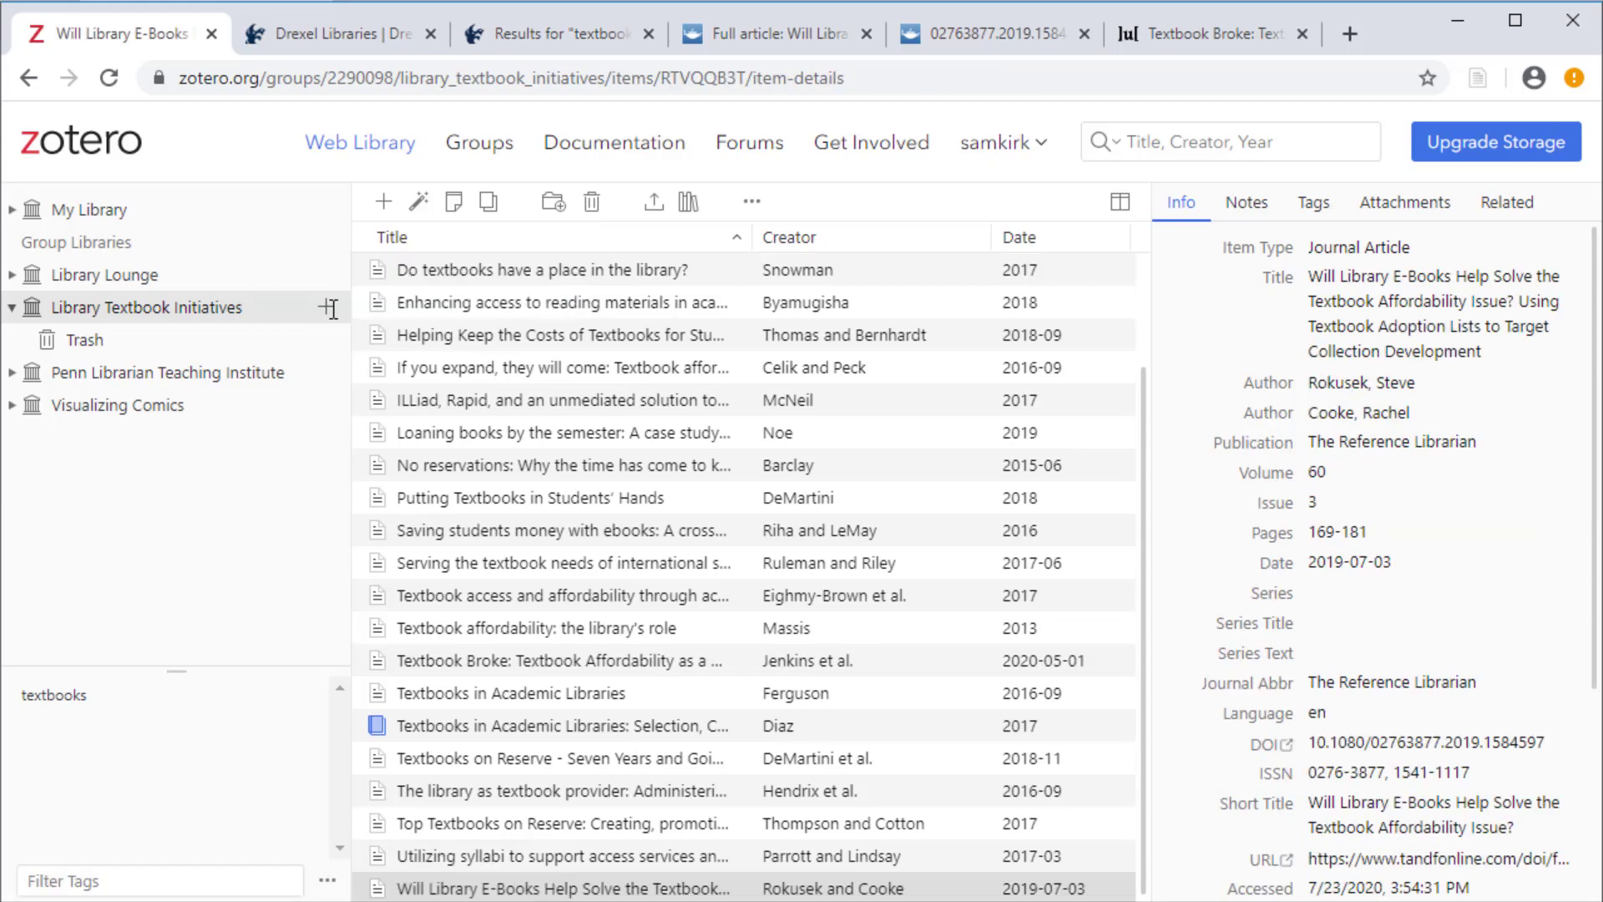
pyautogui.click(778, 50)
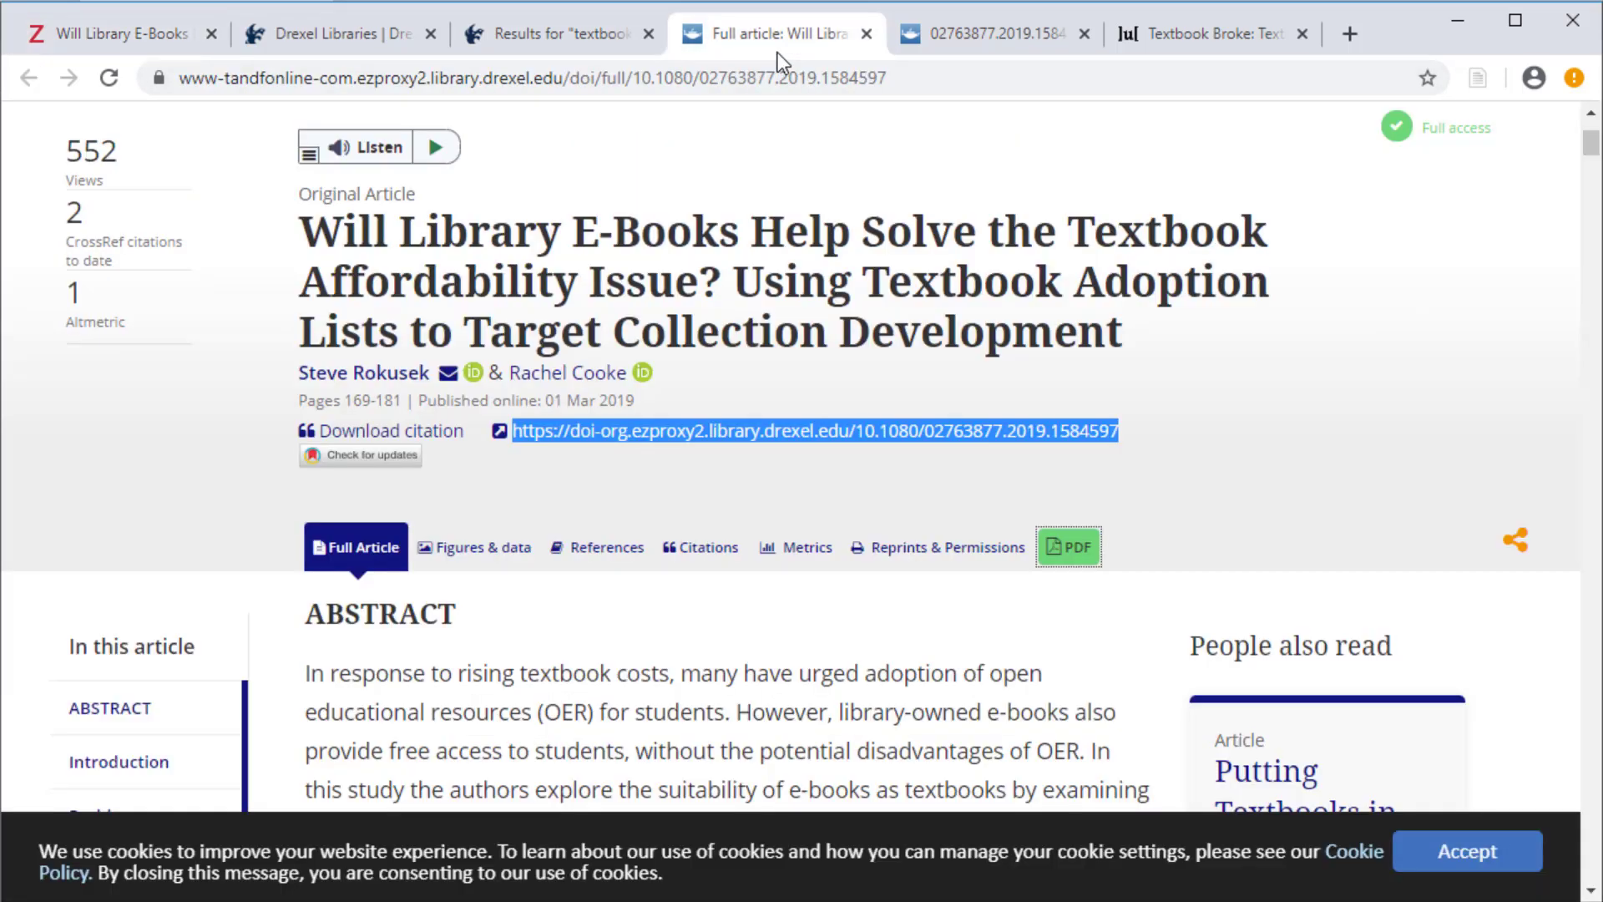
pyautogui.click(152, 33)
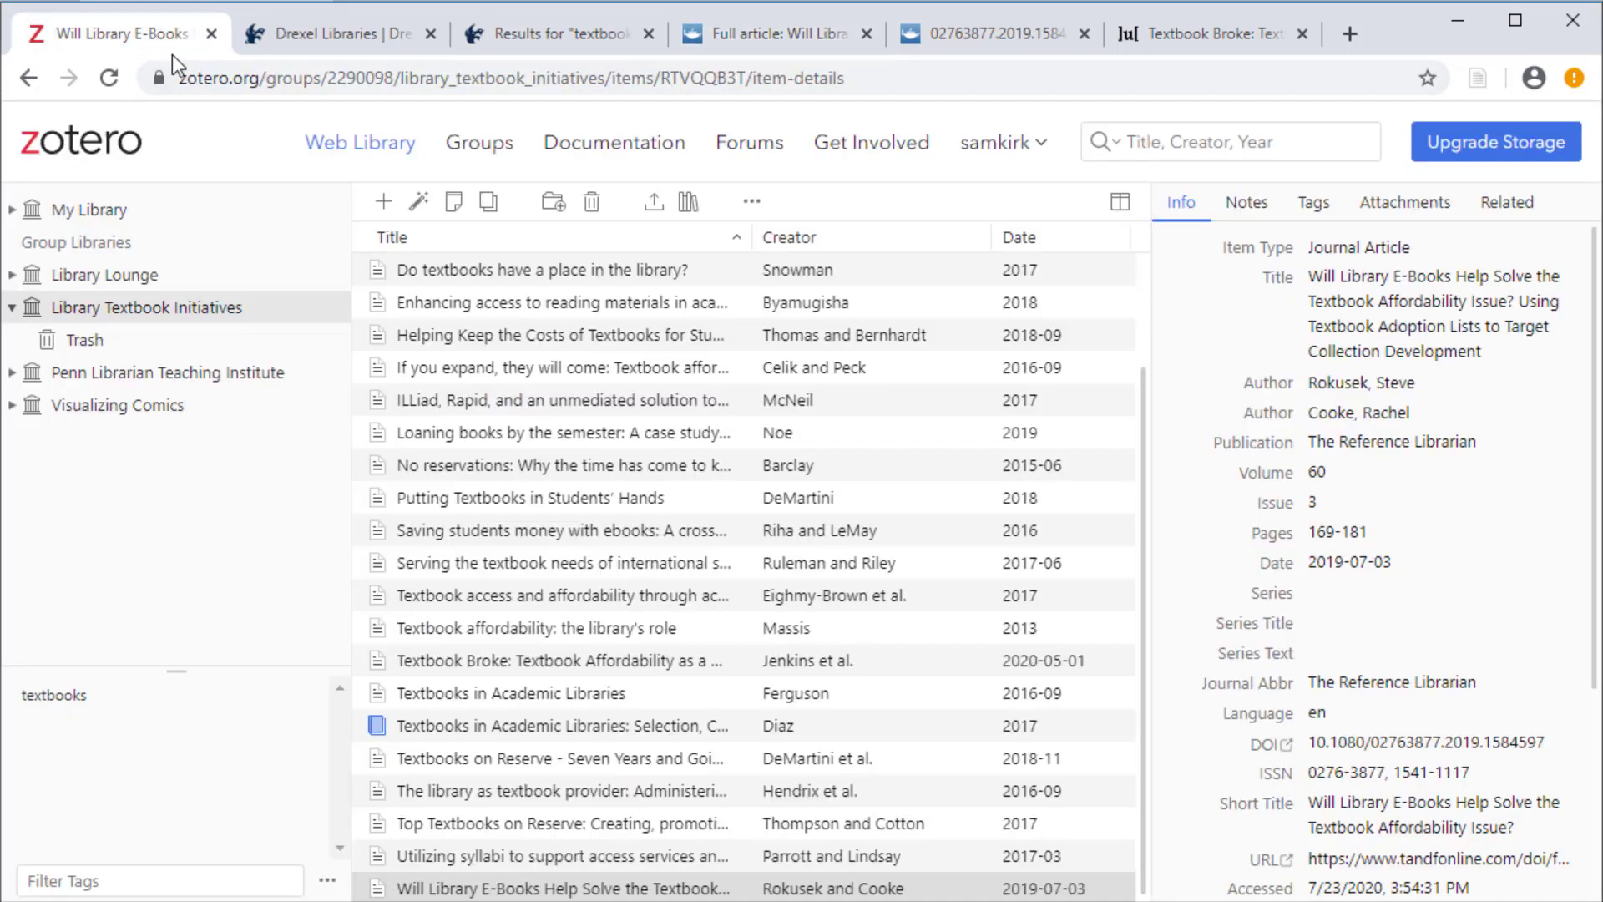
pyautogui.click(673, 889)
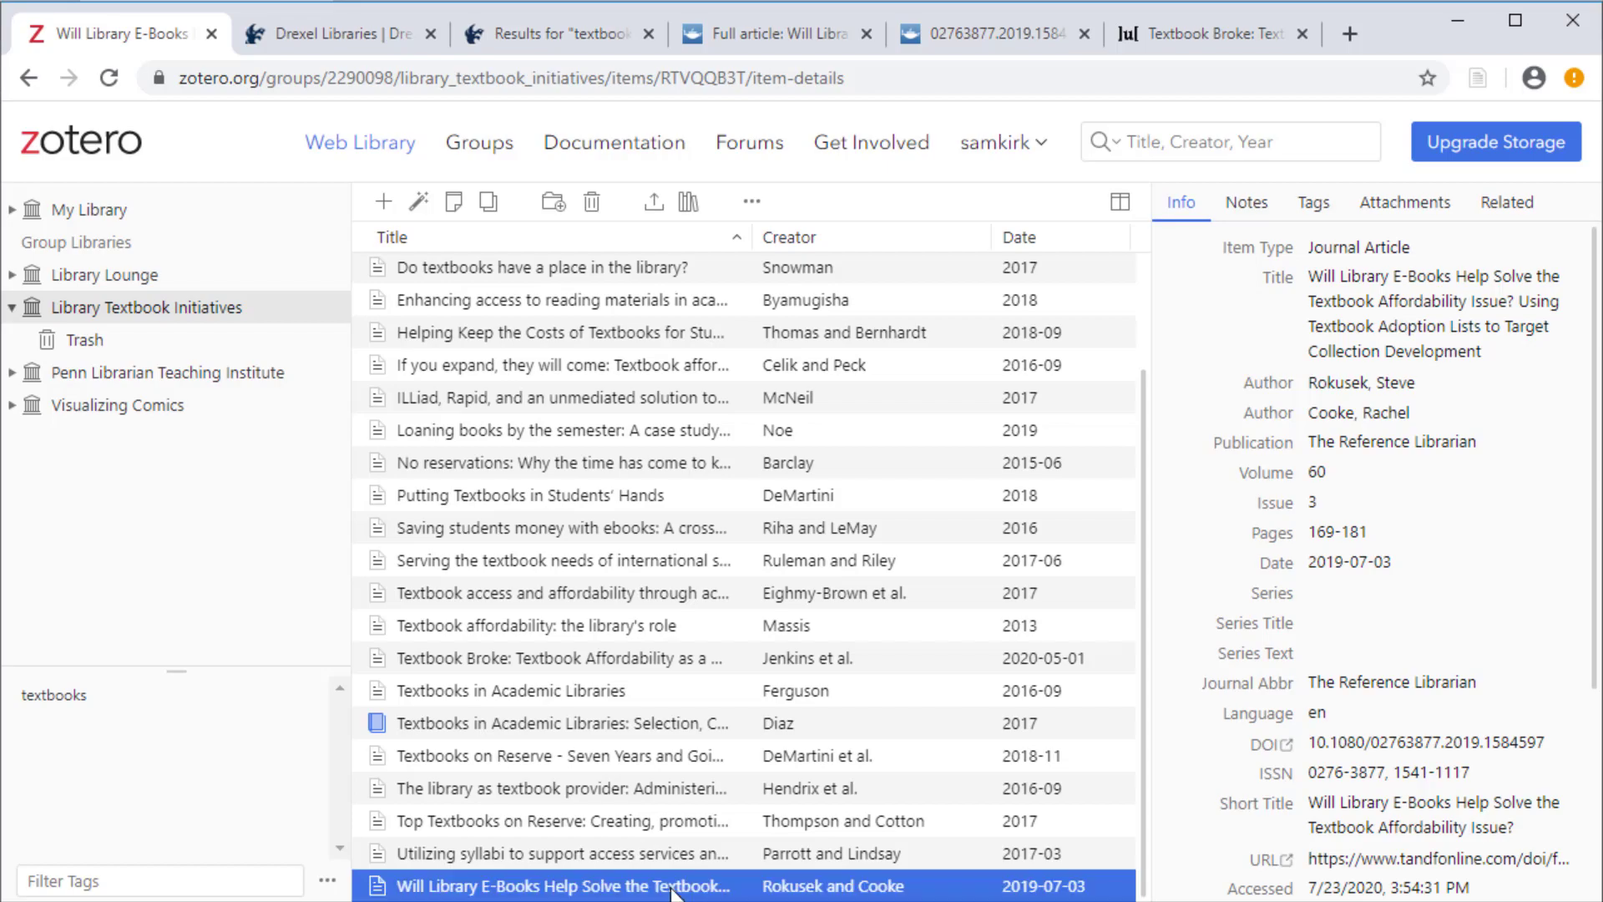
pyautogui.moveTo(672, 889); pyautogui.dragTo(803, 891)
pyautogui.scroll(-4, 1349, 673)
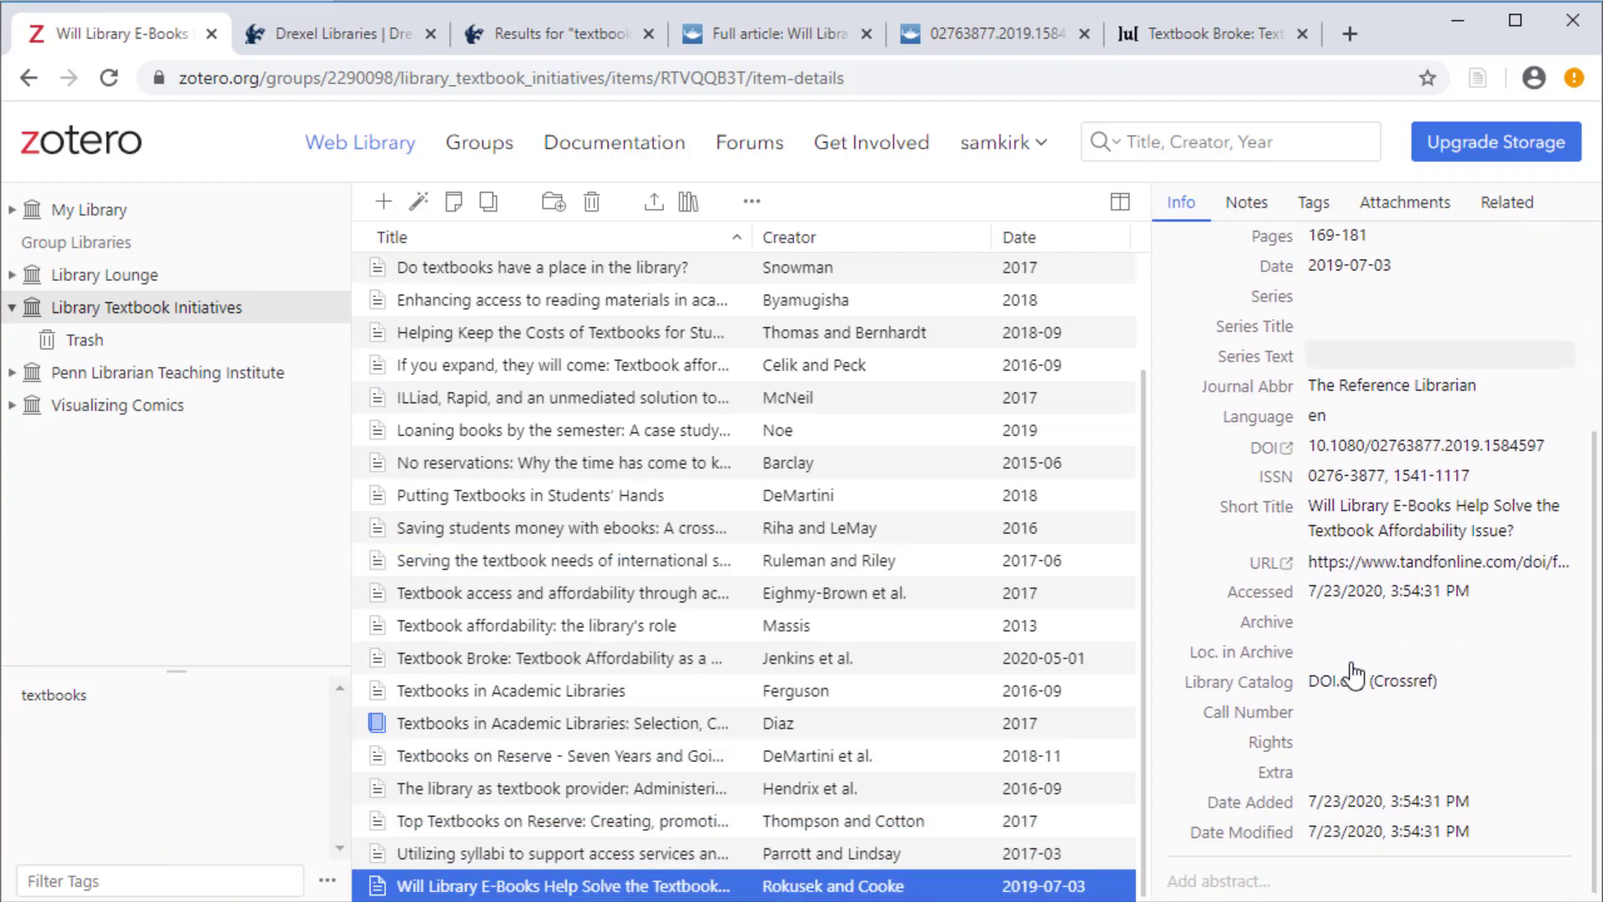
pyautogui.scroll(5, 1353, 669)
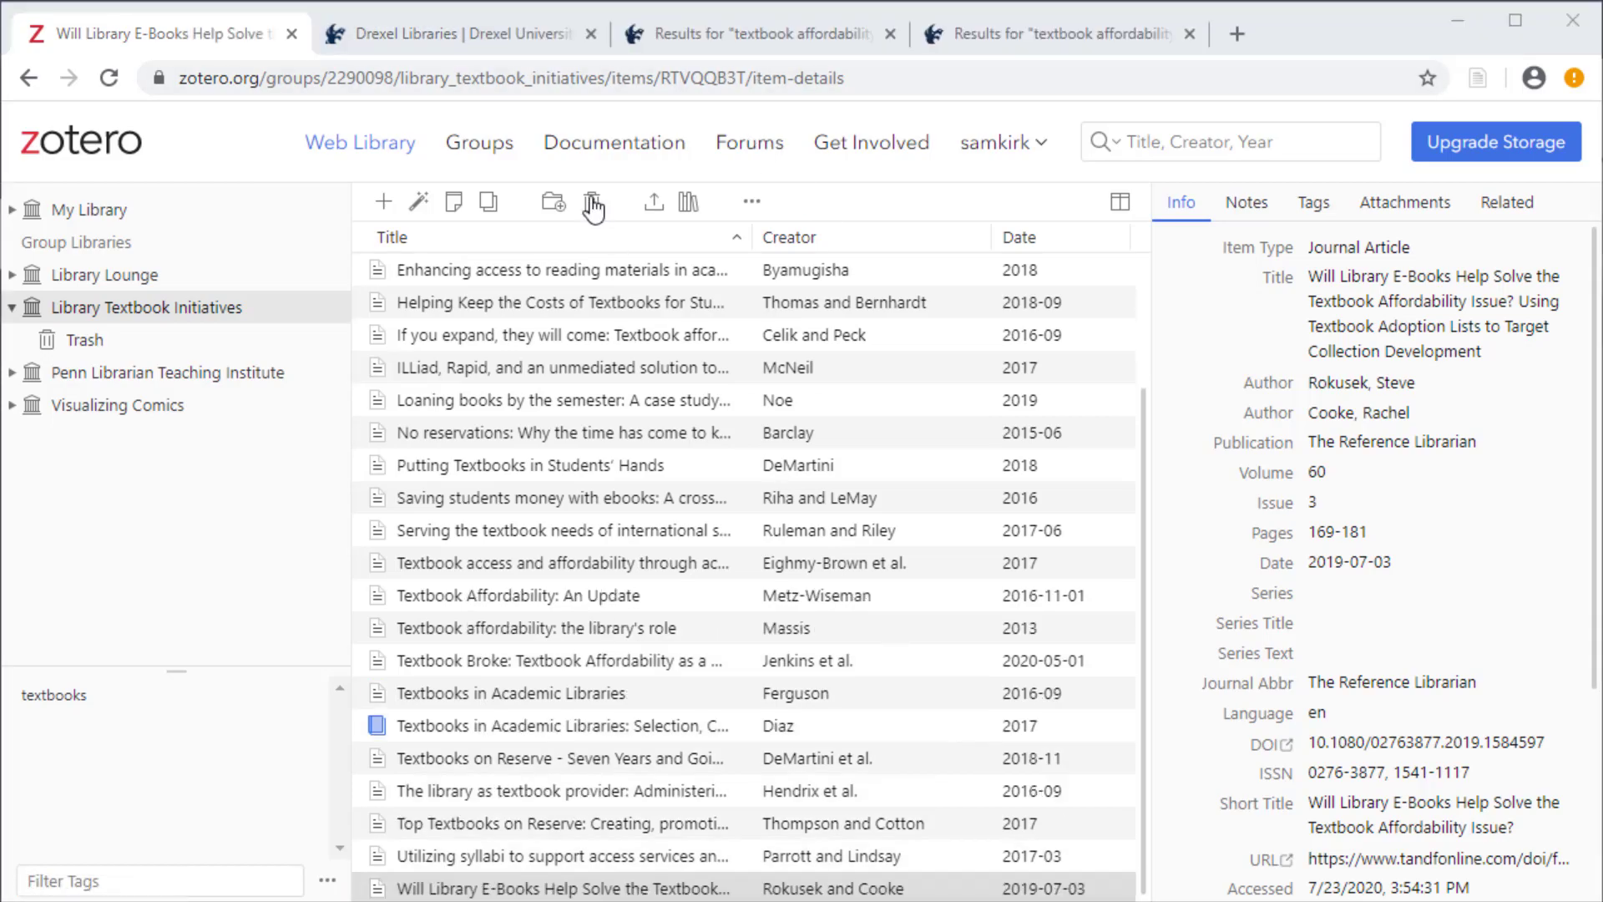
# Search ProQuest's ABI/INFORM Collection for 'textbook affordability', returning 2,918 results.
pyautogui.click(524, 37)
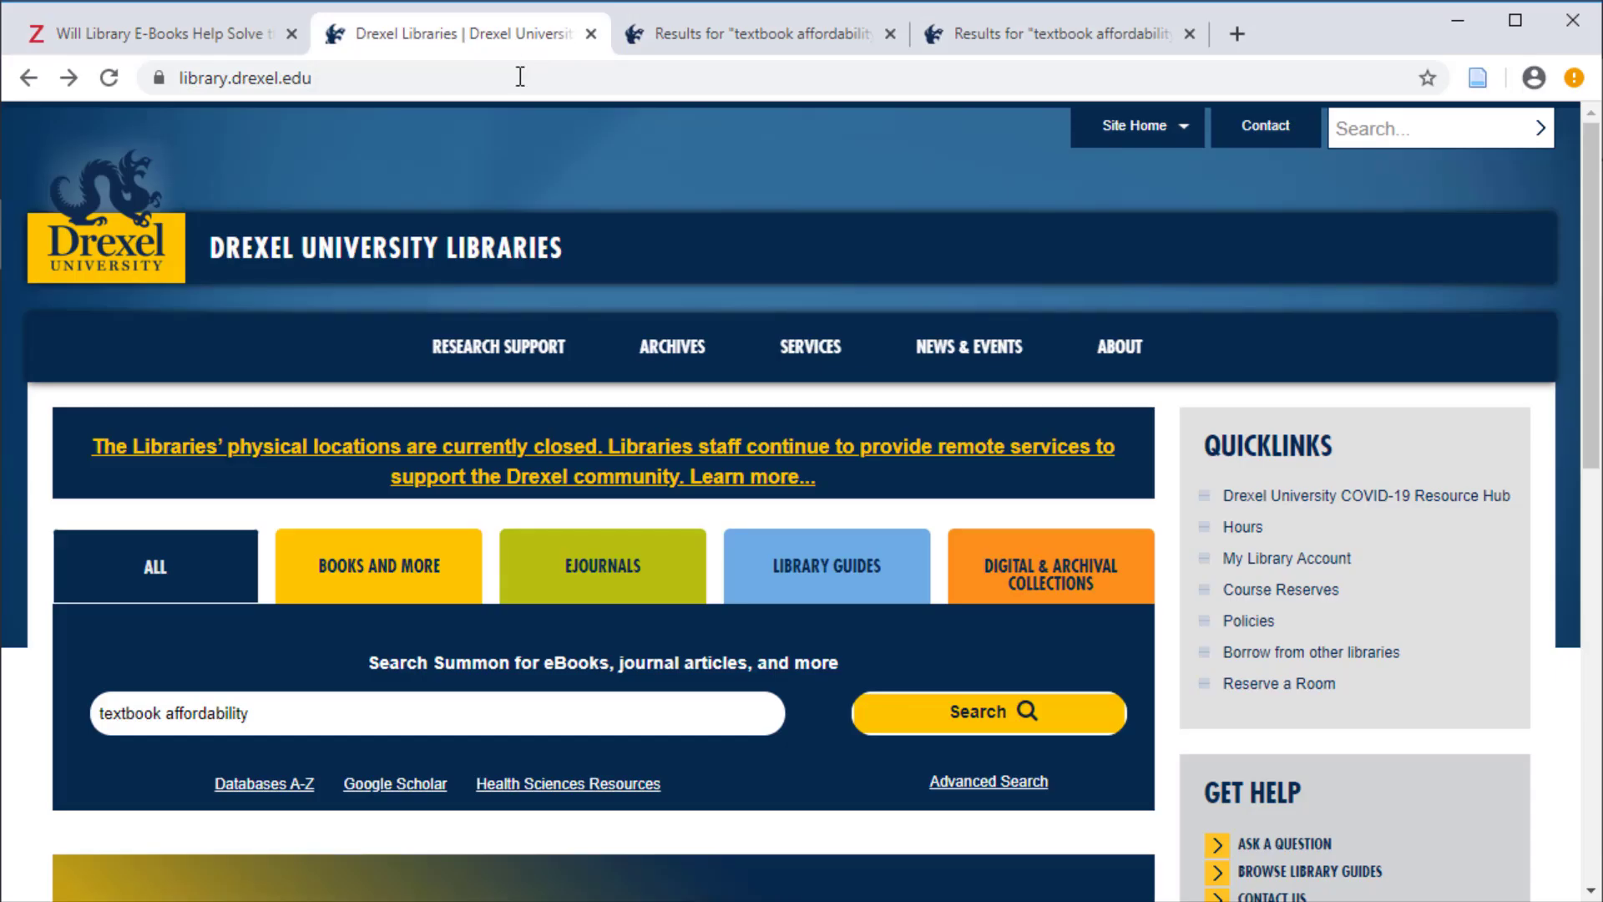
pyautogui.click(305, 785)
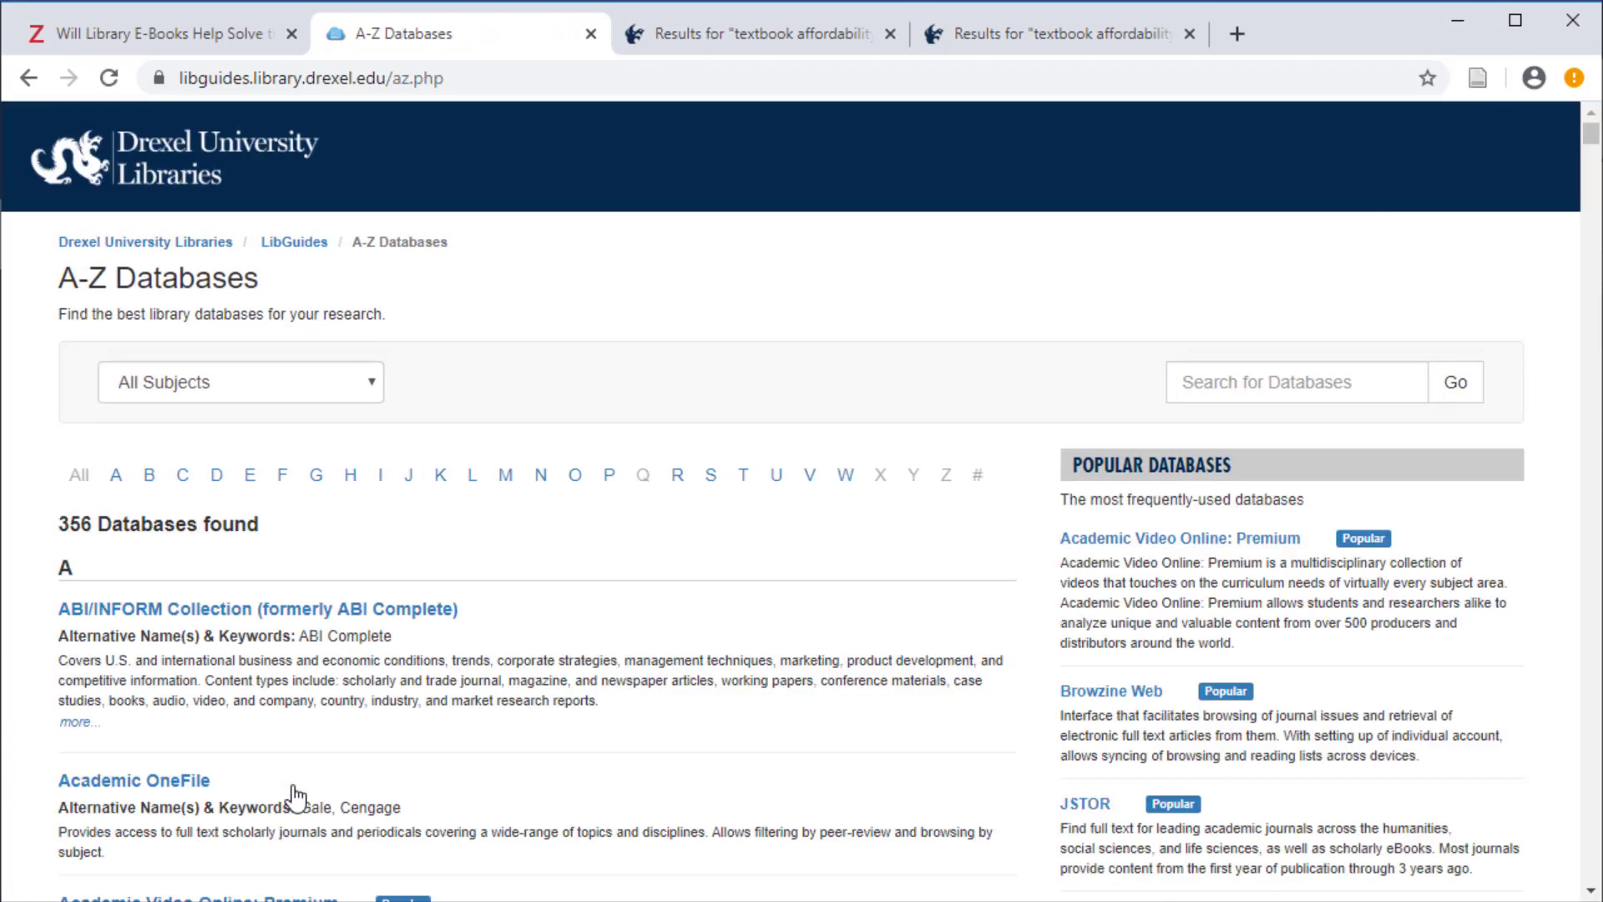
pyautogui.click(380, 611)
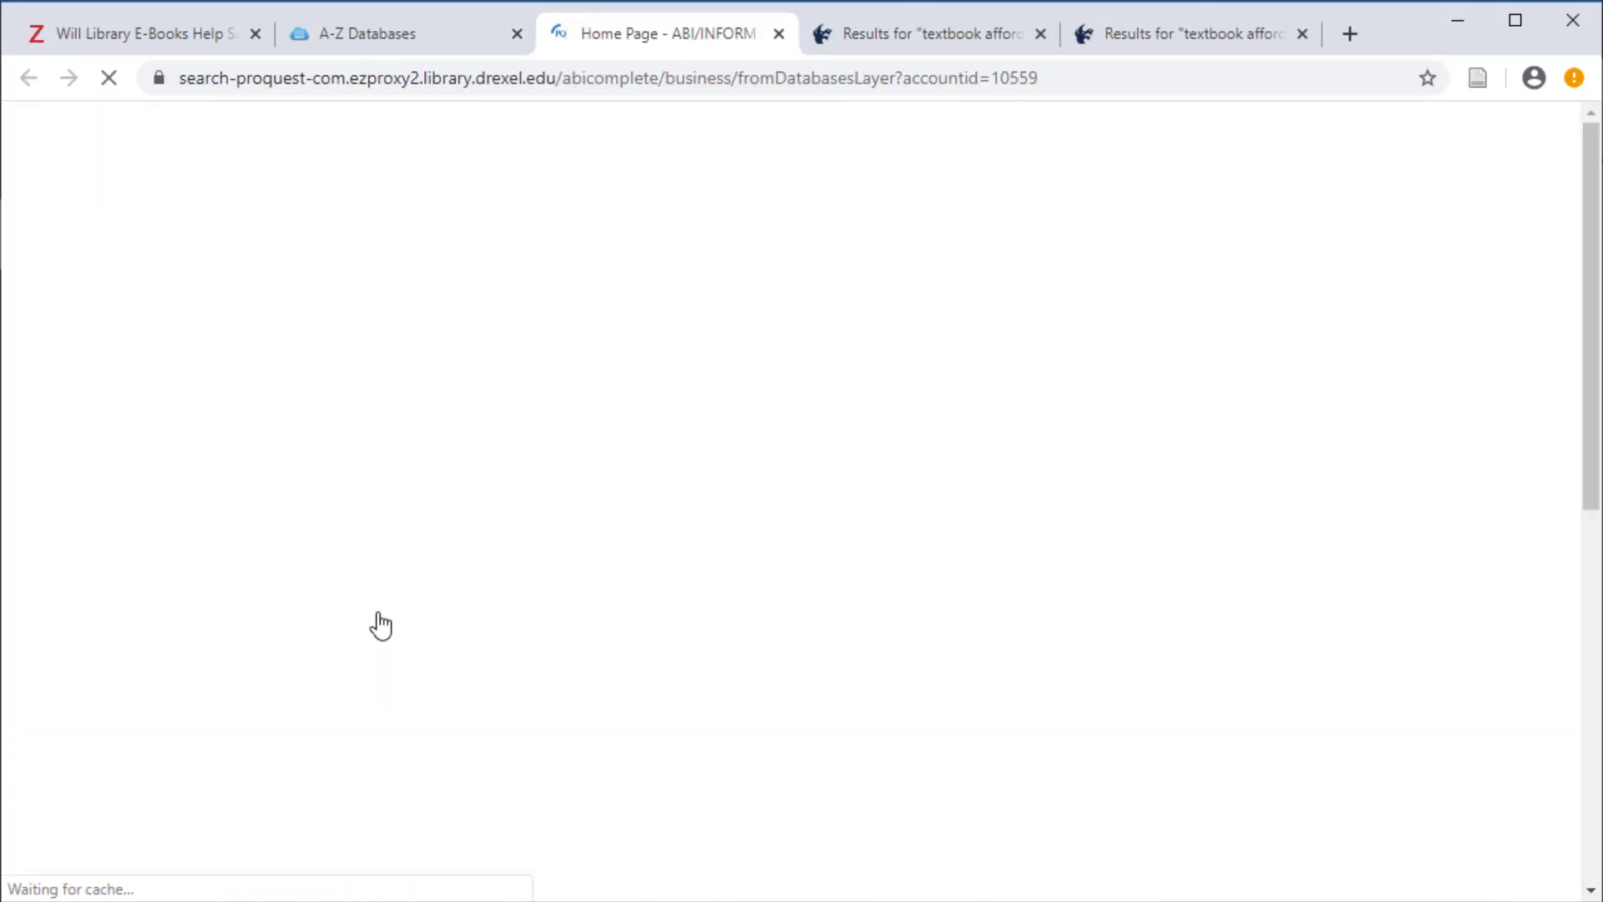
pyautogui.write('text')
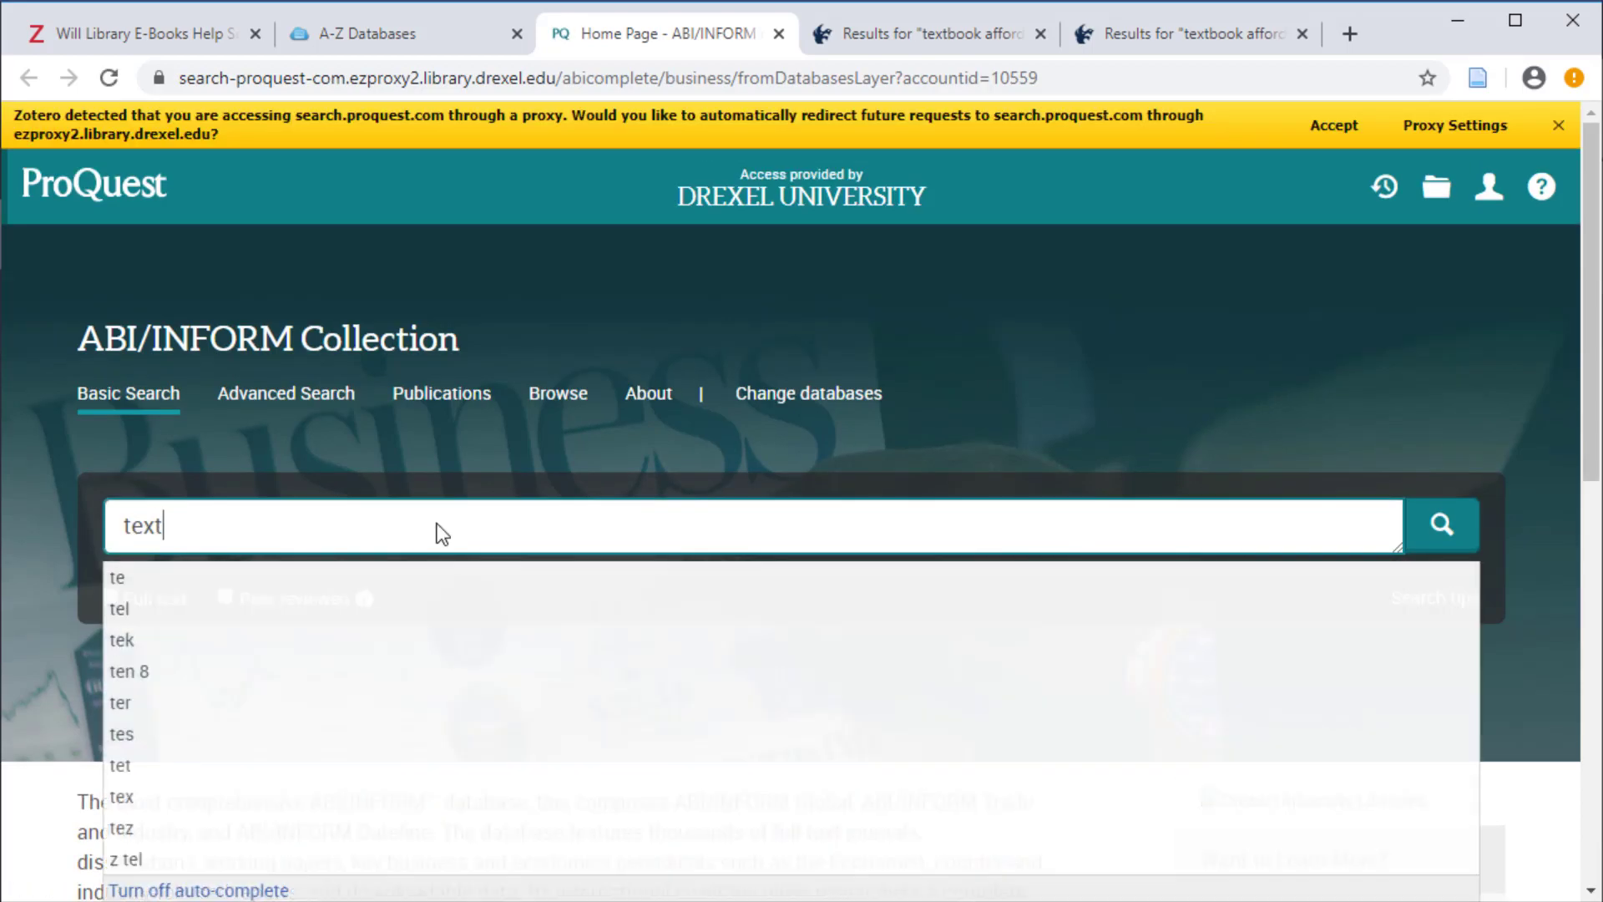
pyautogui.write('book affordability')
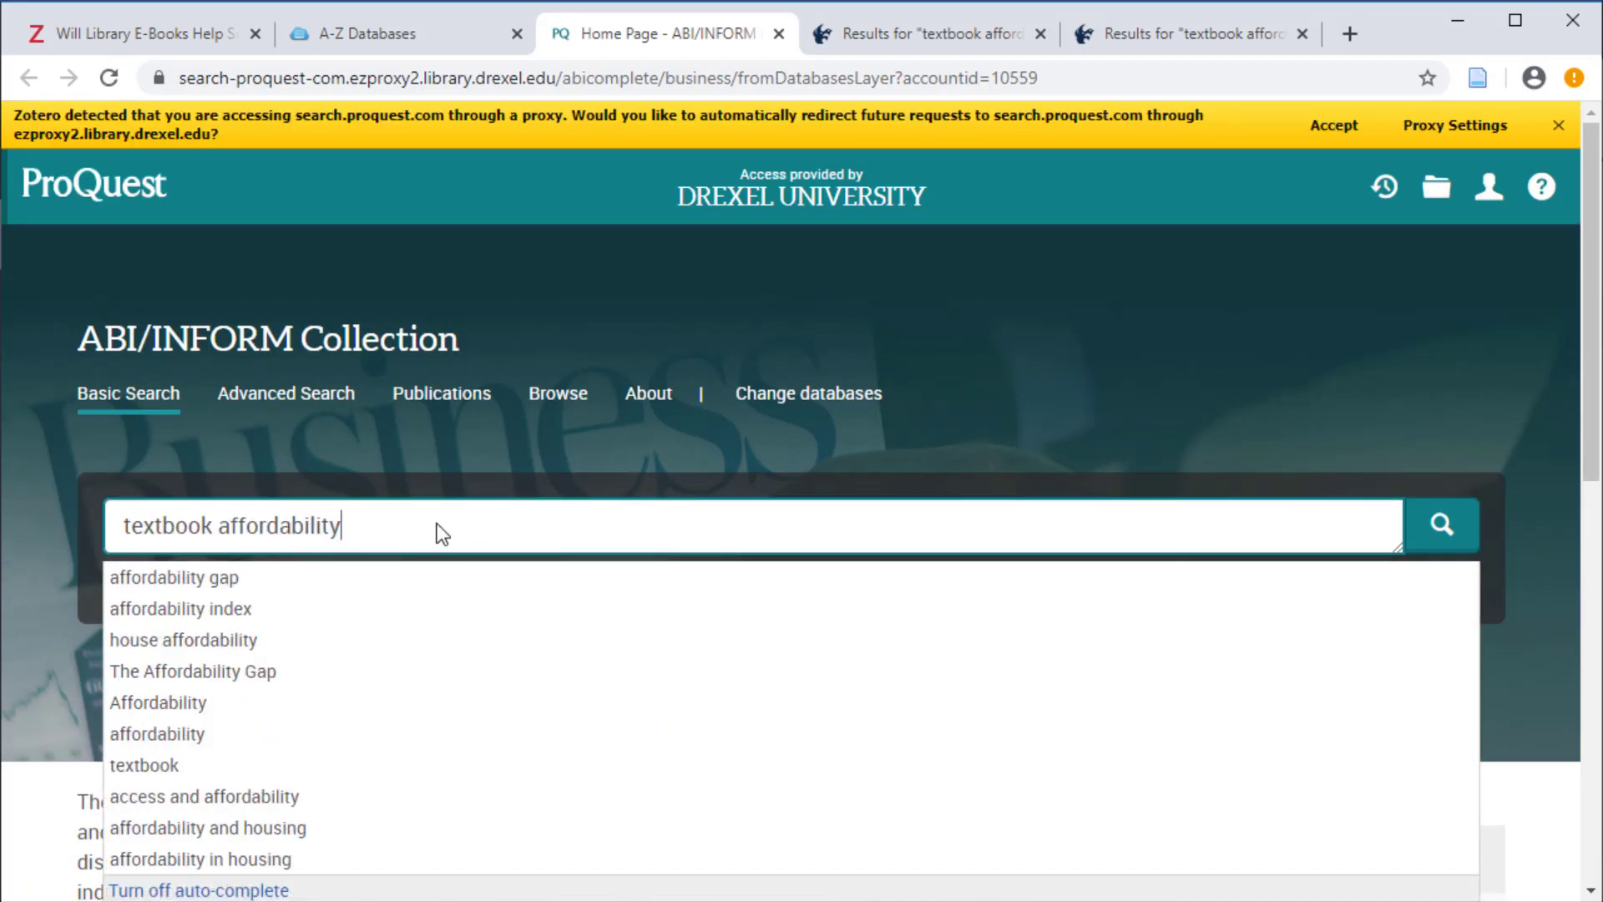
pyautogui.press('Return')
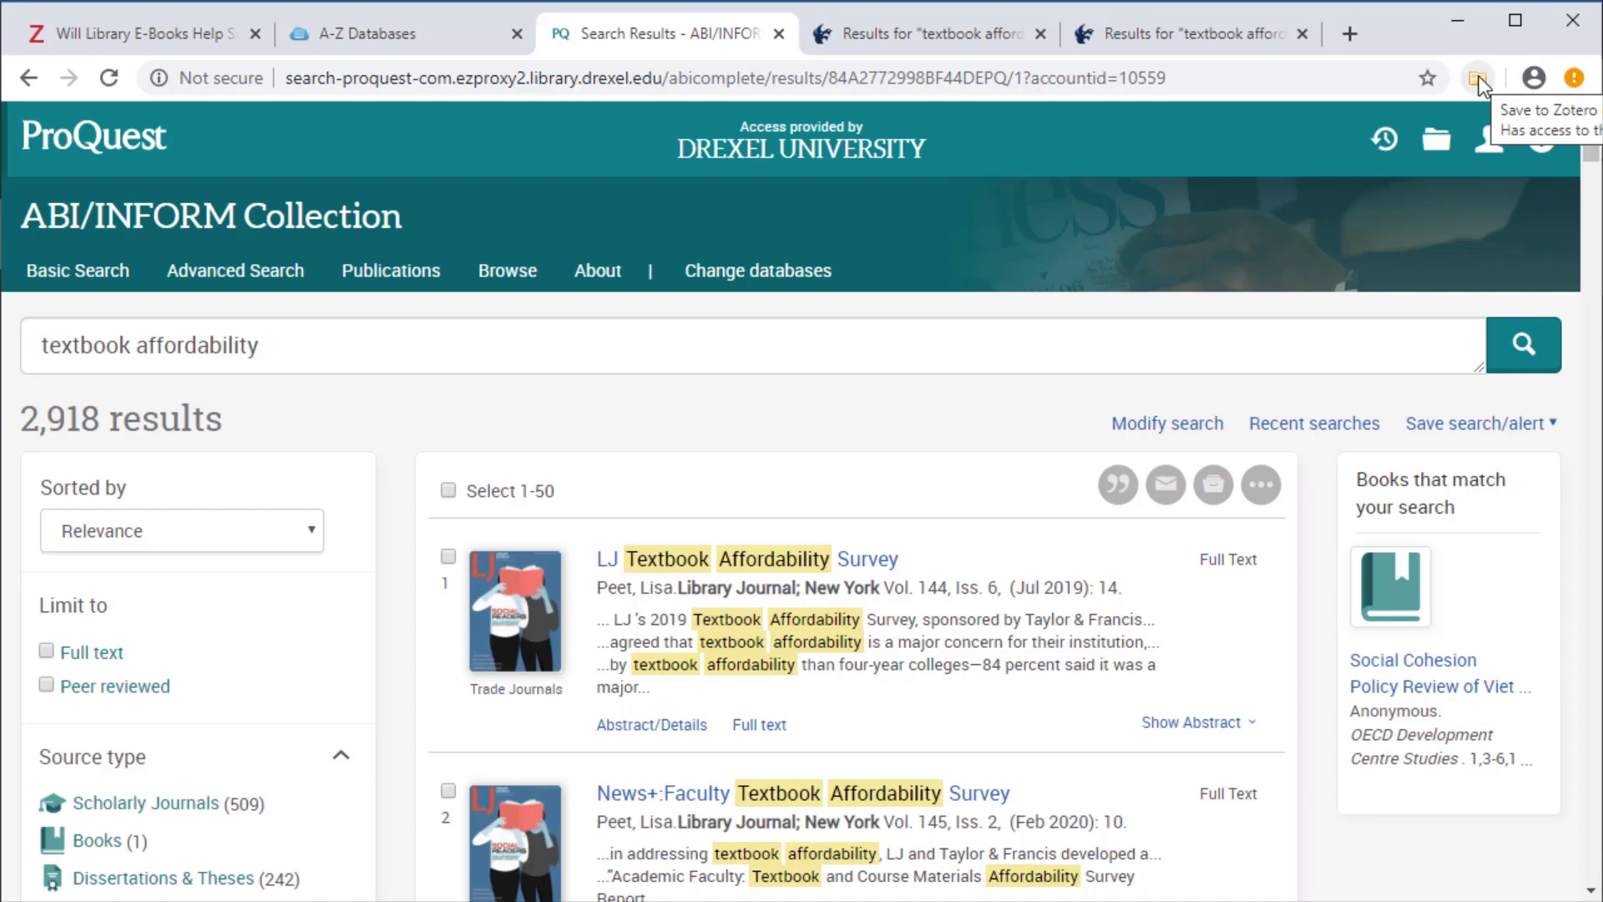
# Save 'Textbook affordability: the library's role' with its full-text PDF into Library Textbook Initiatives via Zotero Connector.
pyautogui.scroll(-6, 1000, 463)
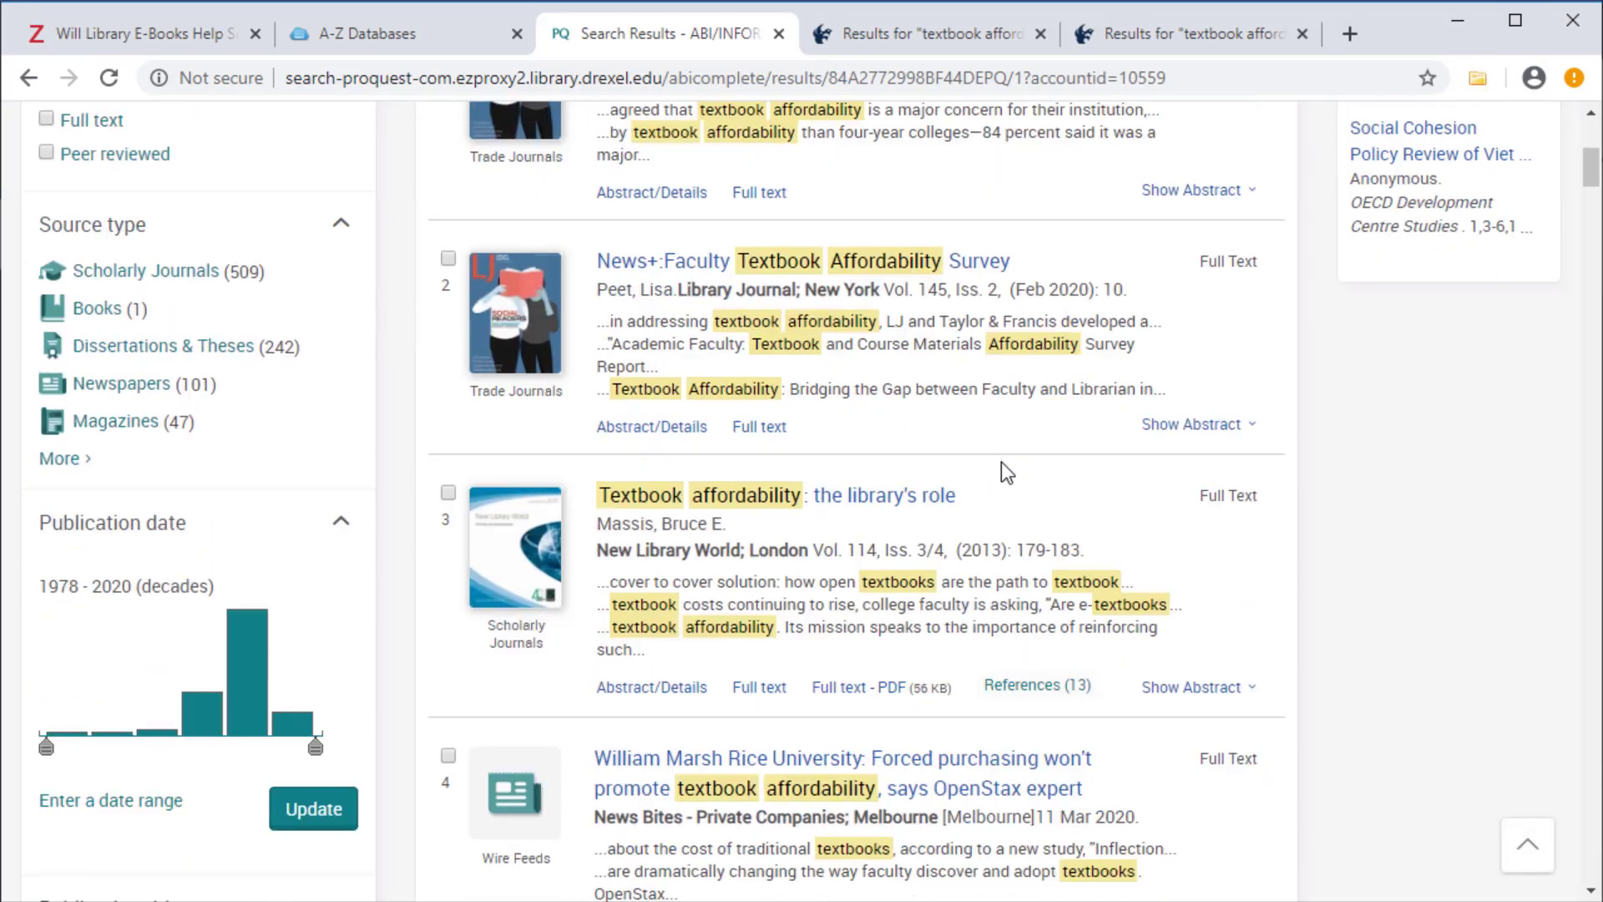
pyautogui.scroll(-2, 1001, 463)
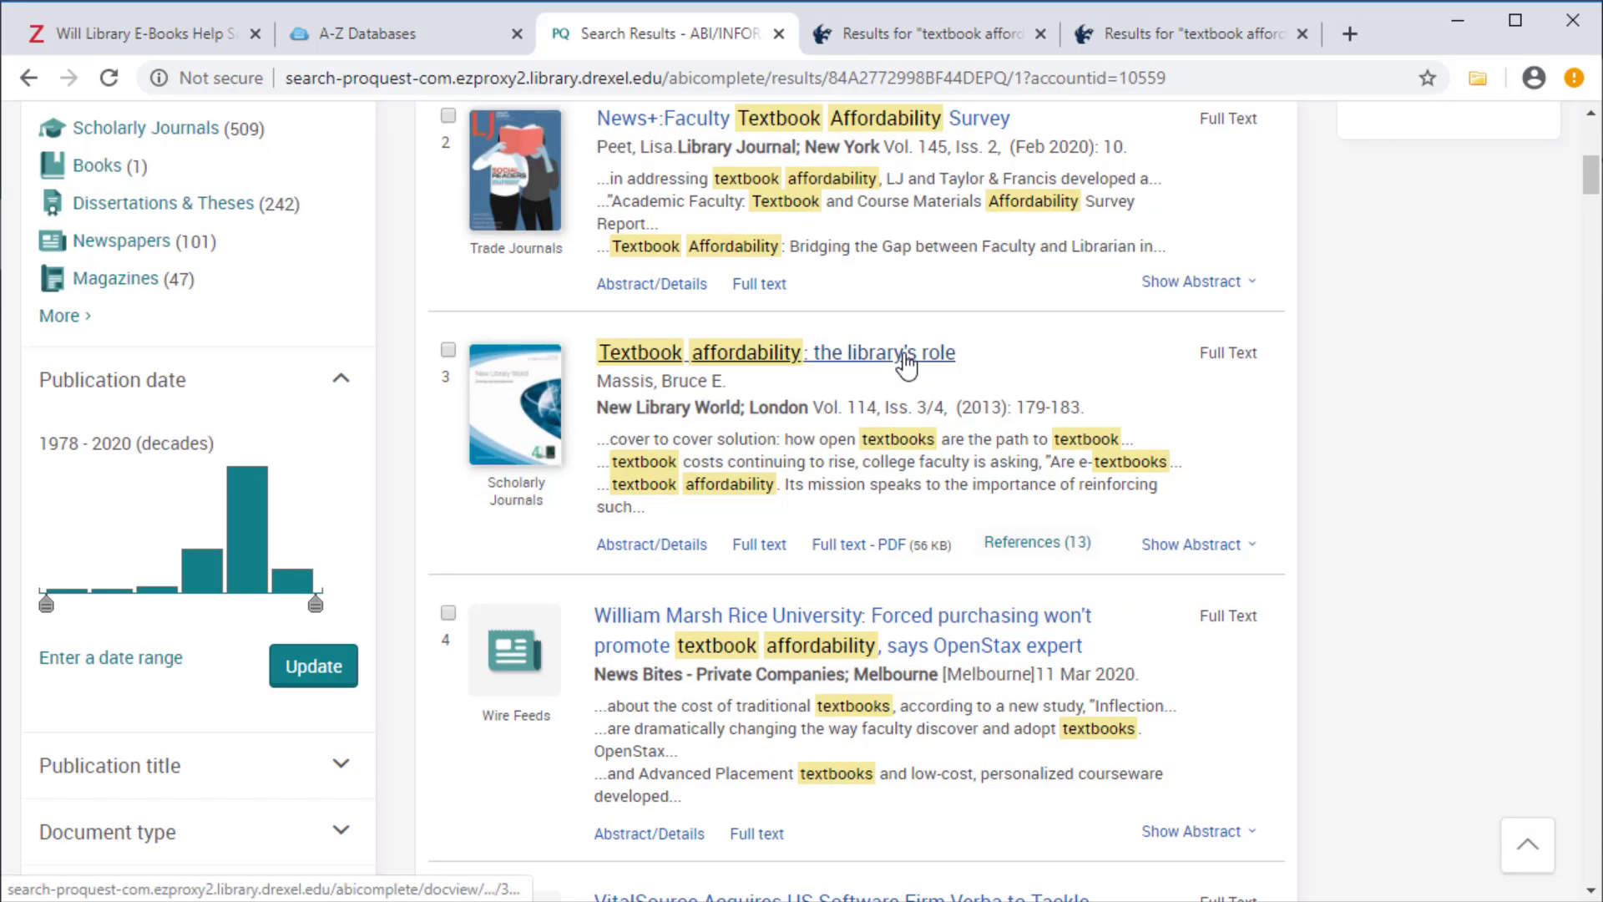
pyautogui.click(1479, 78)
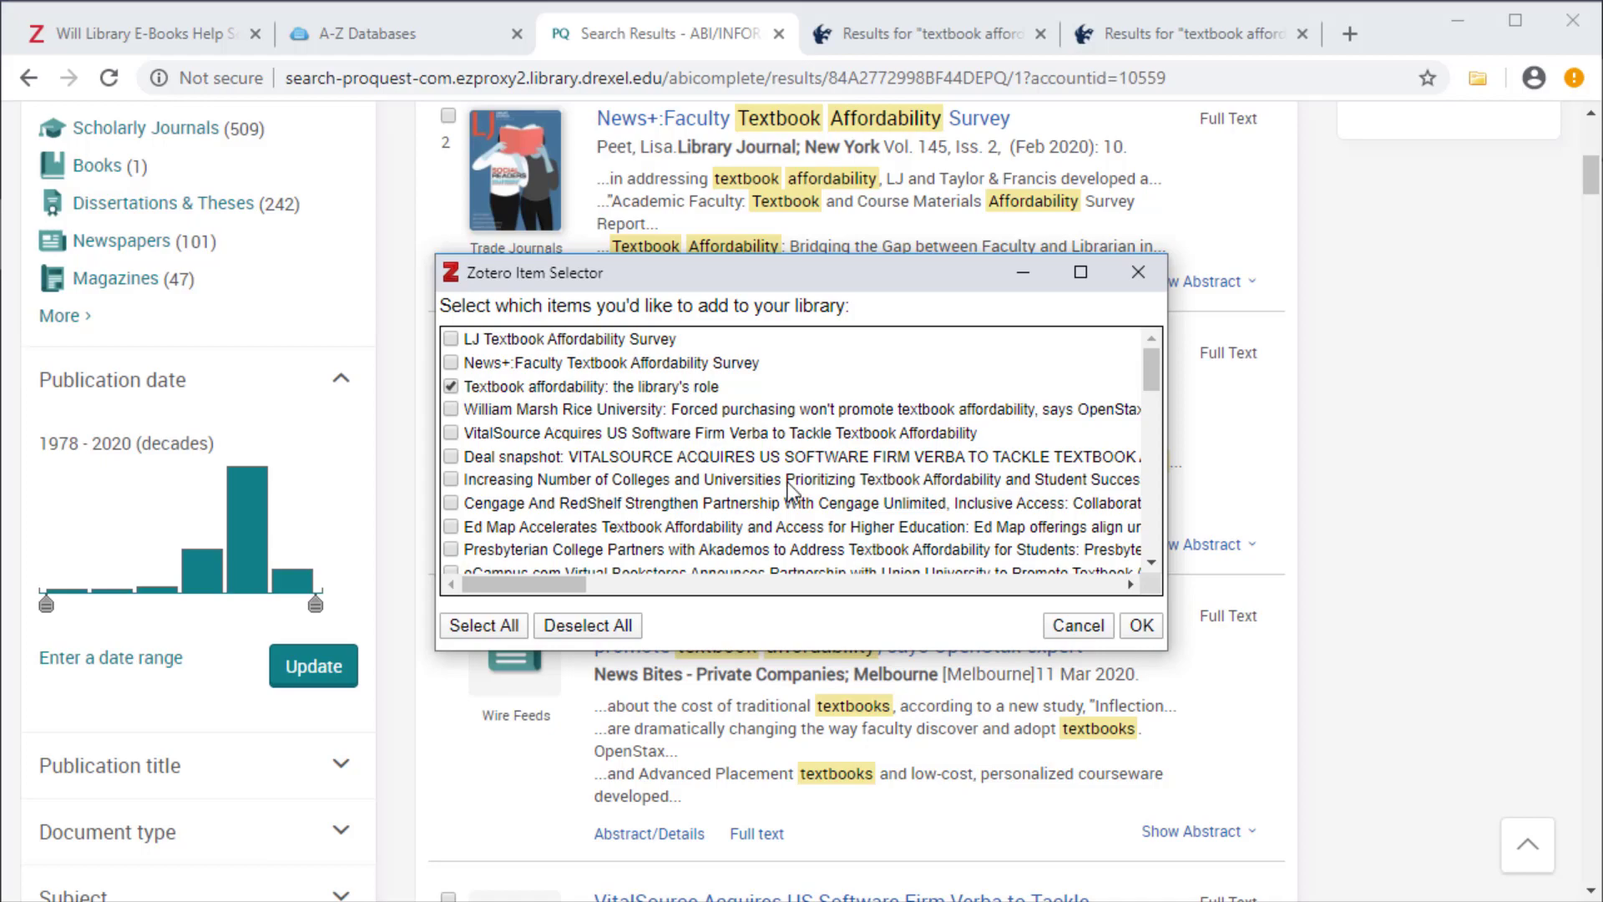
pyautogui.click(1141, 626)
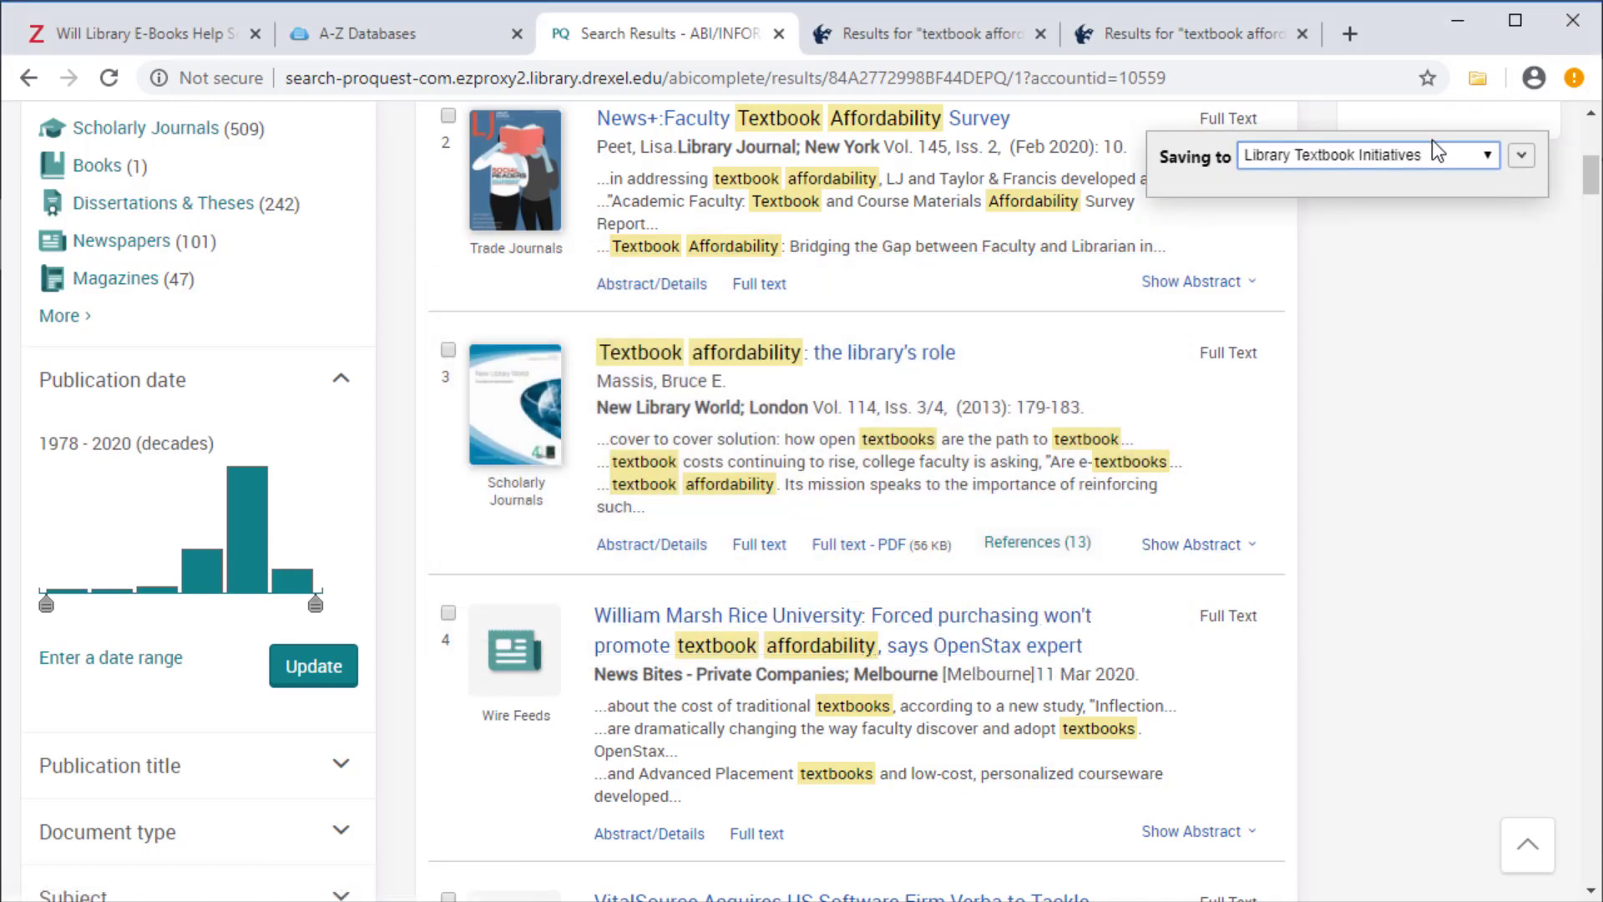
pyautogui.click(1520, 155)
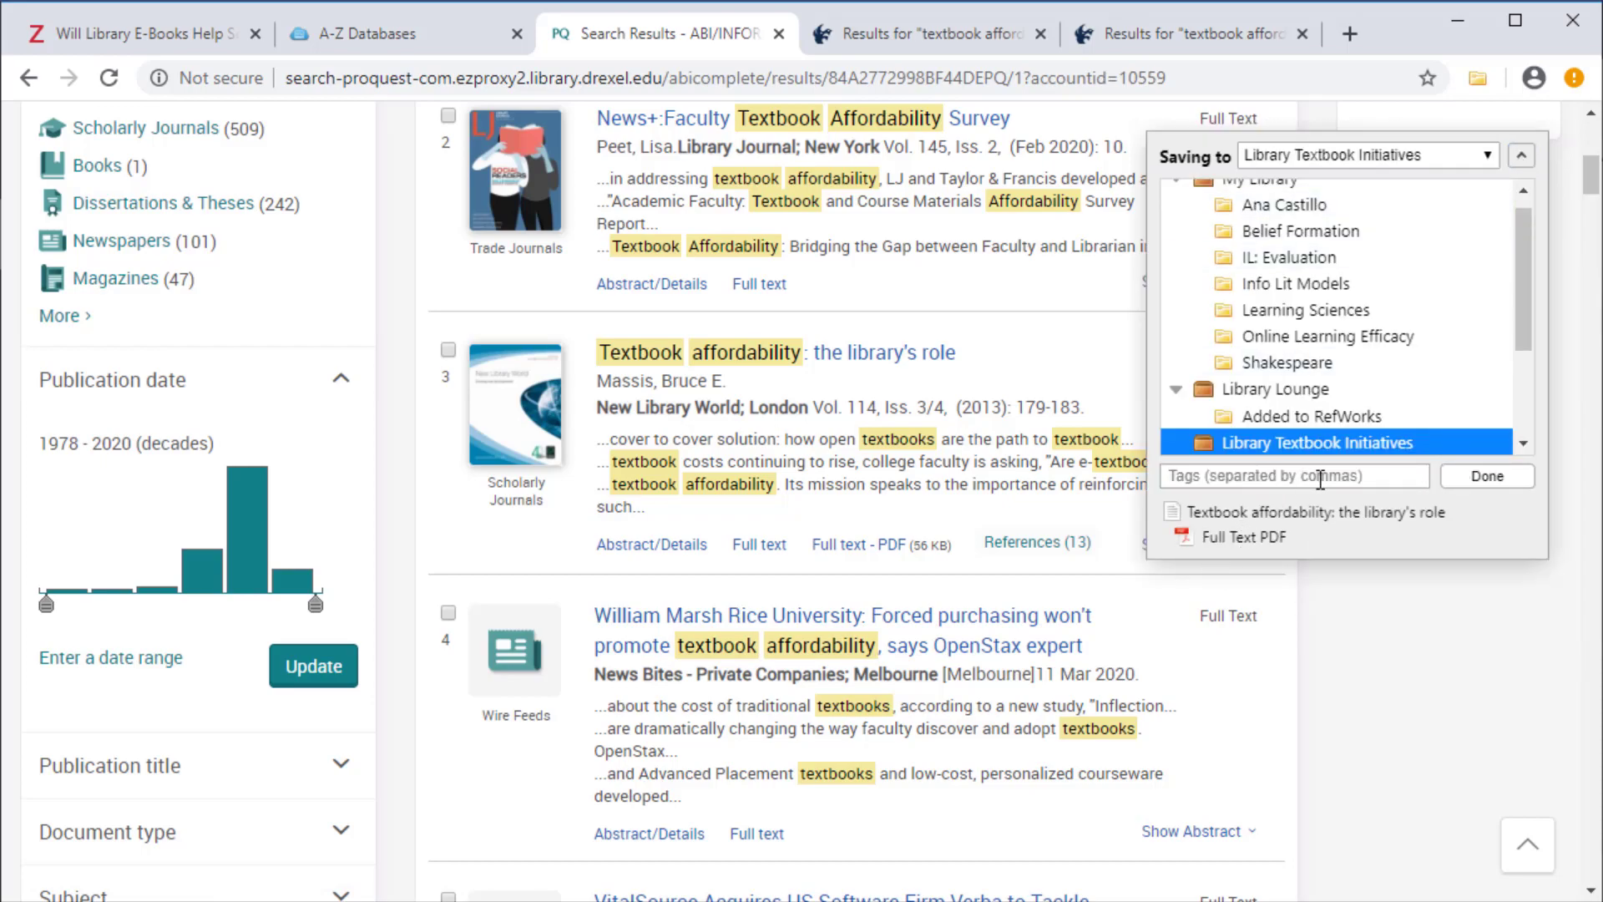
pyautogui.click(1484, 476)
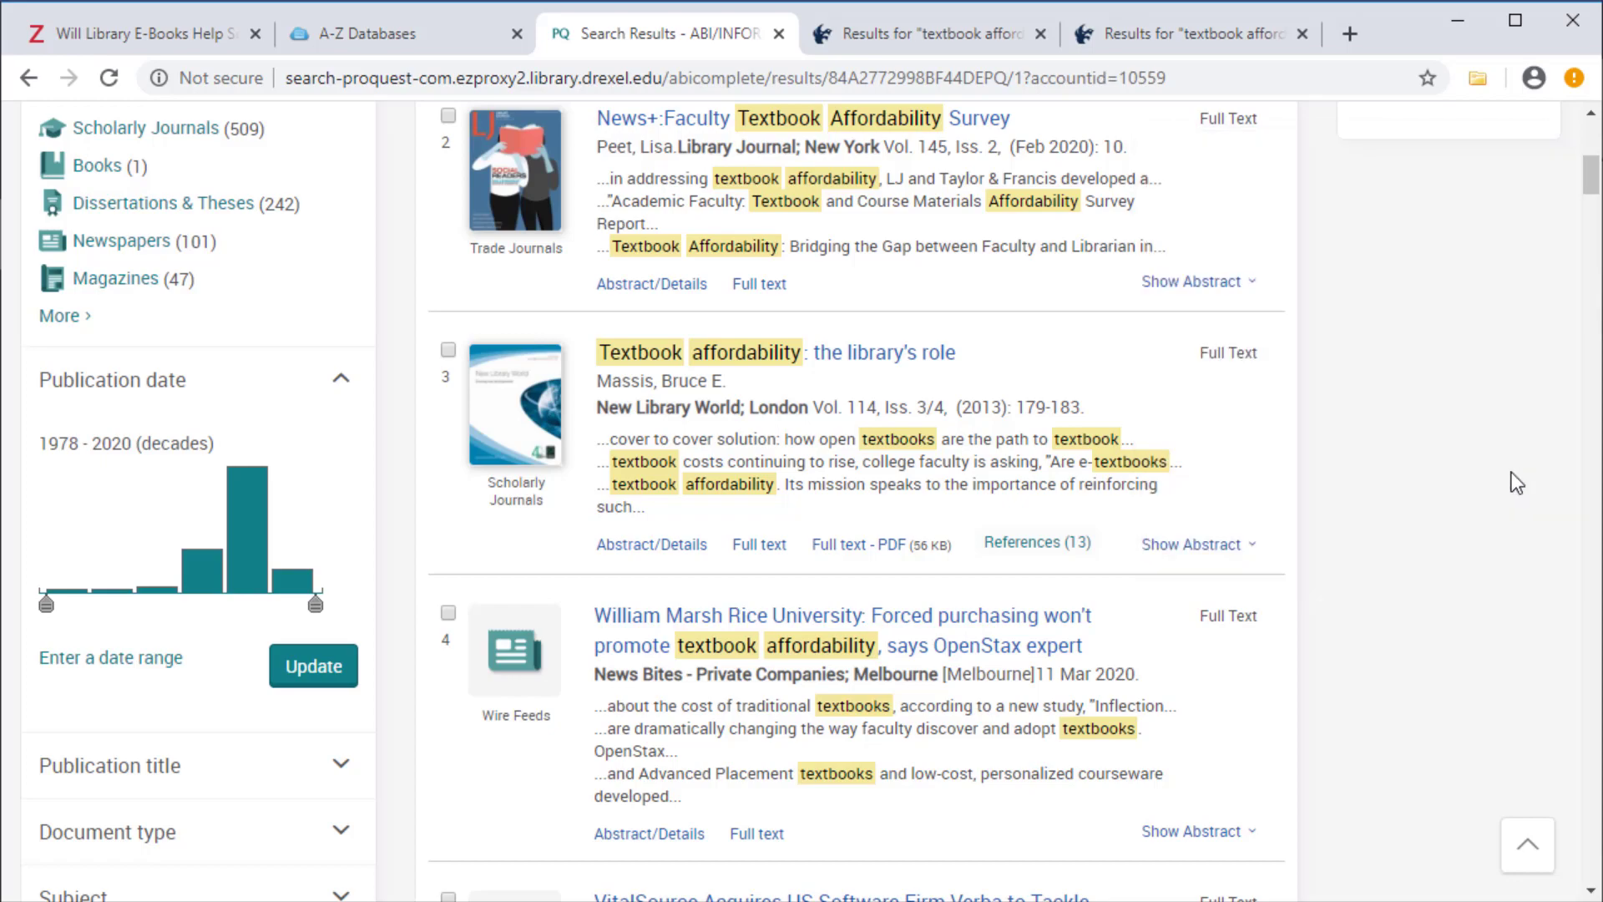
# Verify the Massis article has Massis2013-TextbookAffordability.pdf attached, then open a blank browser tab.
pyautogui.click(195, 37)
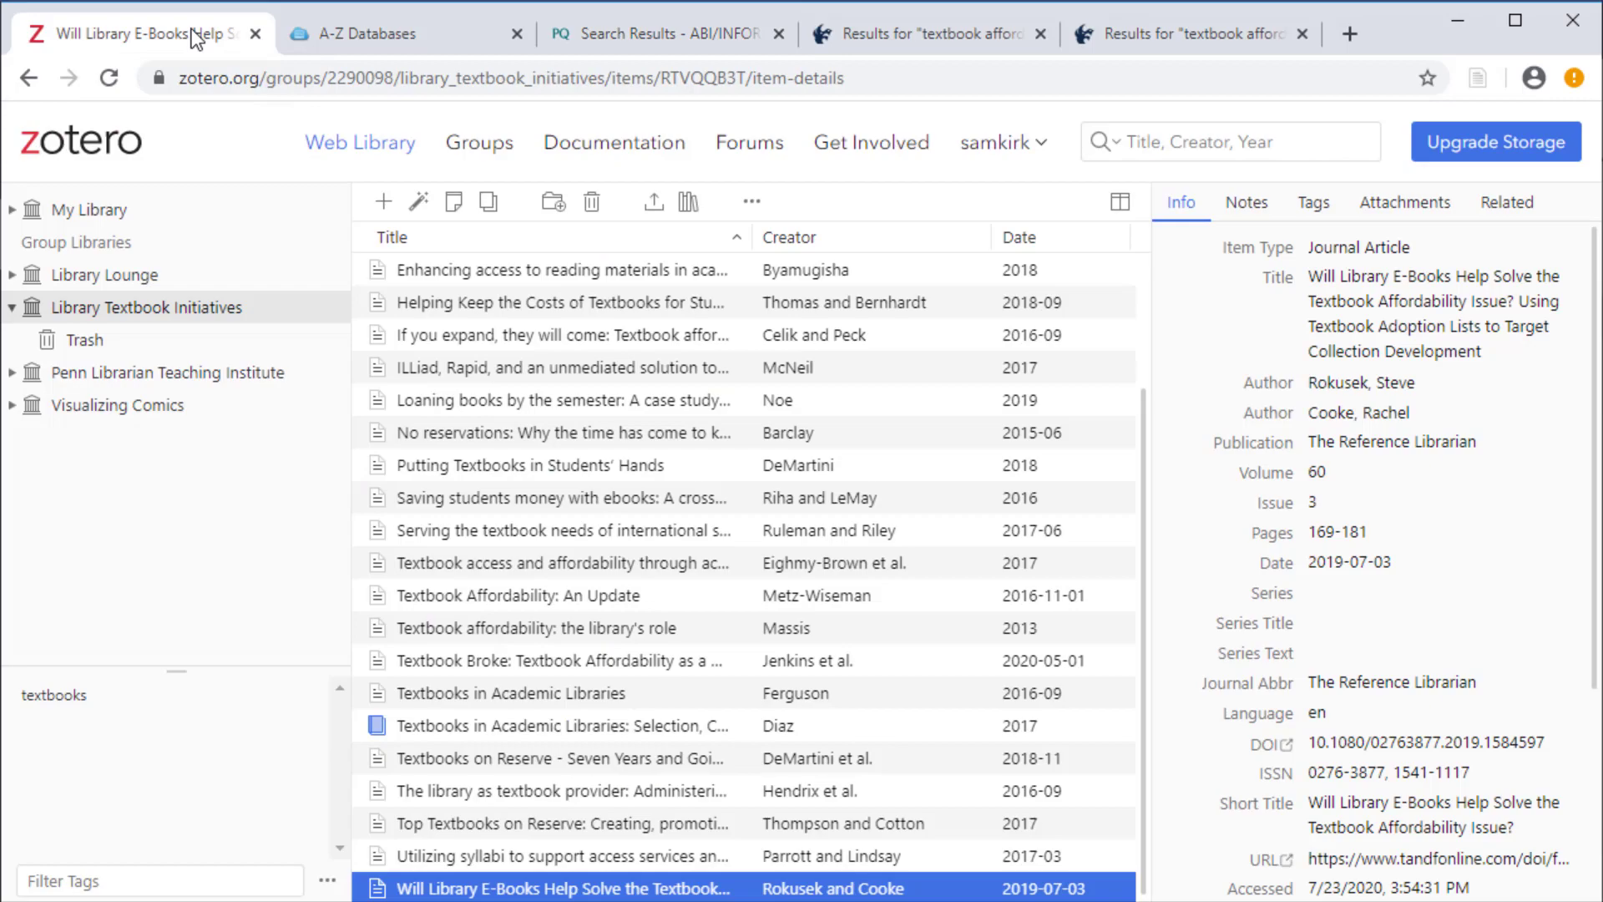
pyautogui.click(598, 639)
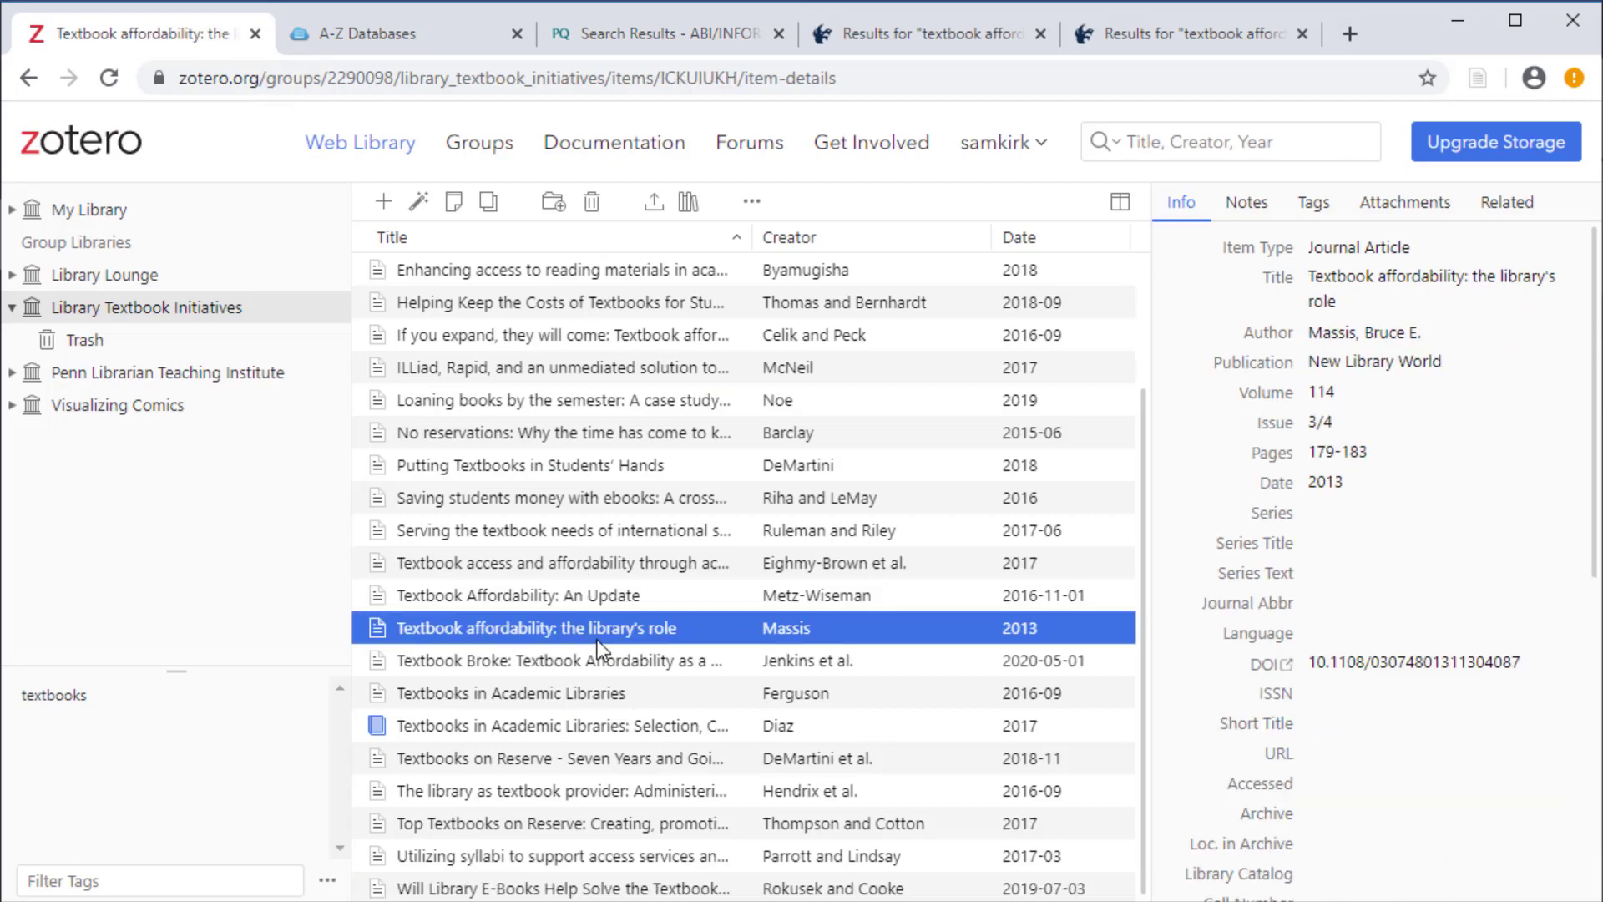
pyautogui.click(1409, 203)
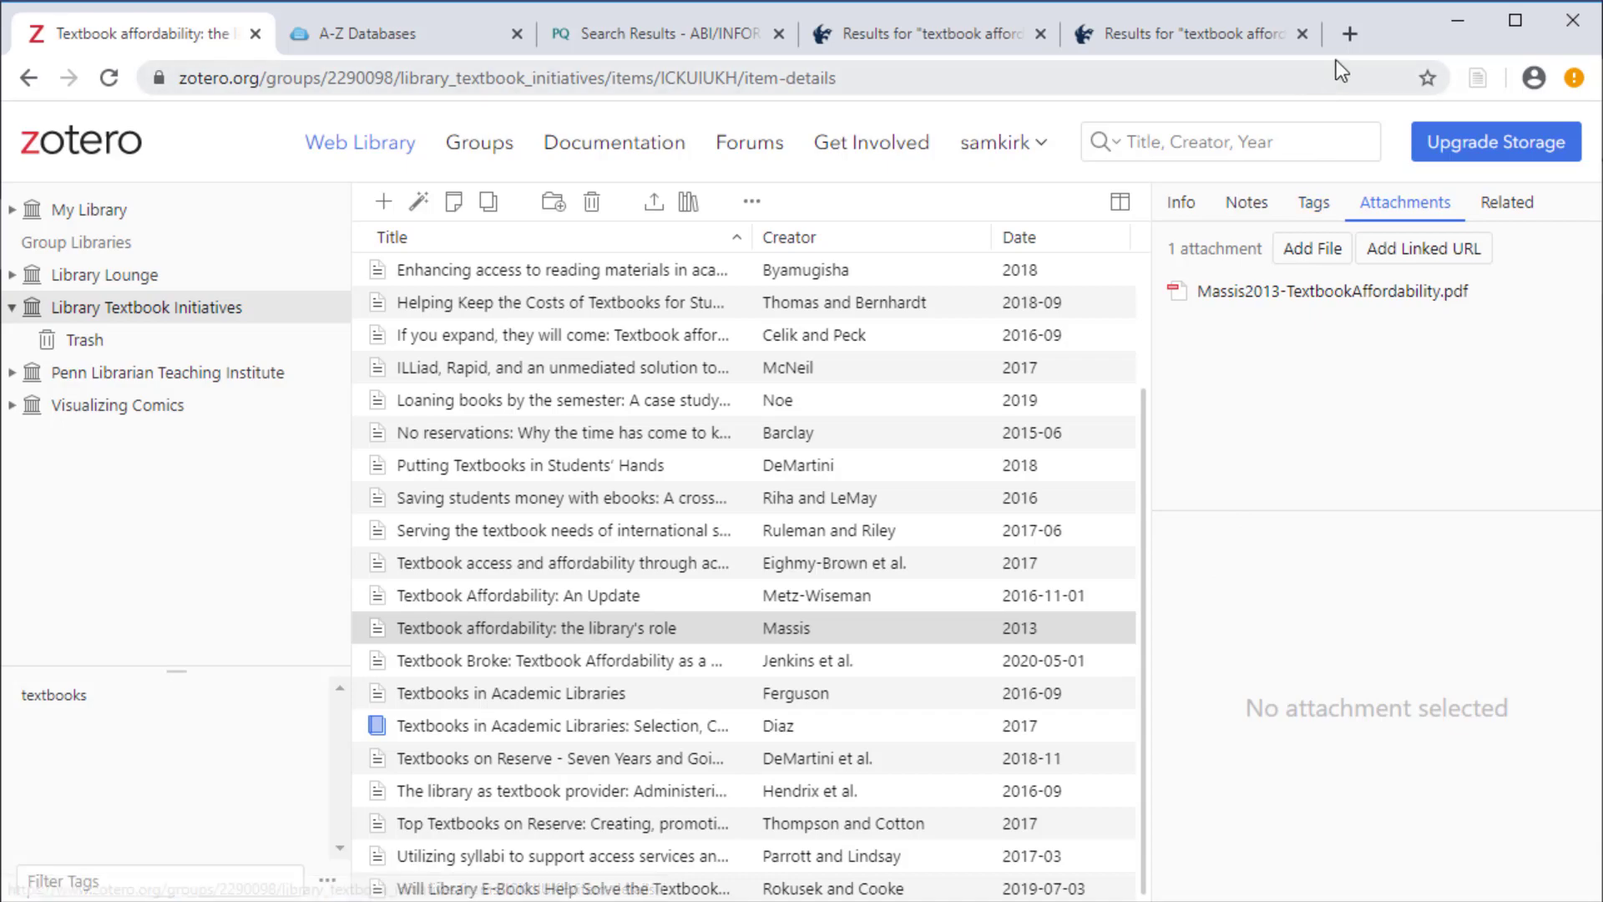
pyautogui.click(1348, 35)
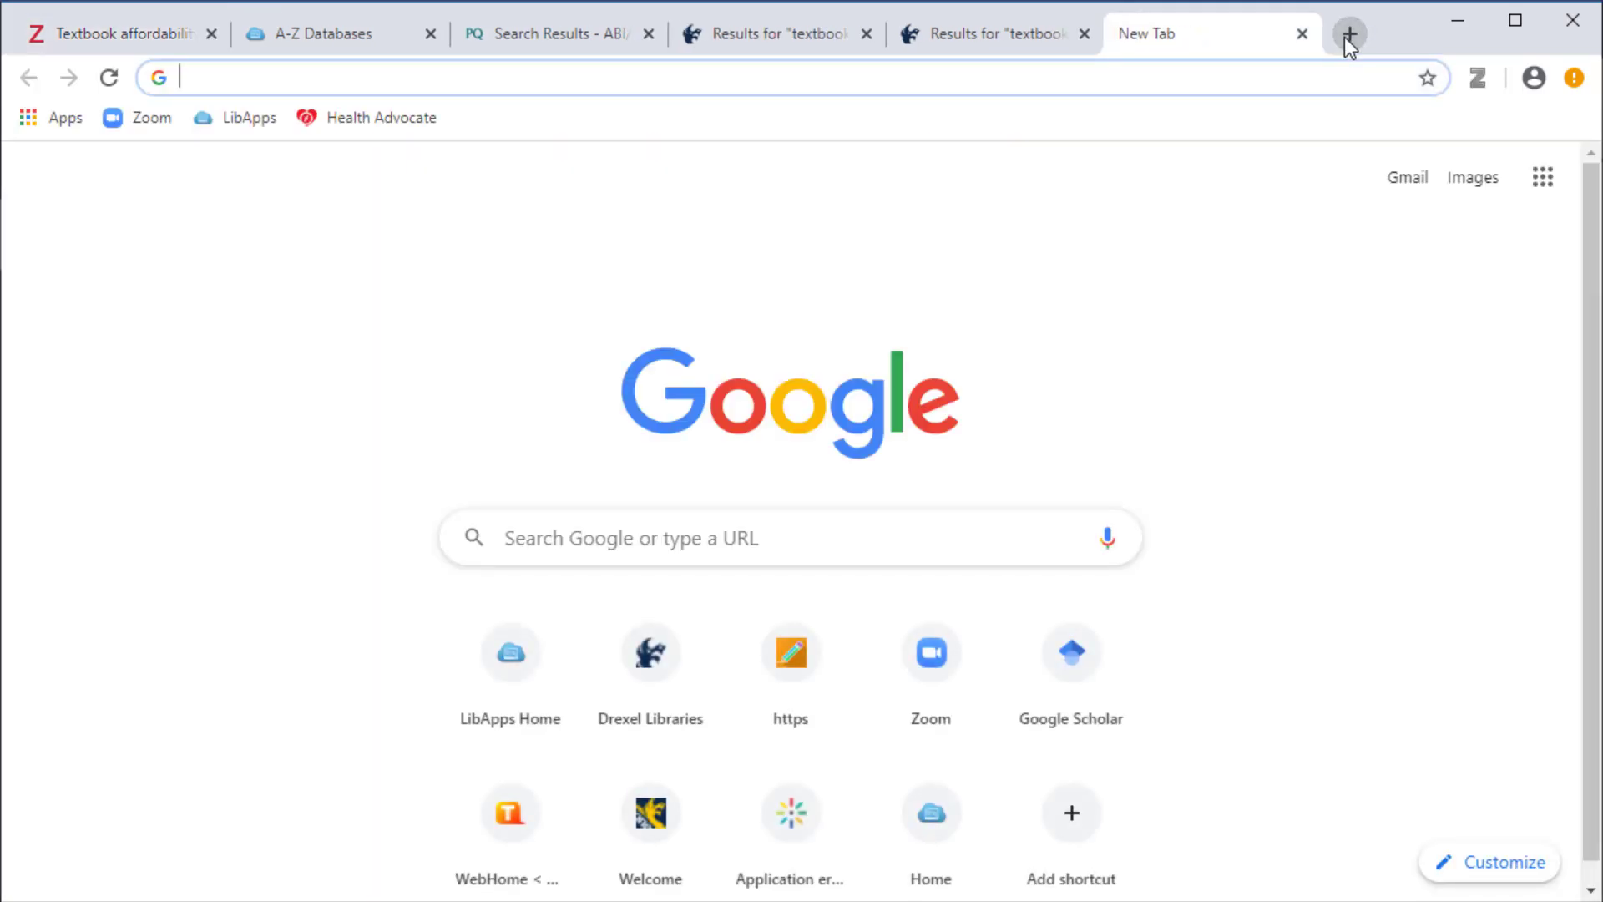
# Find pewresearch.org on Google and open the 'Two-Thirds of Americans Think Government Should Do More on Climate' article.
pyautogui.write('pew research center')
pyautogui.press('Return')
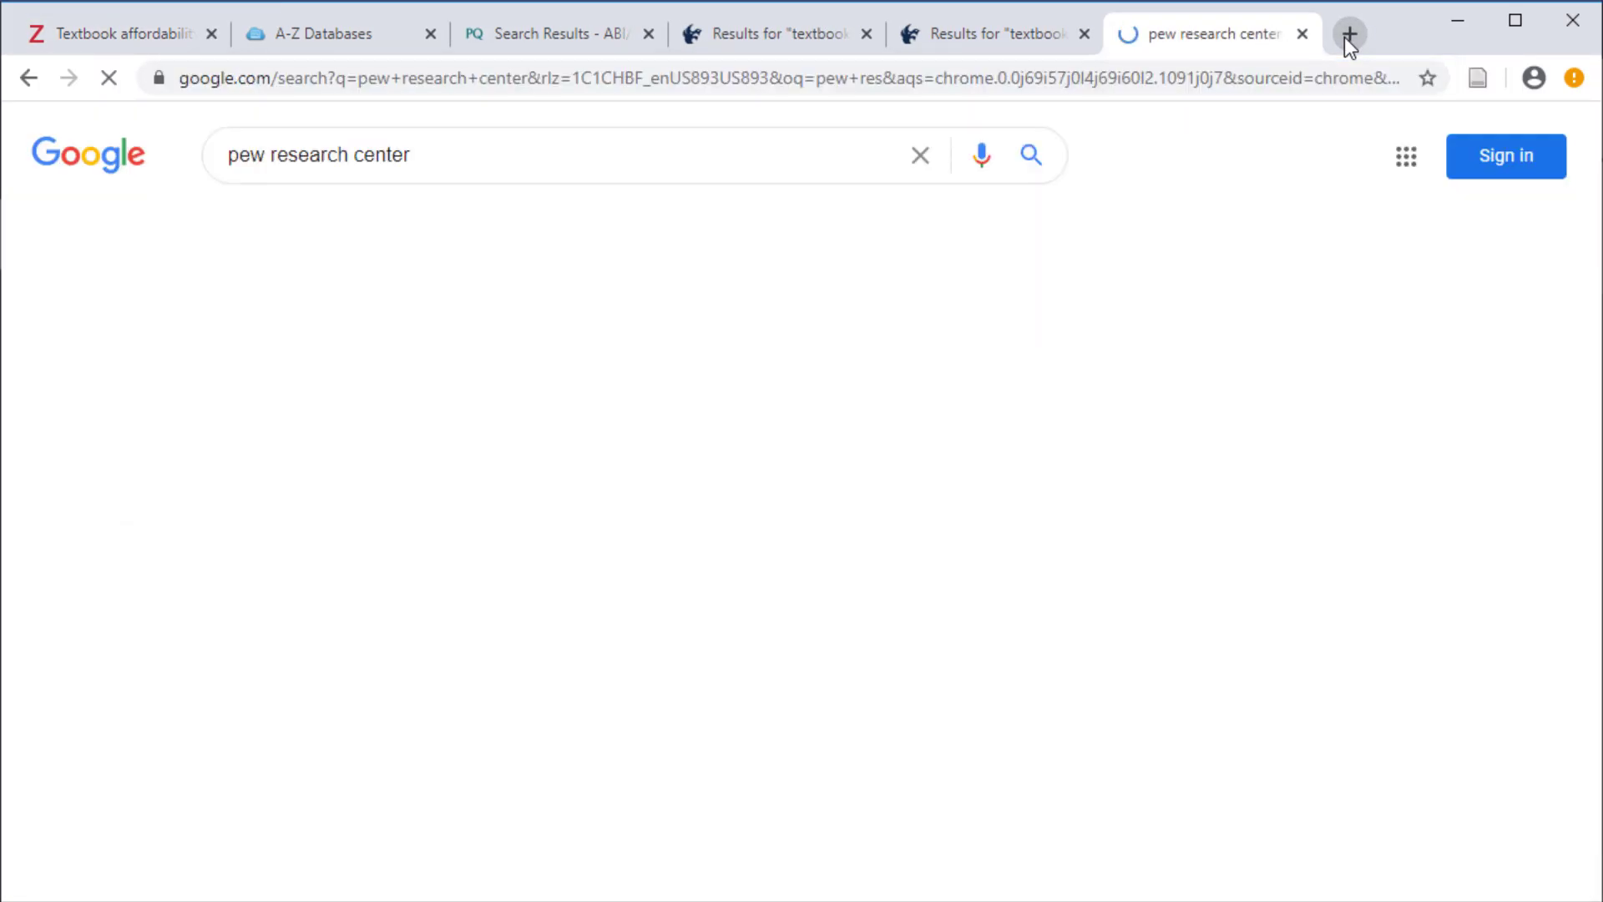
pyautogui.click(430, 369)
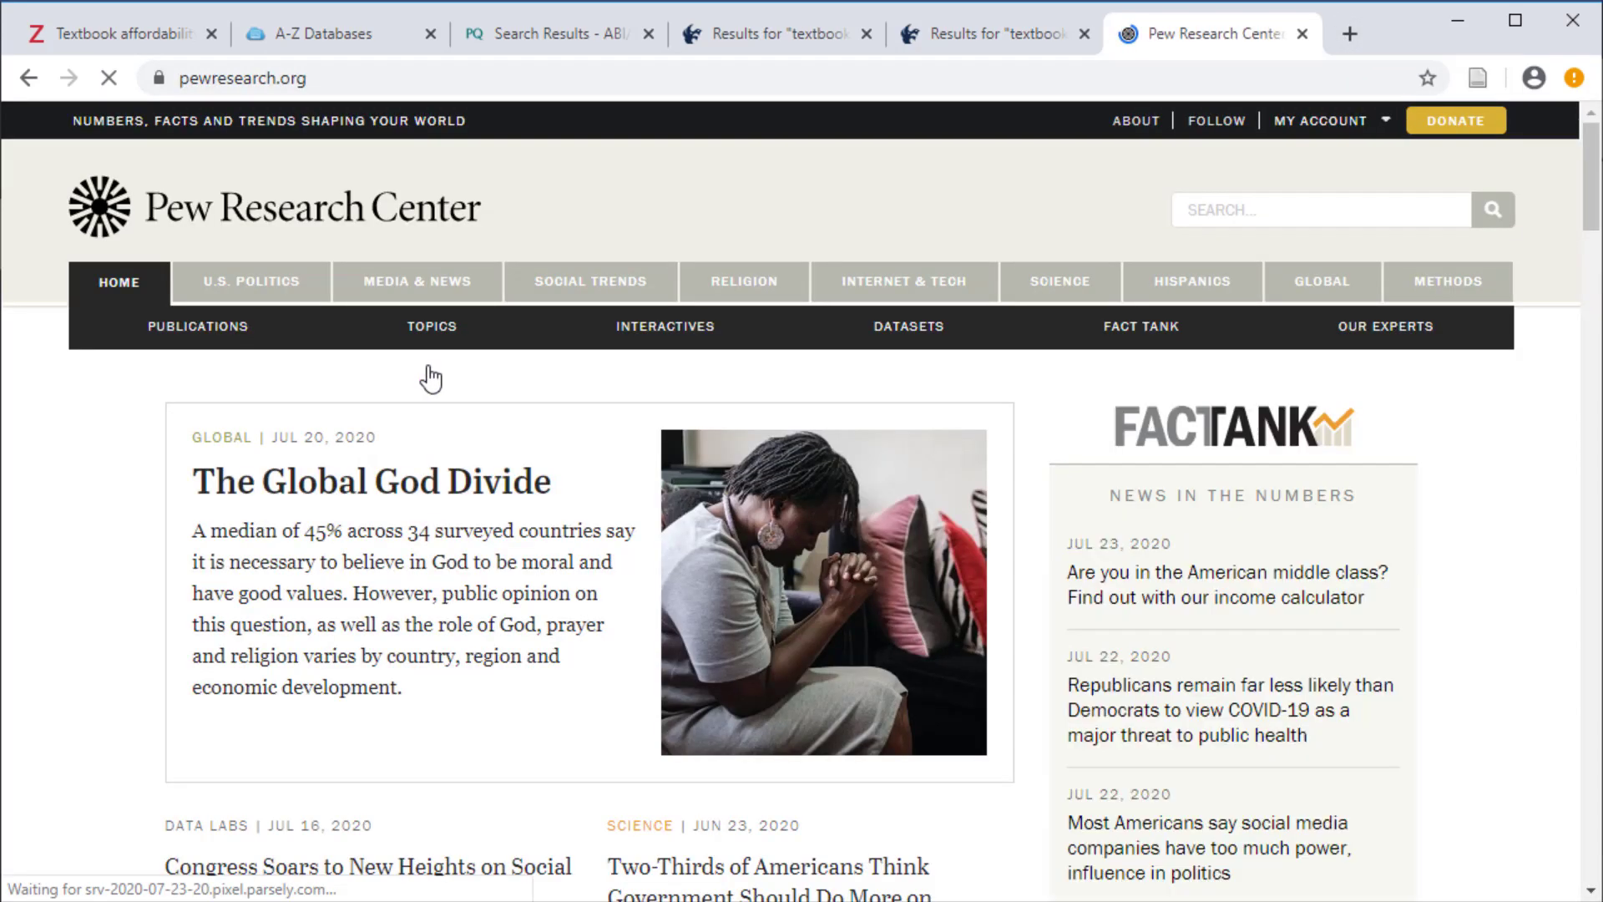
pyautogui.scroll(-2, 512, 720)
pyautogui.scroll(-2, 513, 720)
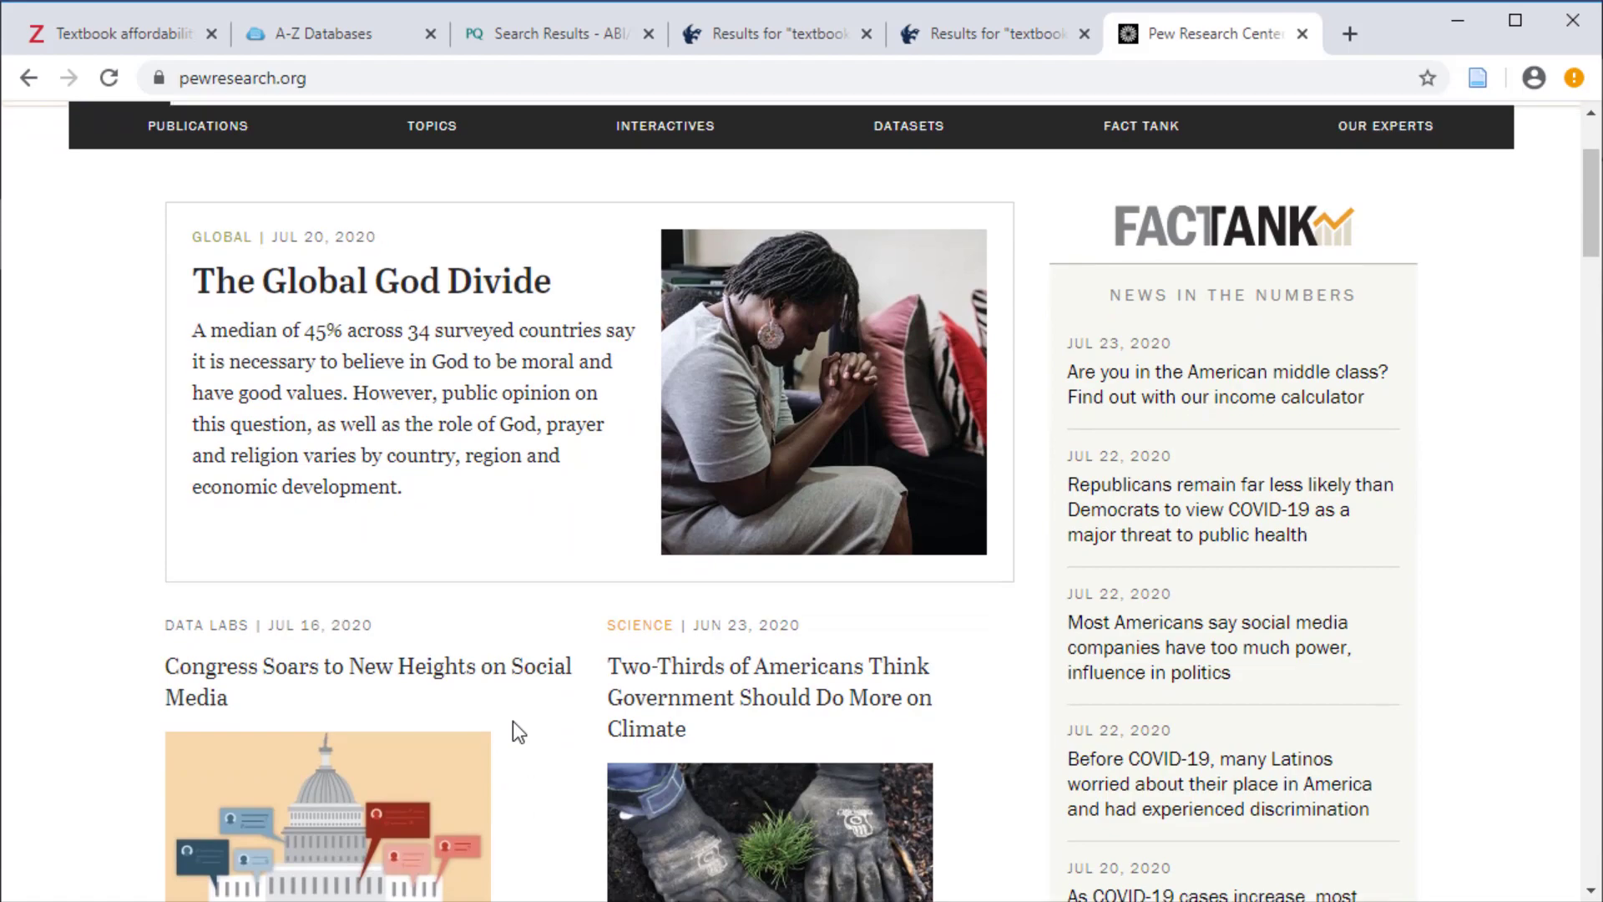
pyautogui.click(767, 612)
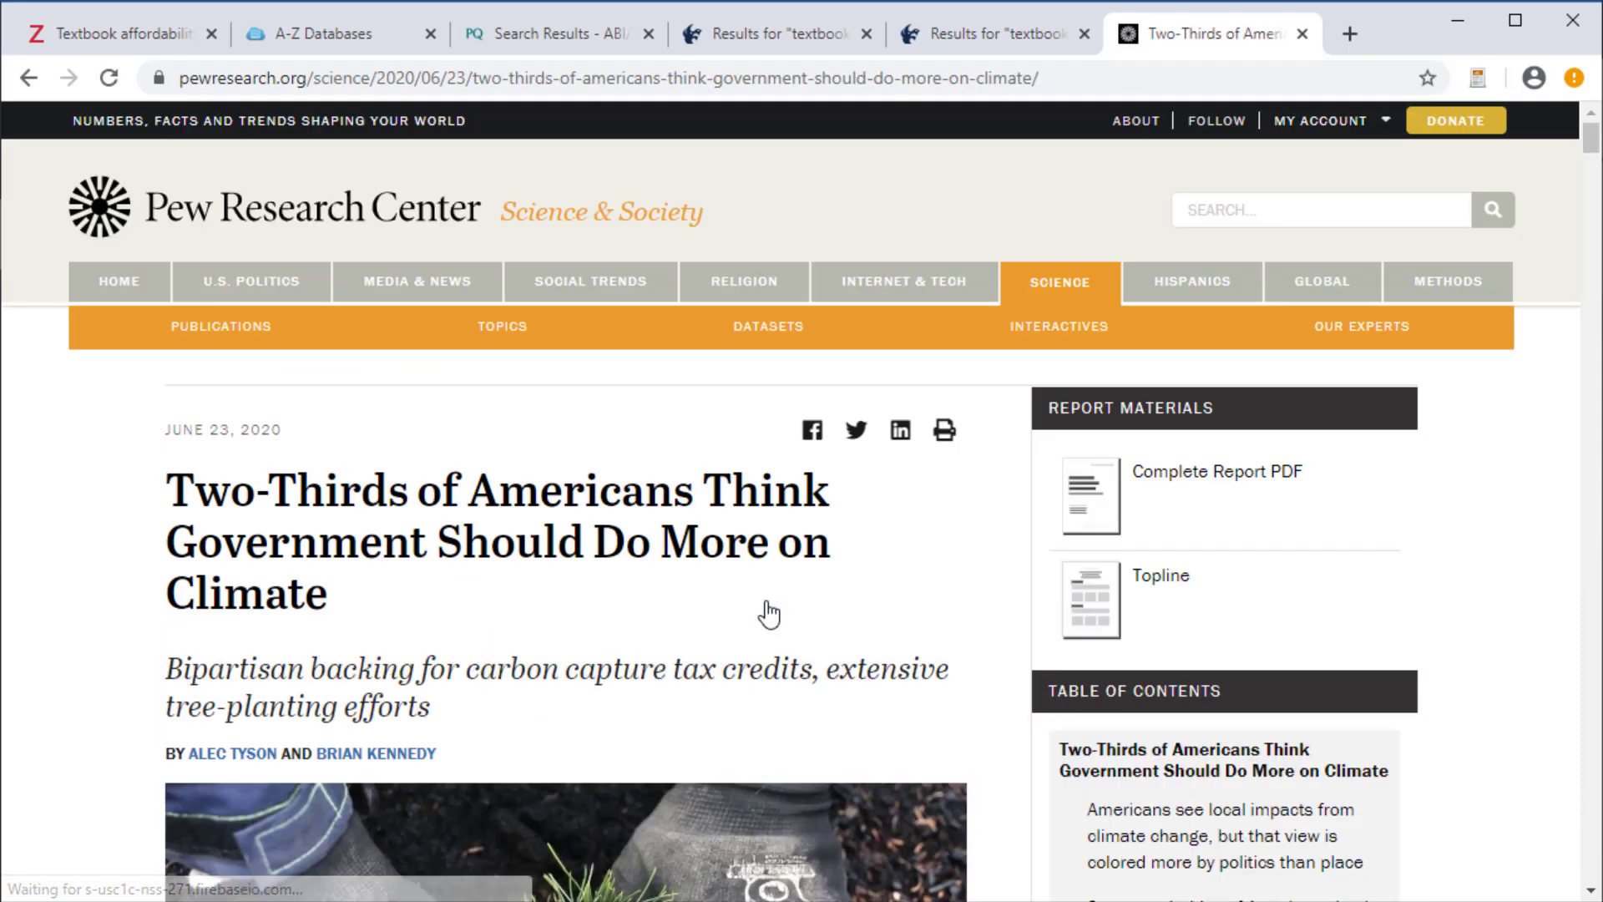
# Save the Pew climate article into the Learning Sciences collection with Zotero Connector.
pyautogui.click(1477, 84)
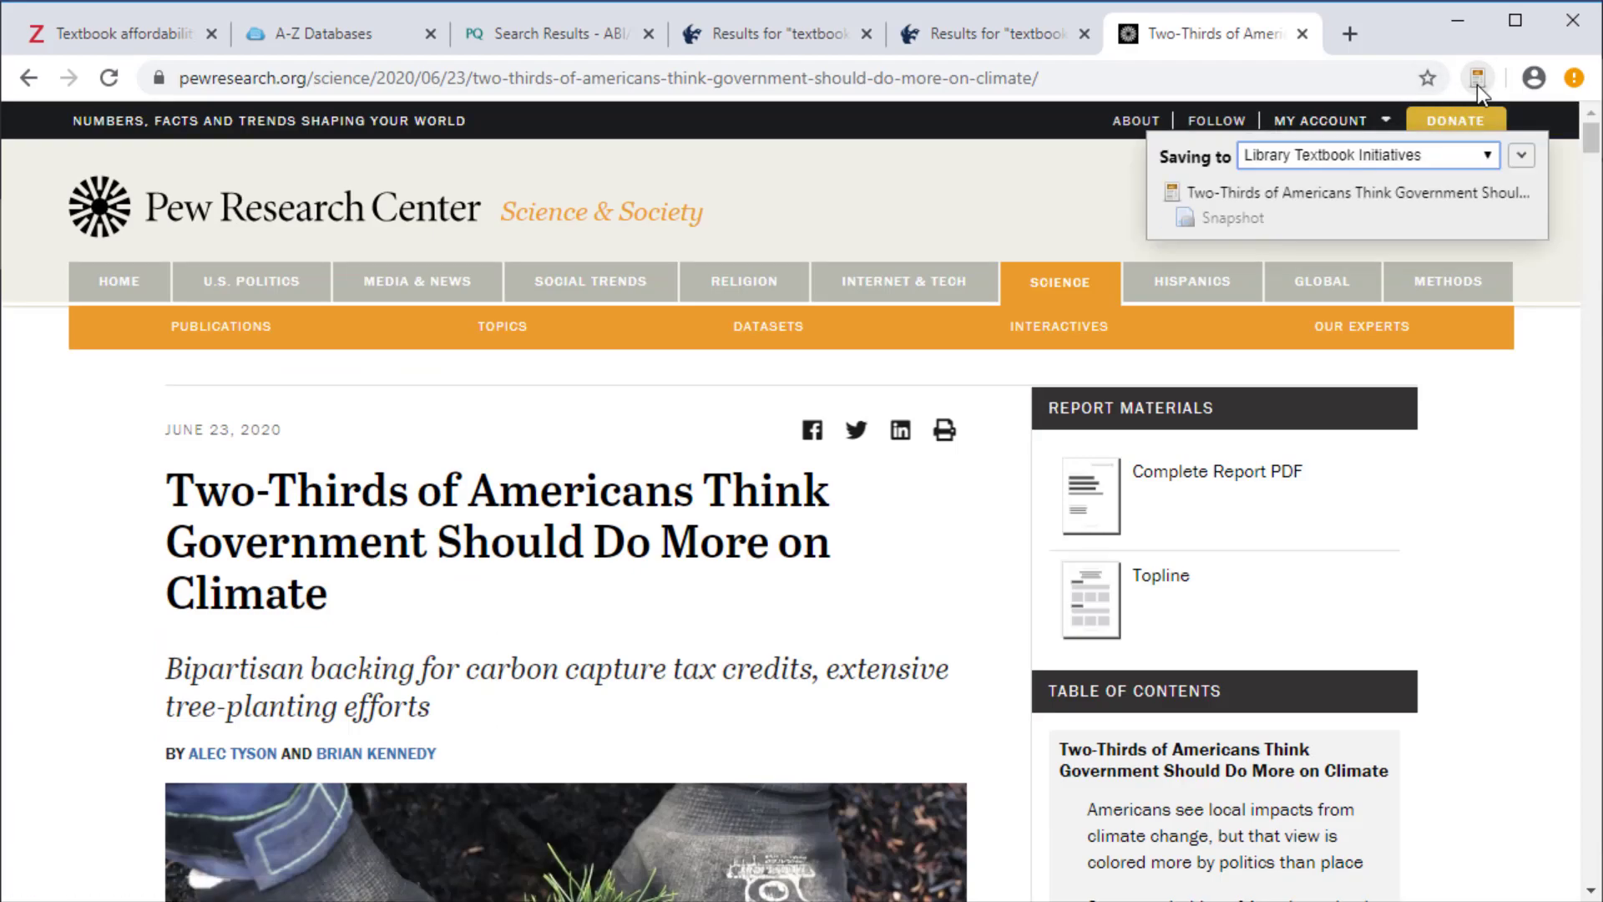
pyautogui.click(1487, 157)
pyautogui.click(1455, 197)
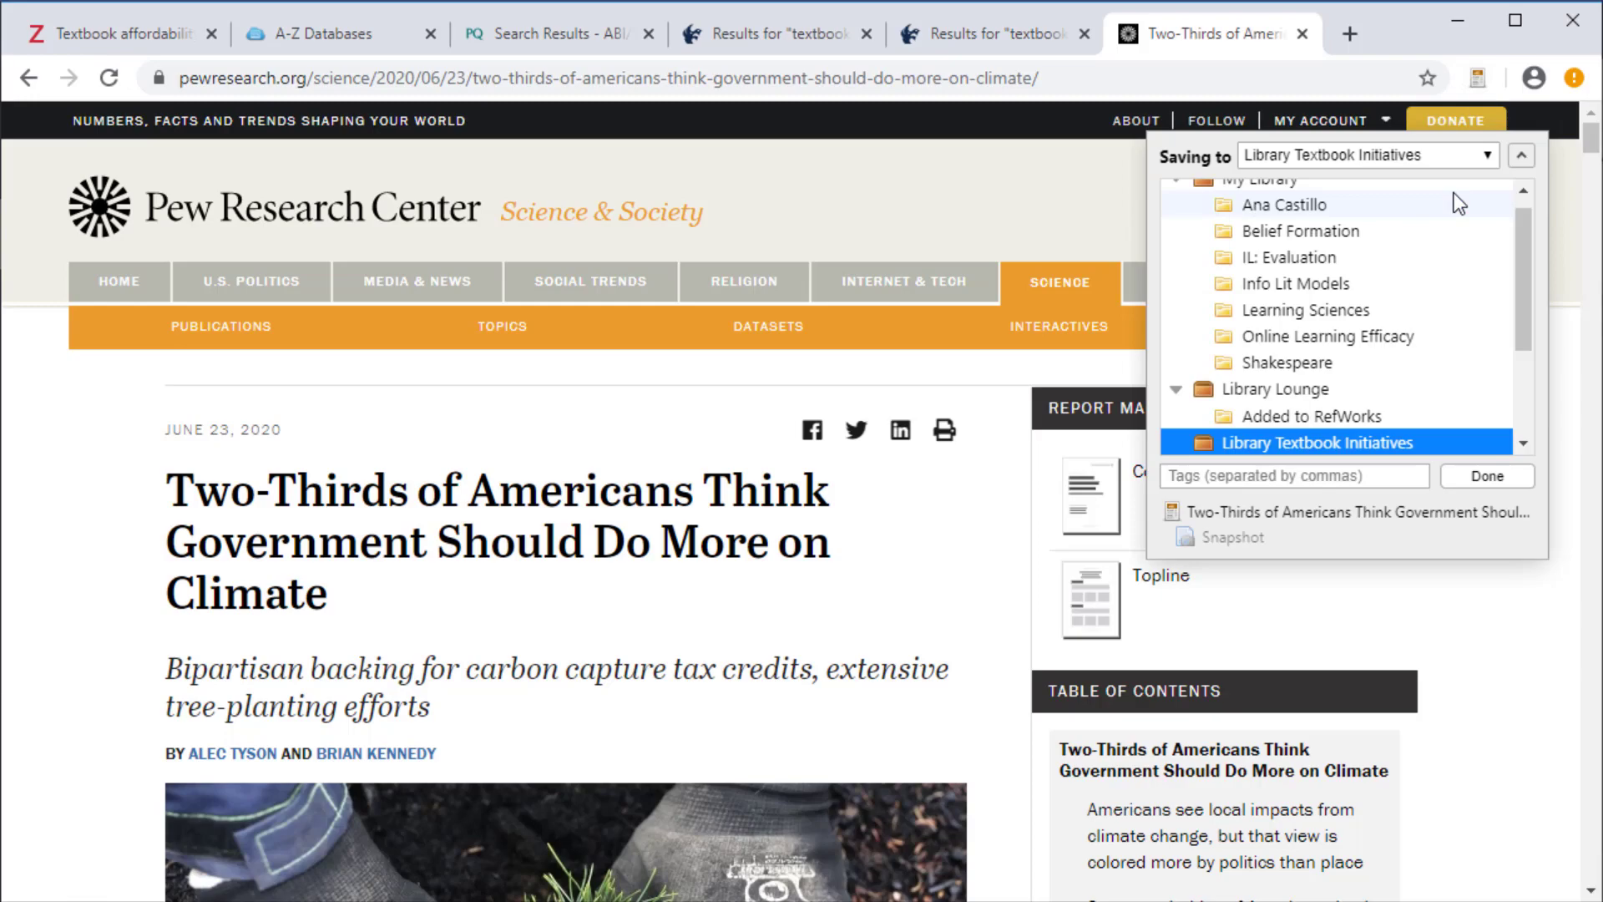
pyautogui.click(1346, 312)
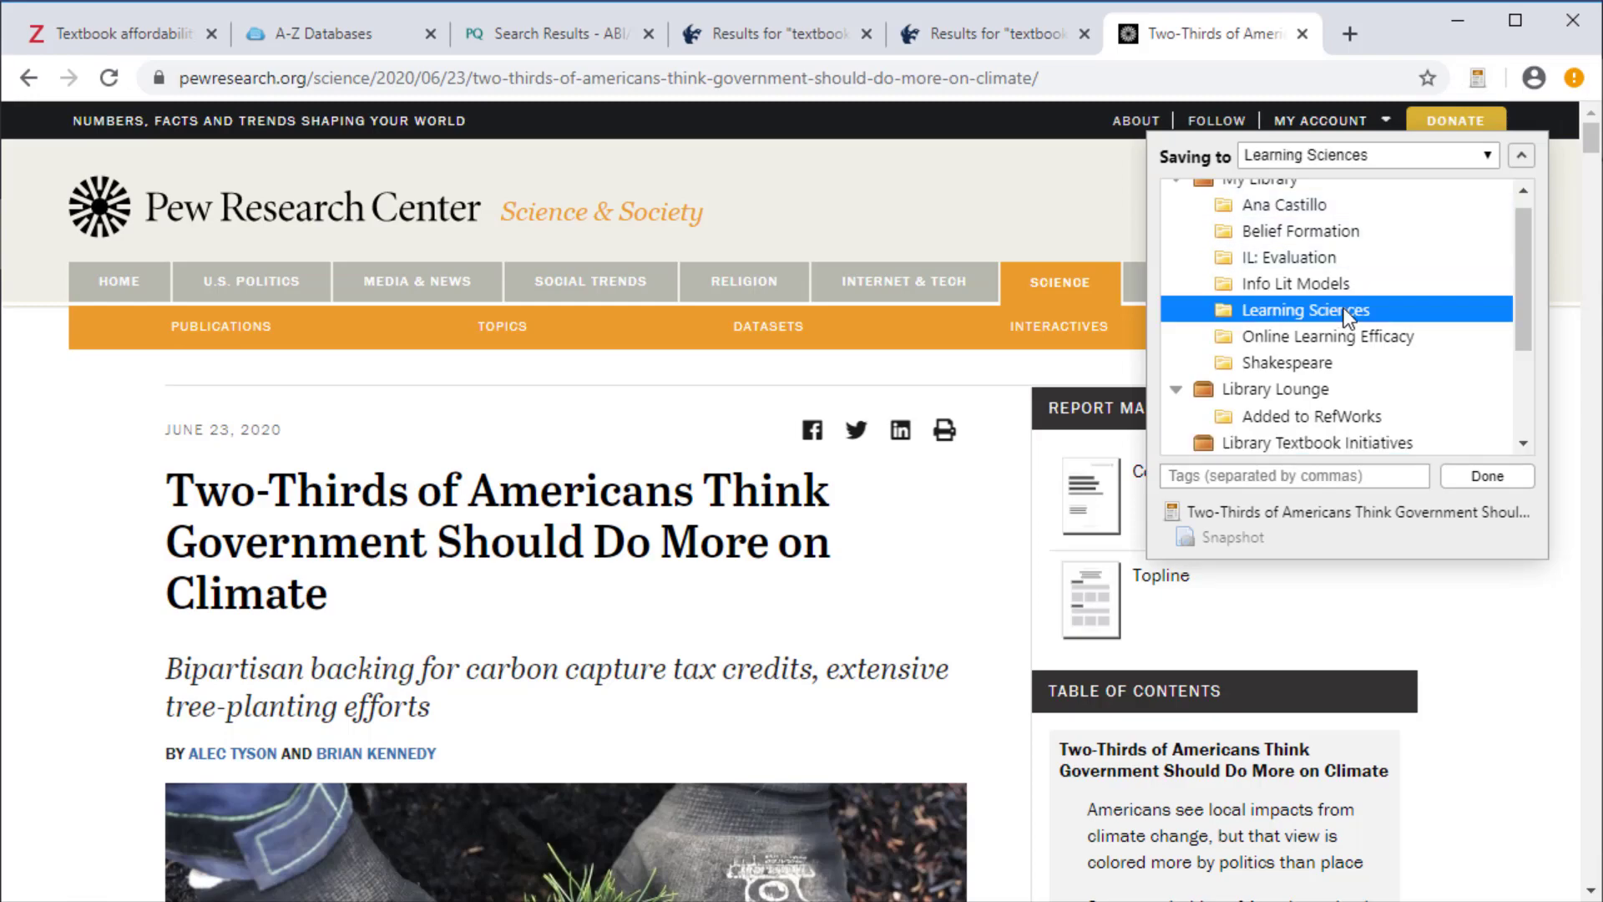
pyautogui.click(1473, 483)
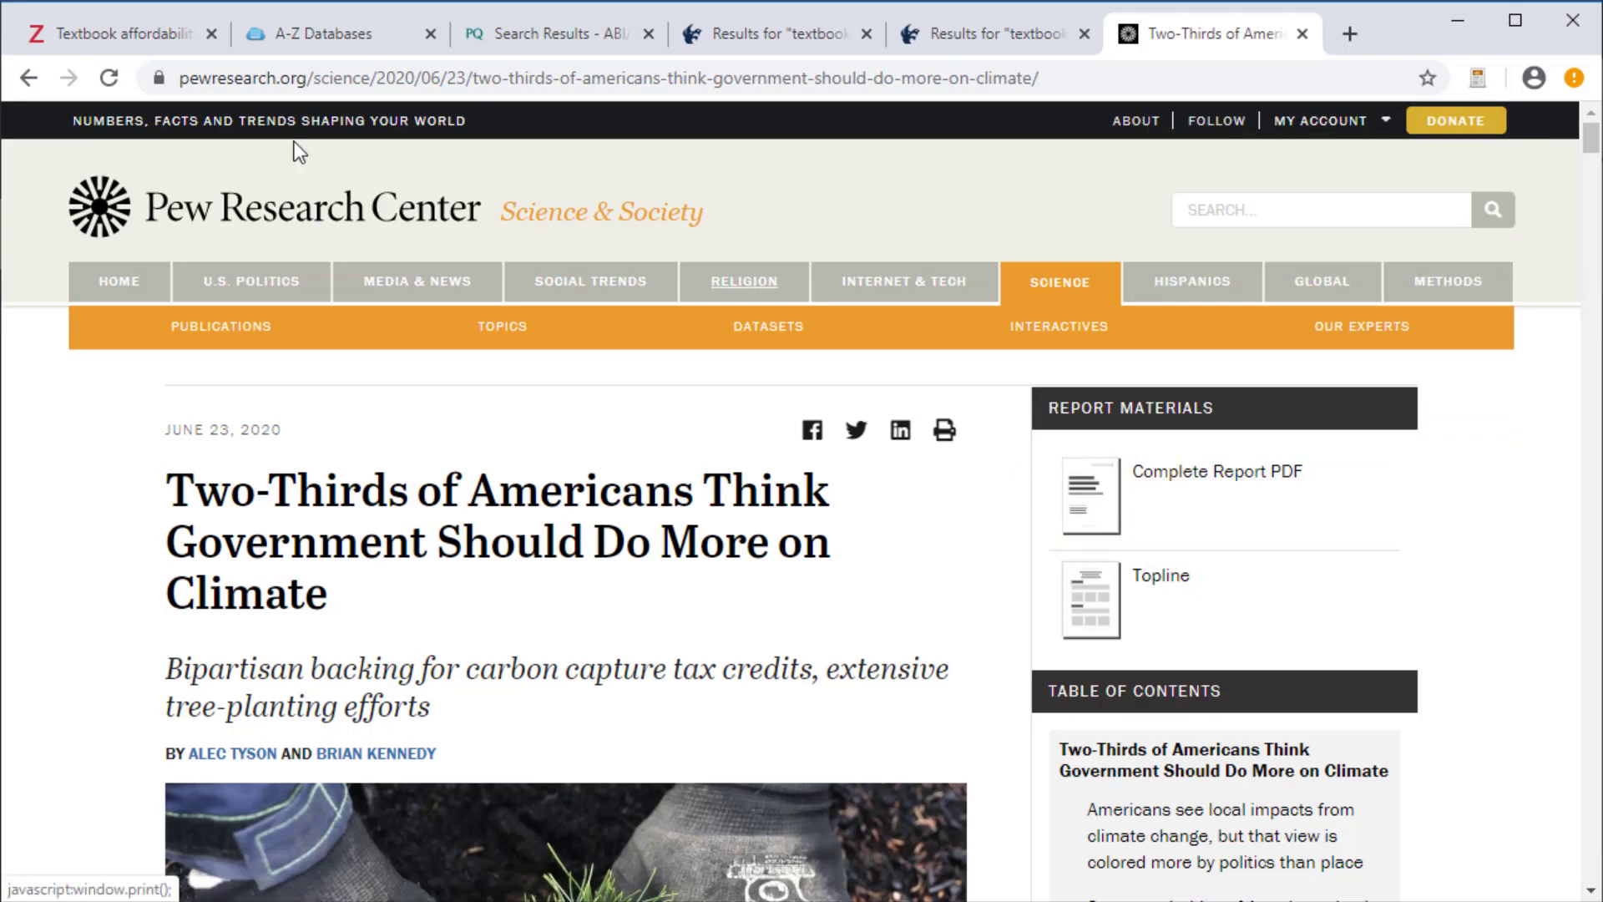
pyautogui.click(161, 42)
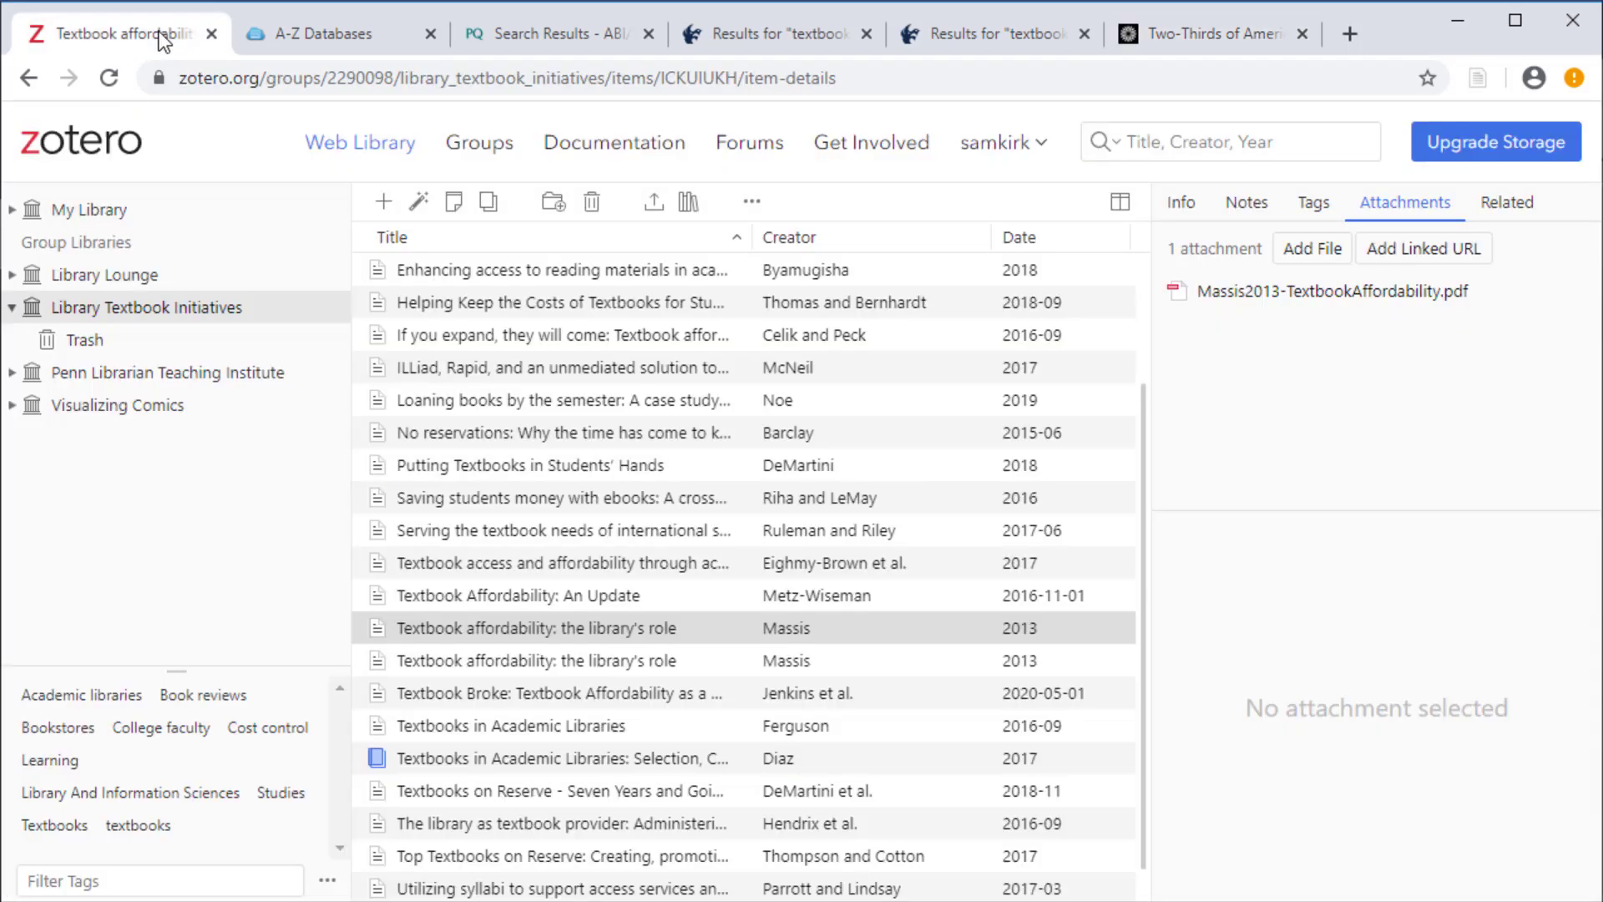
# Open Learning Sciences under My Library, reload, and view the Two-Thirds of Americans blog post's details.
pyautogui.click(12, 210)
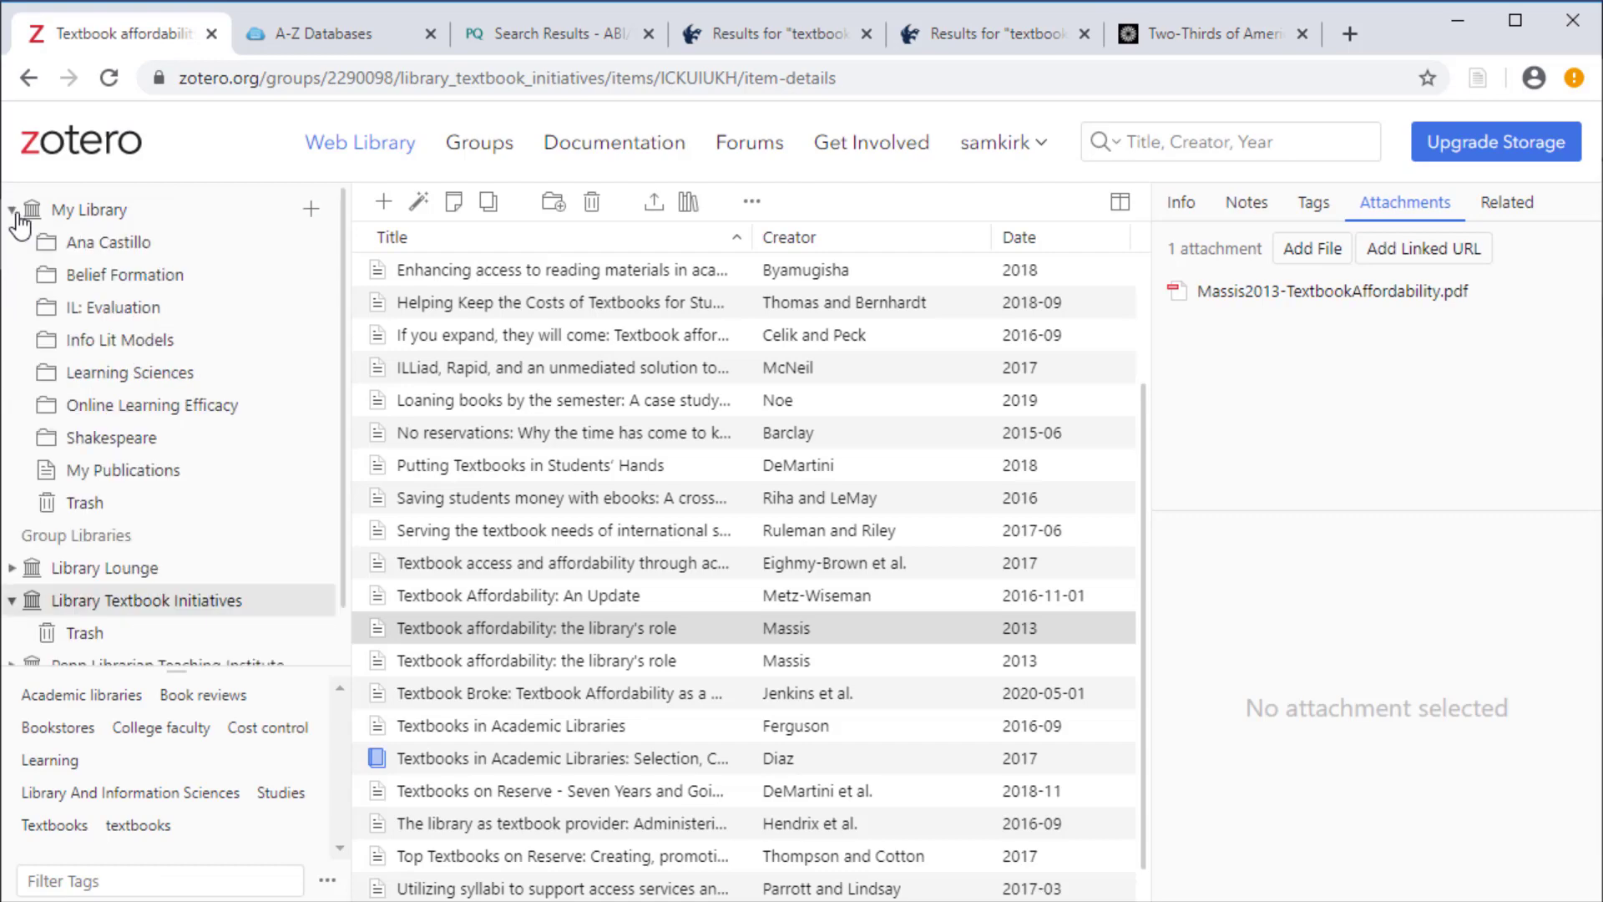
pyautogui.click(117, 376)
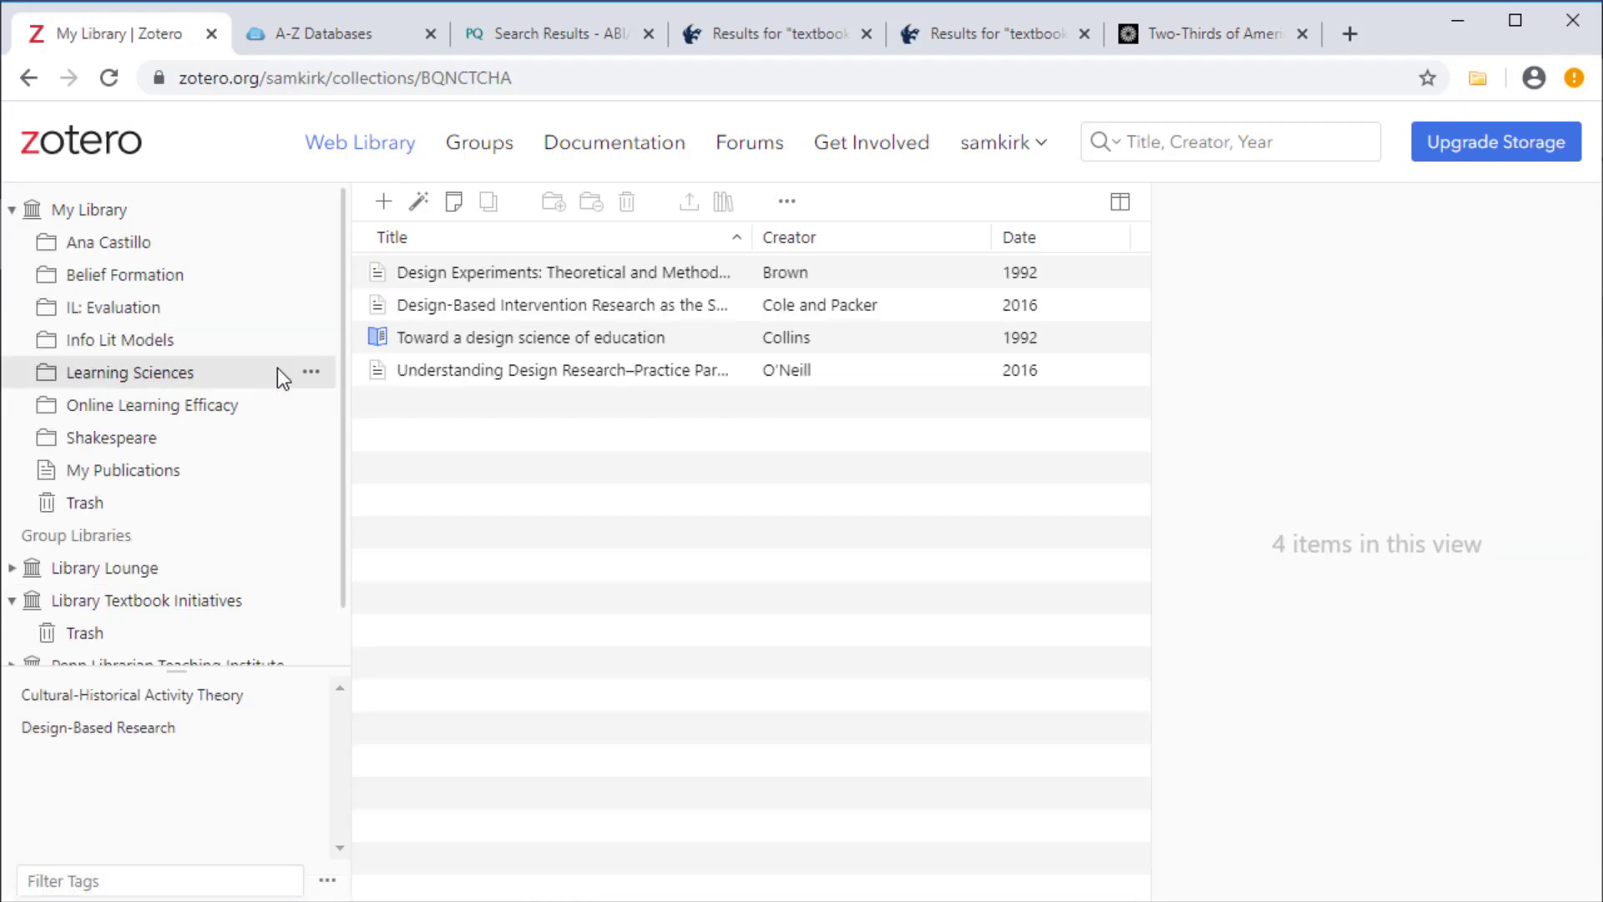
pyautogui.click(108, 77)
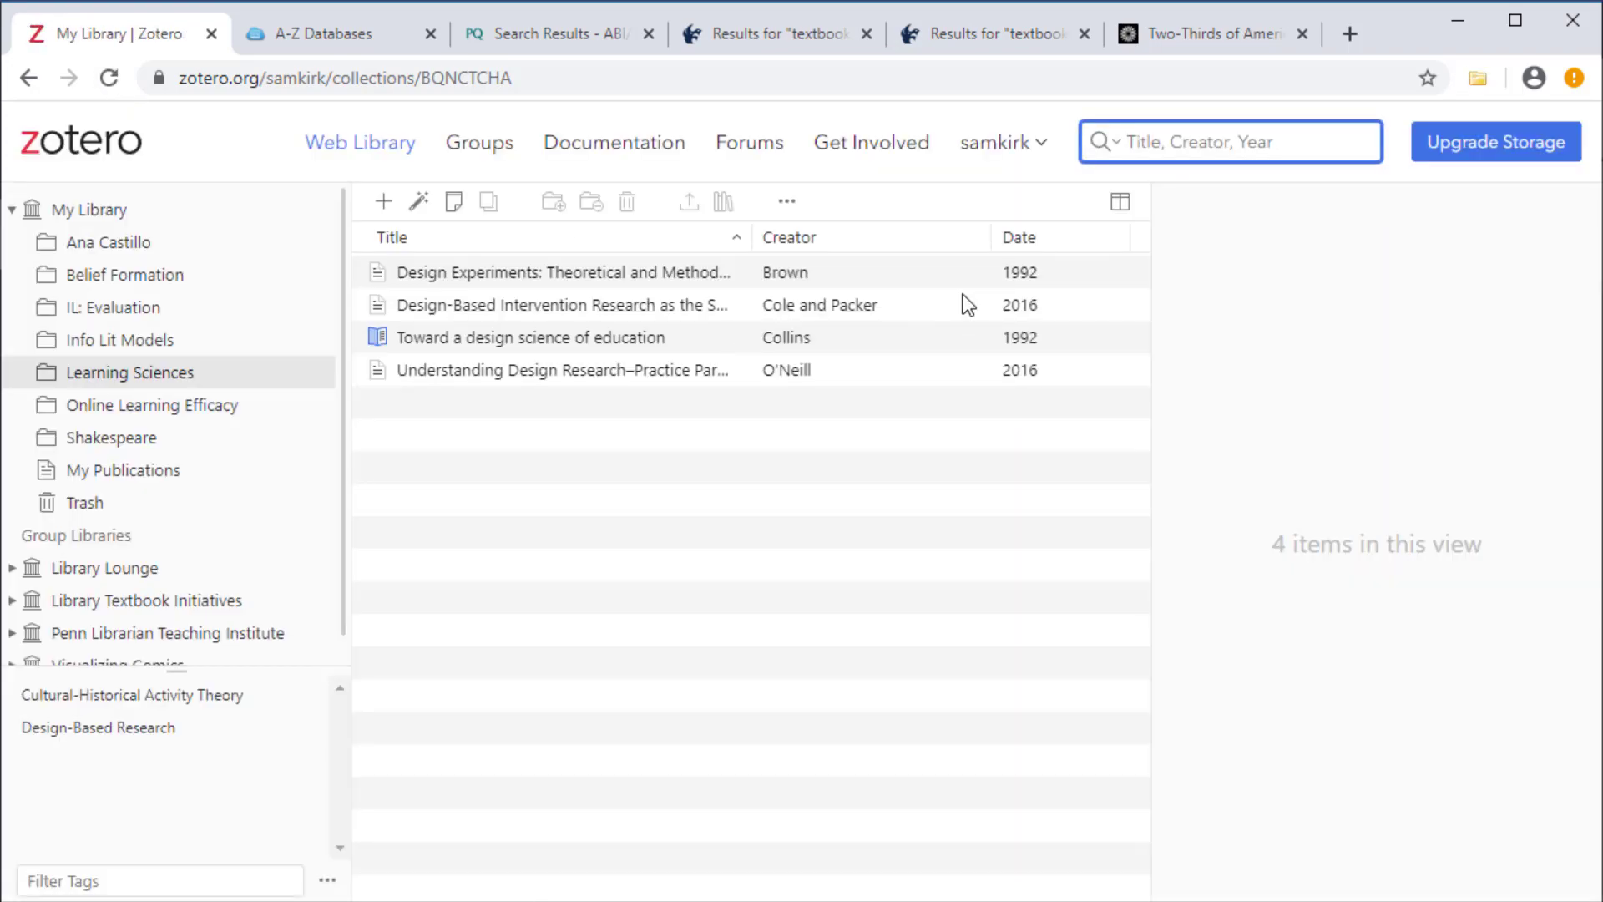
pyautogui.click(669, 376)
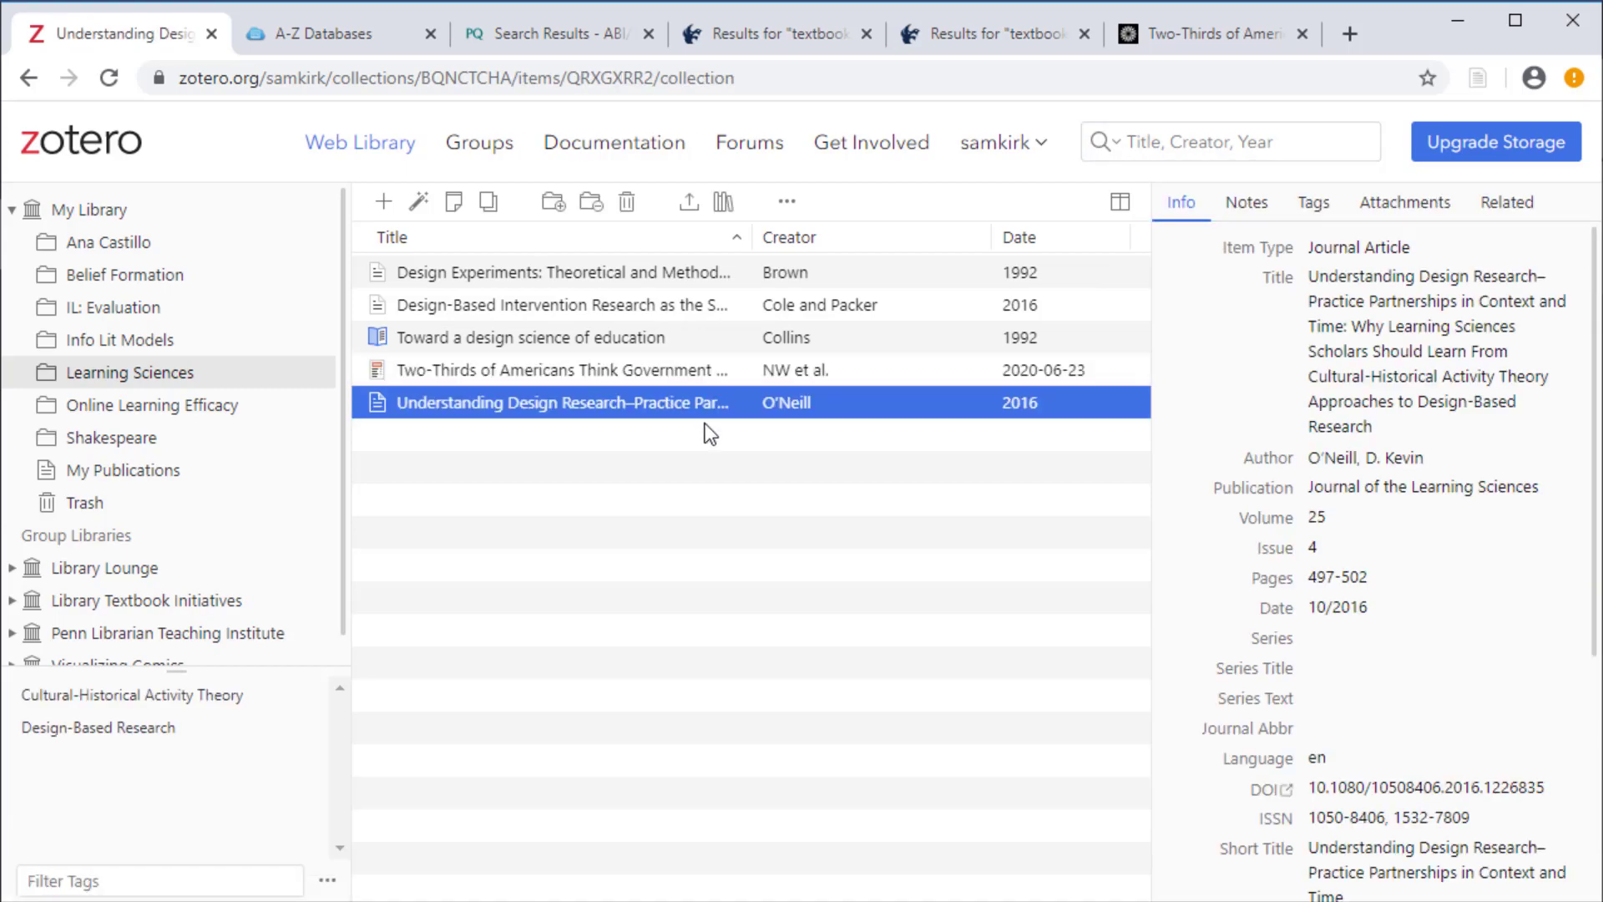
pyautogui.click(653, 376)
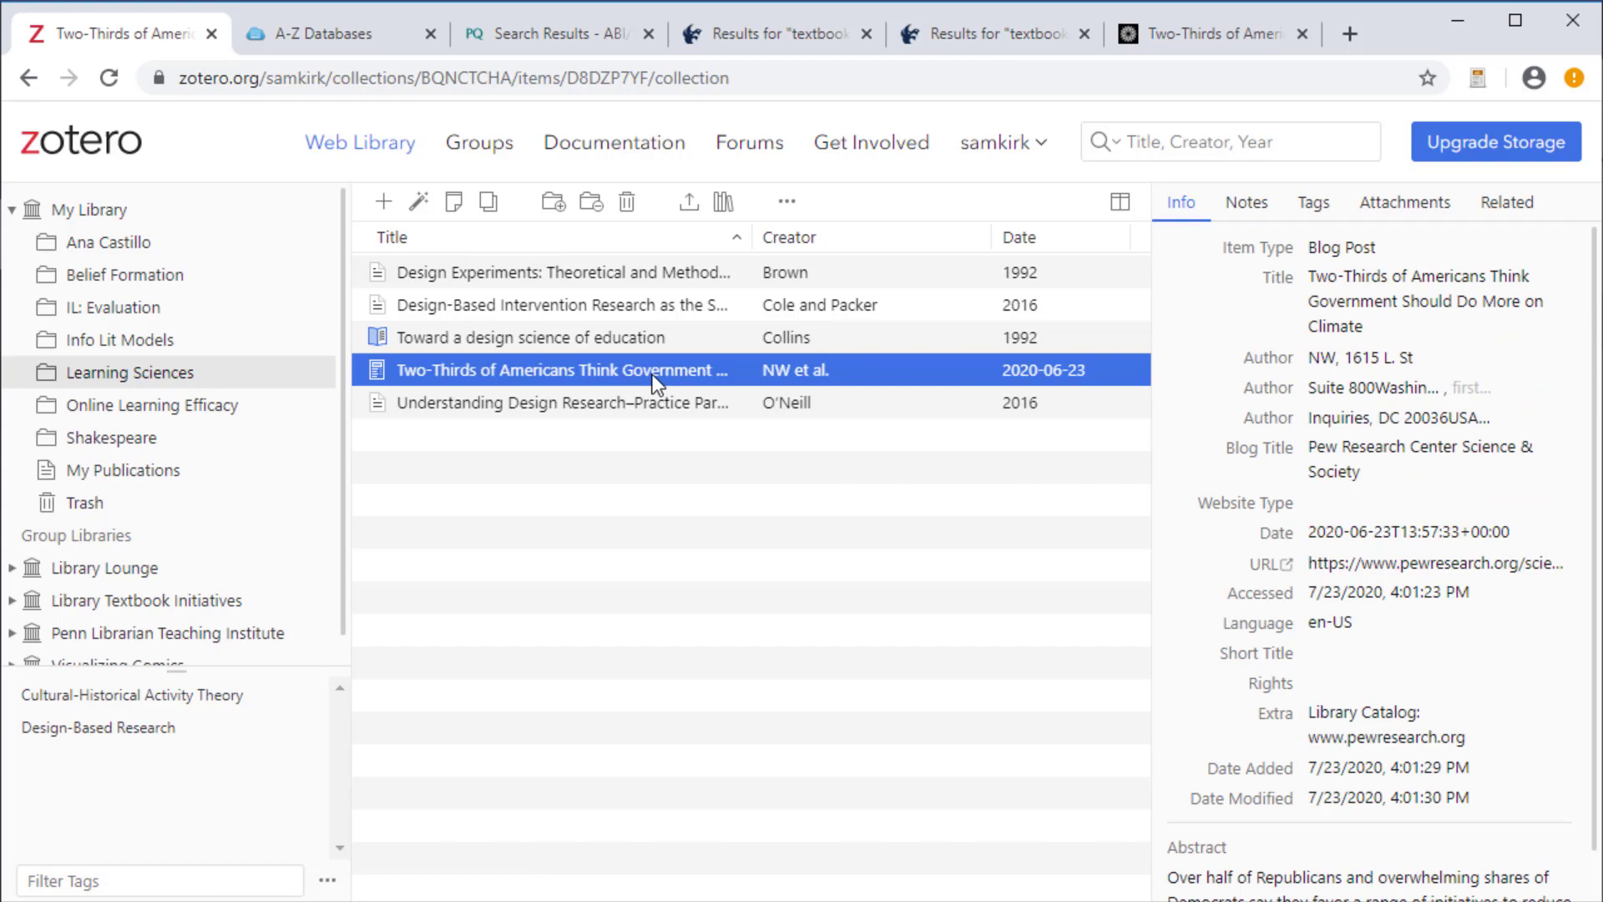